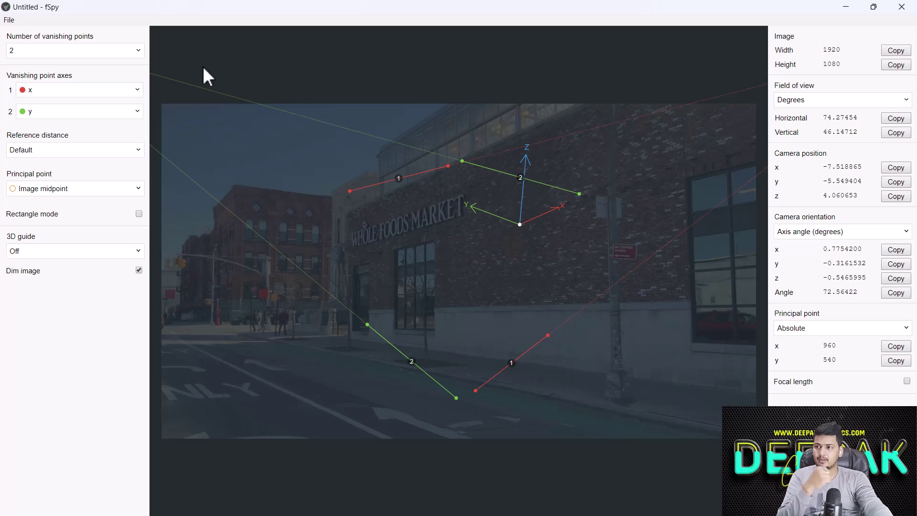
- Turn off image dimming and assign the z axis to the first vanishing point
{"action": "left_click", "coordinate": [139, 270]}
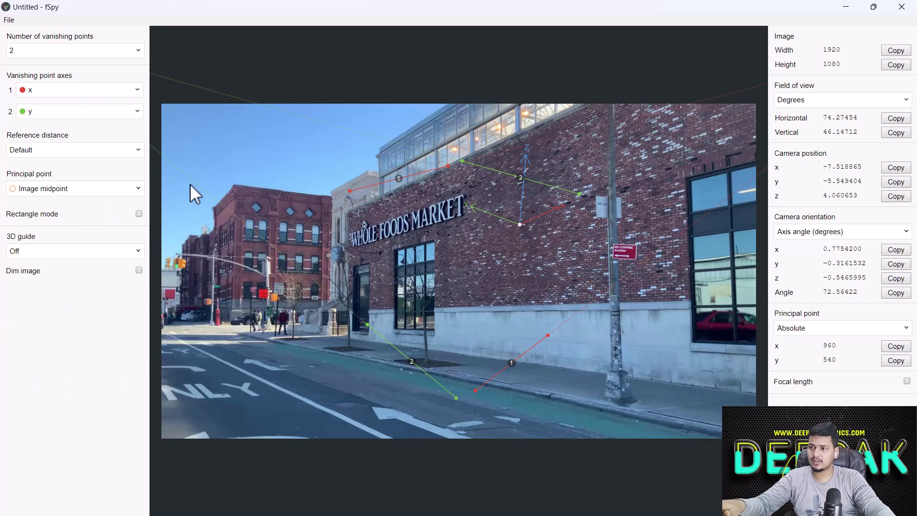
{"action": "left_click", "coordinate": [57, 94]}
{"action": "scroll", "coordinate": [42, 178], "scroll_direction": "down", "scroll_amount": 1}
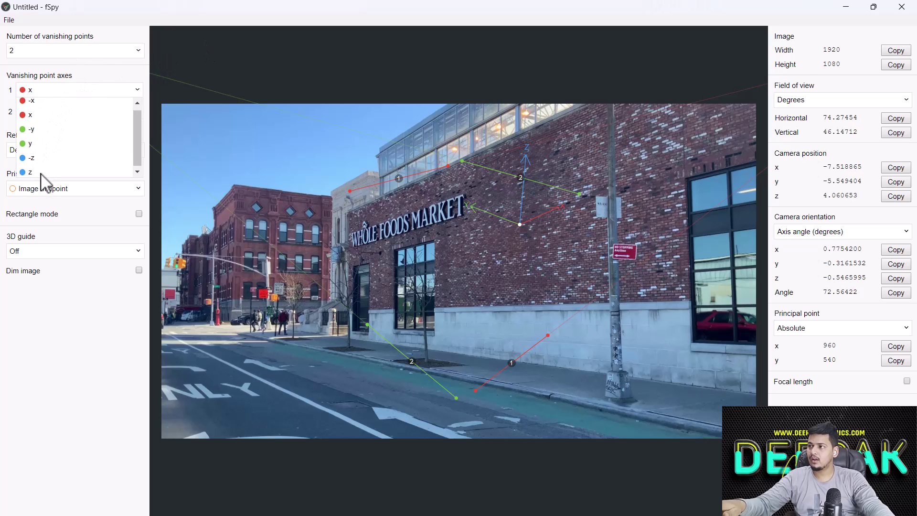
{"action": "left_click", "coordinate": [38, 171]}
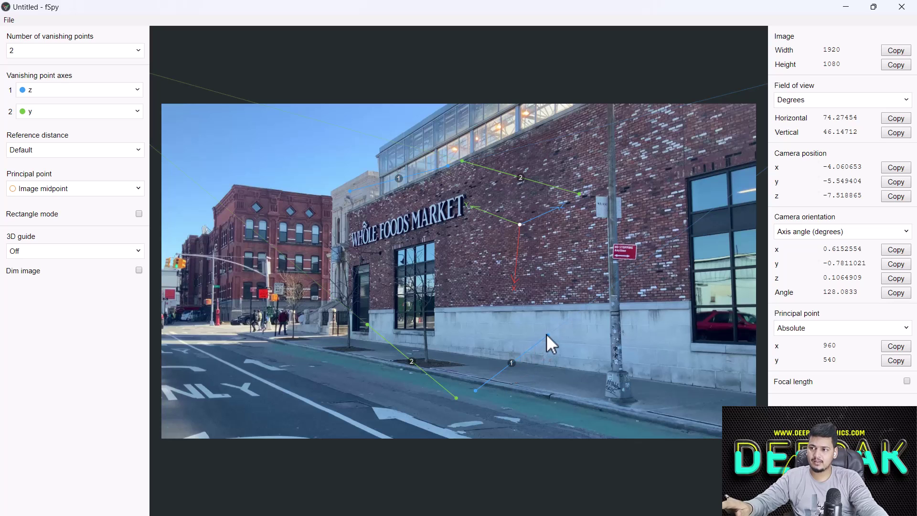
- Align the two z-axis lines with the left edge of the large storefront window and the vertical corner of the distant red brick building
{"action": "left_click_drag", "start_coordinate": [547, 335], "coordinate": [615, 162]}
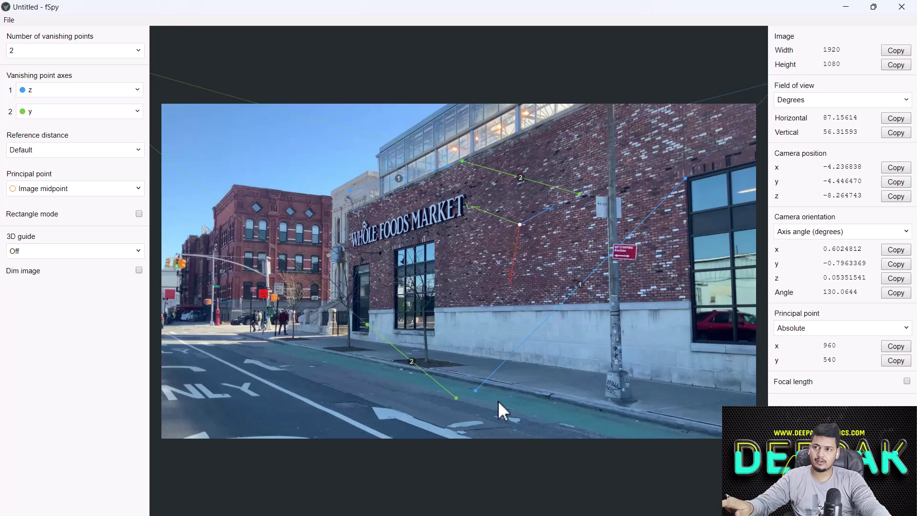
{"action": "left_click_drag", "start_coordinate": [476, 391], "coordinate": [686, 353]}
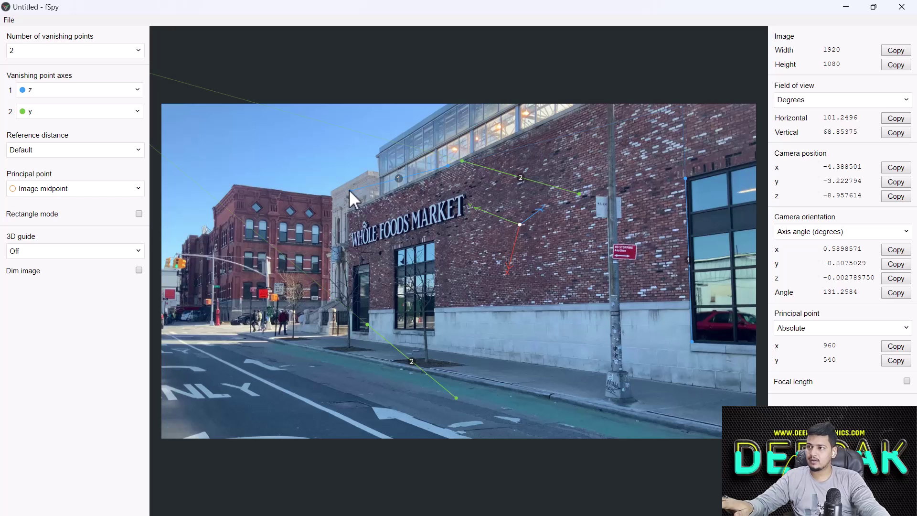
{"action": "left_click_drag", "start_coordinate": [350, 191], "coordinate": [233, 320]}
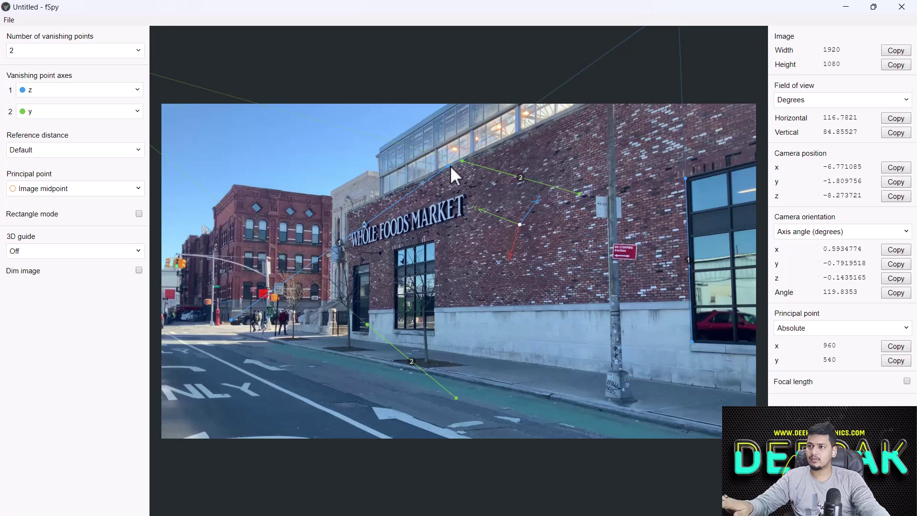
{"action": "left_click_drag", "start_coordinate": [450, 165], "coordinate": [261, 184]}
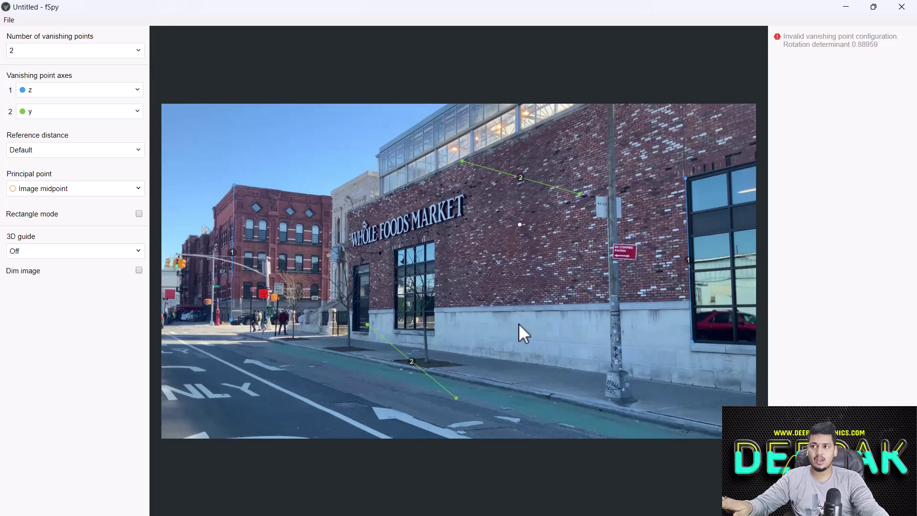
- Align the two y-axis lines with the street curb and the top edge of the market wall's pale stone base
{"action": "left_click_drag", "start_coordinate": [456, 396], "coordinate": [747, 436]}
{"action": "left_click_drag", "start_coordinate": [692, 431], "coordinate": [526, 466]}
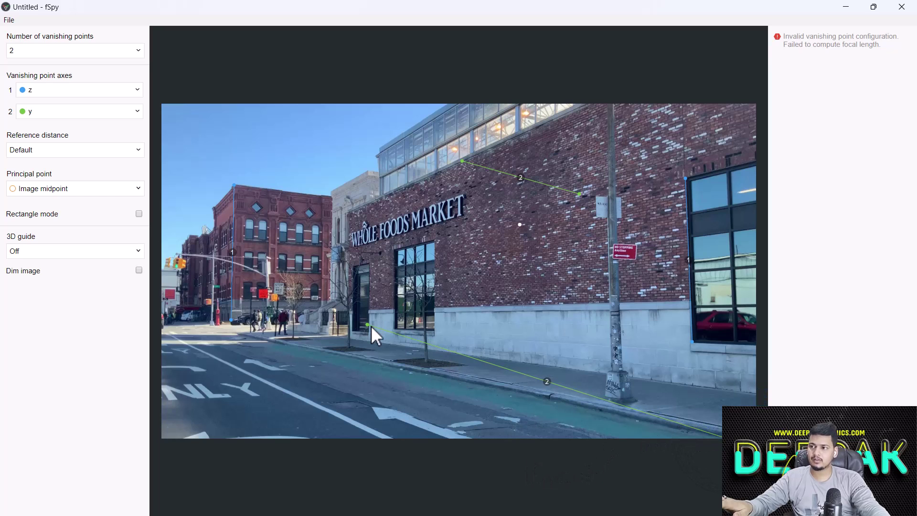
{"action": "left_click_drag", "start_coordinate": [367, 325], "coordinate": [239, 334]}
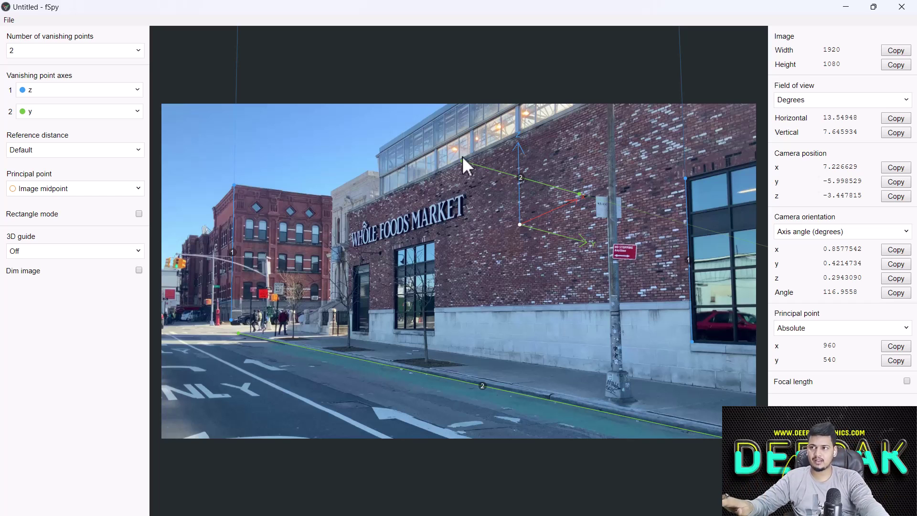
{"action": "left_click_drag", "start_coordinate": [461, 160], "coordinate": [434, 308]}
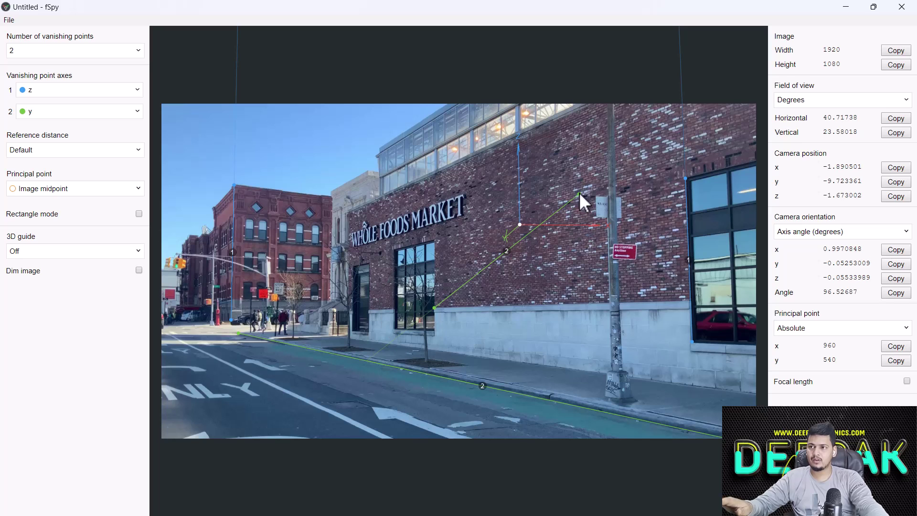
{"action": "left_click_drag", "start_coordinate": [579, 193], "coordinate": [708, 417]}
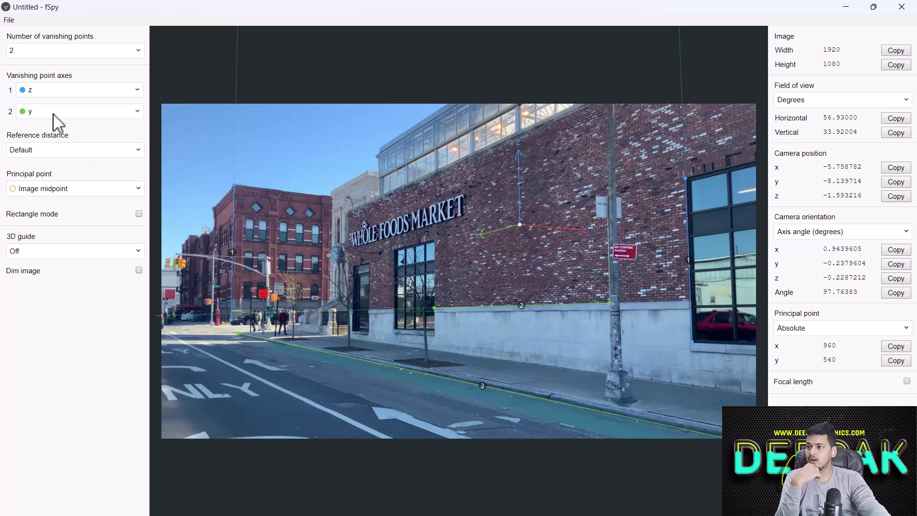
- Save the project as CGI.fspy in the New Add folder, replacing the existing file
{"action": "left_click", "coordinate": [7, 20]}
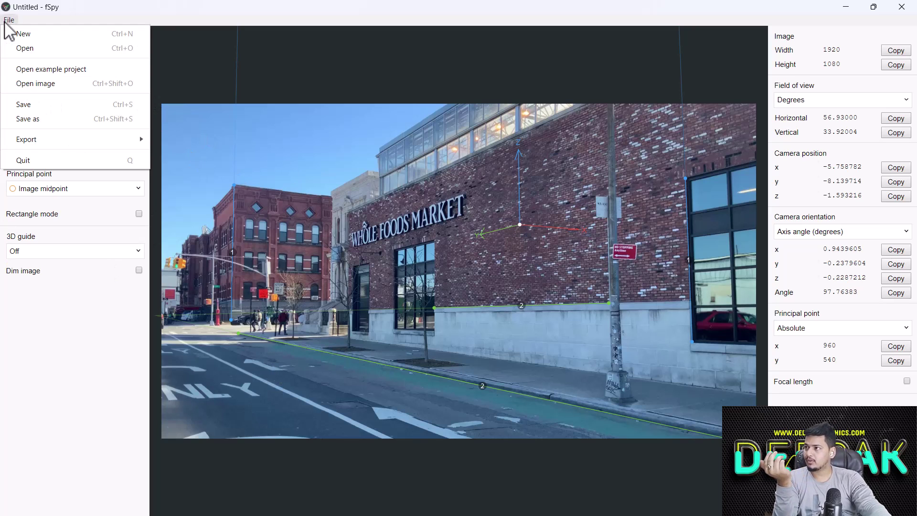
{"action": "left_click", "coordinate": [32, 120]}
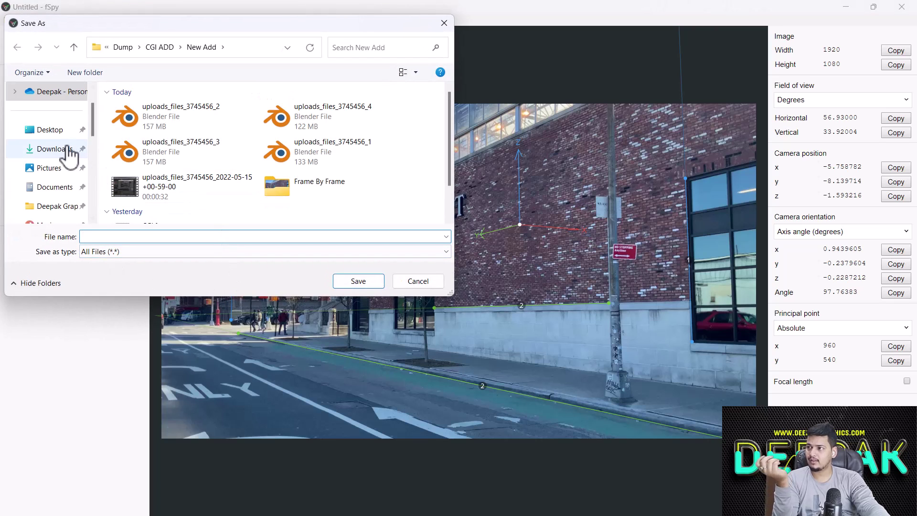
{"action": "left_click_drag", "start_coordinate": [143, 24], "coordinate": [286, 201]}
{"action": "scroll", "coordinate": [352, 367], "scroll_direction": "down", "scroll_amount": 1}
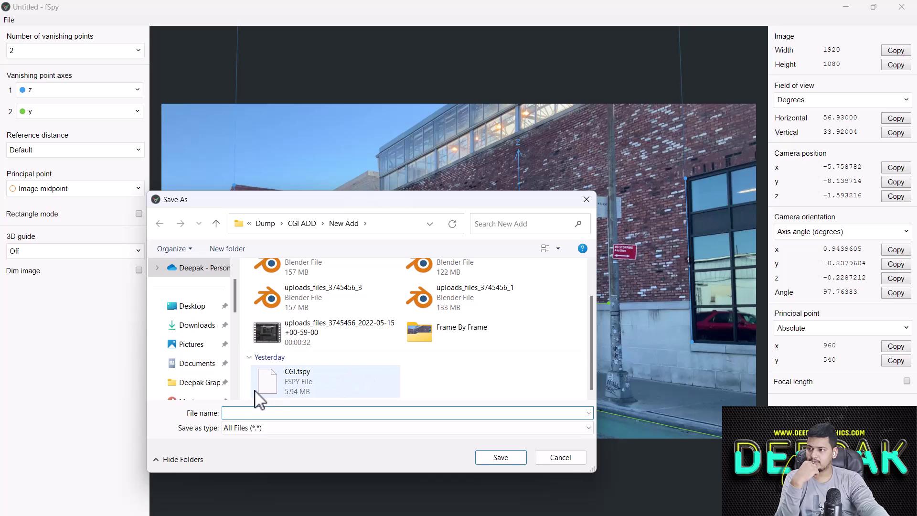
{"action": "left_click", "coordinate": [283, 387]}
{"action": "left_click", "coordinate": [508, 462]}
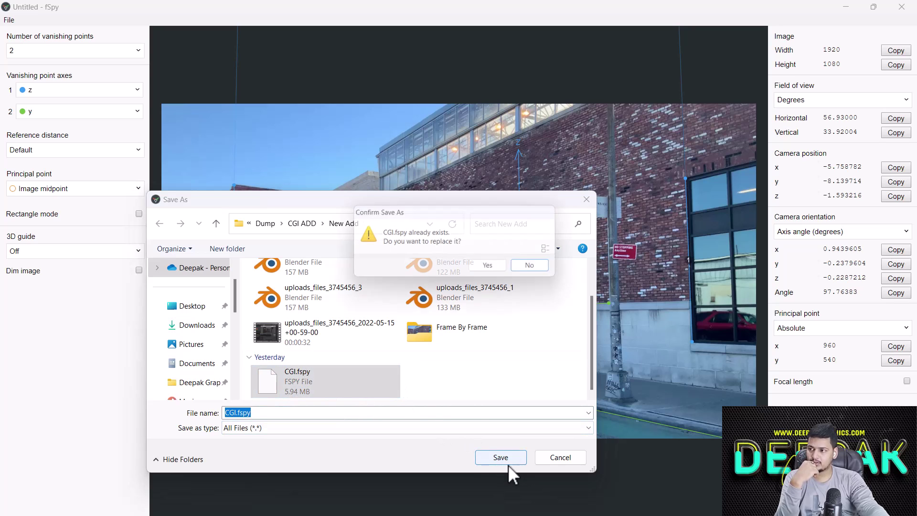
{"action": "left_click", "coordinate": [493, 268]}
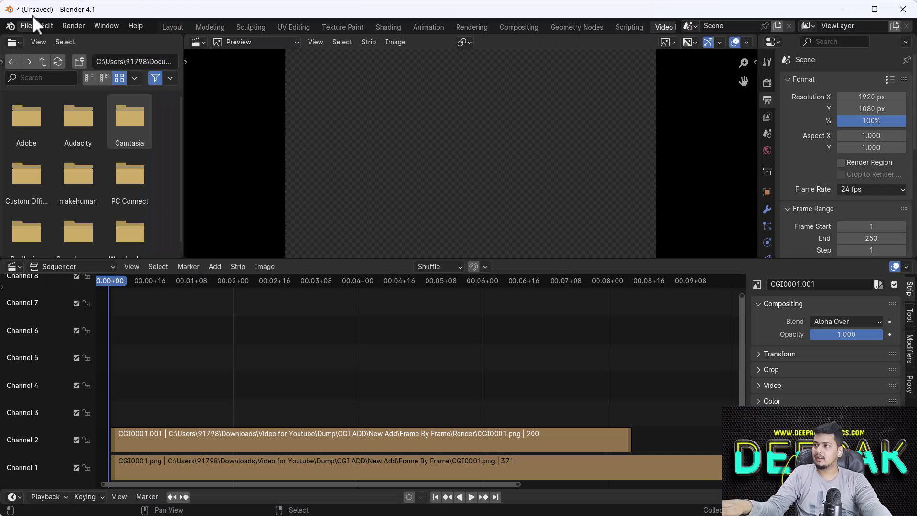
- Switch to Blender and start a new General file without saving the open video editing project
{"action": "left_click", "coordinate": [32, 16]}
{"action": "mouse_move", "coordinate": [44, 36]}
{"action": "left_click", "coordinate": [168, 39]}
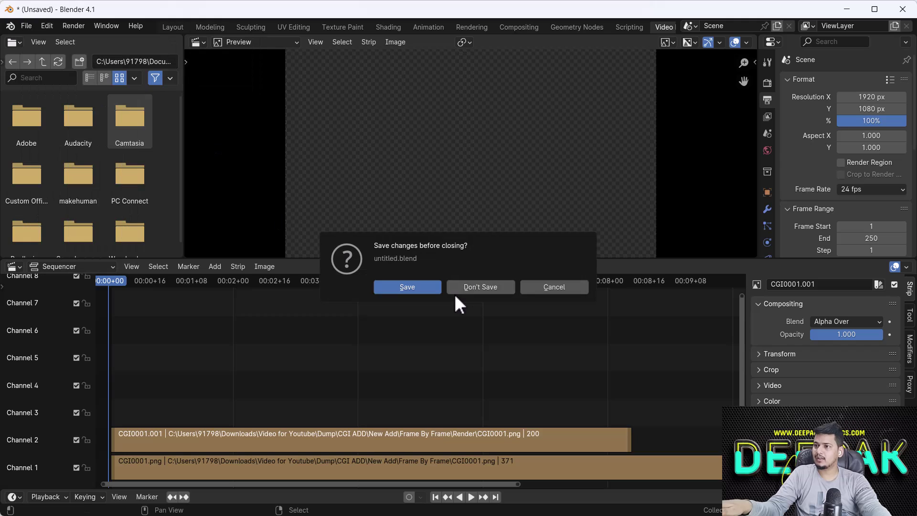
{"action": "left_click", "coordinate": [459, 288]}
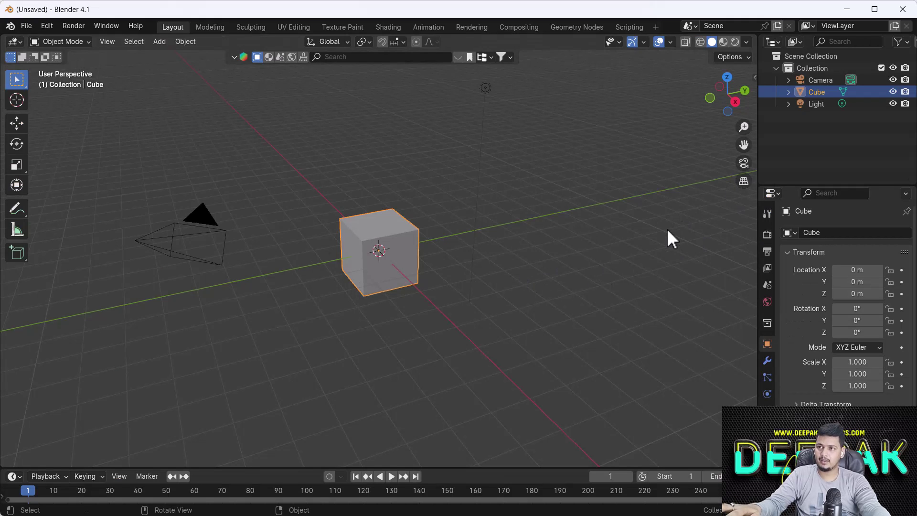
- Enable the Screencast Keys display for the 3D viewport and hide the sidebar again
{"action": "key", "text": "n"}
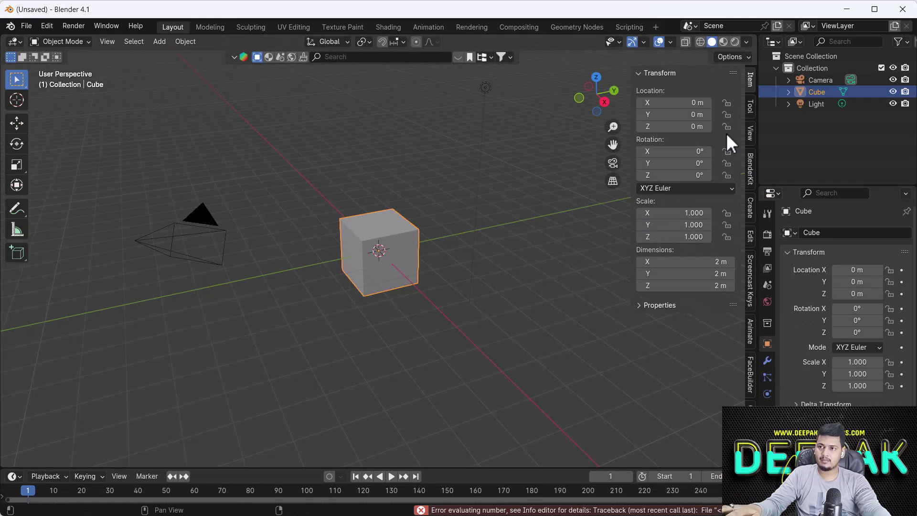
{"action": "left_click", "coordinate": [750, 282]}
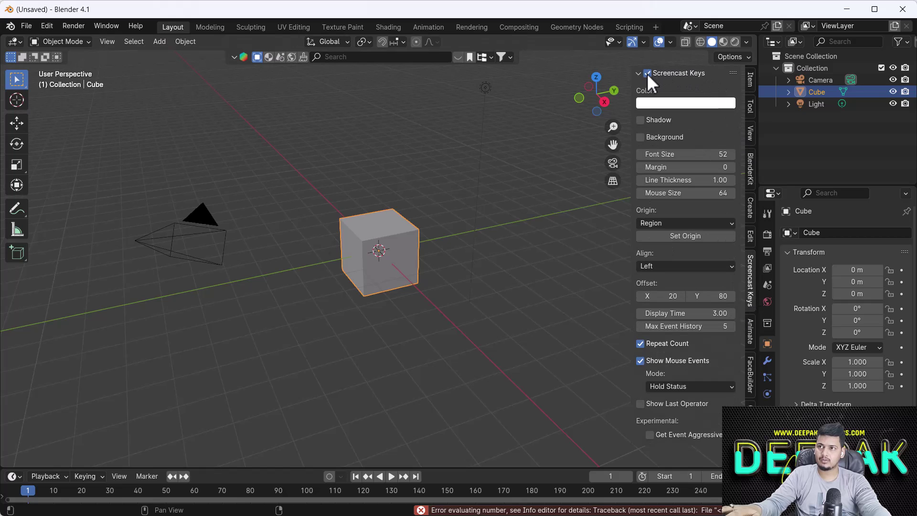
{"action": "key", "text": "n"}
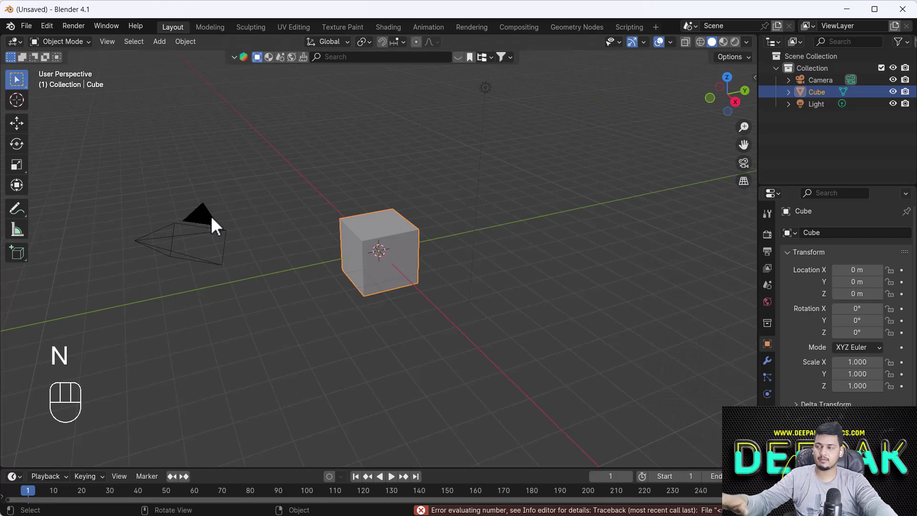
- Delete the default camera, cube and light from the scene
{"action": "left_click_drag", "start_coordinate": [660, 378], "coordinate": [147, 112]}
{"action": "key", "text": "Delete"}
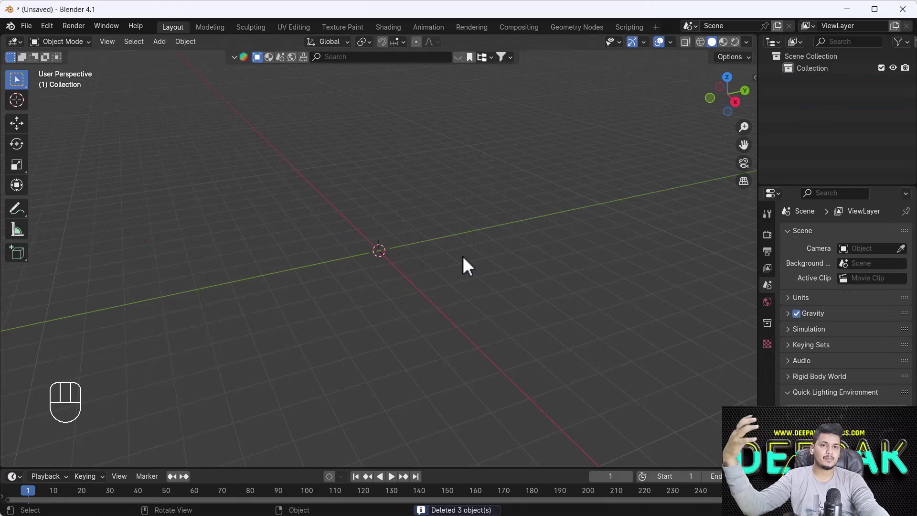
{"action": "left_click", "coordinate": [22, 25]}
{"action": "mouse_move", "coordinate": [27, 37]}
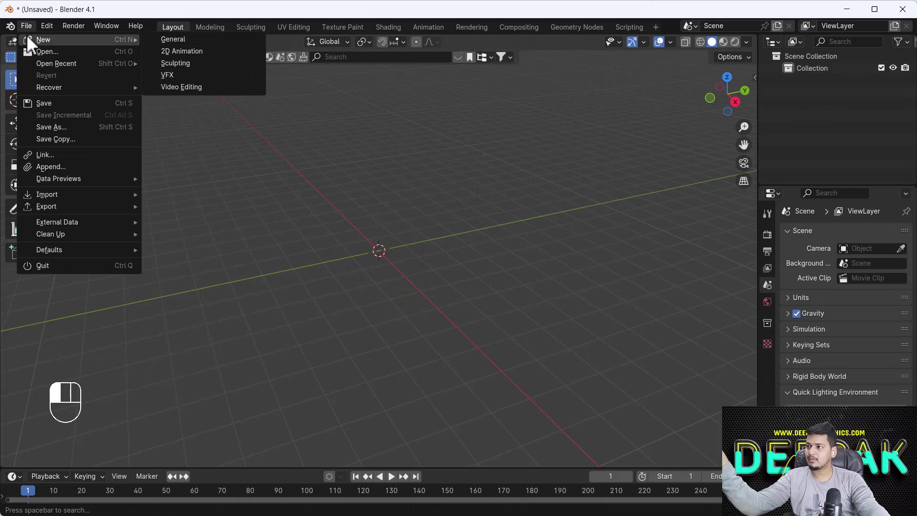
{"action": "mouse_move", "coordinate": [64, 193]}
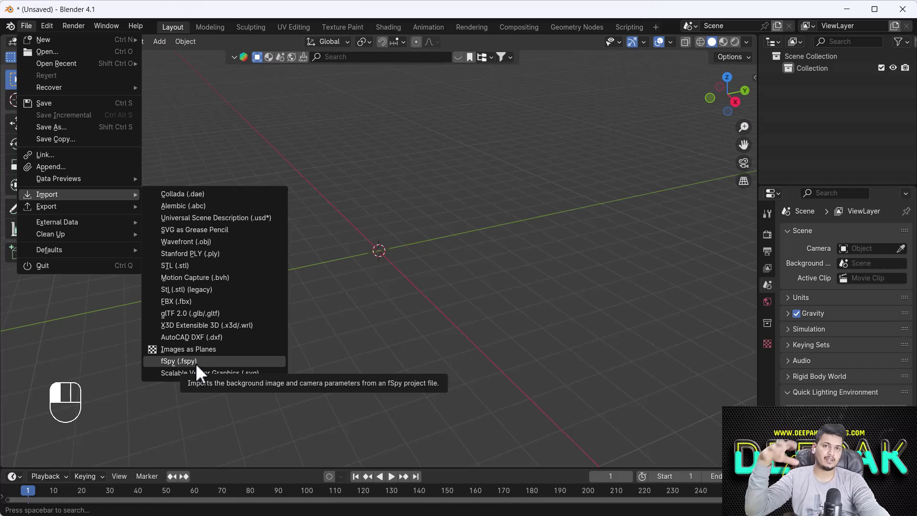
{"action": "mouse_move", "coordinate": [48, 25]}
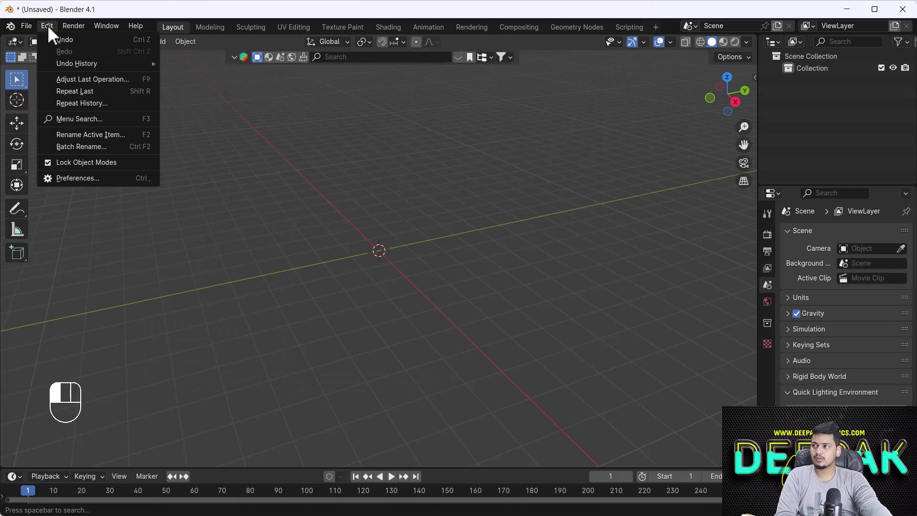
{"action": "left_click", "coordinate": [126, 179]}
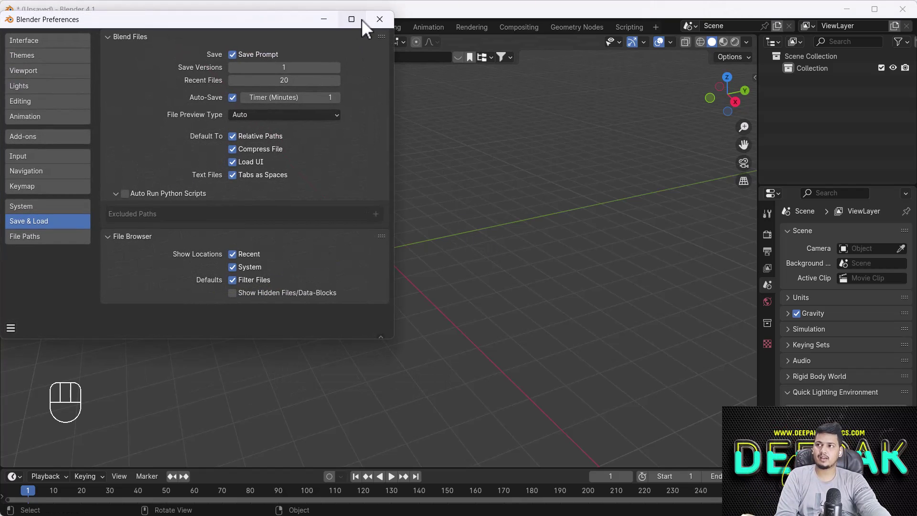
{"action": "left_click", "coordinate": [379, 19]}
- Import the fSpy project CGI.fspy from the New Add folder, including its background image
{"action": "left_click", "coordinate": [26, 26]}
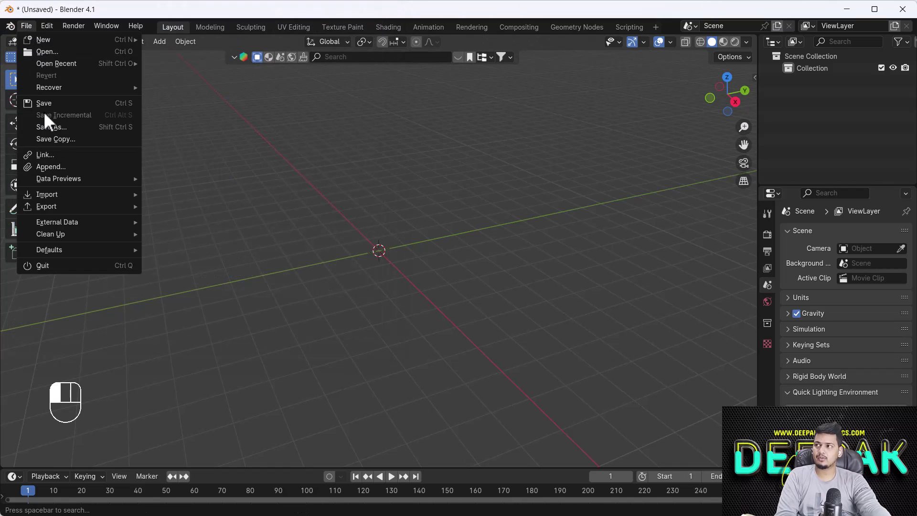
{"action": "mouse_move", "coordinate": [139, 198]}
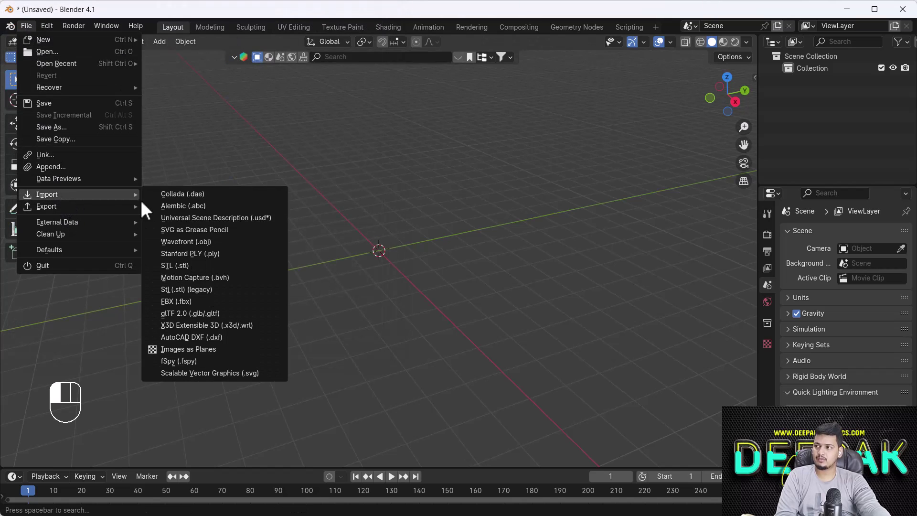
{"action": "left_click", "coordinate": [207, 361]}
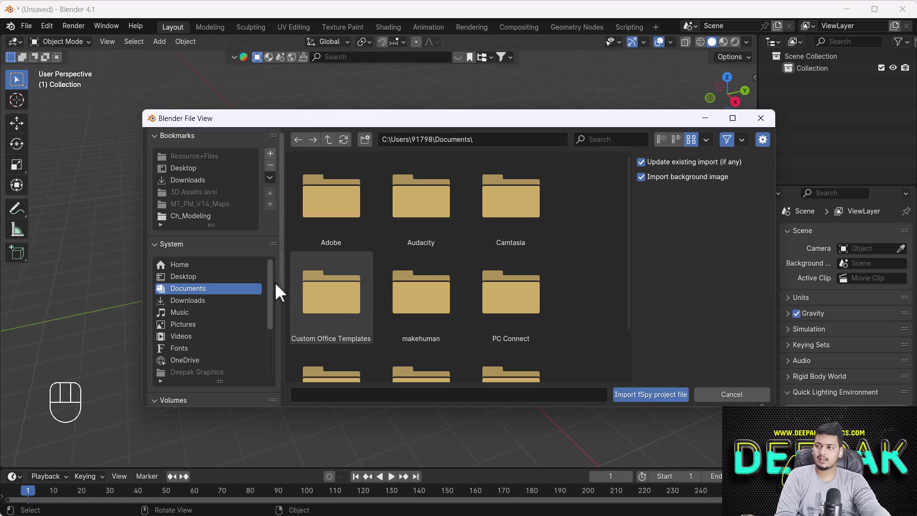
{"action": "scroll", "coordinate": [277, 293], "scroll_direction": "down", "scroll_amount": 8}
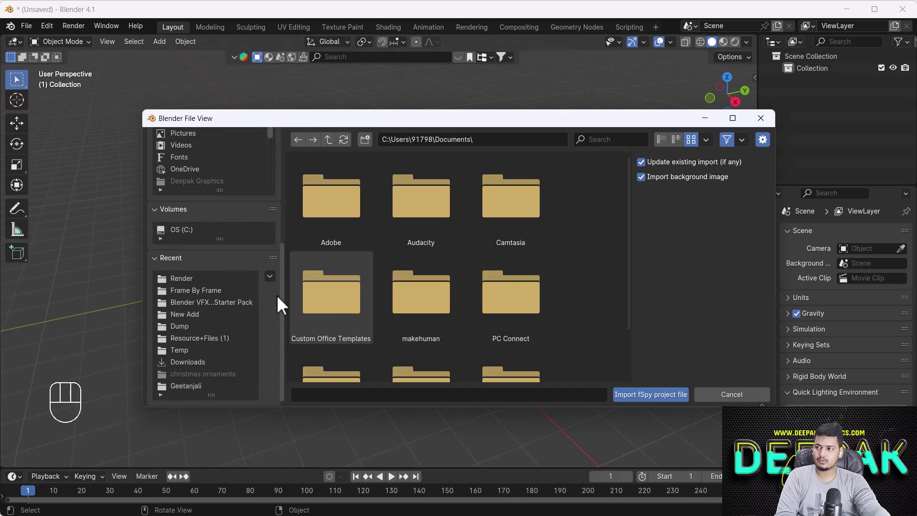
{"action": "left_click", "coordinate": [196, 290]}
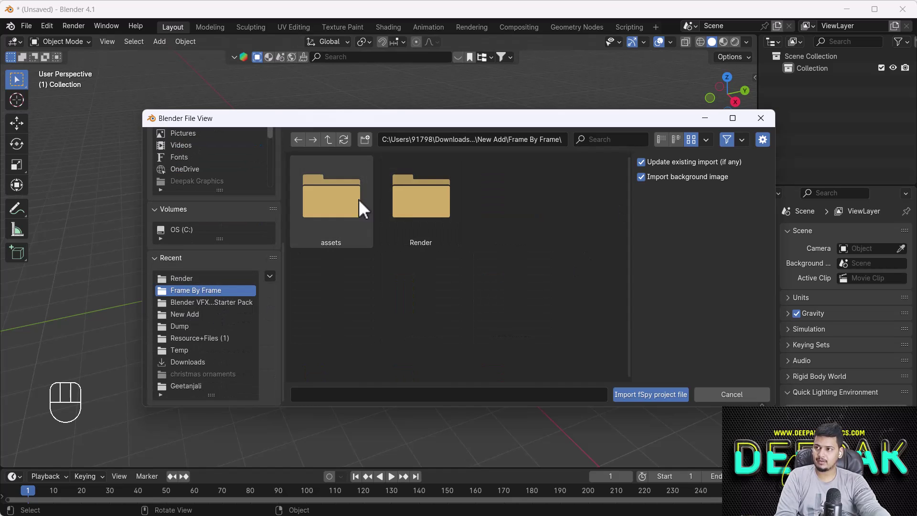
{"action": "left_click", "coordinate": [333, 140]}
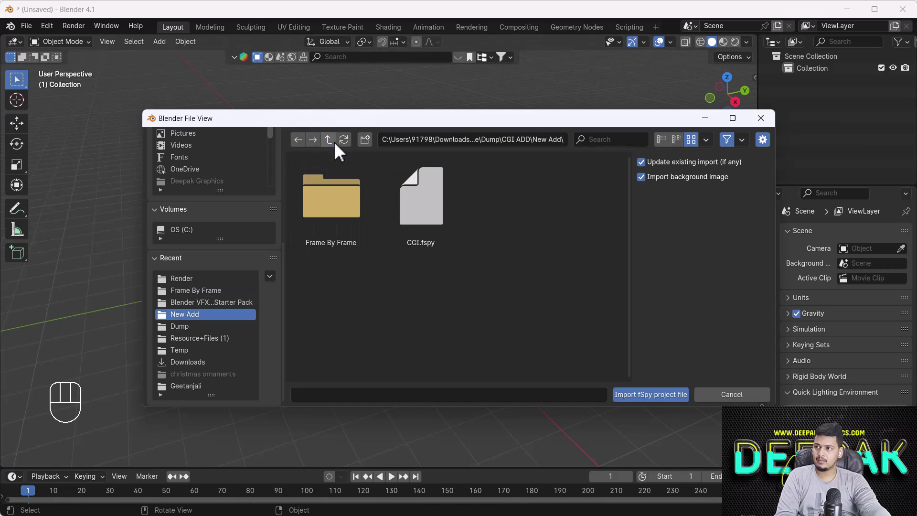
{"action": "left_click", "coordinate": [411, 206]}
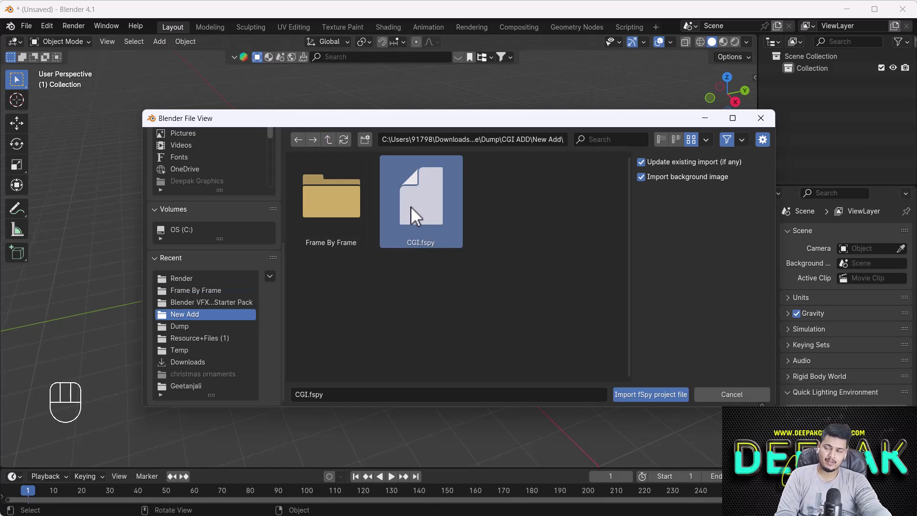
{"action": "left_click", "coordinate": [675, 396]}
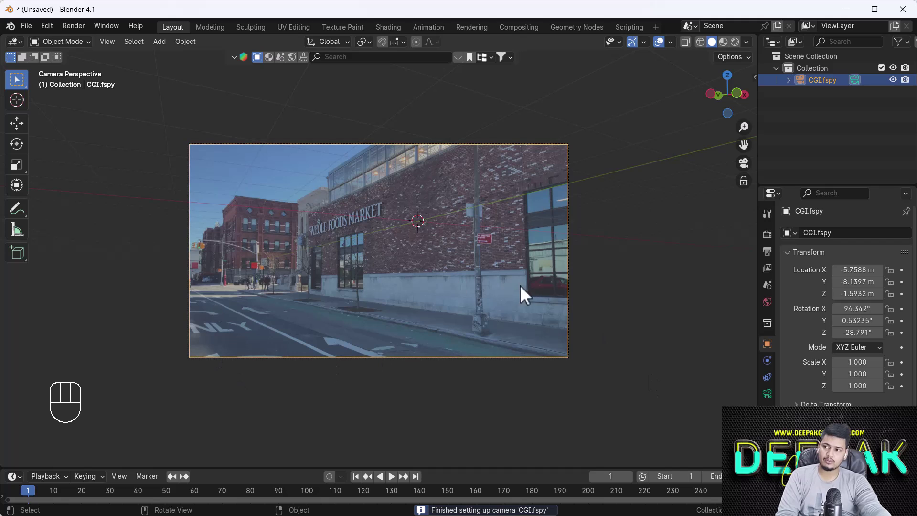
{"action": "middle_click_drag", "start_coordinate": [632, 276], "coordinate": [532, 293]}
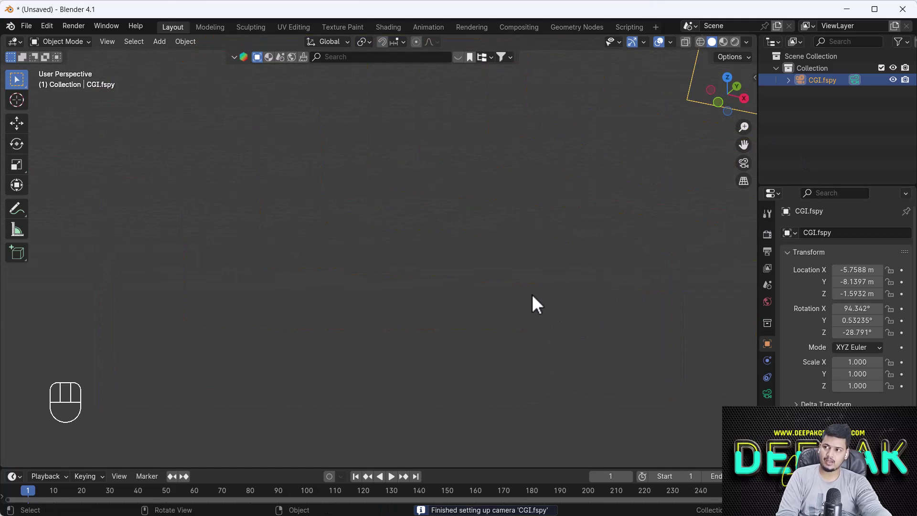
- Examine the imported fSpy scene through its camera and check the camera's placement relative to the grid from outside
{"action": "key", "text": "shift+b"}
{"action": "right_click", "coordinate": [584, 243]}
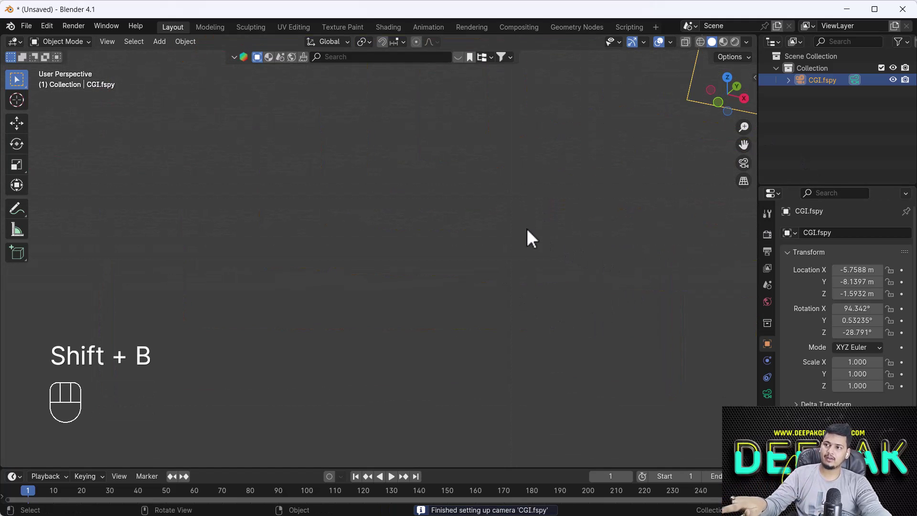
{"action": "key", "text": "shift+b"}
{"action": "left_click_drag", "start_coordinate": [430, 187], "coordinate": [488, 250]}
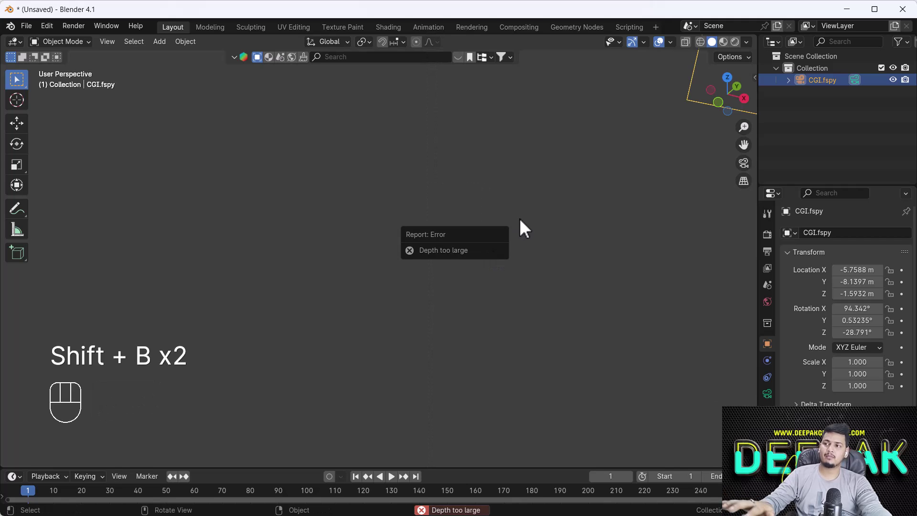
{"action": "key", "text": "KP_0"}
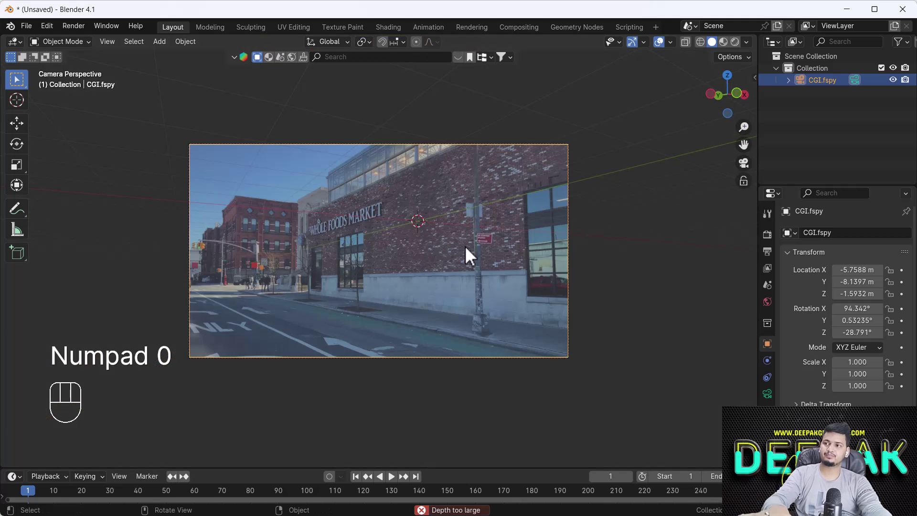
{"action": "scroll", "coordinate": [465, 246], "scroll_direction": "down", "scroll_amount": 4}
{"action": "mouse_move", "coordinate": [460, 245]}
{"action": "middle_mouse_down"}
{"action": "mouse_move", "coordinate": [465, 256]}
{"action": "mouse_move", "coordinate": [450, 248]}
{"action": "middle_mouse_up"}
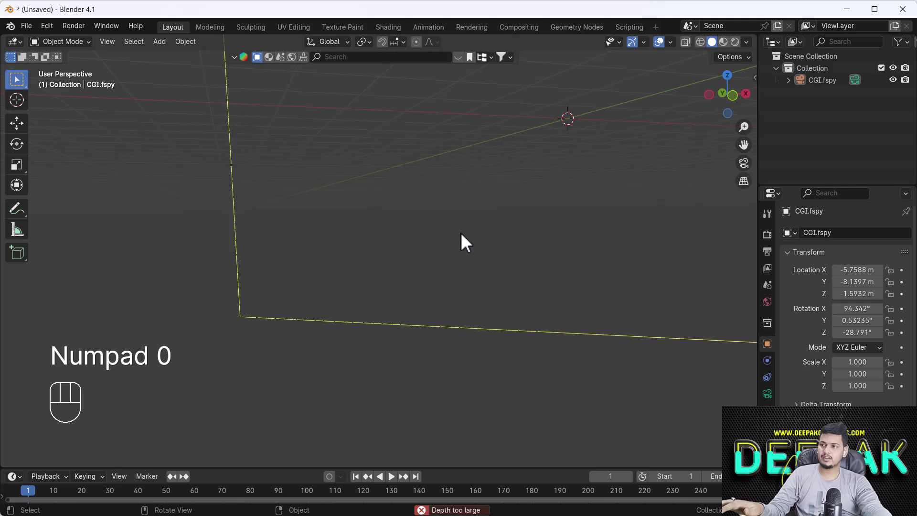
{"action": "scroll", "coordinate": [462, 234], "scroll_direction": "down", "scroll_amount": 8}
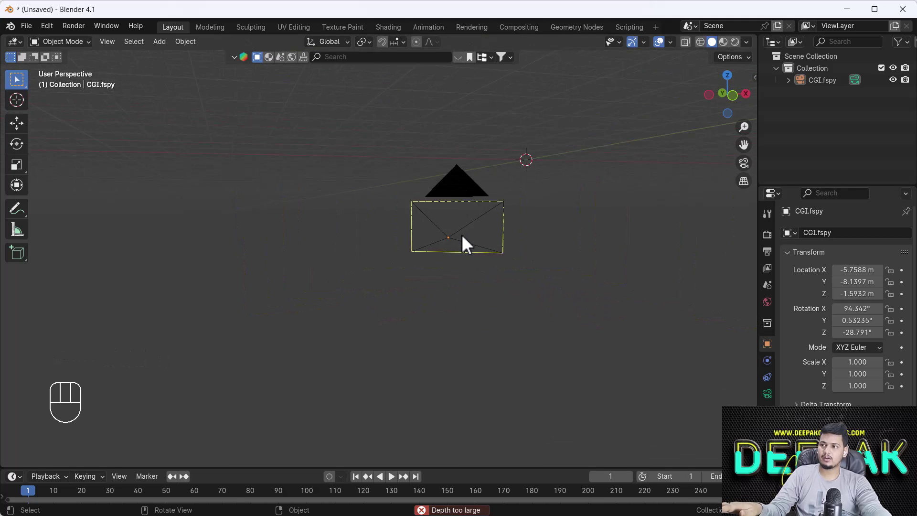
{"action": "scroll", "coordinate": [461, 234], "scroll_direction": "down", "scroll_amount": 8}
{"action": "middle_click_drag", "start_coordinate": [497, 277], "coordinate": [558, 225]}
{"action": "middle_click_drag", "start_coordinate": [558, 226], "coordinate": [529, 231], "text": "shift"}
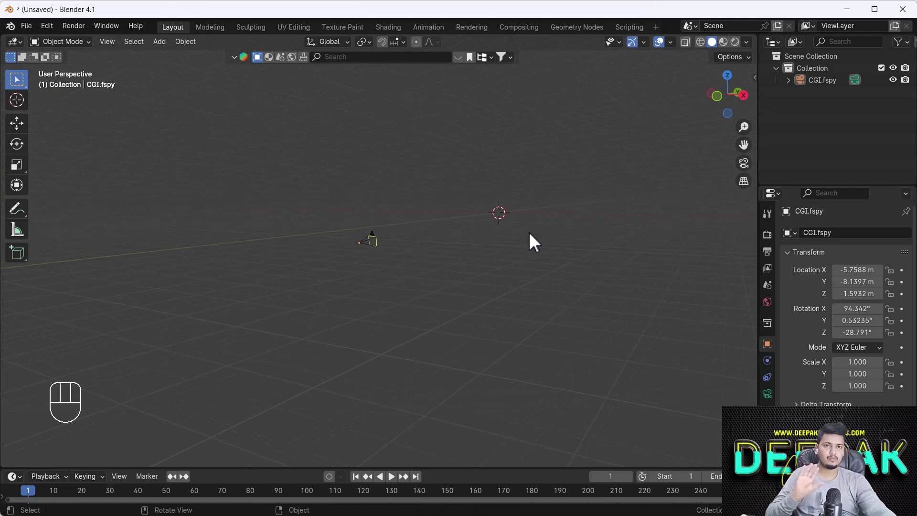
{"action": "key", "text": "KP_0"}
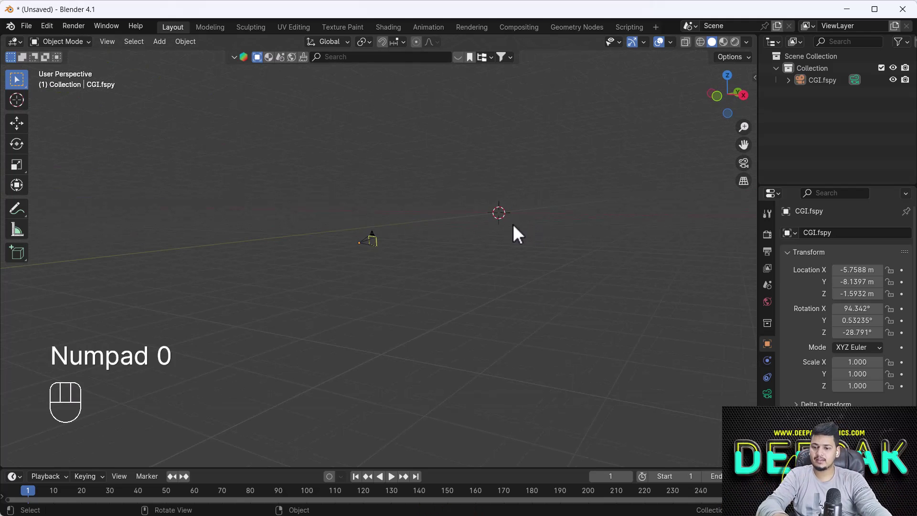
{"action": "scroll", "coordinate": [429, 242], "scroll_direction": "up", "scroll_amount": 8}
{"action": "scroll", "coordinate": [451, 248], "scroll_direction": "down", "scroll_amount": 4}
{"action": "middle_click_drag", "start_coordinate": [460, 247], "coordinate": [434, 248], "text": "shift"}
- Set the opacity of the CGI.fspy camera's background image to 1.000
{"action": "left_click", "coordinate": [811, 81]}
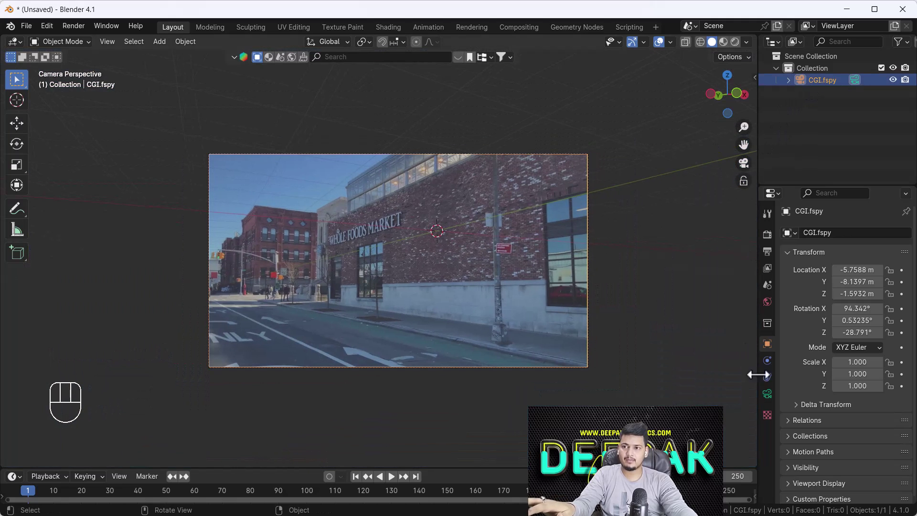
{"action": "left_click", "coordinate": [767, 393]}
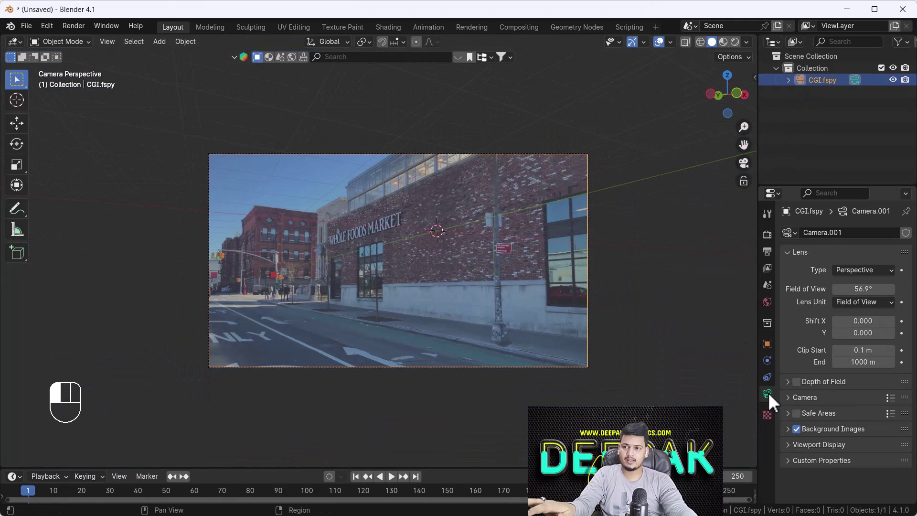
{"action": "left_click", "coordinate": [788, 429]}
{"action": "scroll", "coordinate": [808, 425], "scroll_direction": "down", "scroll_amount": 4}
{"action": "scroll", "coordinate": [812, 423], "scroll_direction": "down", "scroll_amount": 4}
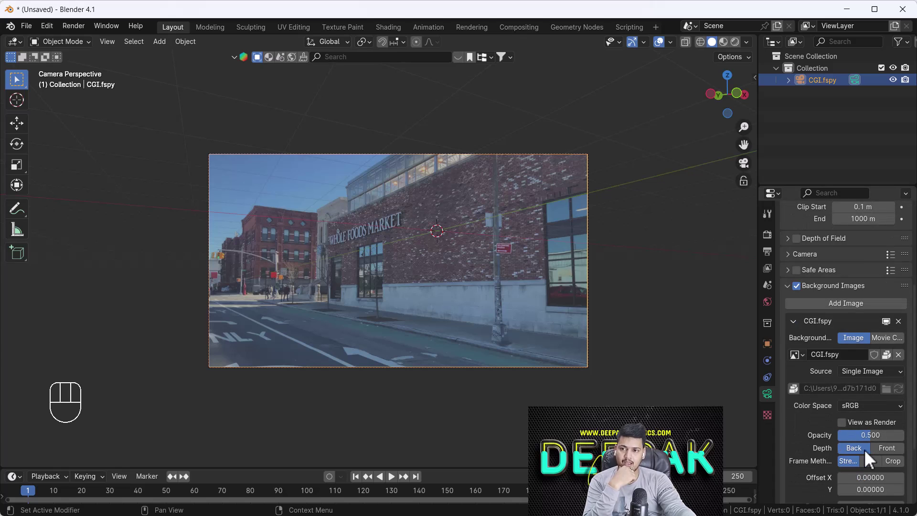
{"action": "left_click_drag", "start_coordinate": [859, 436], "coordinate": [893, 436]}
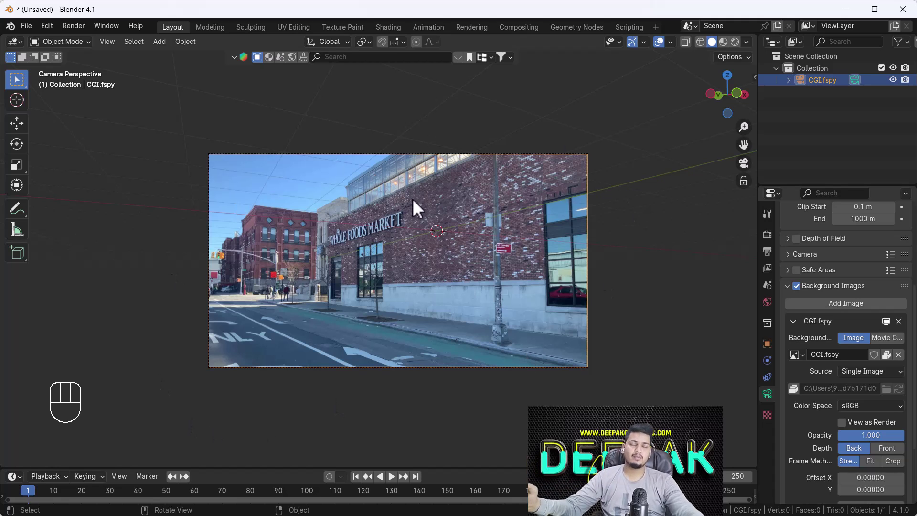
- Add a mesh plane and move it straight down onto the road surface beside the curb
{"action": "scroll", "coordinate": [398, 327], "scroll_direction": "up", "scroll_amount": 2}
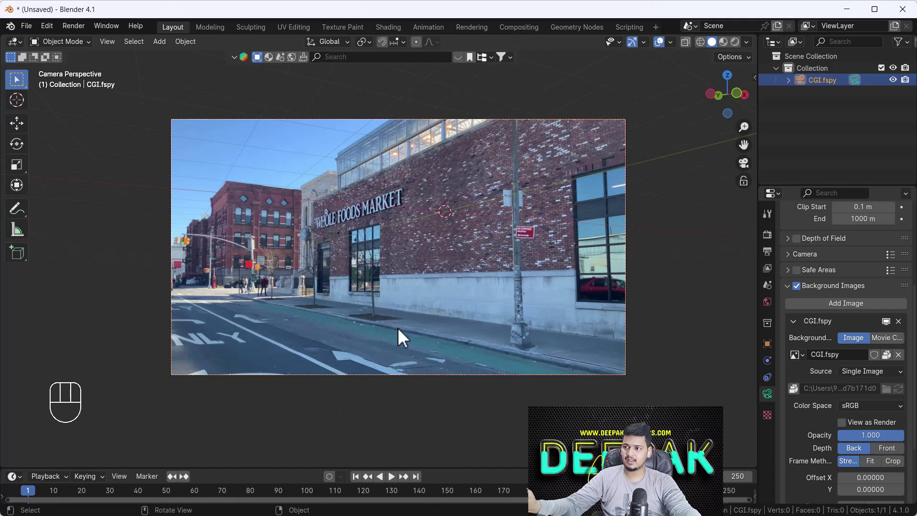
{"action": "middle_click_drag", "start_coordinate": [397, 328], "coordinate": [437, 345], "text": "shift"}
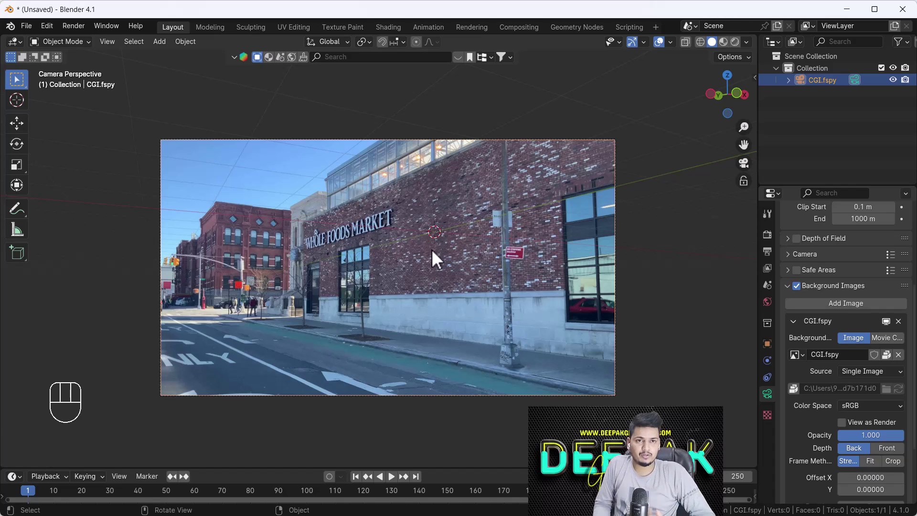
{"action": "key", "text": "shift+a"}
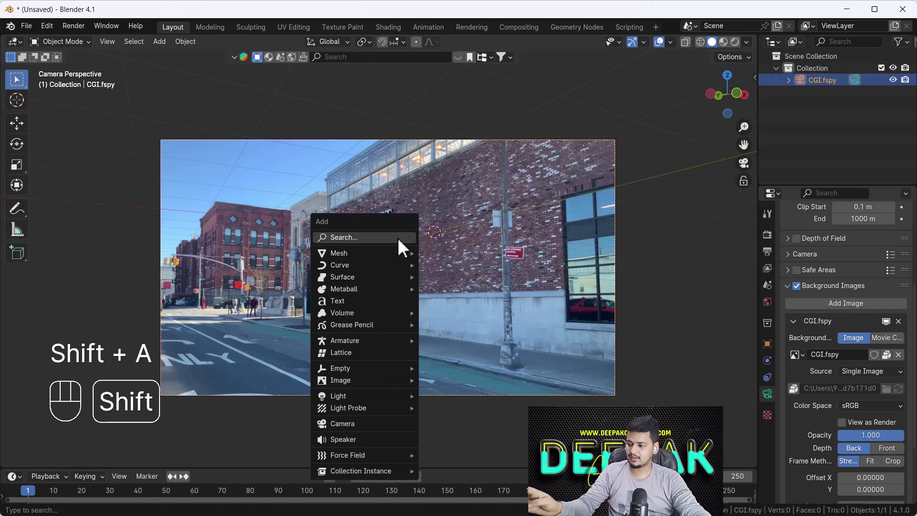
{"action": "mouse_move", "coordinate": [394, 254]}
{"action": "left_click", "coordinate": [446, 253]}
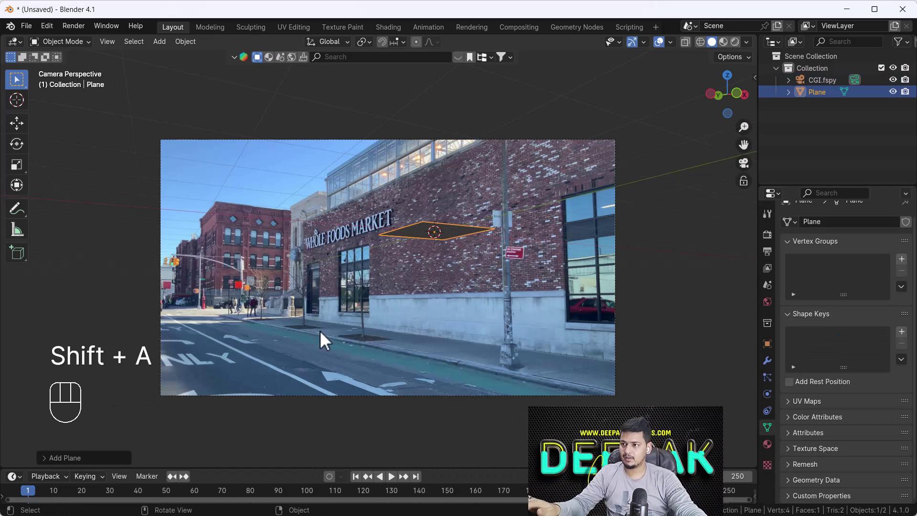
{"action": "key", "text": "w"}
{"action": "left_click_drag", "start_coordinate": [440, 197], "coordinate": [446, 351]}
{"action": "scroll", "coordinate": [451, 360], "scroll_direction": "up", "scroll_amount": 3}
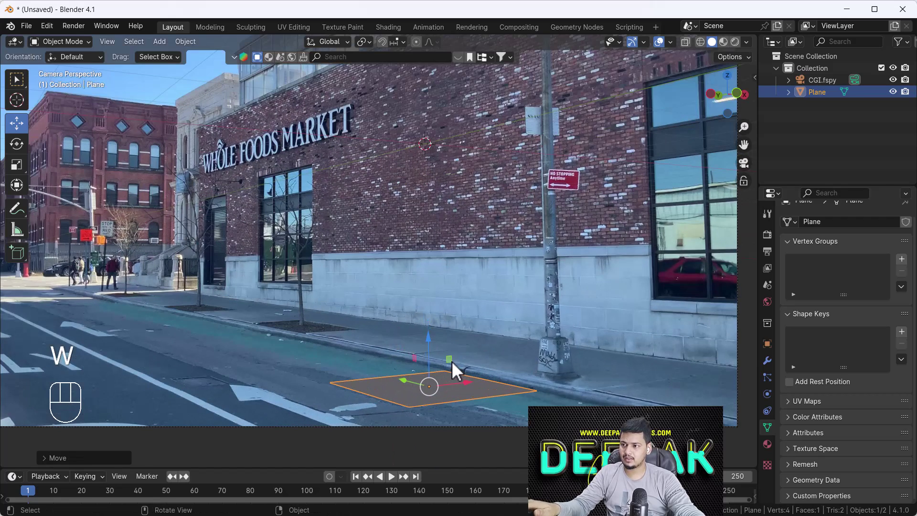
- Move the plane's edges outward in Edit Mode so it covers the street, with one side following the base of the curb
{"action": "key", "text": "Tab"}
{"action": "scroll", "coordinate": [451, 360], "scroll_direction": "down", "scroll_amount": 5}
{"action": "middle_click_drag", "start_coordinate": [452, 360], "coordinate": [434, 384], "text": "shift"}
{"action": "scroll", "coordinate": [446, 388], "scroll_direction": "up", "scroll_amount": 2}
{"action": "key", "text": "2"}
{"action": "left_click", "coordinate": [435, 369]}
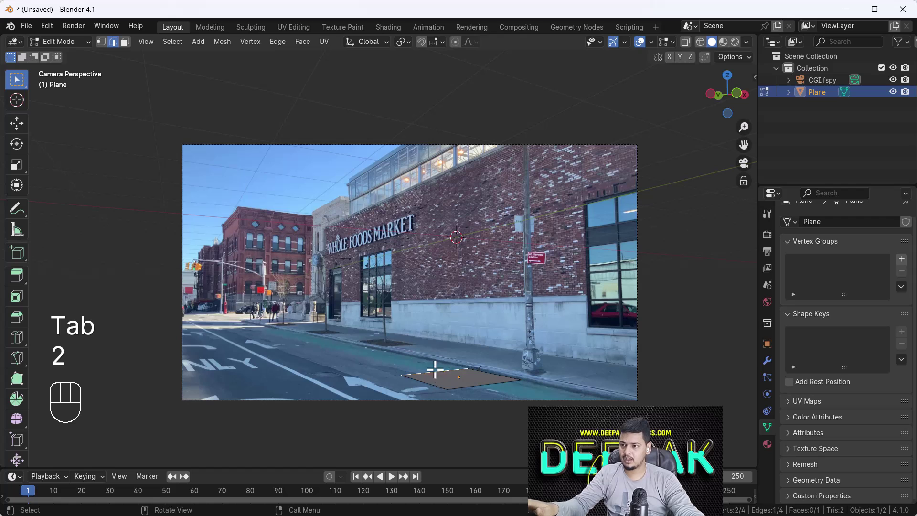
{"action": "key", "text": "w"}
{"action": "left_click_drag", "start_coordinate": [424, 367], "coordinate": [501, 409]}
{"action": "left_click", "coordinate": [366, 362]}
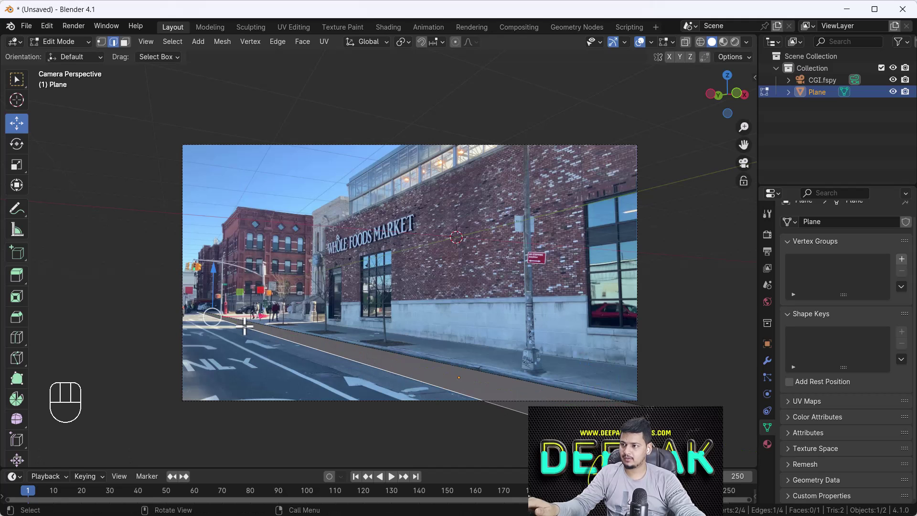
{"action": "left_click_drag", "start_coordinate": [212, 316], "coordinate": [153, 342]}
- Extrude the plane's curb-side edge upward along Z to match the height of the curb
{"action": "scroll", "coordinate": [502, 352], "scroll_direction": "up", "scroll_amount": 6}
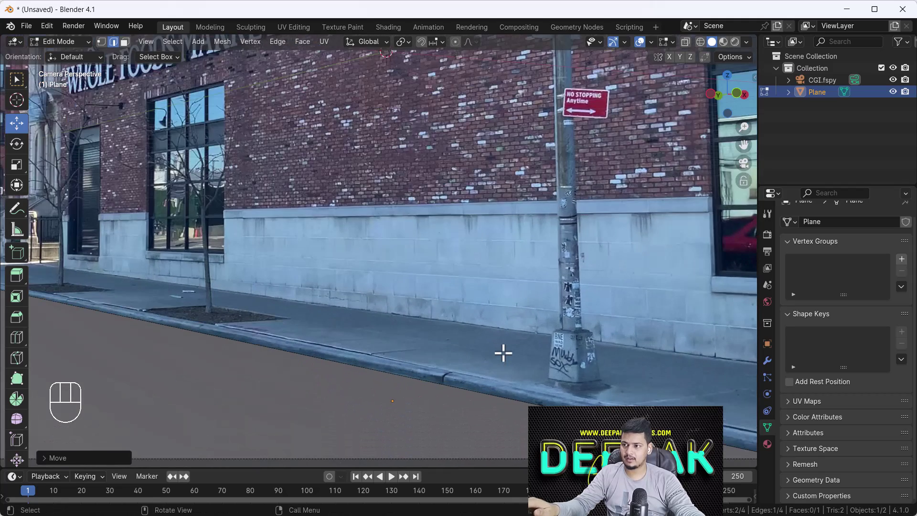
{"action": "middle_click_drag", "start_coordinate": [476, 382], "coordinate": [375, 397], "text": "shift"}
{"action": "left_click", "coordinate": [372, 405]}
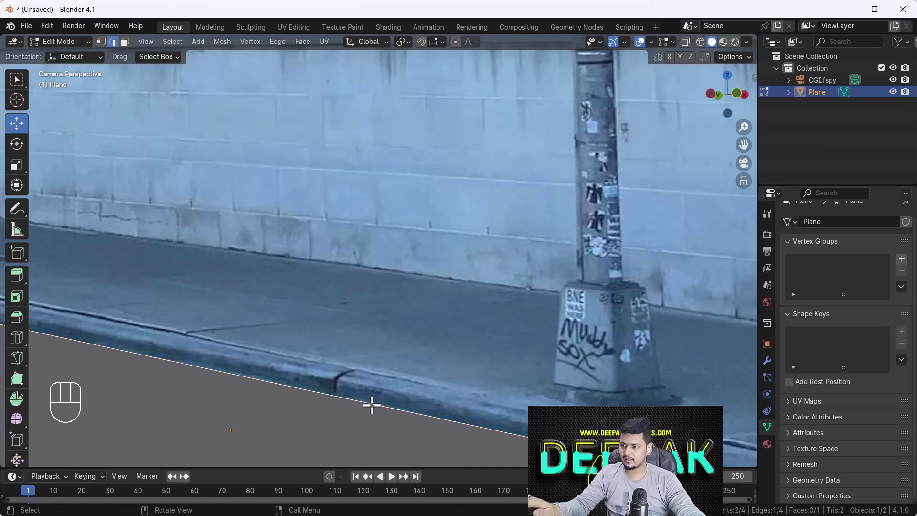
{"action": "key", "text": "e"}
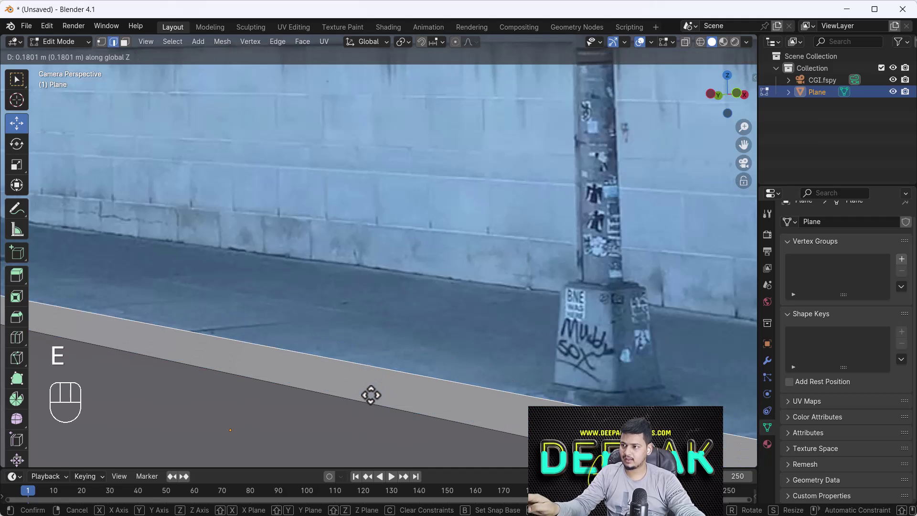
{"action": "left_click", "coordinate": [371, 398]}
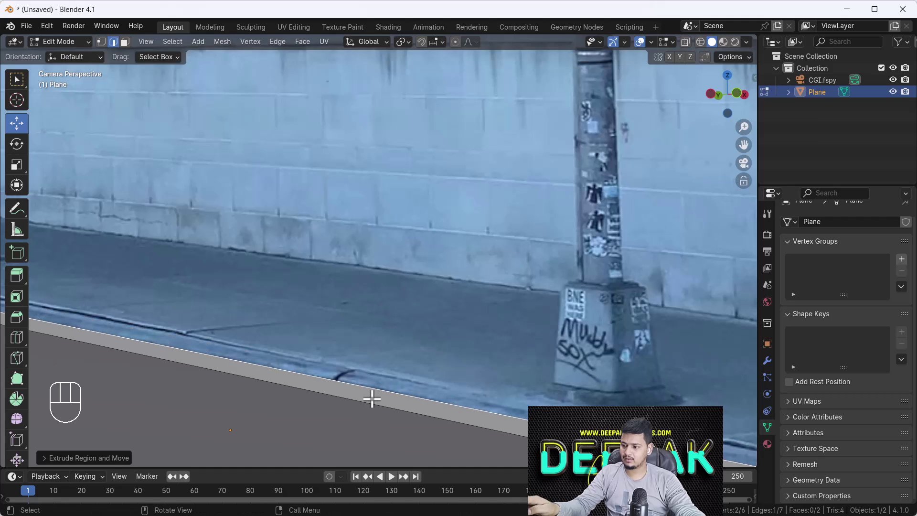
- Extrude the raised curb edge about 0.4 m along X to start the sidewalk surface
{"action": "key", "text": "e"}
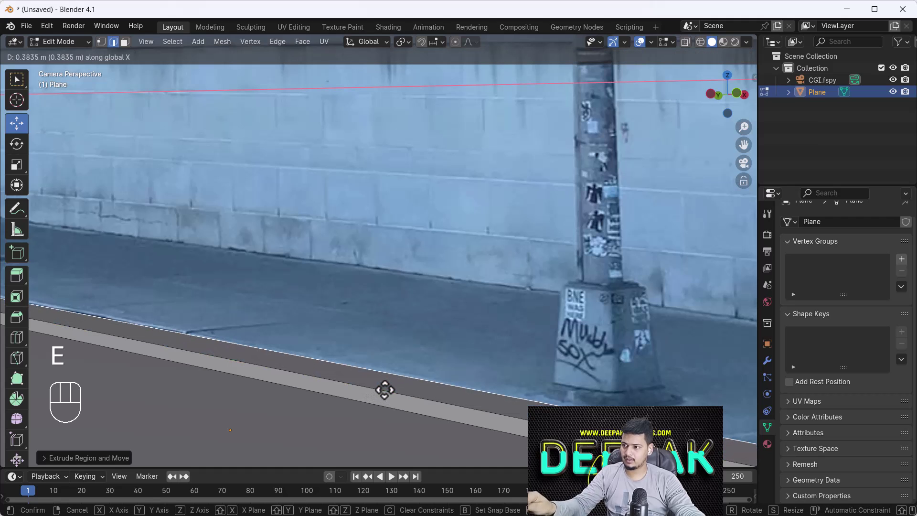
{"action": "left_click", "coordinate": [386, 389]}
{"action": "scroll", "coordinate": [411, 348], "scroll_direction": "down", "scroll_amount": 3}
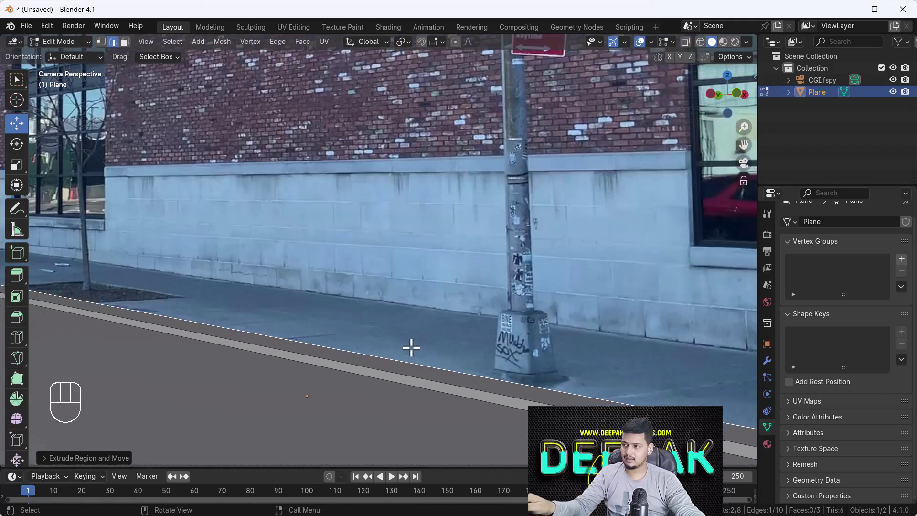
{"action": "scroll", "coordinate": [411, 348], "scroll_direction": "down", "scroll_amount": 3}
{"action": "key", "text": "Tab"}
{"action": "middle_click_drag", "start_coordinate": [416, 354], "coordinate": [437, 363]}
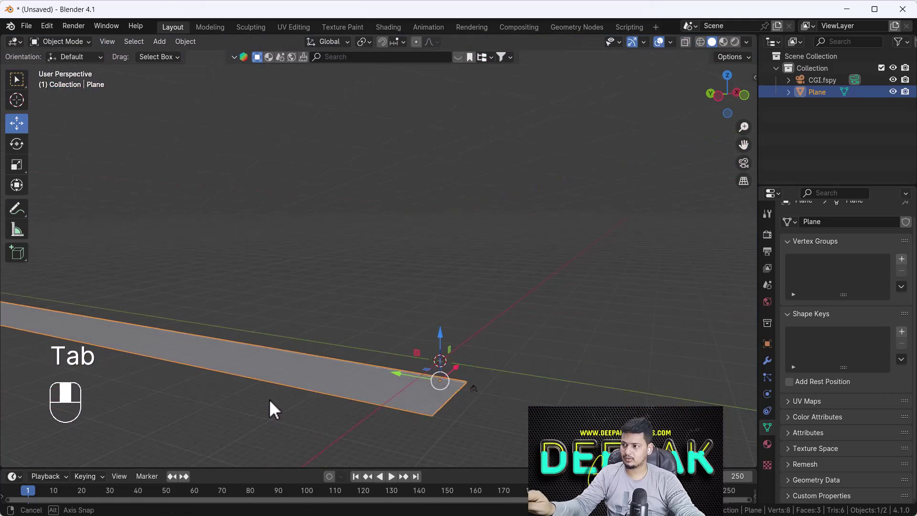
- Move the sidewalk's outer edge about 3.6 m along X to the base of the building wall, seen from the camera
{"action": "key", "text": "KP_0"}
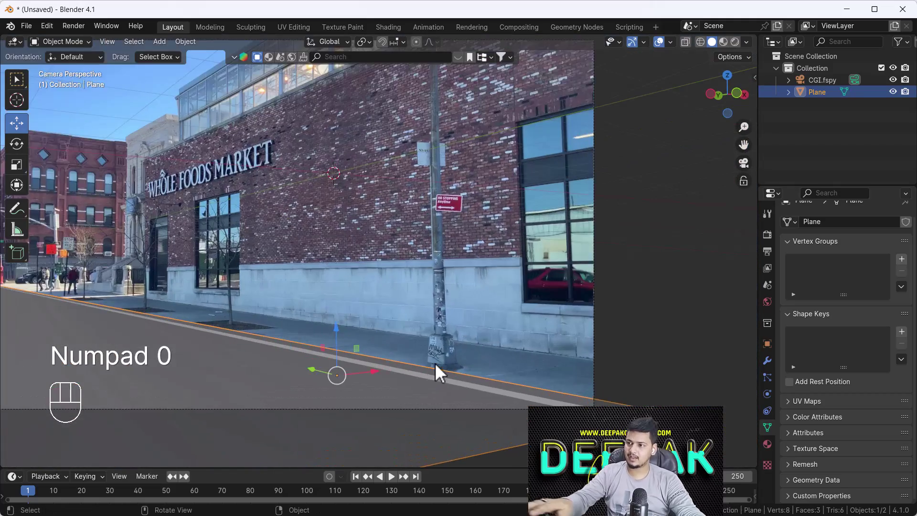
{"action": "scroll", "coordinate": [435, 363], "scroll_direction": "up", "scroll_amount": 3}
{"action": "key", "text": "Tab"}
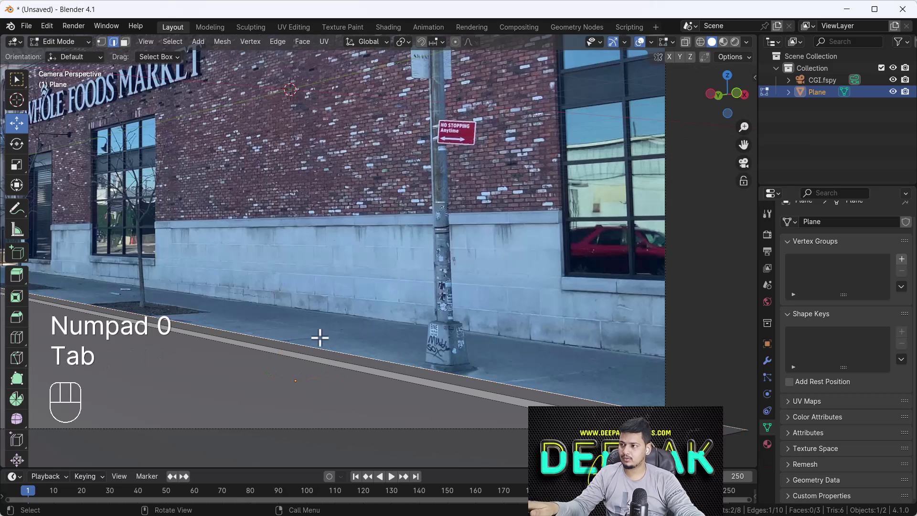
{"action": "key", "text": "g"}
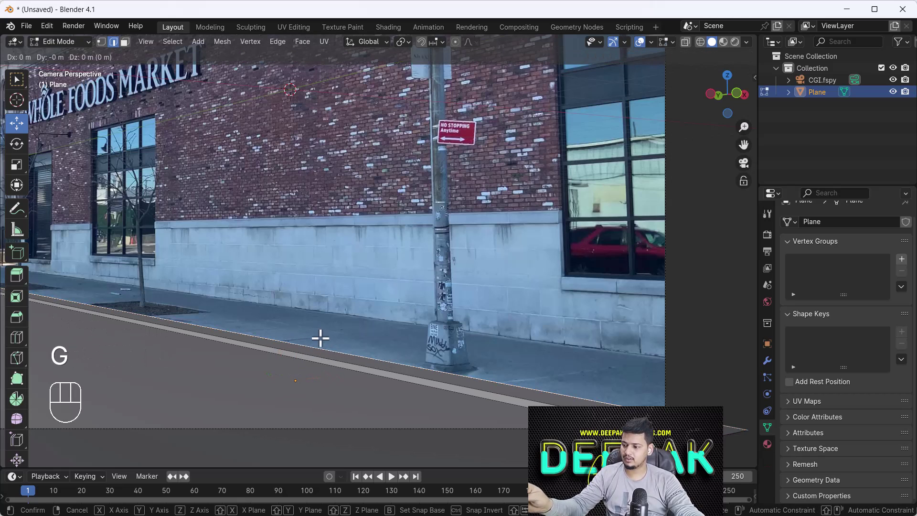
{"action": "key", "text": "x"}
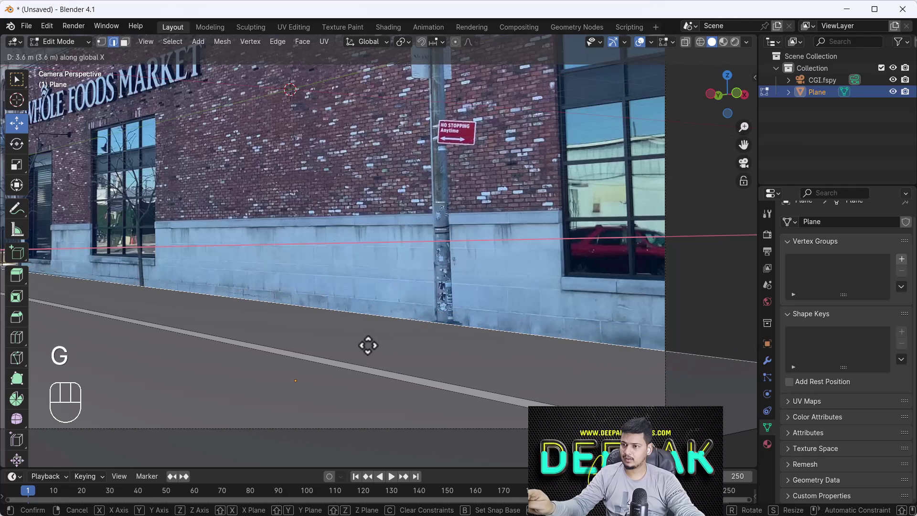
{"action": "left_click", "coordinate": [368, 345]}
{"action": "key", "text": "Tab"}
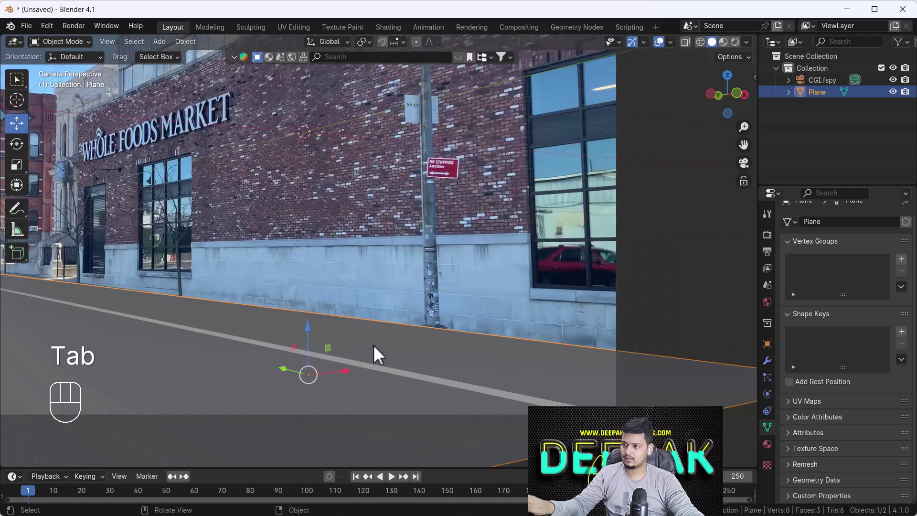
- Inspect the ground mesh from outside and through the camera, and add a second mesh plane to the scene
{"action": "middle_click_drag", "start_coordinate": [373, 345], "coordinate": [393, 360]}
{"action": "key", "text": "KP_0"}
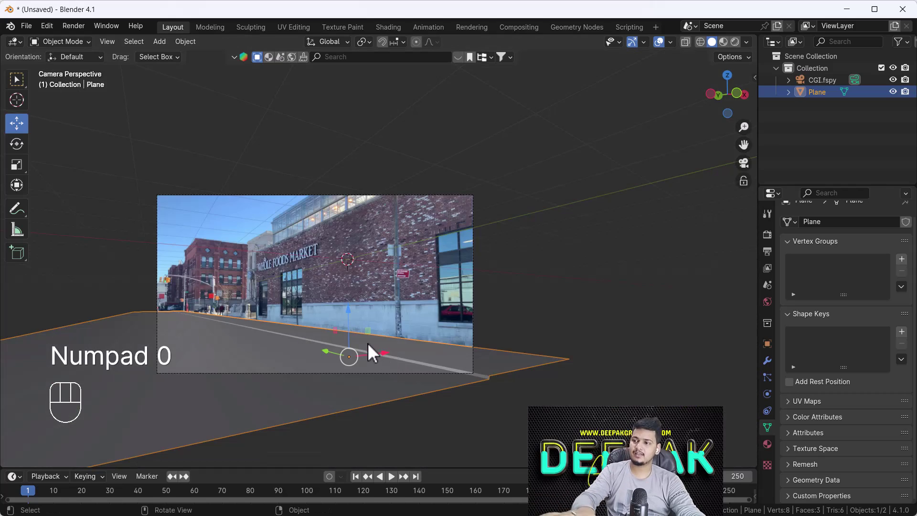
{"action": "scroll", "coordinate": [367, 334], "scroll_direction": "up", "scroll_amount": 4}
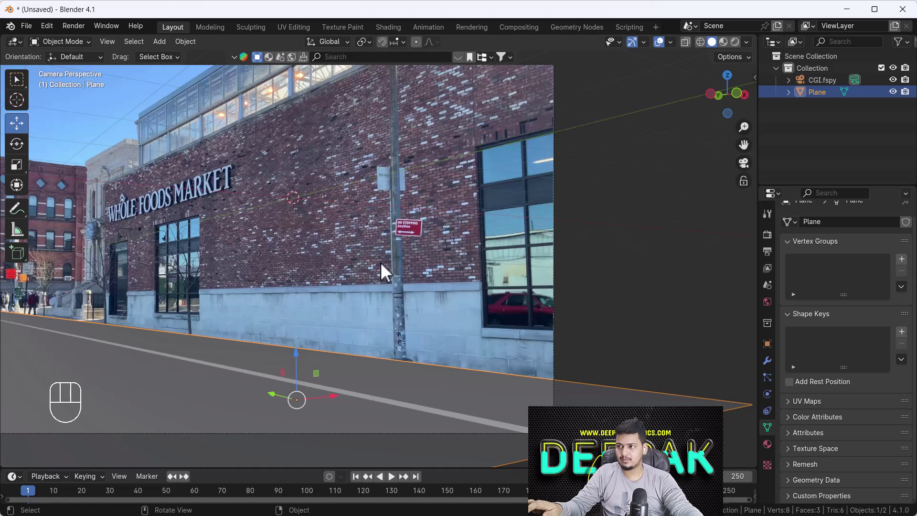
{"action": "scroll", "coordinate": [347, 256], "scroll_direction": "down", "scroll_amount": 3}
{"action": "middle_click_drag", "start_coordinate": [360, 268], "coordinate": [373, 279], "text": "shift"}
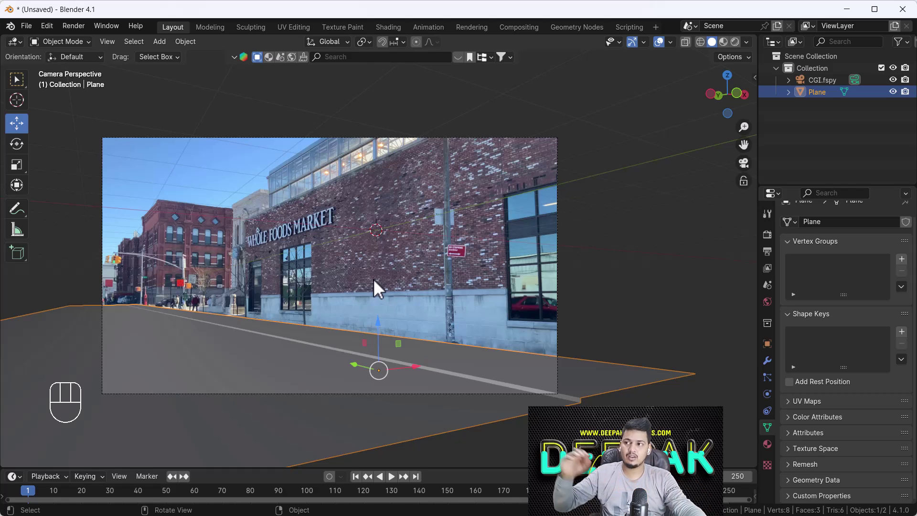
{"action": "scroll", "coordinate": [385, 237], "scroll_direction": "up", "scroll_amount": 1}
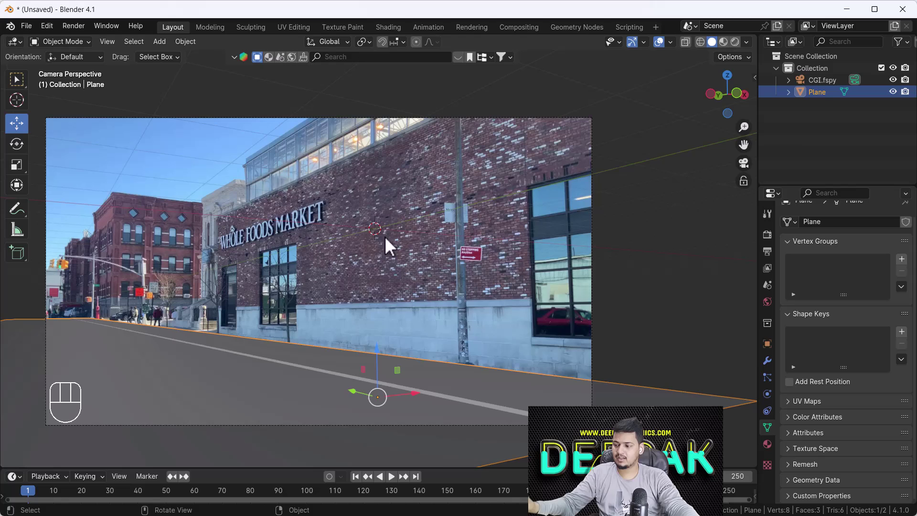
{"action": "key", "text": "shift+a"}
{"action": "left_click", "coordinate": [408, 211]}
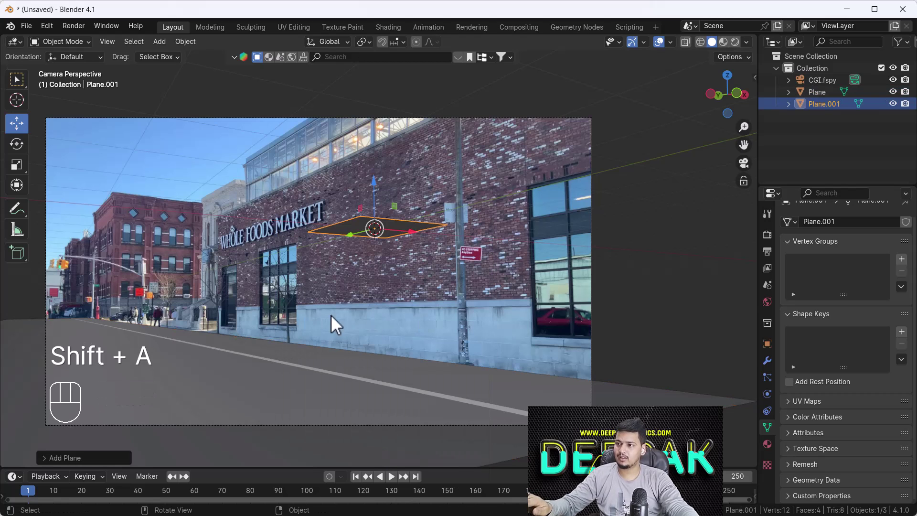
- Rotate the new plane to -90° about the global Y axis so it stands upright parallel to the building wall
{"action": "left_click", "coordinate": [16, 145]}
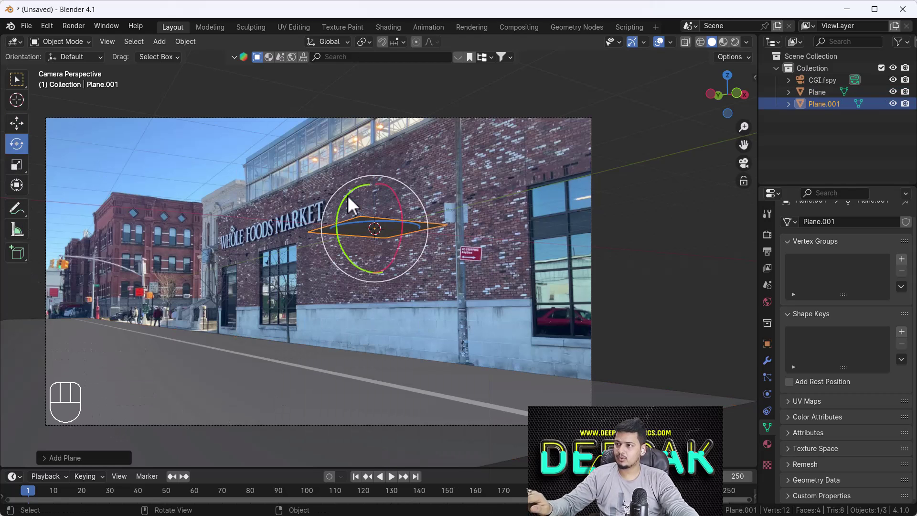
{"action": "left_click_drag", "start_coordinate": [348, 196], "coordinate": [271, 318]}
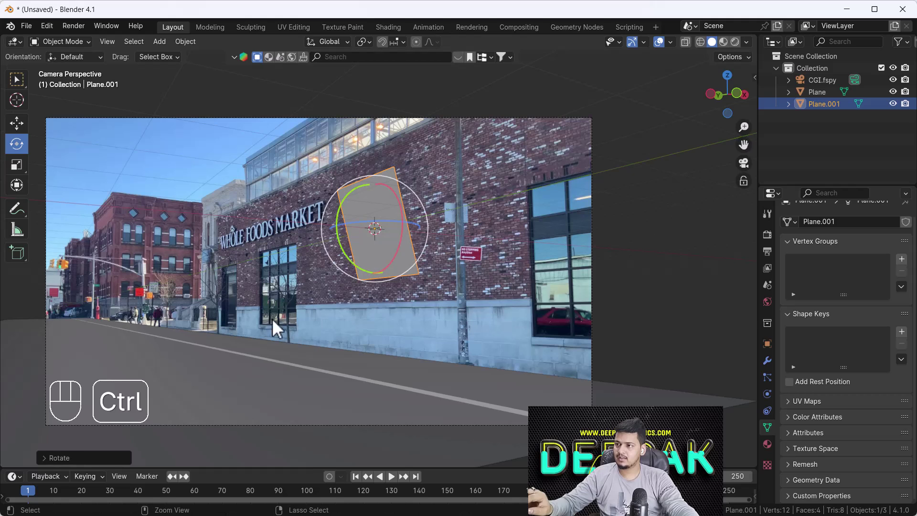
{"action": "left_click", "coordinate": [105, 462]}
{"action": "left_click", "coordinate": [152, 401]}
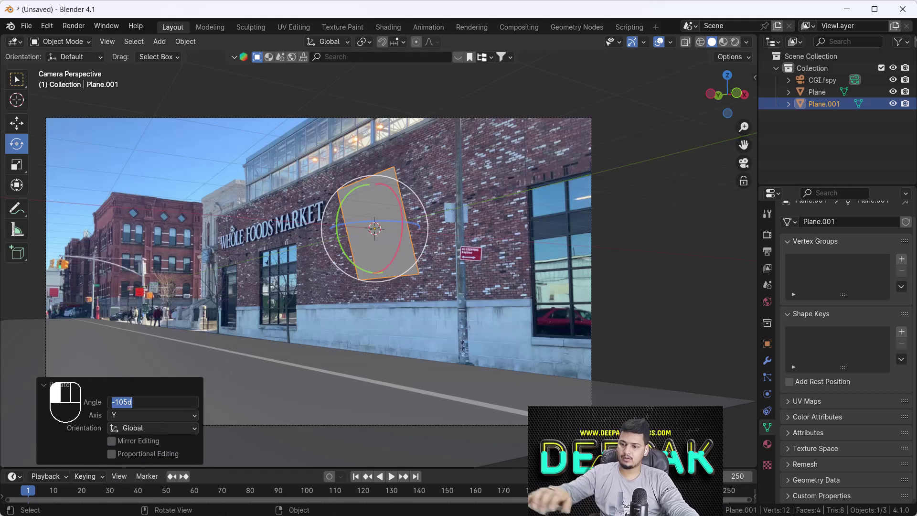
{"action": "key", "text": "Return"}
{"action": "scroll", "coordinate": [381, 237], "scroll_direction": "up", "scroll_amount": 5}
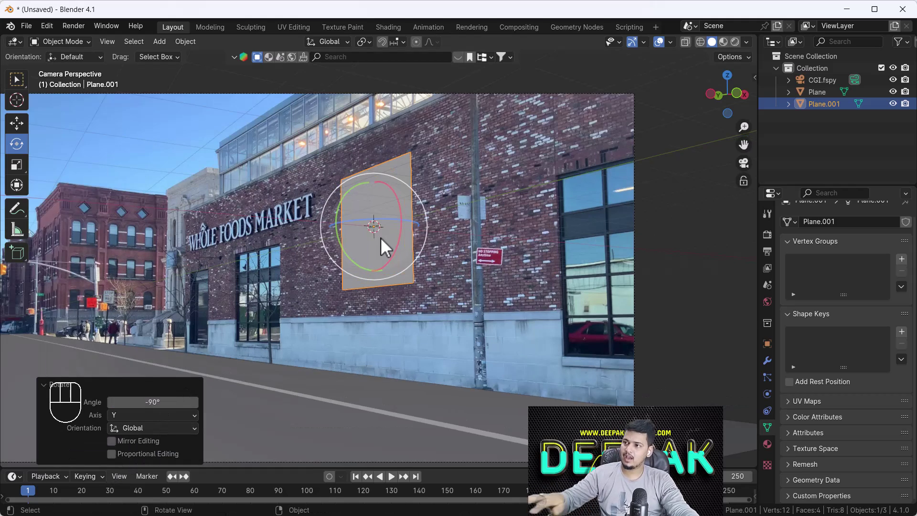
- Shift the upright plane along Y across the brick wall and move its vertical edge nearest the pole about -0.78 m along Y
{"action": "key", "text": "w"}
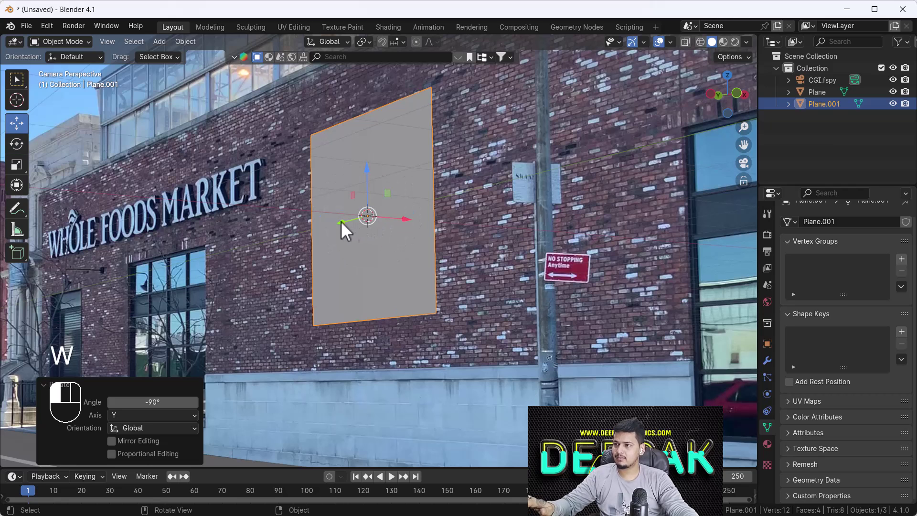
{"action": "left_click_drag", "start_coordinate": [341, 221], "coordinate": [245, 239]}
{"action": "key", "text": "Tab"}
{"action": "left_click", "coordinate": [314, 207]}
{"action": "left_click", "coordinate": [431, 201]}
{"action": "left_click_drag", "start_coordinate": [404, 206], "coordinate": [471, 221]}
{"action": "scroll", "coordinate": [463, 267], "scroll_direction": "down", "scroll_amount": 3}
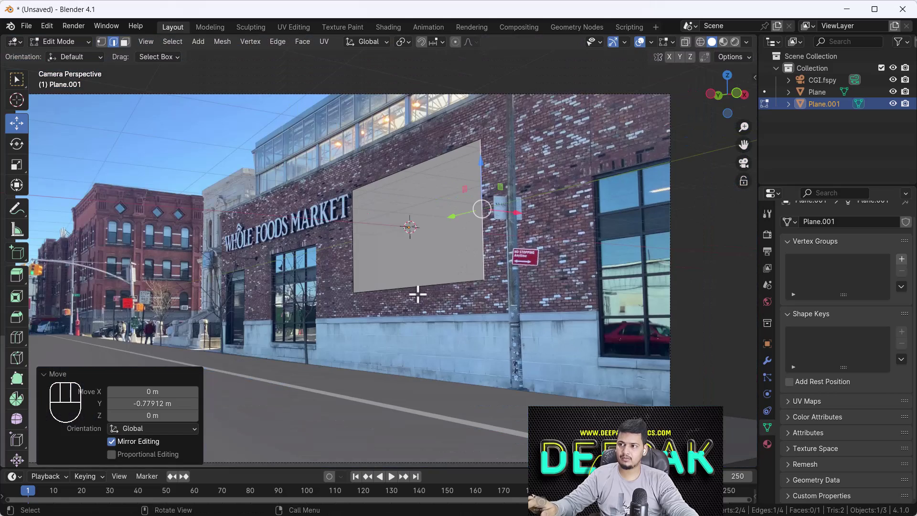
- Lower the upright plane's bottom edge by about 0.34 m along Z
{"action": "left_click", "coordinate": [418, 292]}
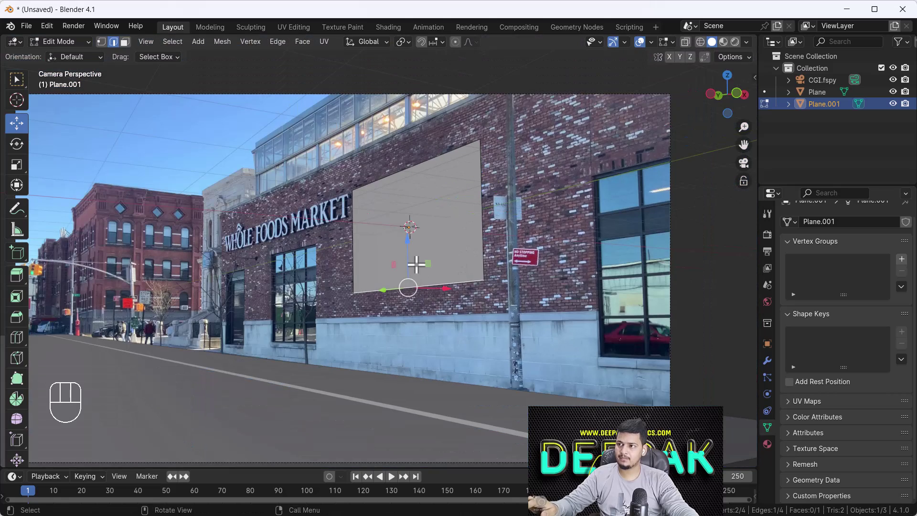
{"action": "left_click_drag", "start_coordinate": [416, 262], "coordinate": [414, 280]}
{"action": "scroll", "coordinate": [356, 377], "scroll_direction": "down", "scroll_amount": 2}
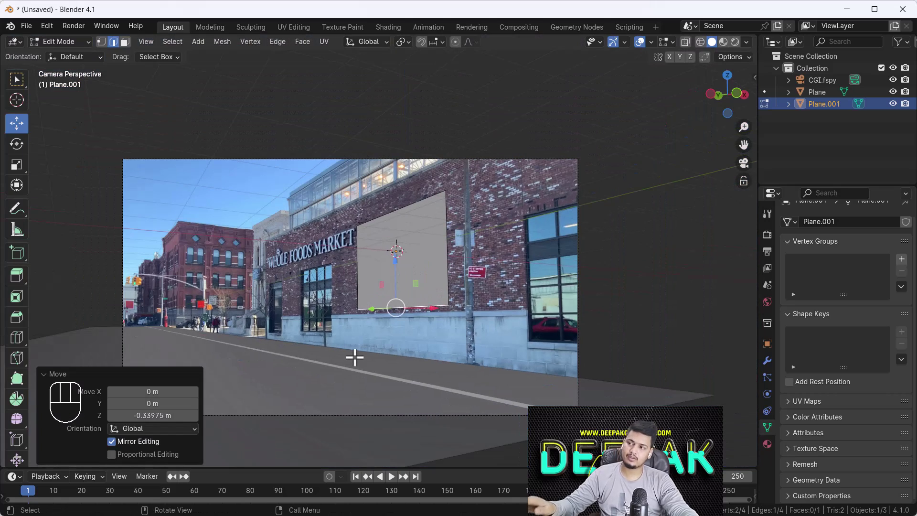
{"action": "scroll", "coordinate": [410, 281], "scroll_direction": "up", "scroll_amount": 3}
{"action": "key", "text": "Tab"}
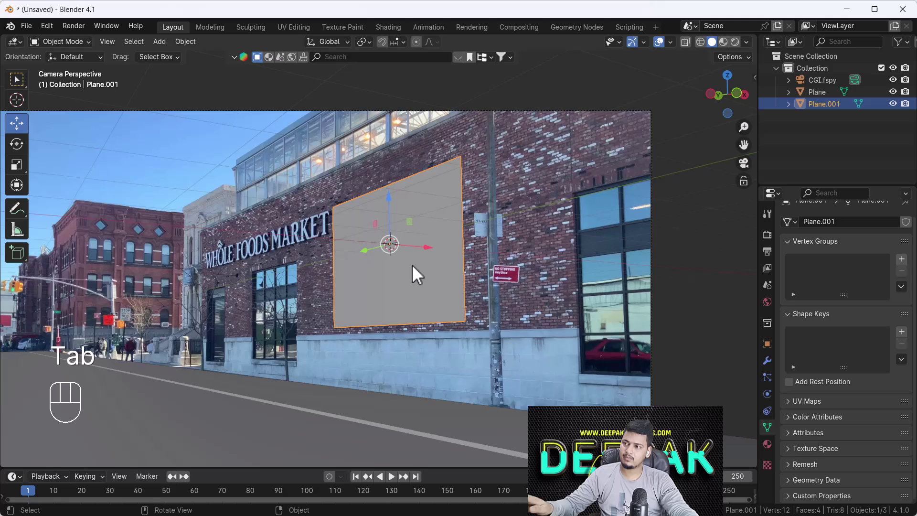
{"action": "scroll", "coordinate": [412, 265], "scroll_direction": "down", "scroll_amount": 2}
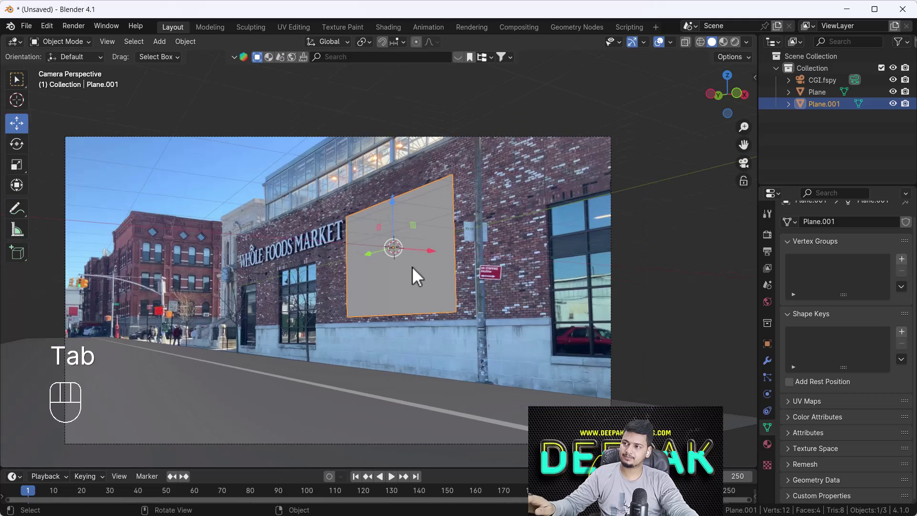
- Inset the upright plane's face by about 0.14 m to form a frame border
{"action": "key", "text": "Tab"}
{"action": "middle_click_drag", "start_coordinate": [436, 272], "coordinate": [489, 256]}
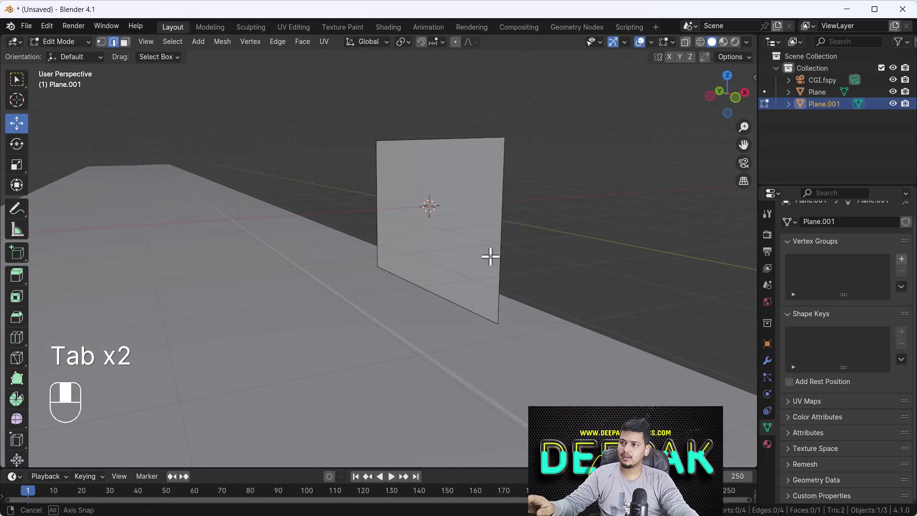
{"action": "key", "text": "3"}
{"action": "left_click", "coordinate": [464, 223]}
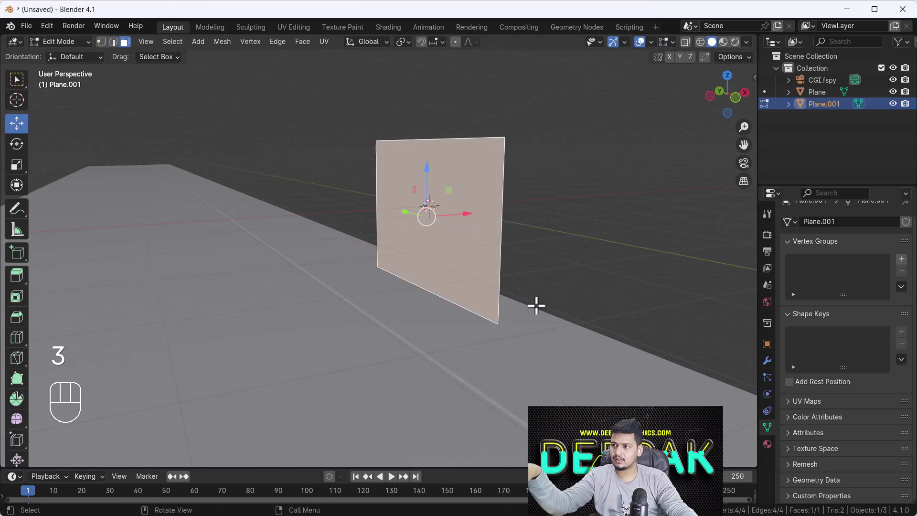
{"action": "key", "text": "i"}
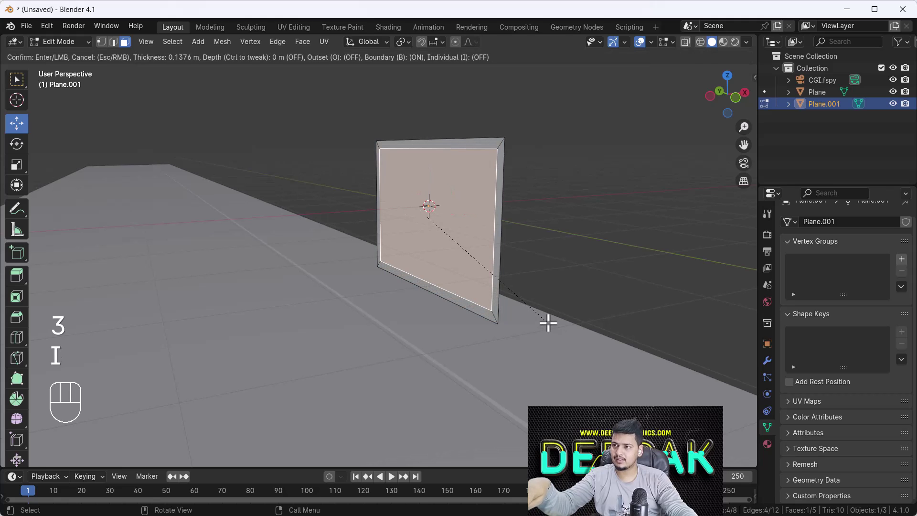
{"action": "left_click", "coordinate": [548, 323]}
- Extrude the inset face about 1.91 m backward along its normal to form an open recess behind the frame
{"action": "middle_click_drag", "start_coordinate": [549, 323], "coordinate": [512, 282]}
{"action": "key", "text": "e"}
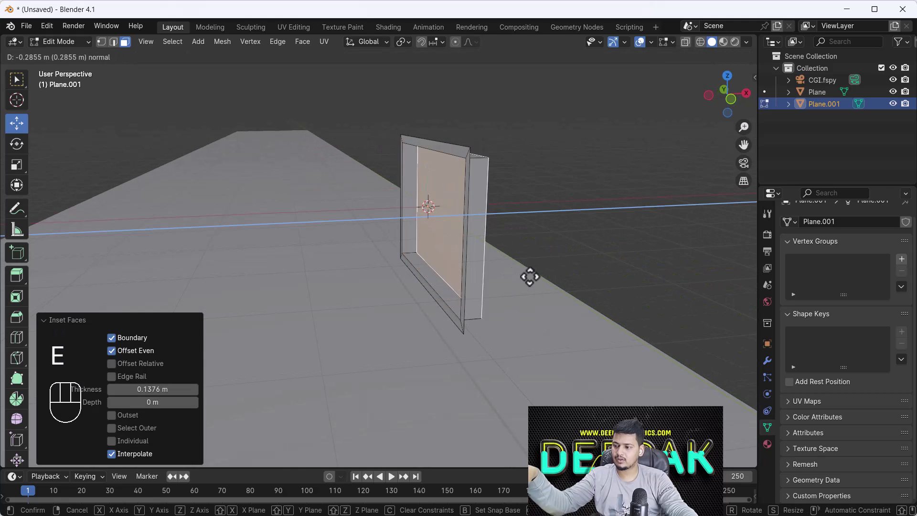
{"action": "left_click", "coordinate": [623, 278]}
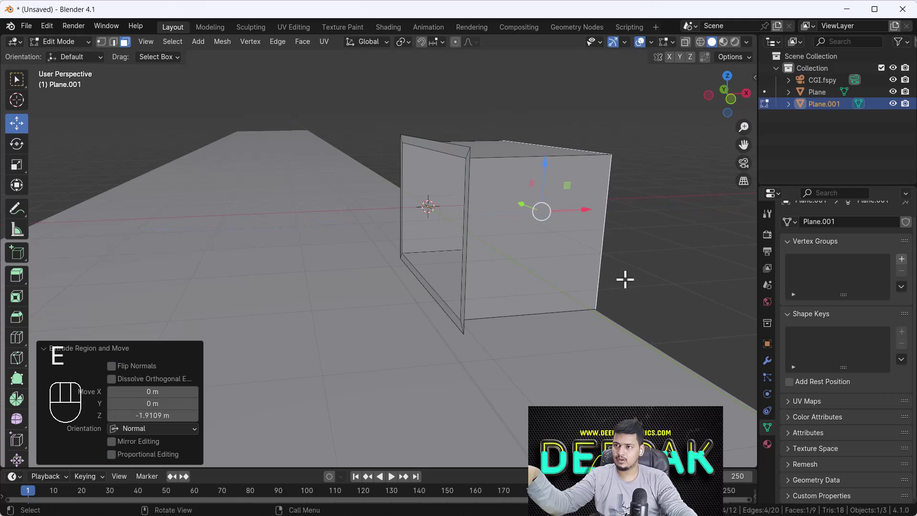
{"action": "key", "text": "KP_0"}
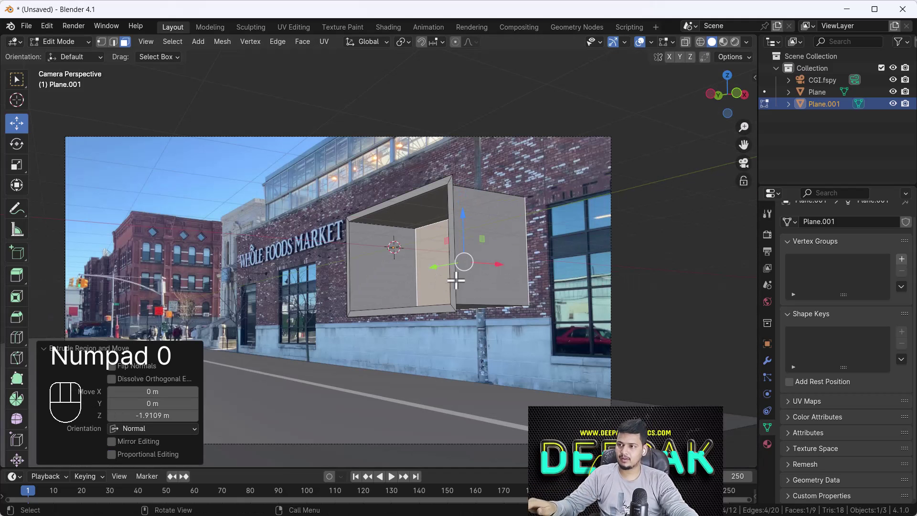
{"action": "key", "text": "Tab"}
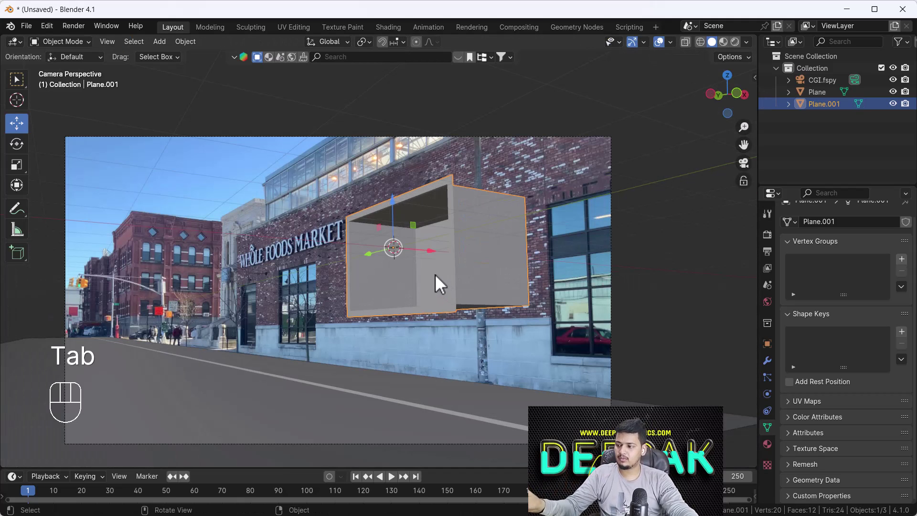
- Nudge the recessed box along Y and move its back face about -0.64 m along X to make the recess shallower
{"action": "scroll", "coordinate": [406, 262], "scroll_direction": "up", "scroll_amount": 2}
{"action": "left_click_drag", "start_coordinate": [359, 246], "coordinate": [352, 242]}
{"action": "key", "text": "Tab"}
{"action": "middle_click_drag", "start_coordinate": [436, 254], "coordinate": [537, 229]}
{"action": "left_click_drag", "start_coordinate": [536, 230], "coordinate": [505, 223]}
{"action": "key", "text": "KP_0"}
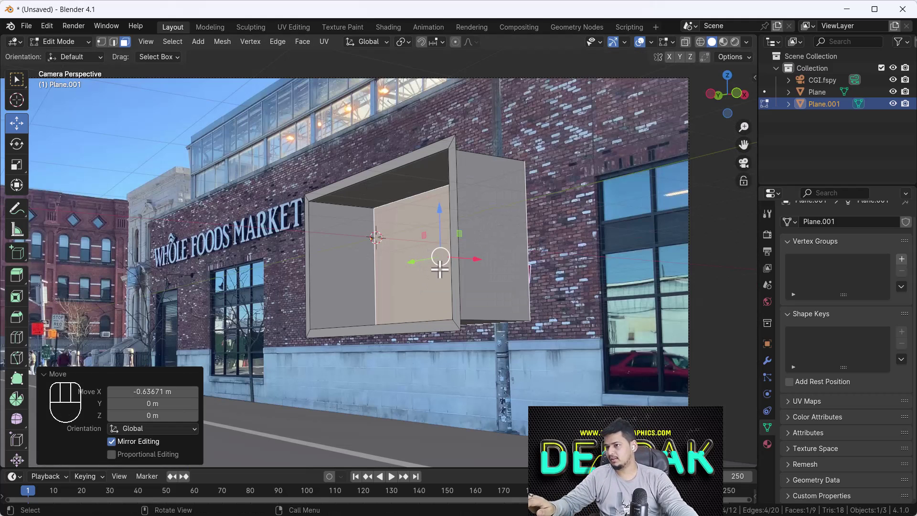
{"action": "key", "text": "Tab"}
{"action": "left_click", "coordinate": [550, 261]}
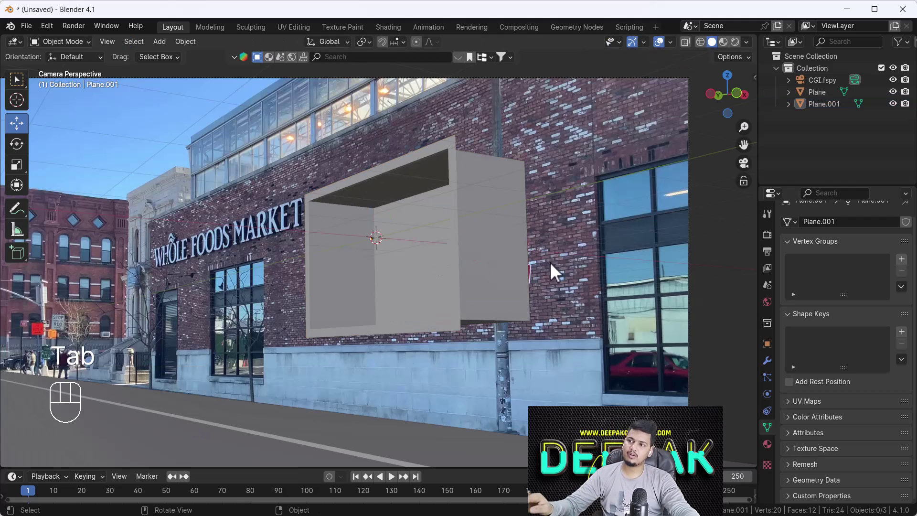
- Scale the recessed box by 0.822 and shift it along the wall, raising it about 0.08 m along Z
{"action": "scroll", "coordinate": [535, 262], "scroll_direction": "down", "scroll_amount": 2}
{"action": "scroll", "coordinate": [489, 262], "scroll_direction": "up", "scroll_amount": 3}
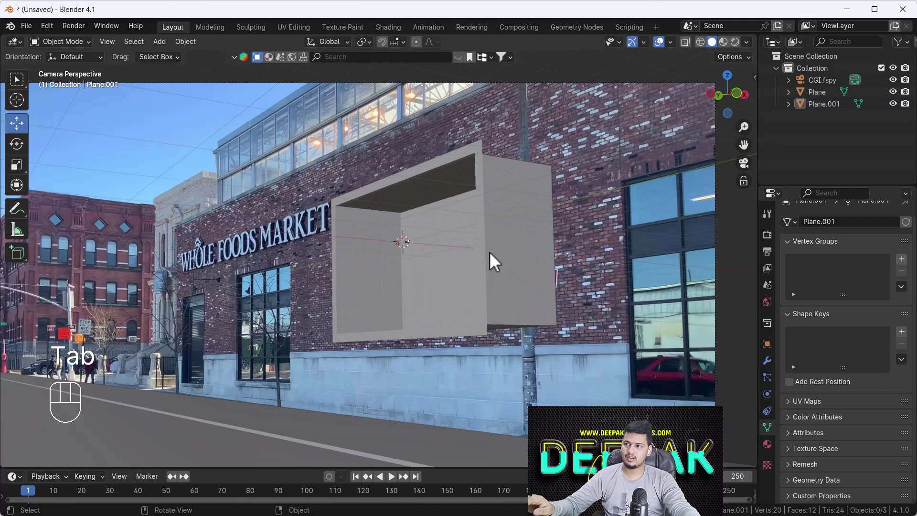
{"action": "left_click", "coordinate": [489, 251]}
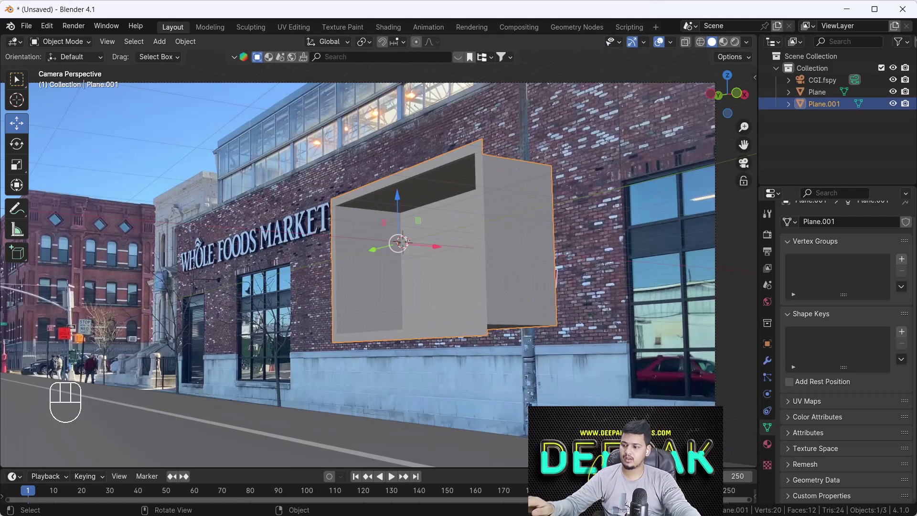
{"action": "key", "text": "s"}
{"action": "left_click", "coordinate": [492, 283]}
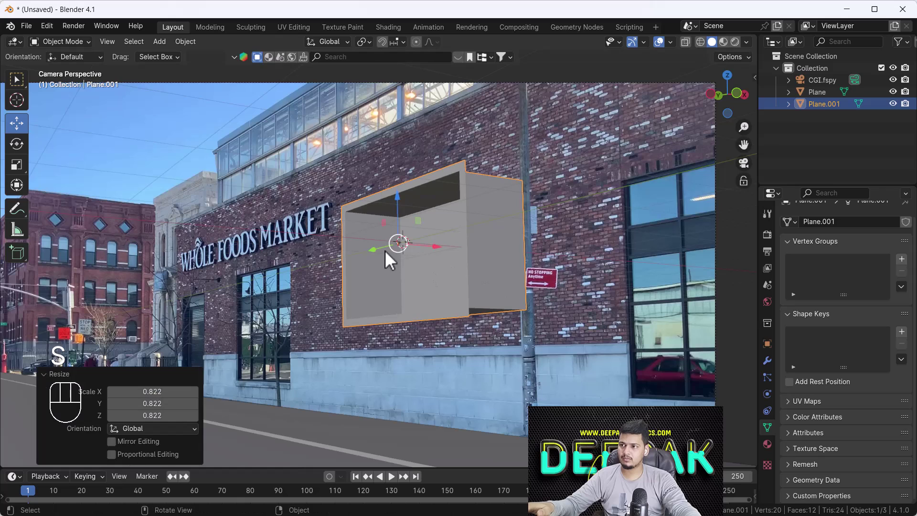
{"action": "left_click_drag", "start_coordinate": [382, 248], "coordinate": [381, 219]}
- Scale the recessed box by 1.028 and move it about -0.09 m along Y on the wall
{"action": "key", "text": "s"}
{"action": "right_click", "coordinate": [350, 242]}
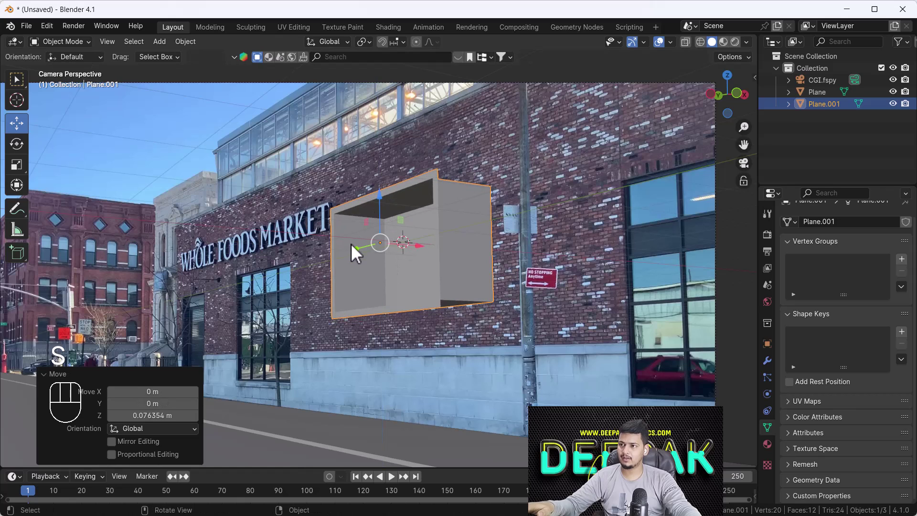
{"action": "key", "text": "s"}
{"action": "right_click", "coordinate": [375, 271]}
{"action": "key", "text": "s"}
{"action": "left_click", "coordinate": [376, 273]}
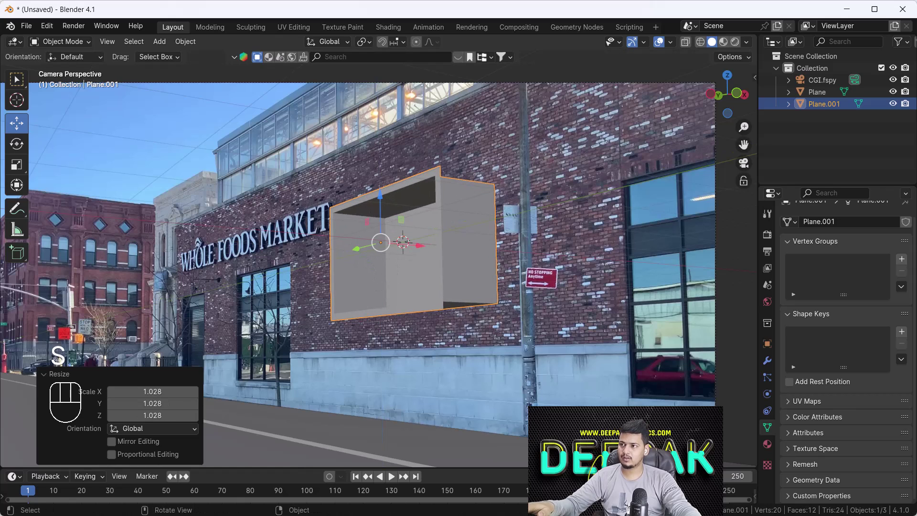
{"action": "left_click_drag", "start_coordinate": [357, 248], "coordinate": [410, 302]}
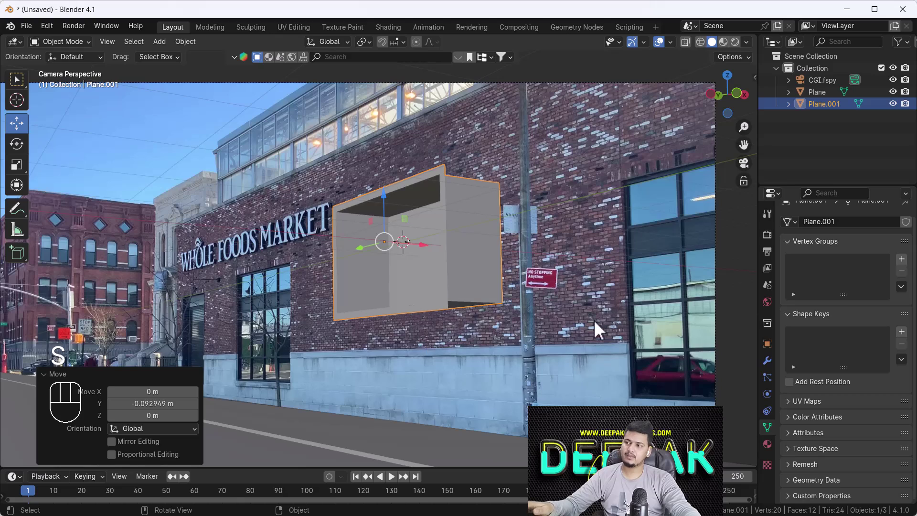
- Apply the scale of the recessed box object
{"action": "left_click", "coordinate": [560, 296]}
{"action": "left_click", "coordinate": [486, 265]}
{"action": "key", "text": "ctrl+a"}
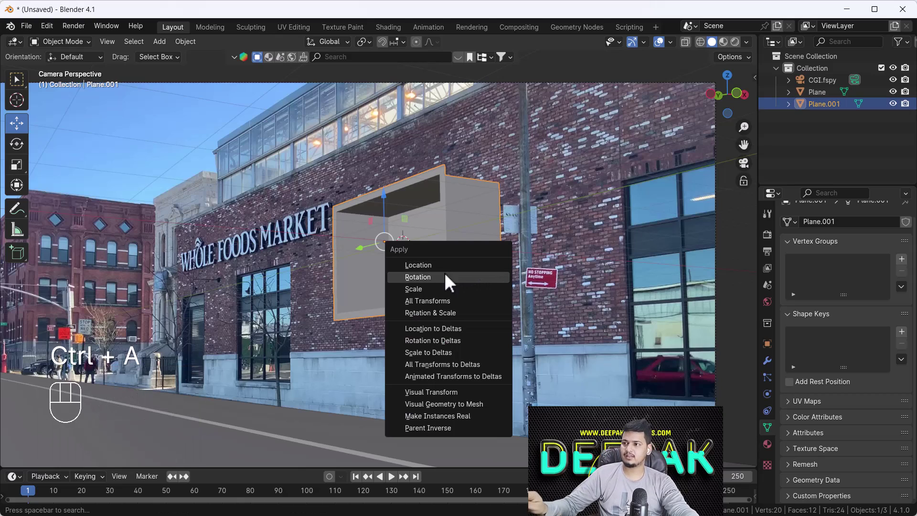
{"action": "left_click", "coordinate": [433, 289]}
{"action": "scroll", "coordinate": [439, 258], "scroll_direction": "down", "scroll_amount": 3}
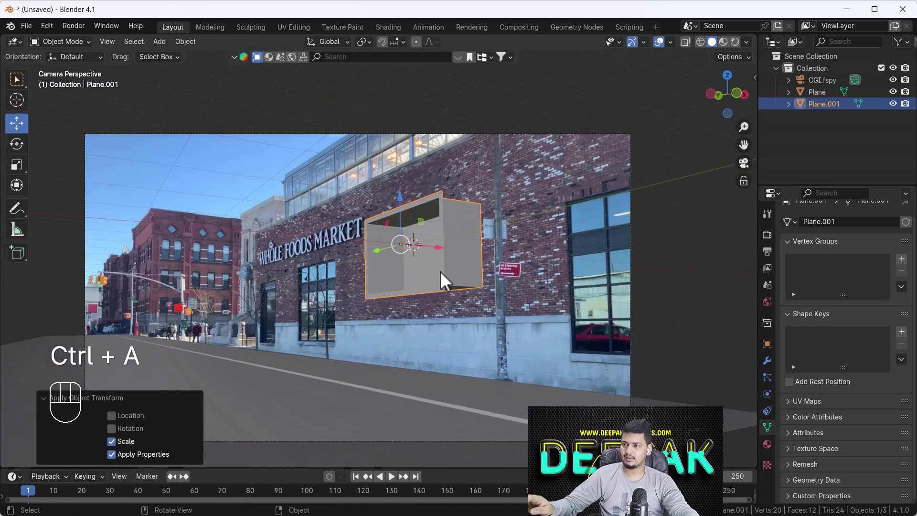
{"action": "middle_click_drag", "start_coordinate": [440, 271], "coordinate": [441, 274], "text": "shift"}
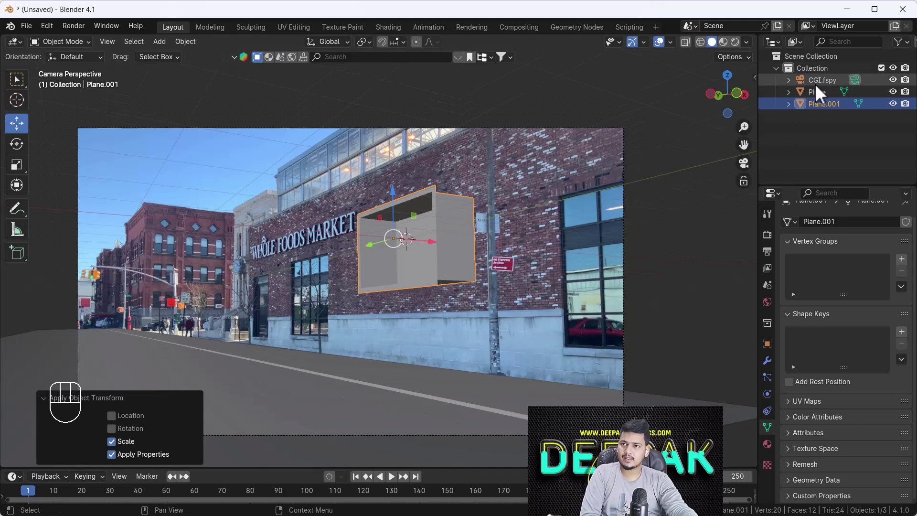
- Switch the CGI.fspy camera's background source from a still image to a movie clip
{"action": "left_click", "coordinate": [816, 84]}
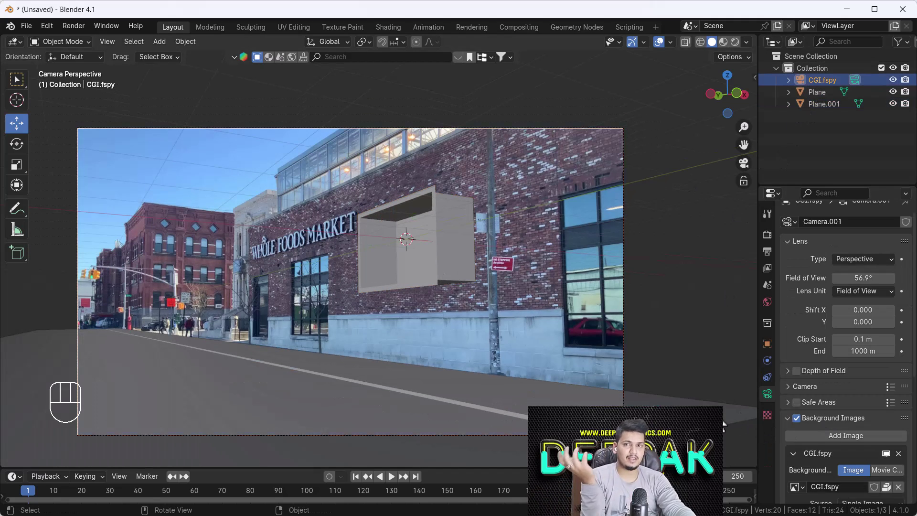
{"action": "scroll", "coordinate": [862, 443], "scroll_direction": "down", "scroll_amount": 2}
{"action": "left_click", "coordinate": [893, 446]}
{"action": "scroll", "coordinate": [844, 410], "scroll_direction": "down", "scroll_amount": 4}
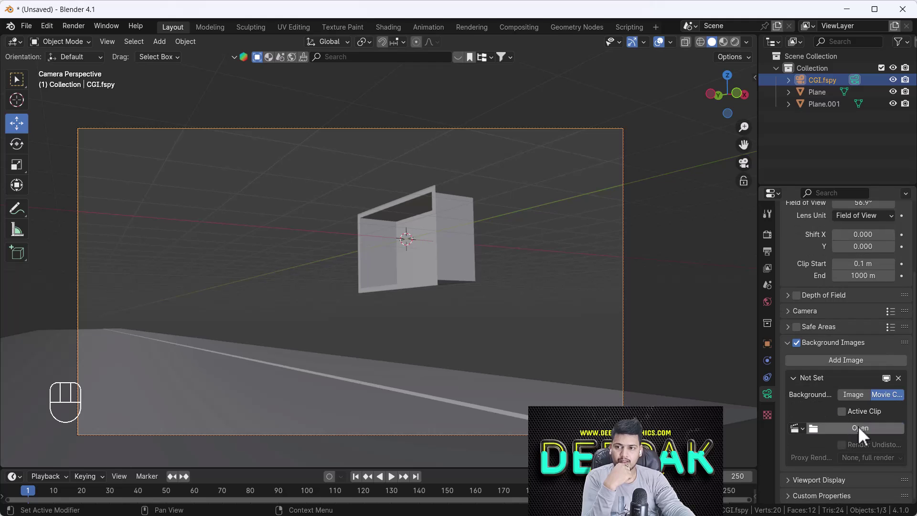
- Load all frames from the Frame By Frame folder as the camera's background clip, starting with CGI0001.png
{"action": "left_click", "coordinate": [860, 427]}
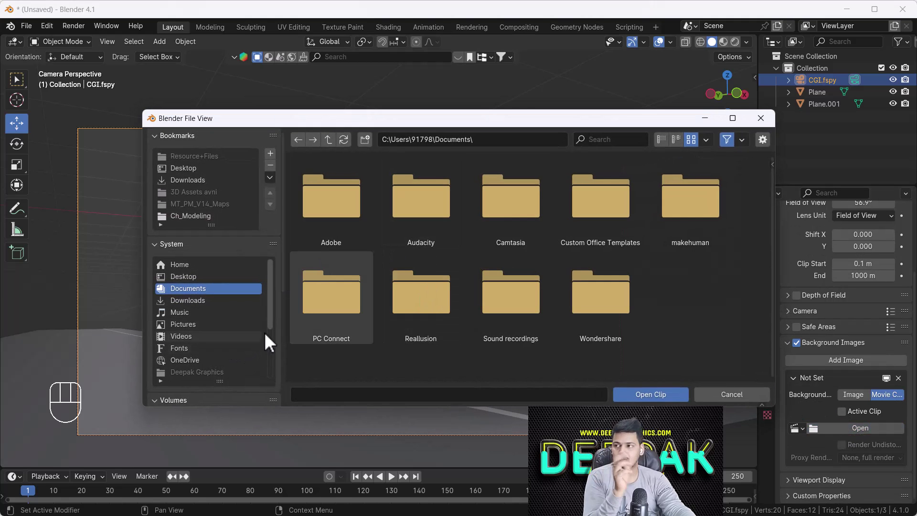
{"action": "scroll", "coordinate": [265, 332], "scroll_direction": "down", "scroll_amount": 7}
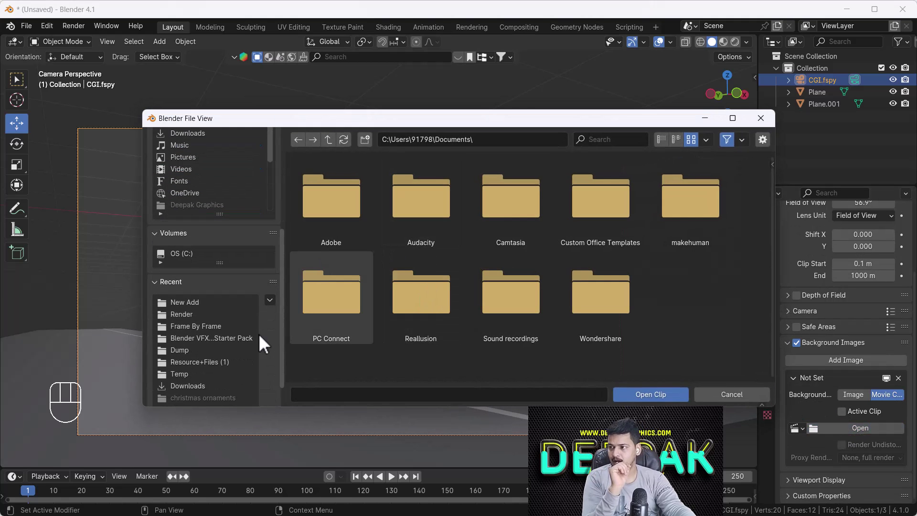
{"action": "left_click", "coordinate": [197, 327]}
{"action": "key", "text": "a"}
{"action": "left_click", "coordinate": [677, 399]}
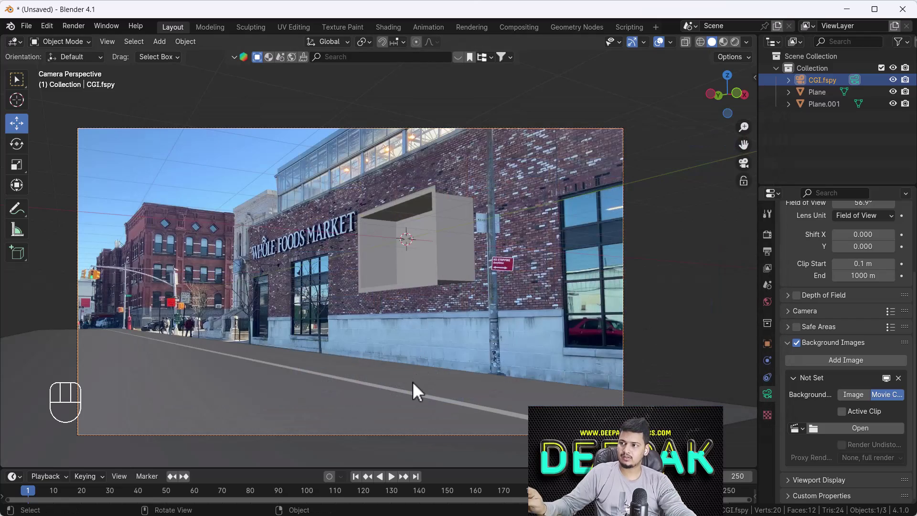
- Play the background footage through the camera to compare it with the models, and return to the first frame
{"action": "key", "text": "space"}
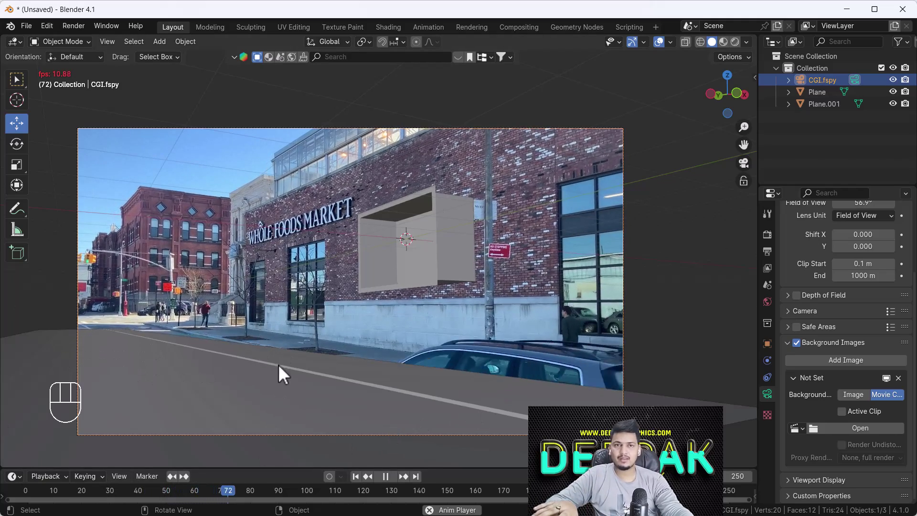
{"action": "key", "text": "space"}
{"action": "left_click", "coordinate": [356, 476]}
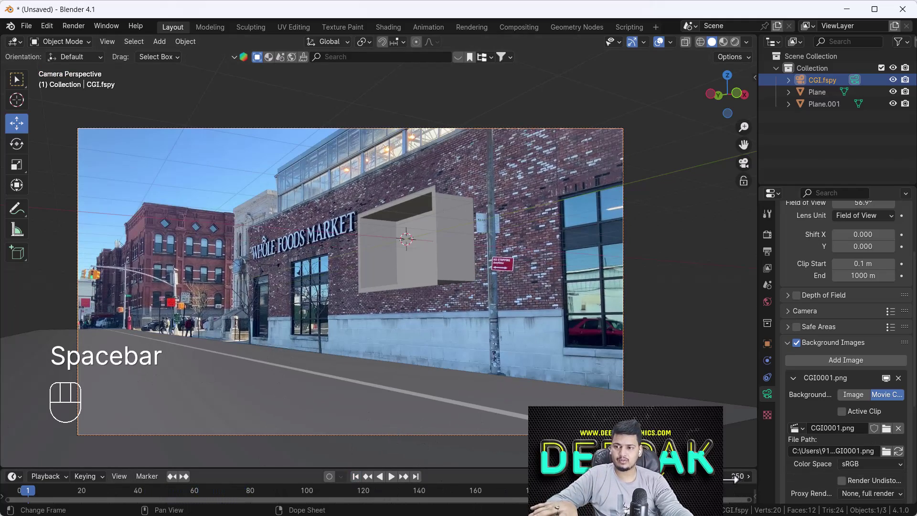
- Set the scene's end frame to 200, play the footage against the models, and return to the first frame
{"action": "left_click", "coordinate": [726, 480]}
{"action": "key", "text": "KP_0"}
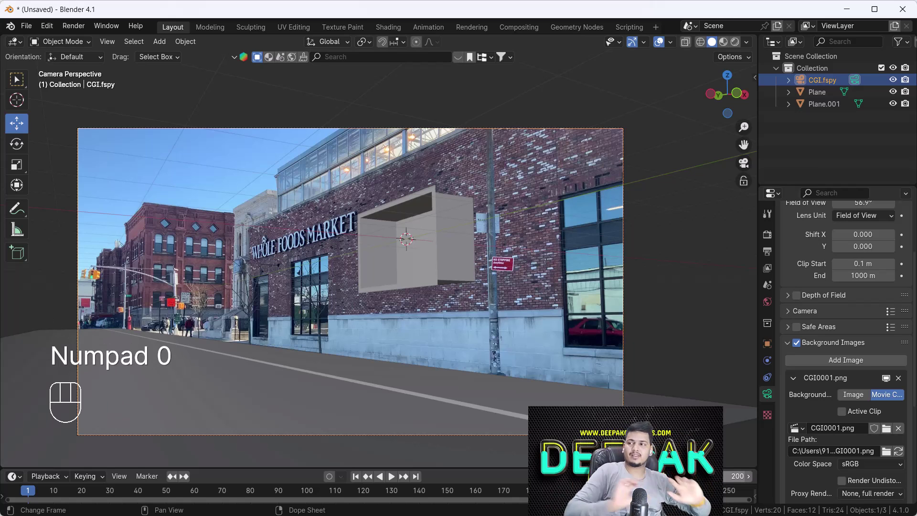
{"action": "key", "text": "space"}
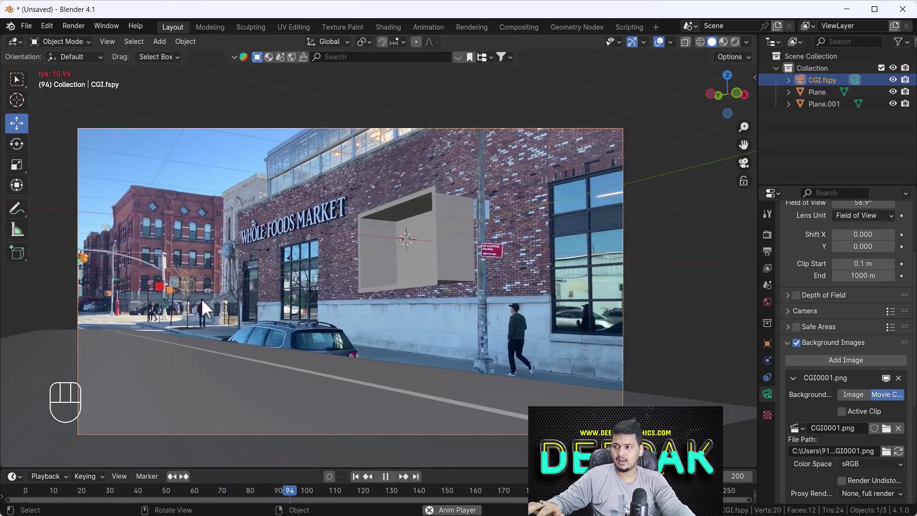
{"action": "key", "text": "space"}
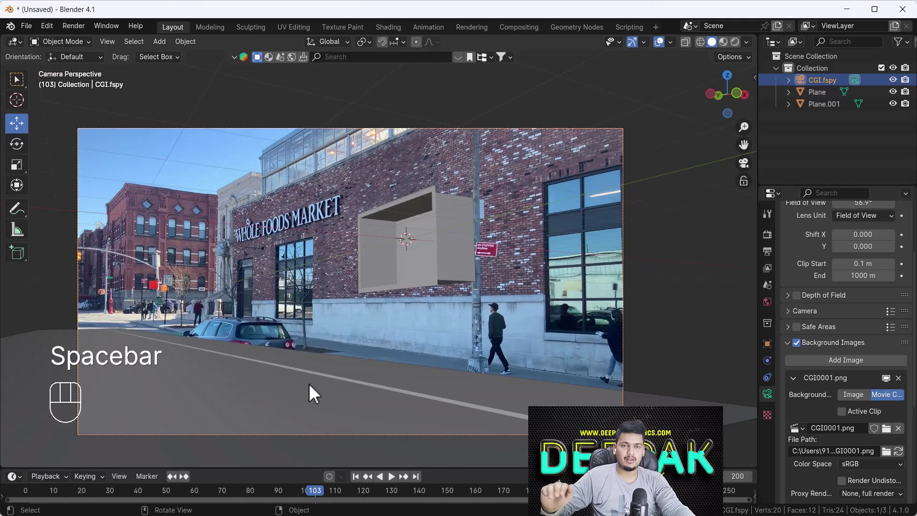
{"action": "left_click", "coordinate": [355, 476]}
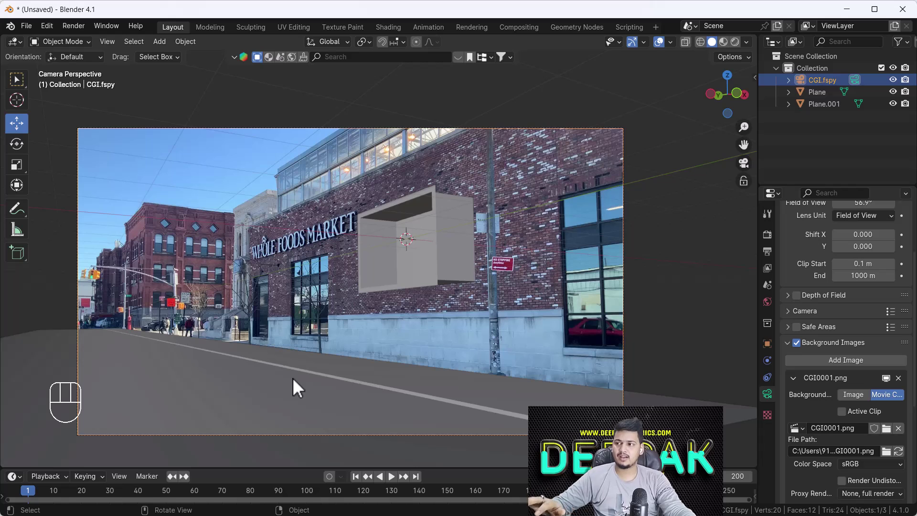
- Create a GeoTracker for the recessed wall box with CGI.fspy as its camera, and assign the CGI footage clip
{"action": "key", "text": "n"}
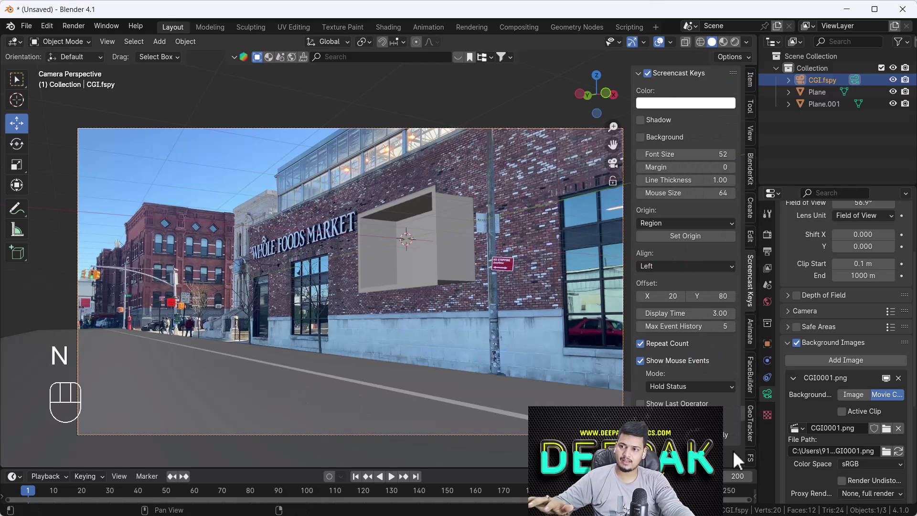
{"action": "left_click", "coordinate": [750, 417]}
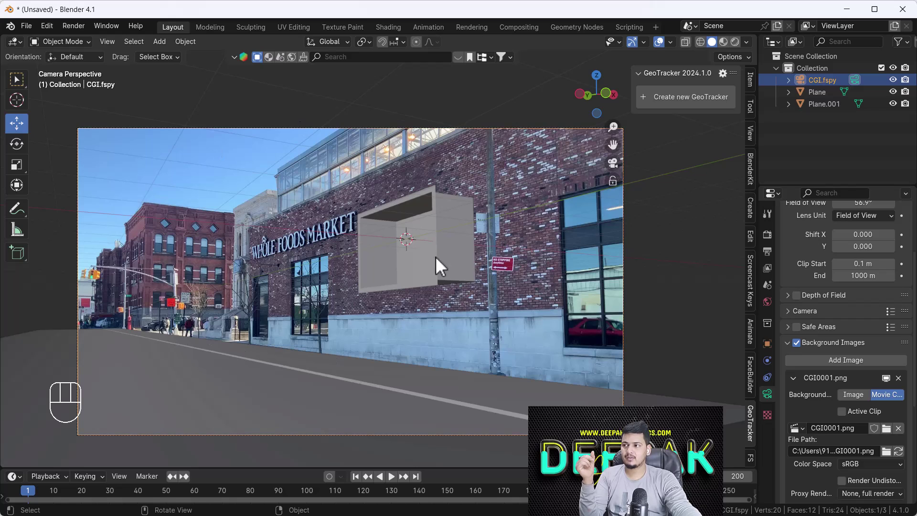
{"action": "left_click", "coordinate": [430, 242]}
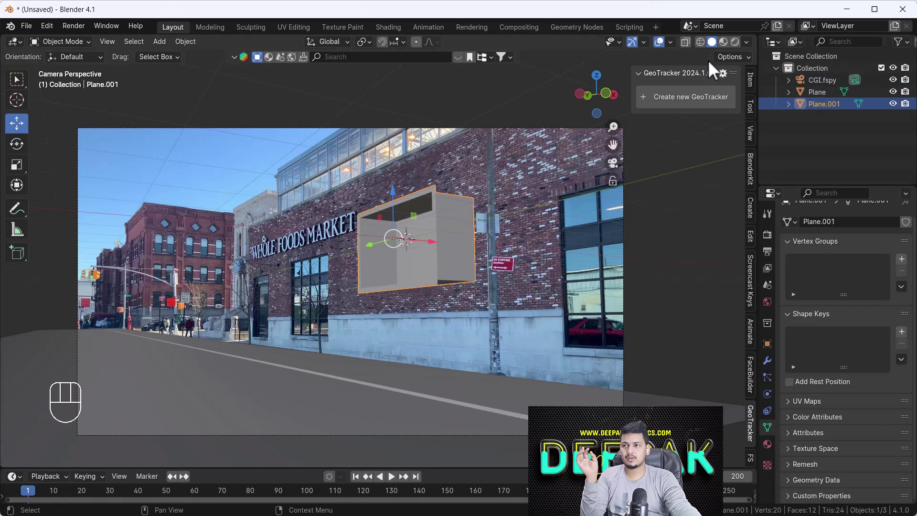
{"action": "left_click", "coordinate": [678, 101]}
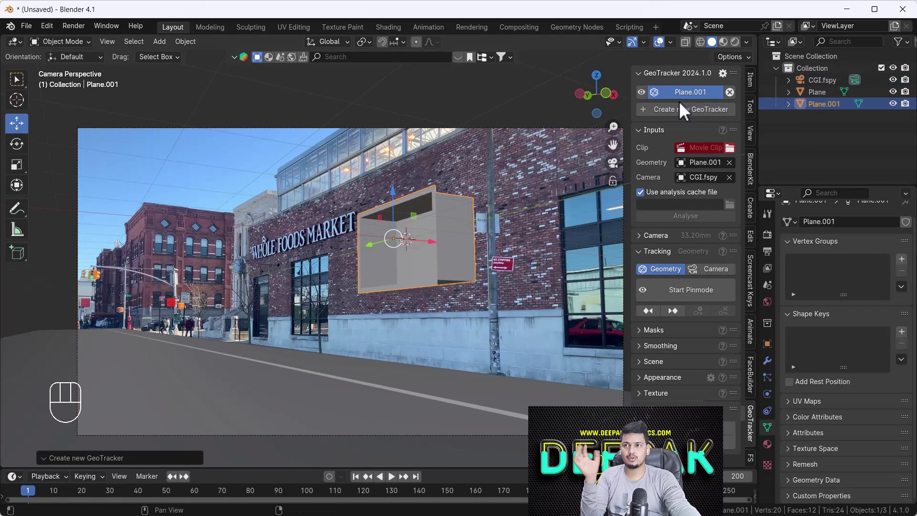
{"action": "left_click", "coordinate": [728, 150]}
{"action": "left_click_drag", "start_coordinate": [283, 242], "coordinate": [282, 291]}
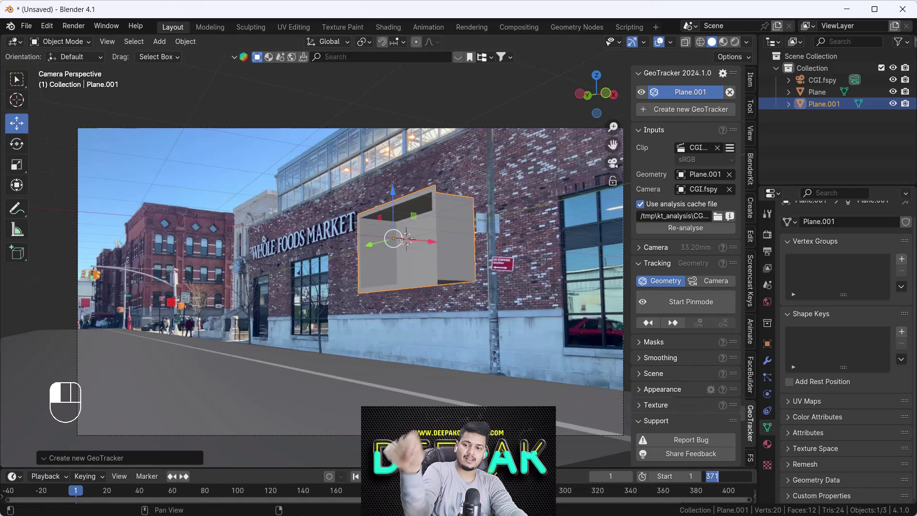
- Set the scene's end frame to 200 and analyse the clip from frame 1 to 200
{"action": "key", "text": "KP_0"}
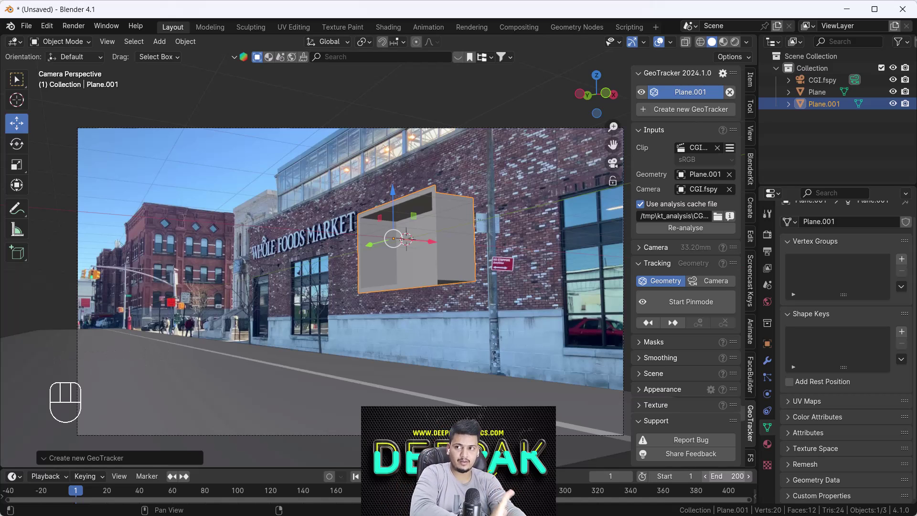
{"action": "left_click", "coordinate": [687, 227]}
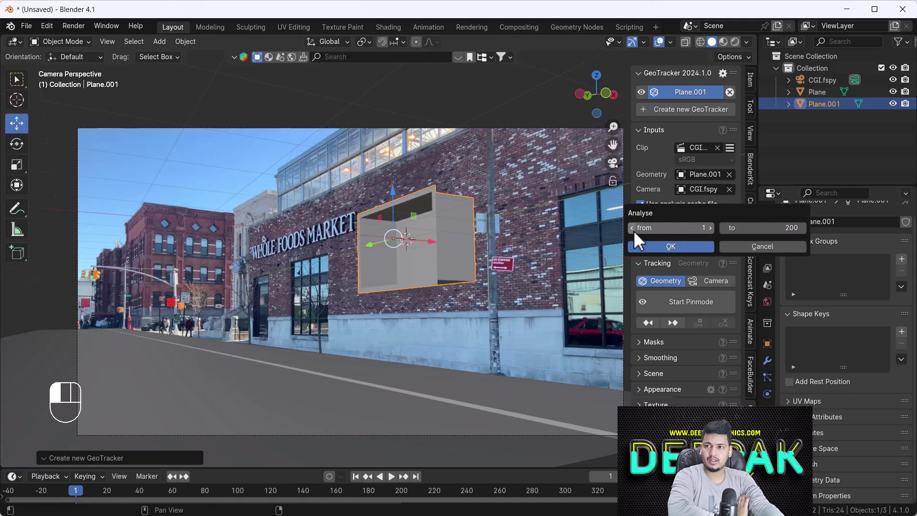
{"action": "left_click", "coordinate": [683, 245]}
- Start Pinmode with Geometry tracking for the recessed wall box
{"action": "left_click", "coordinate": [660, 290]}
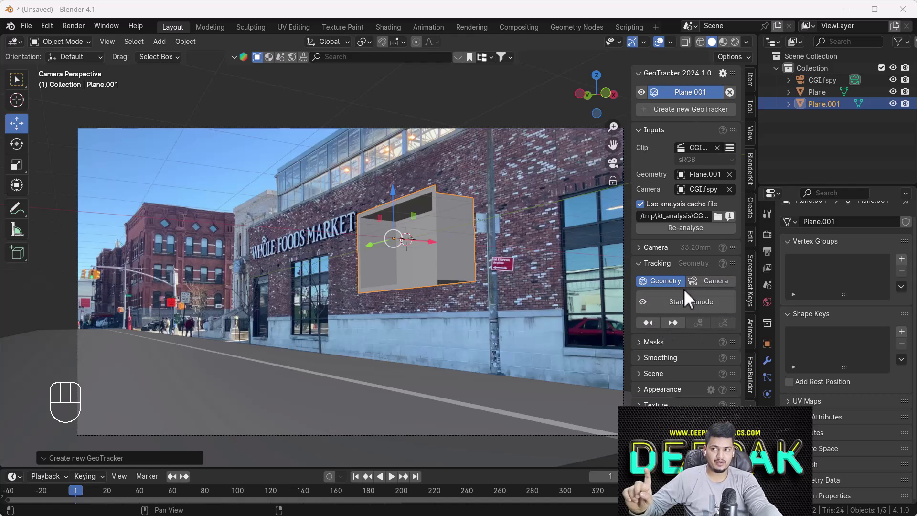
{"action": "left_click", "coordinate": [678, 305]}
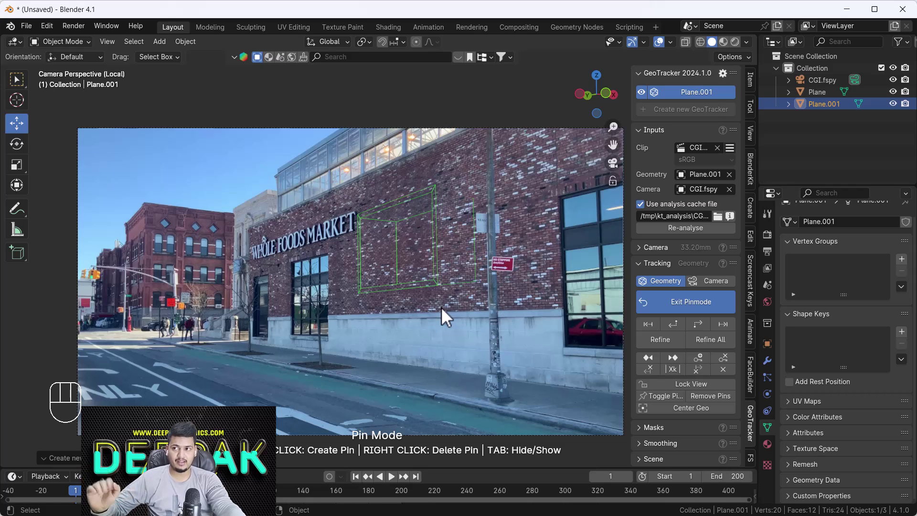
- Examine the GeoTracker's wireframe appearance options, including Backface culling and Lit wireframe
{"action": "scroll", "coordinate": [644, 351], "scroll_direction": "down", "scroll_amount": 4}
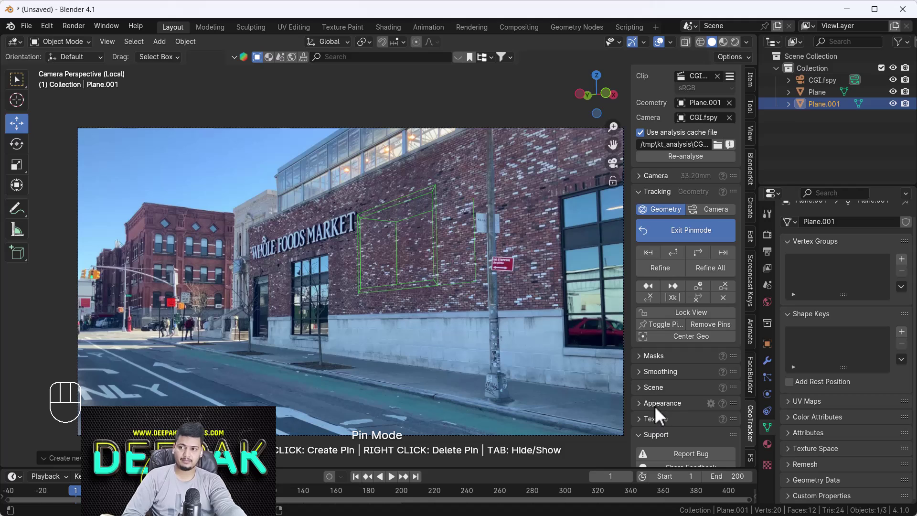
{"action": "left_click", "coordinate": [655, 371]}
{"action": "left_click", "coordinate": [667, 371]}
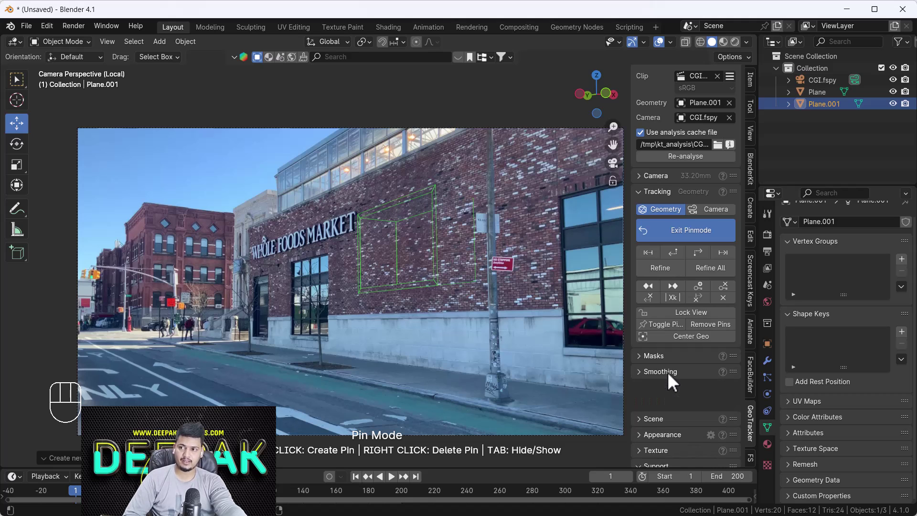
{"action": "left_click", "coordinate": [664, 399]}
{"action": "scroll", "coordinate": [673, 412], "scroll_direction": "down", "scroll_amount": 1}
{"action": "scroll", "coordinate": [673, 412], "scroll_direction": "down", "scroll_amount": 2}
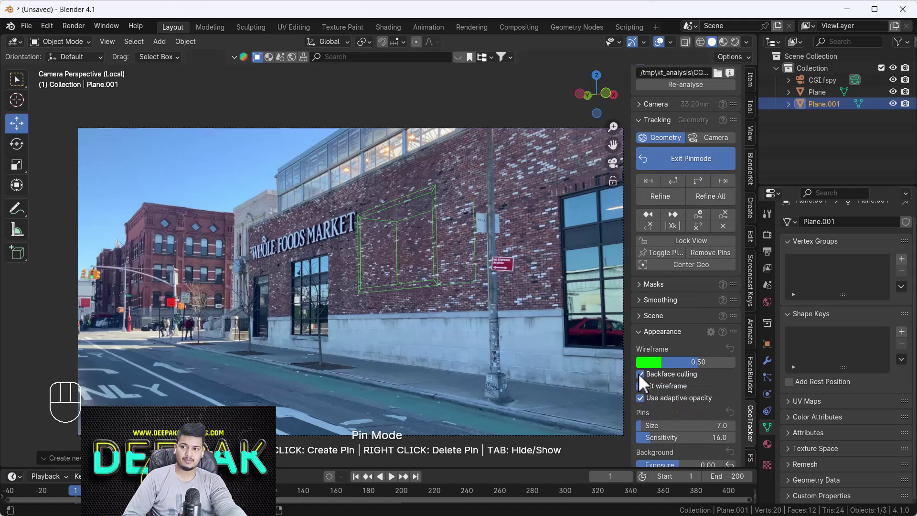
{"action": "left_click", "coordinate": [640, 386]}
{"action": "left_click", "coordinate": [641, 386]}
{"action": "left_click", "coordinate": [641, 374]}
{"action": "scroll", "coordinate": [693, 340], "scroll_direction": "up", "scroll_amount": 2}
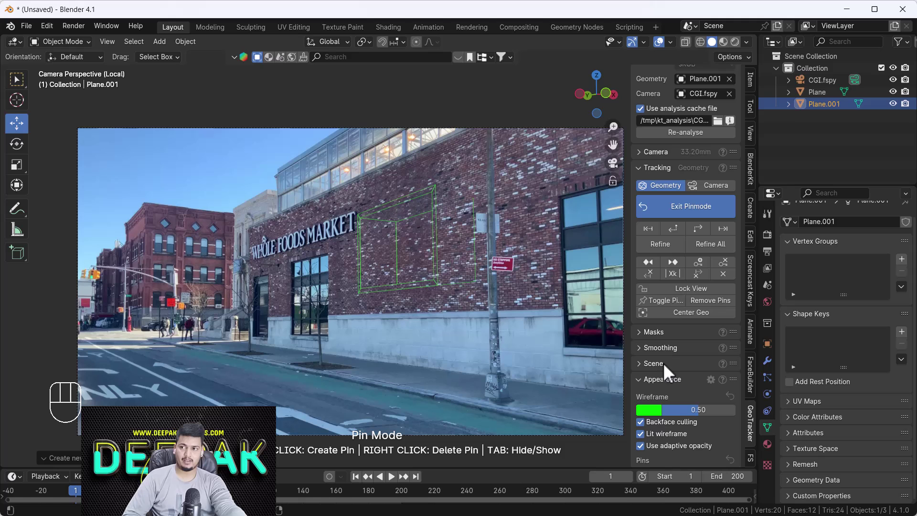
{"action": "left_click", "coordinate": [641, 379]}
{"action": "scroll", "coordinate": [641, 380], "scroll_direction": "up", "scroll_amount": 4}
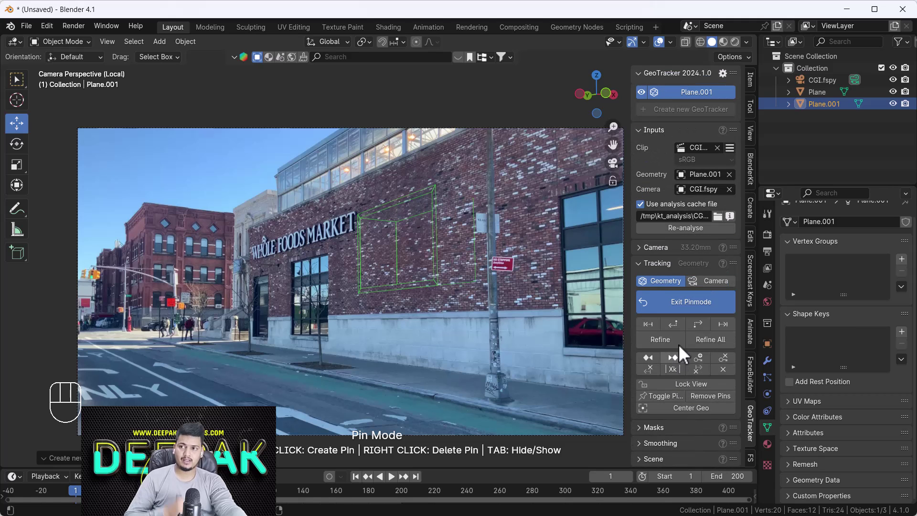
- Track the recessed box to the end frame and back to the start, and exit Pinmode
{"action": "left_click", "coordinate": [698, 324]}
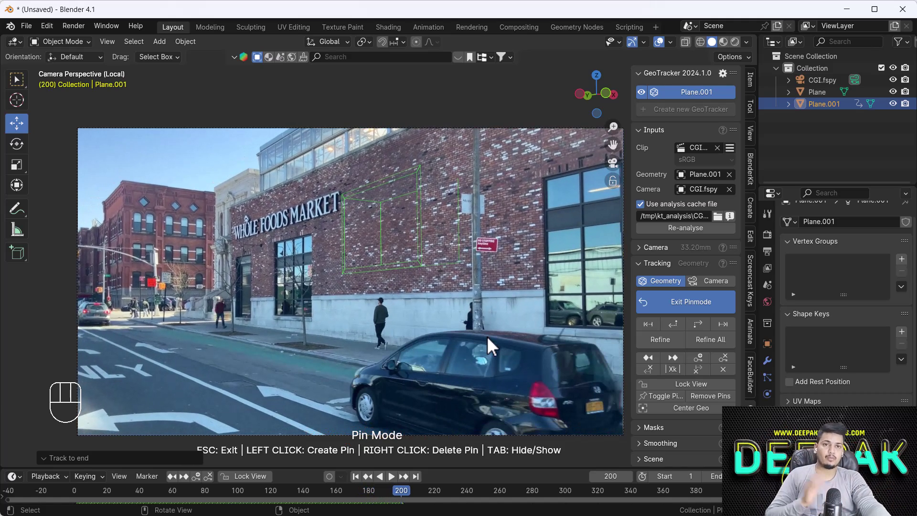
{"action": "left_click", "coordinate": [674, 323]}
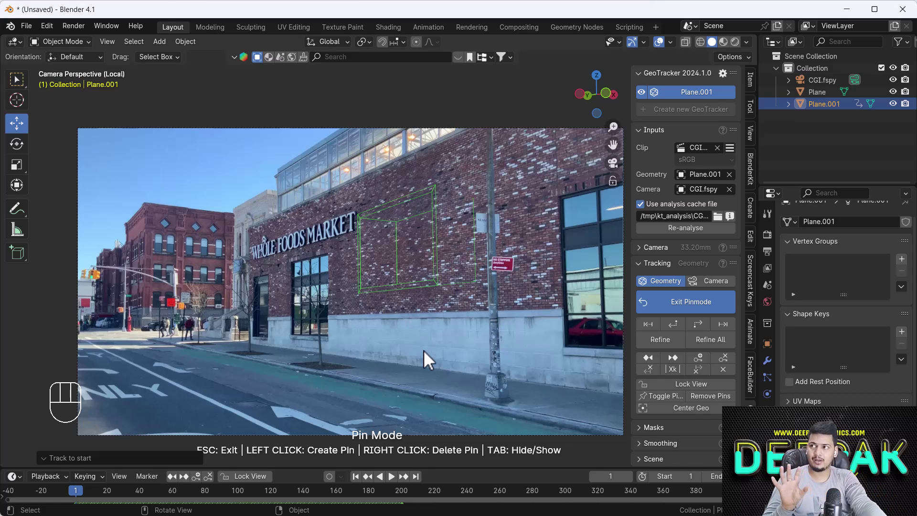
{"action": "left_click", "coordinate": [686, 308]}
- Replace the GeoTracker's geometry with the ground plane
{"action": "left_click", "coordinate": [372, 390]}
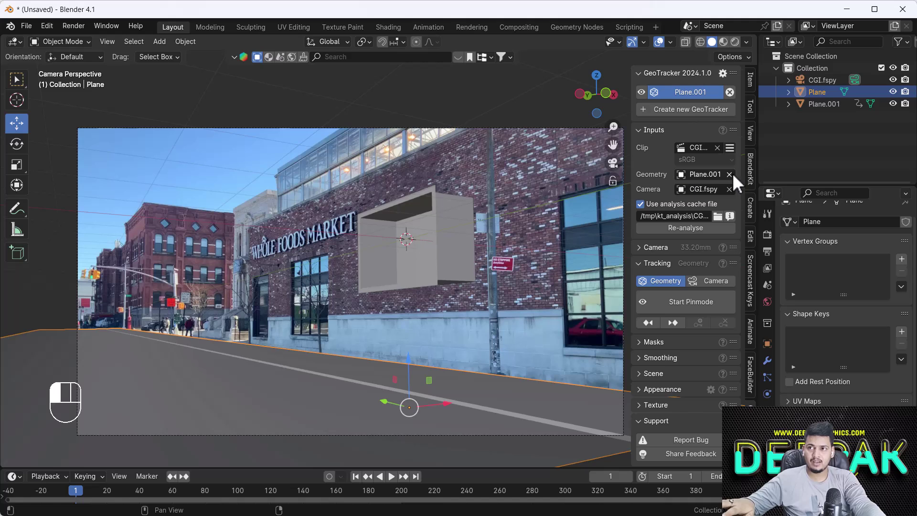
{"action": "left_click", "coordinate": [730, 174]}
{"action": "left_click", "coordinate": [262, 400]}
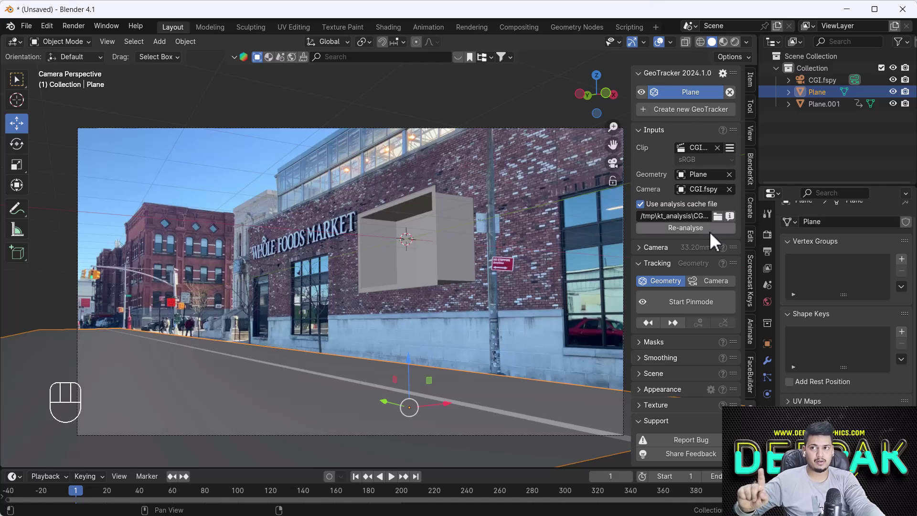
- Start Pinmode for the ground plane and review its wireframe appearance options
{"action": "left_click", "coordinate": [698, 306]}
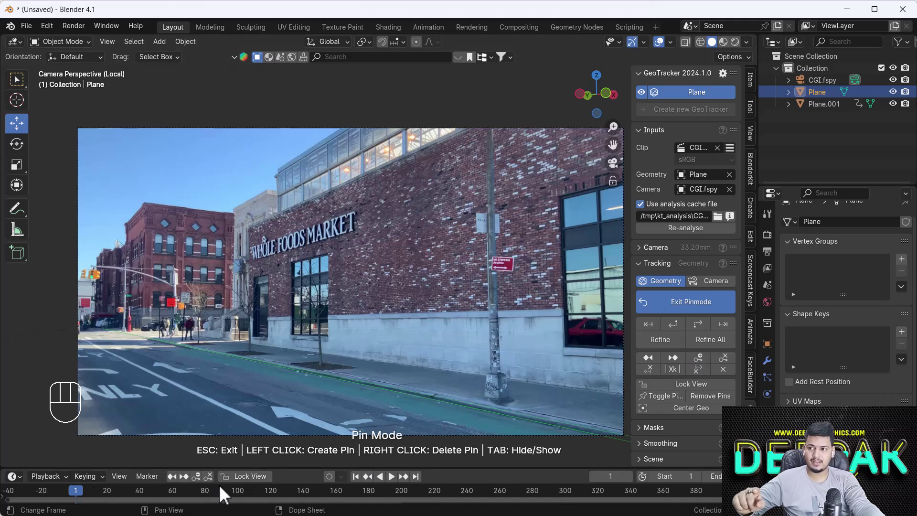
{"action": "scroll", "coordinate": [681, 426], "scroll_direction": "down", "scroll_amount": 4}
{"action": "left_click", "coordinate": [666, 389]}
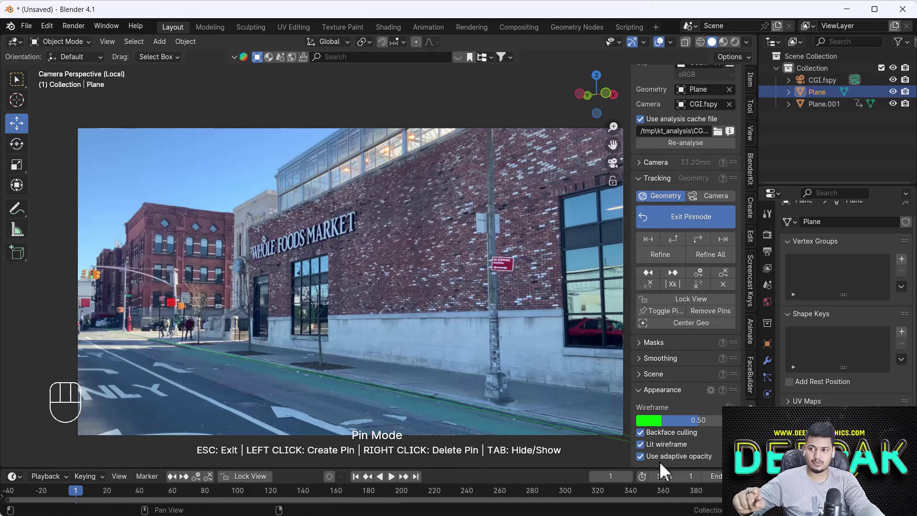
{"action": "scroll", "coordinate": [659, 451], "scroll_direction": "down", "scroll_amount": 5}
{"action": "scroll", "coordinate": [669, 433], "scroll_direction": "up", "scroll_amount": 3}
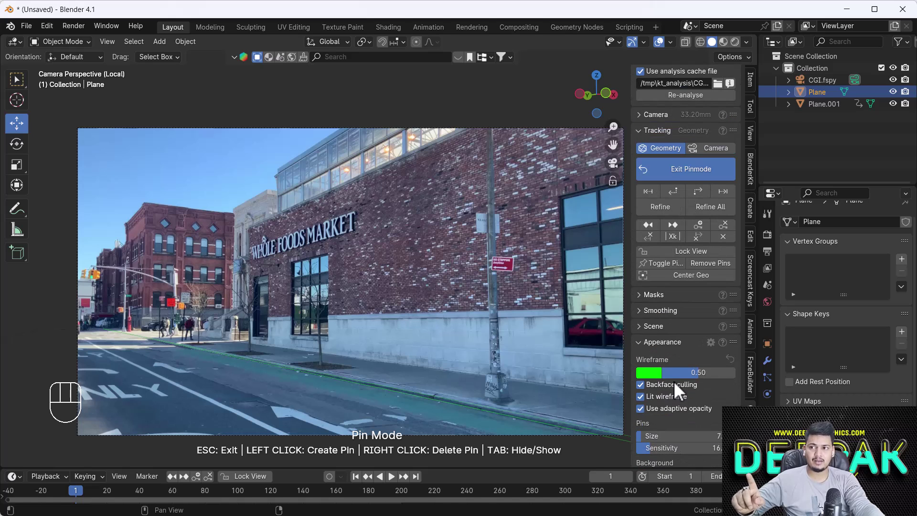
{"action": "scroll", "coordinate": [669, 344], "scroll_direction": "up", "scroll_amount": 5}
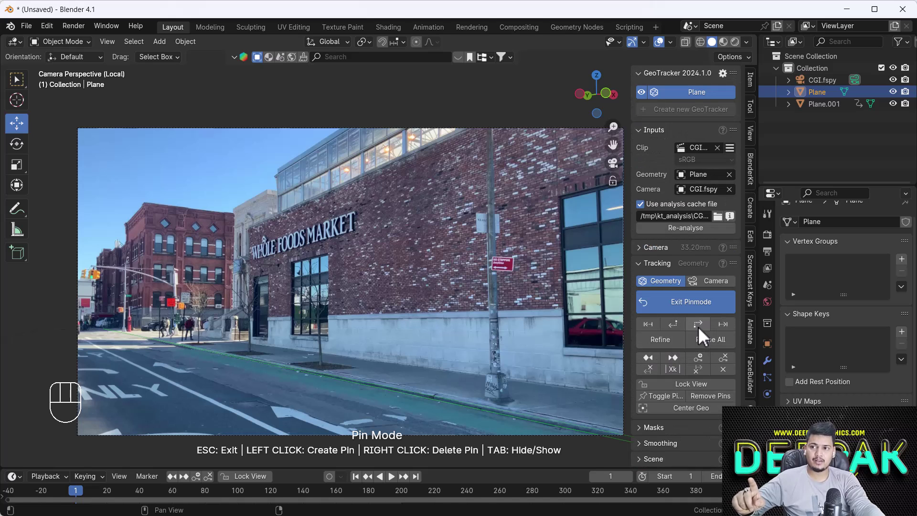
- Track the ground plane to the end frame and back to the start, and exit Pinmode
{"action": "left_click", "coordinate": [698, 326]}
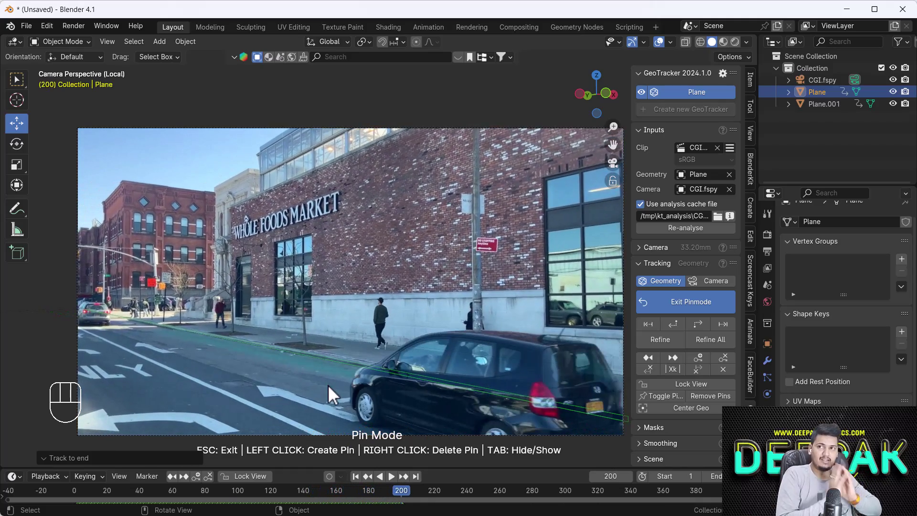
{"action": "left_click", "coordinate": [673, 323]}
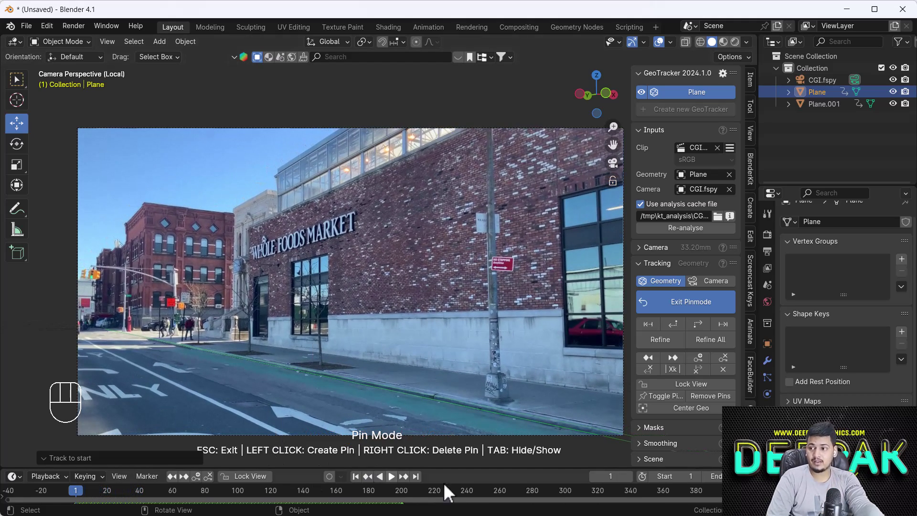
{"action": "left_click", "coordinate": [668, 301]}
- Play and scrub through the tracked footage to check how the box and ground follow it, ending at frame 2
{"action": "key", "text": "space"}
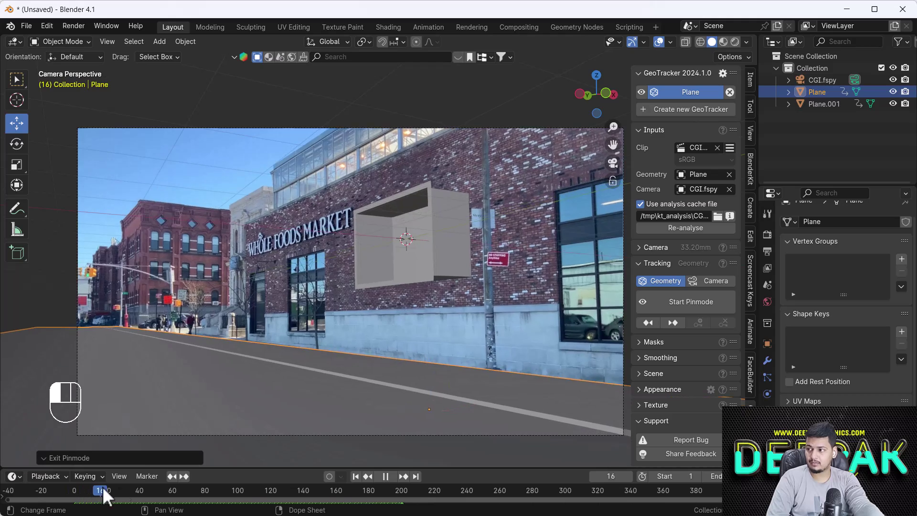
{"action": "left_click_drag", "start_coordinate": [102, 486], "coordinate": [363, 490]}
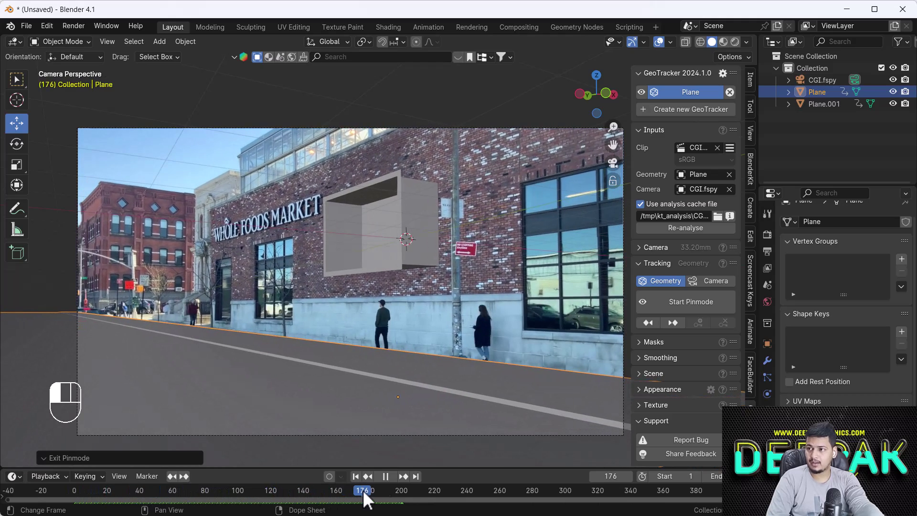
{"action": "key", "text": "space"}
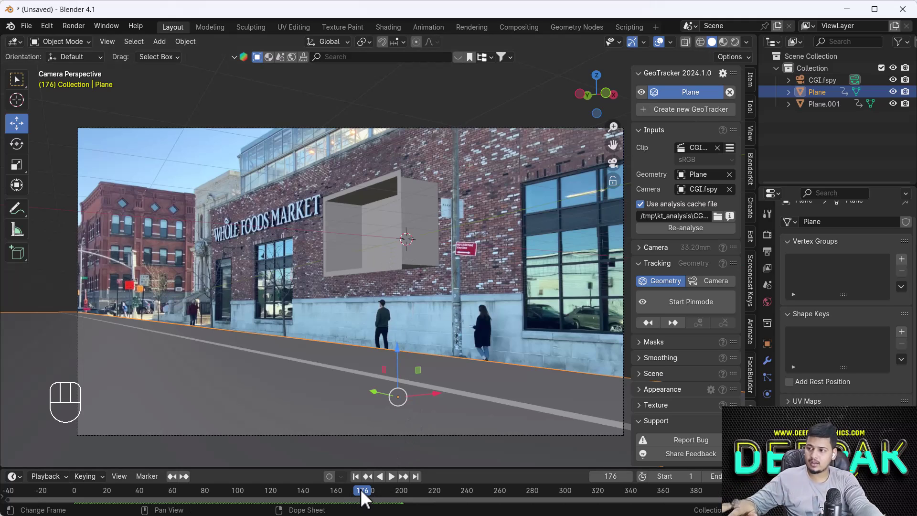
{"action": "left_click_drag", "start_coordinate": [360, 489], "coordinate": [79, 491]}
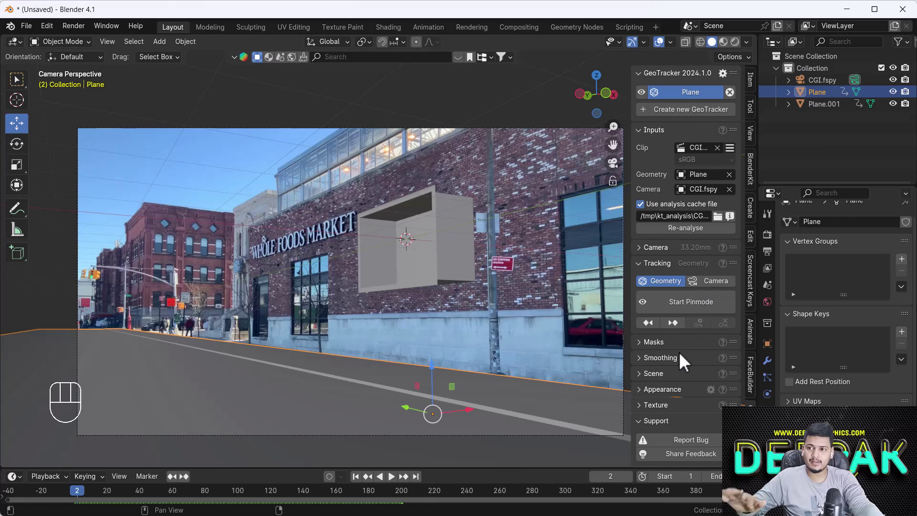
- Switch the viewport to rendered shading and use an Environment Texture as the world background colour
{"action": "key", "text": "n"}
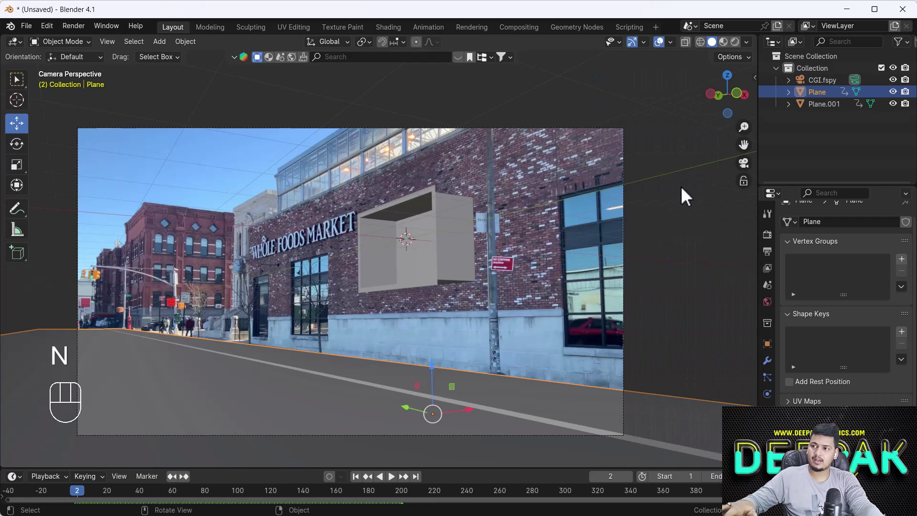
{"action": "left_click", "coordinate": [735, 42]}
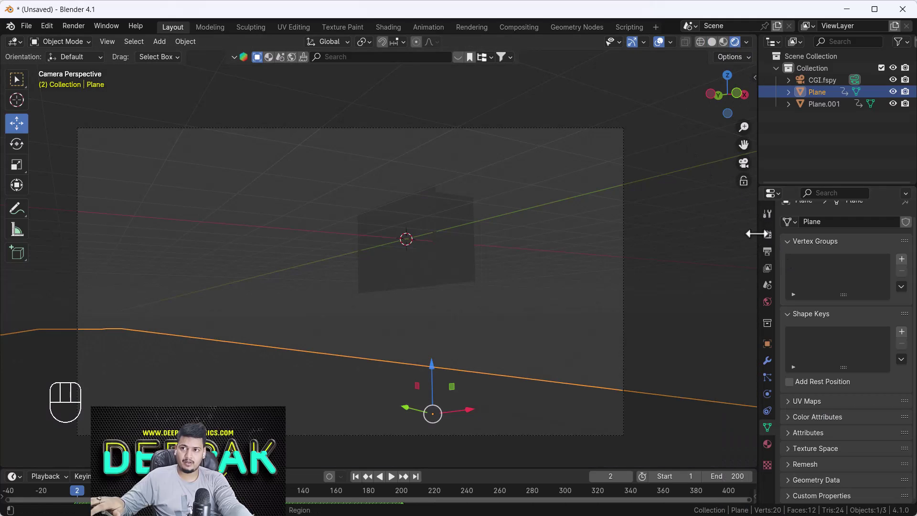
{"action": "left_click", "coordinate": [767, 301]}
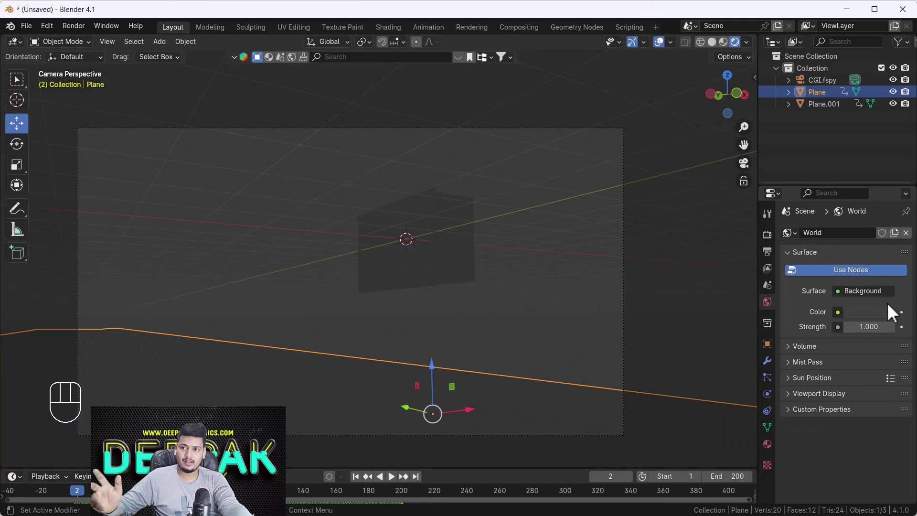
{"action": "left_click", "coordinate": [837, 312]}
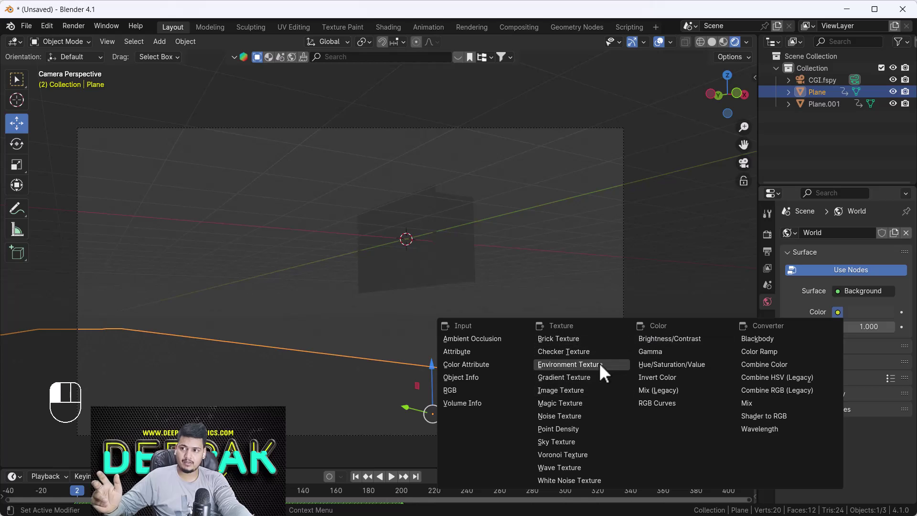
{"action": "left_click", "coordinate": [577, 365]}
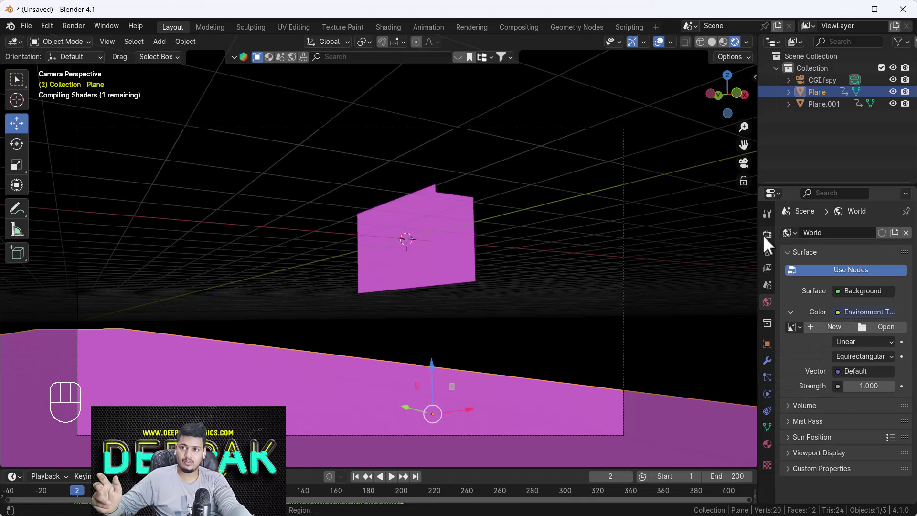
- Set the render engine to Cycles with GPU Compute as the device
{"action": "left_click", "coordinate": [765, 235]}
{"action": "left_click", "coordinate": [854, 233]}
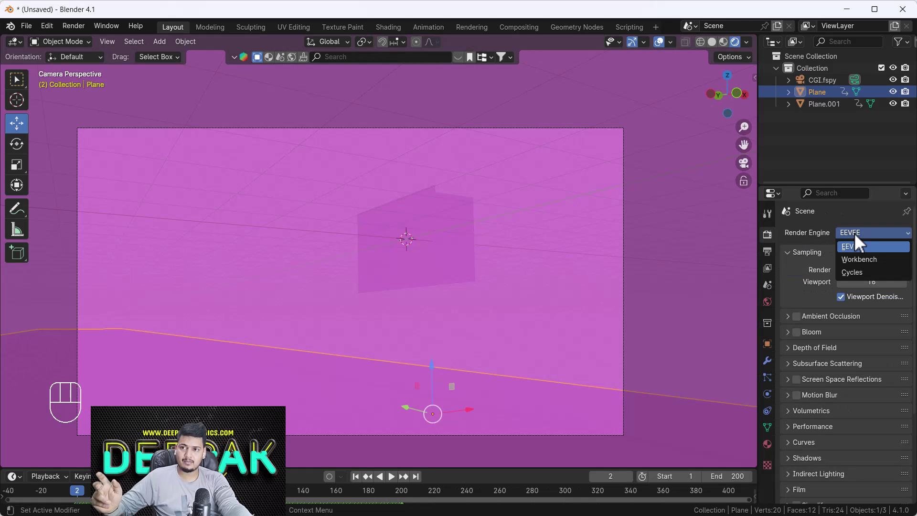
{"action": "left_click", "coordinate": [858, 271]}
{"action": "left_click", "coordinate": [868, 262]}
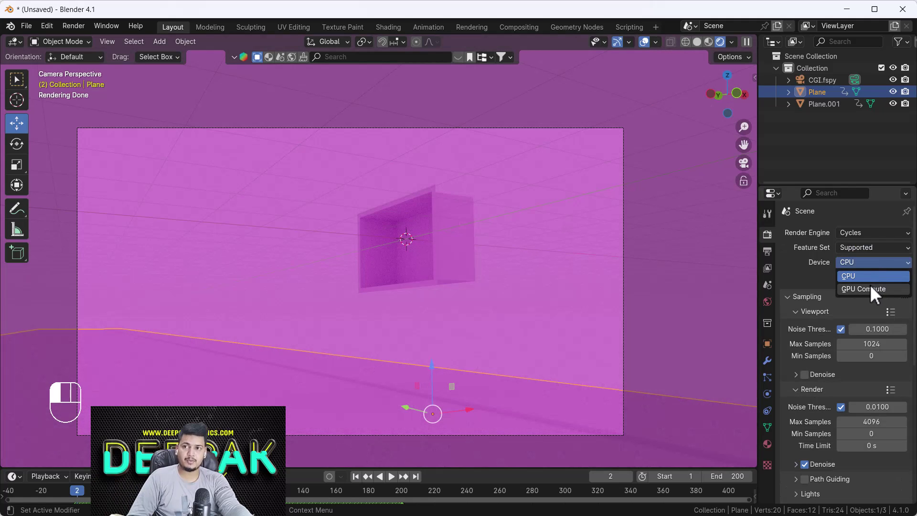
{"action": "left_click", "coordinate": [870, 285]}
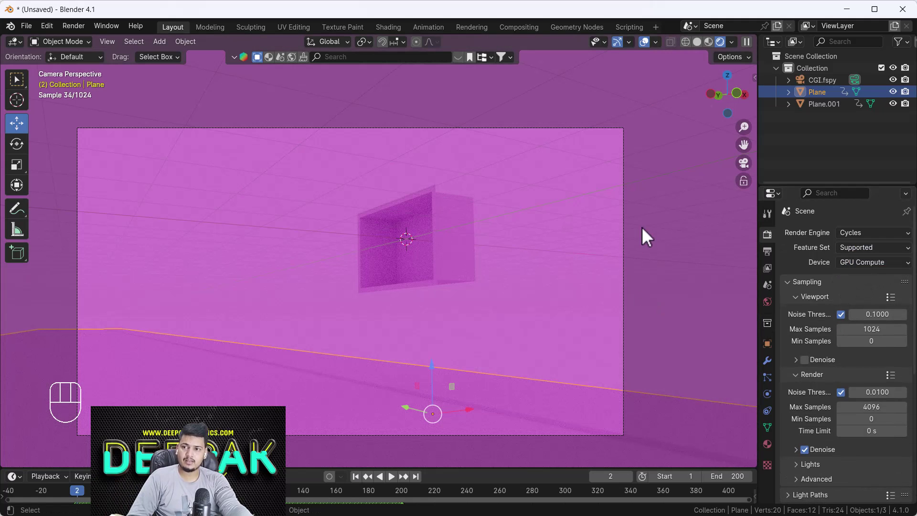
- Load the schadowplatz image into the world's environment texture and make the render film transparent
{"action": "left_click", "coordinate": [770, 304]}
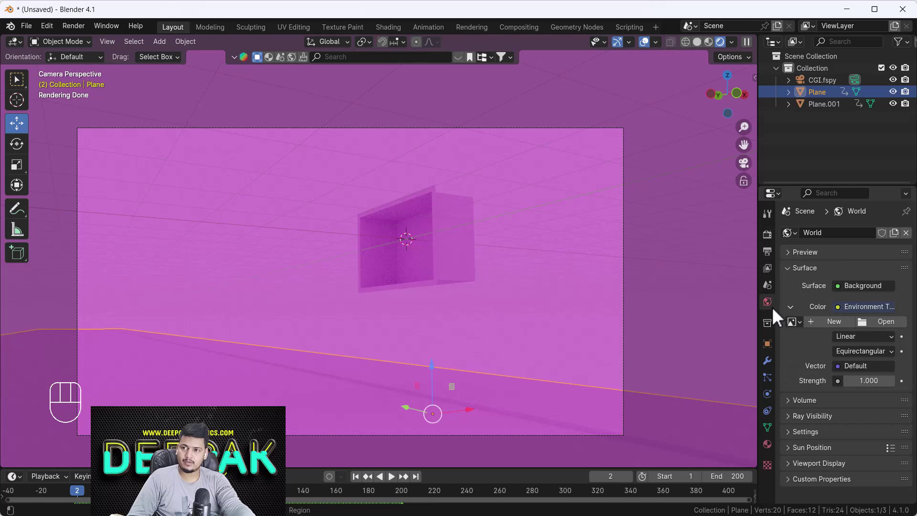
{"action": "left_click", "coordinate": [864, 318]}
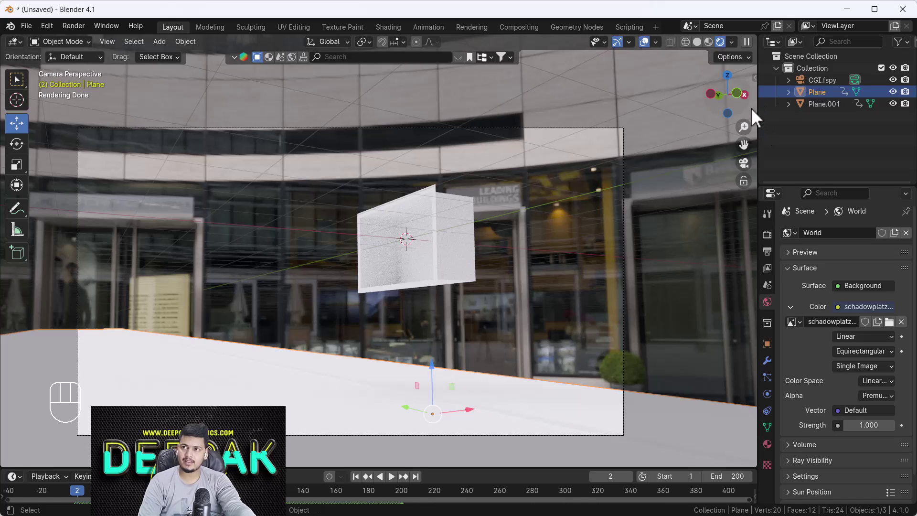
{"action": "left_click", "coordinate": [767, 235]}
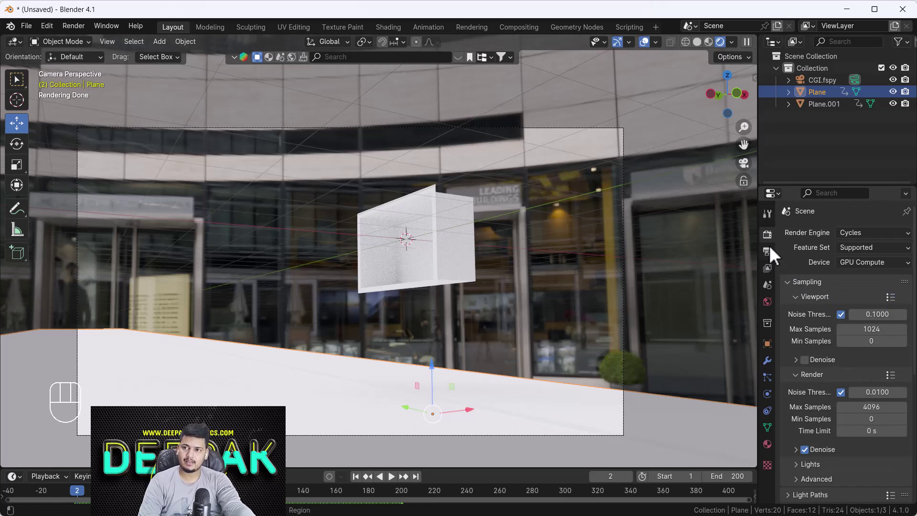
{"action": "scroll", "coordinate": [808, 377], "scroll_direction": "down", "scroll_amount": 5}
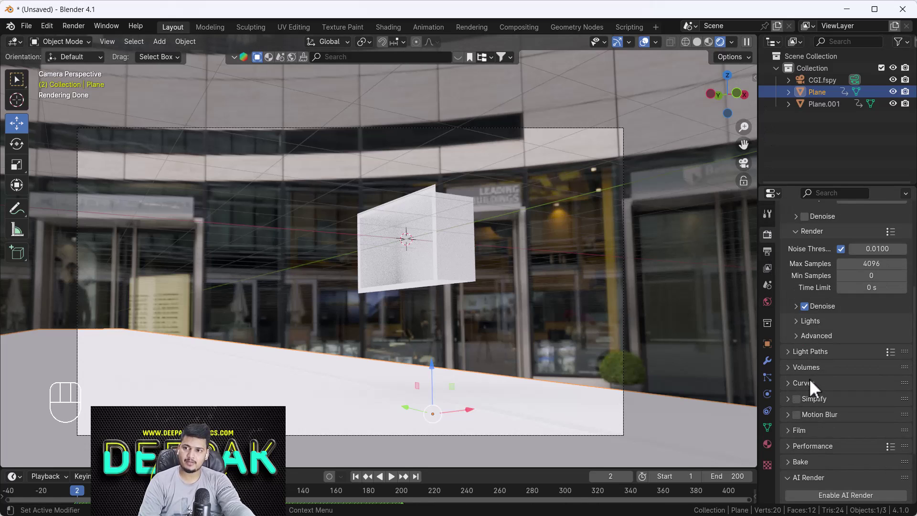
{"action": "left_click", "coordinate": [793, 429]}
{"action": "scroll", "coordinate": [812, 432], "scroll_direction": "down", "scroll_amount": 3}
{"action": "left_click", "coordinate": [805, 444]}
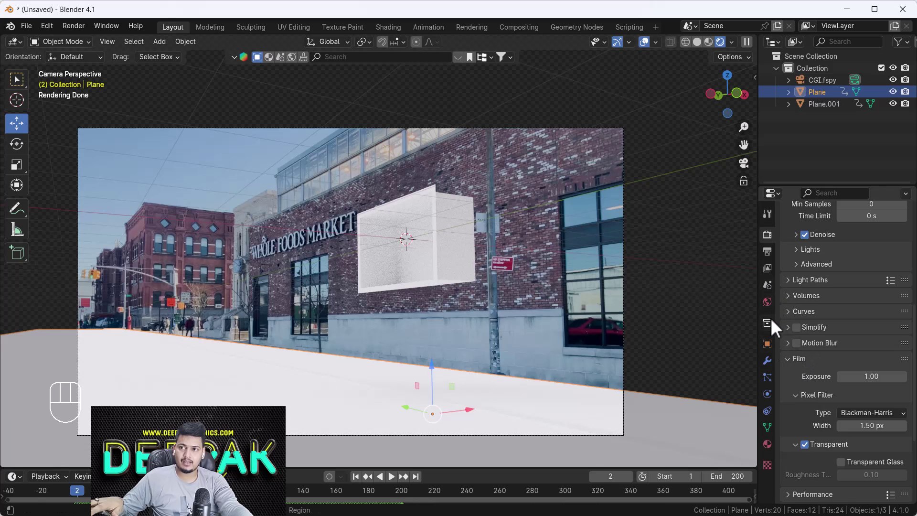
- Make the ground plane a shadow catcher in its visibility settings and deselect it
{"action": "left_click", "coordinate": [767, 343]}
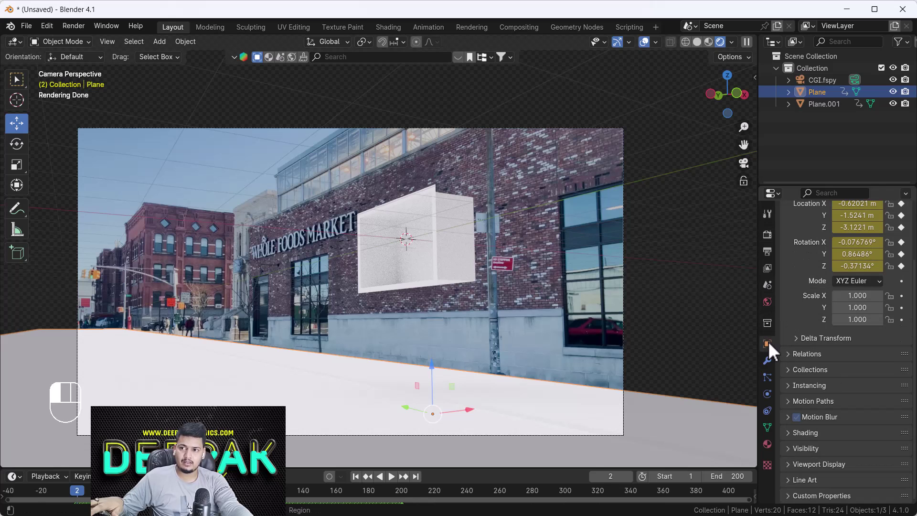
{"action": "left_click", "coordinate": [786, 450]}
{"action": "scroll", "coordinate": [810, 427], "scroll_direction": "down", "scroll_amount": 8}
{"action": "left_click", "coordinate": [836, 317]}
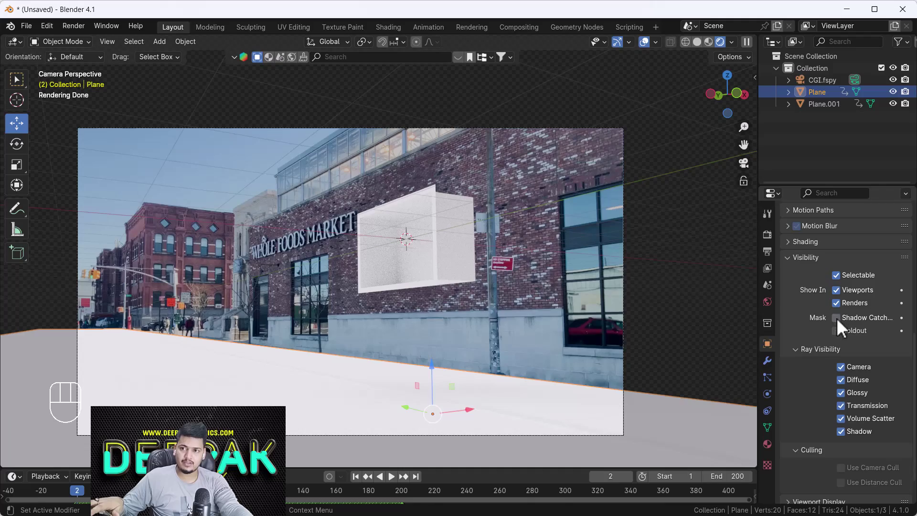
{"action": "left_click", "coordinate": [475, 351]}
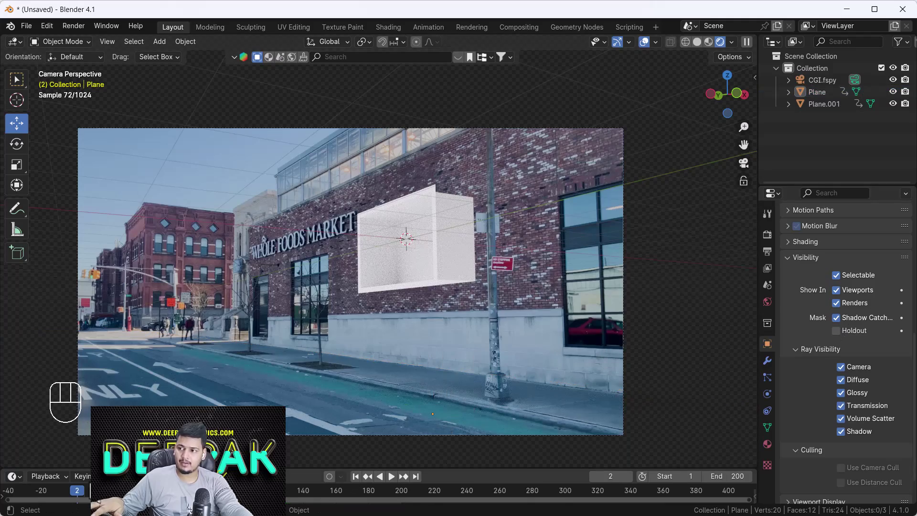
- Play the rendered footage to check the box and shadow catcher, and return to frame 1
{"action": "key", "text": "space"}
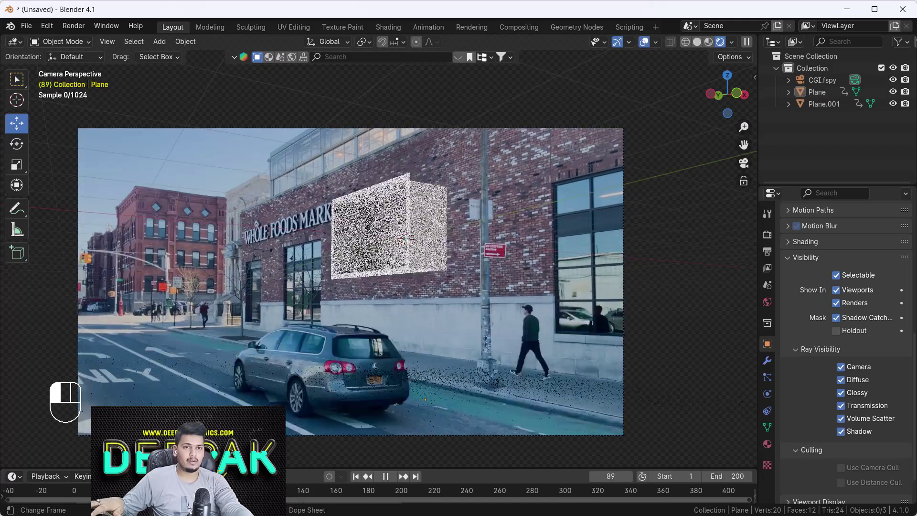
{"action": "key", "text": "space"}
{"action": "left_click", "coordinate": [355, 476]}
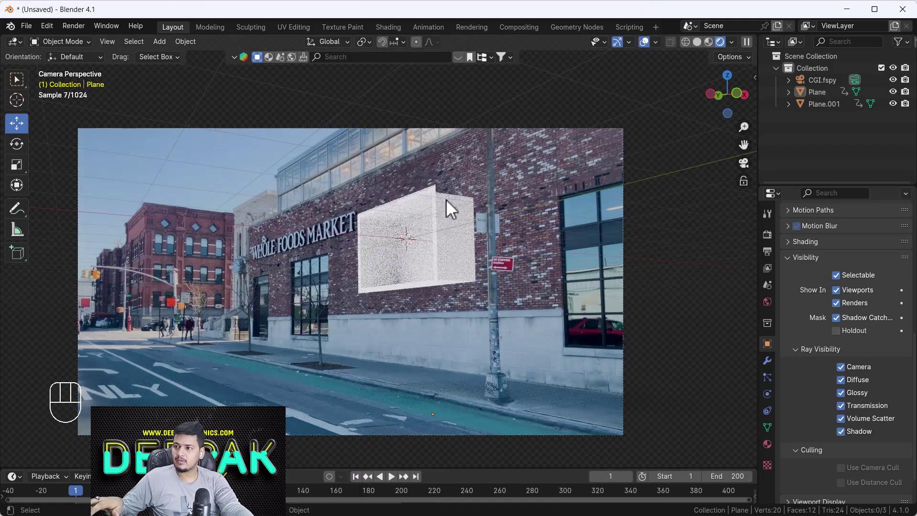
- Duplicate the edge loop around the wall box's front opening and separate it into its own object
{"action": "left_click", "coordinate": [446, 199]}
{"action": "left_click", "coordinate": [697, 41]}
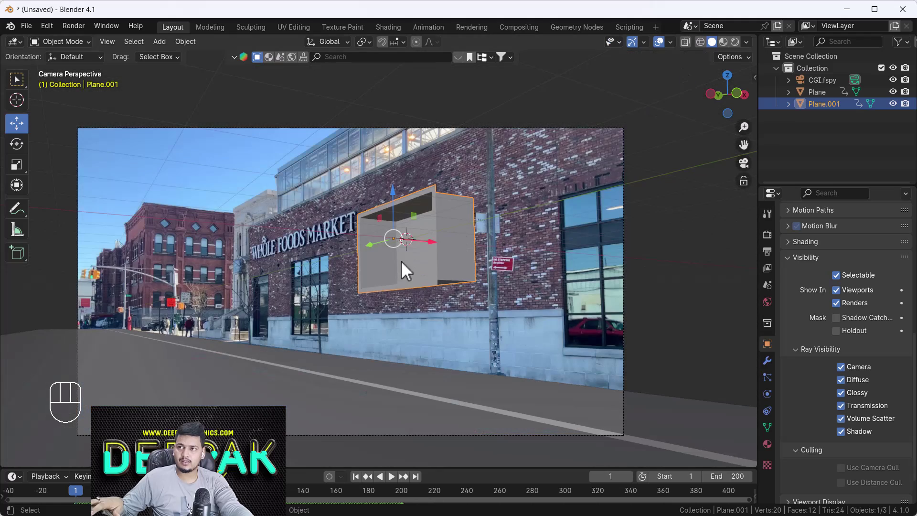
{"action": "scroll", "coordinate": [464, 231], "scroll_direction": "up", "scroll_amount": 2}
{"action": "middle_click_drag", "start_coordinate": [465, 231], "coordinate": [447, 244]}
{"action": "scroll", "coordinate": [492, 205], "scroll_direction": "up", "scroll_amount": 2}
{"action": "middle_click_drag", "start_coordinate": [492, 205], "coordinate": [462, 208]}
{"action": "scroll", "coordinate": [466, 191], "scroll_direction": "down", "scroll_amount": 2}
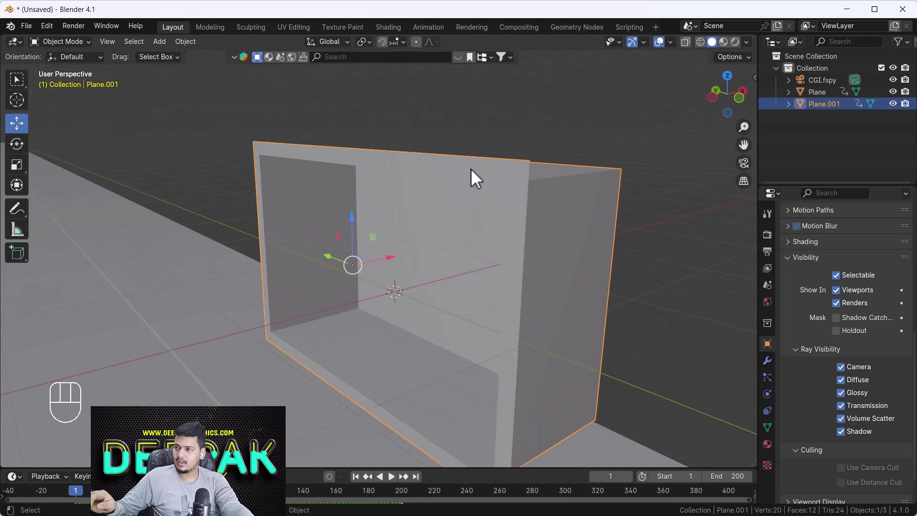
{"action": "scroll", "coordinate": [471, 168], "scroll_direction": "down", "scroll_amount": 2}
{"action": "key", "text": "Tab"}
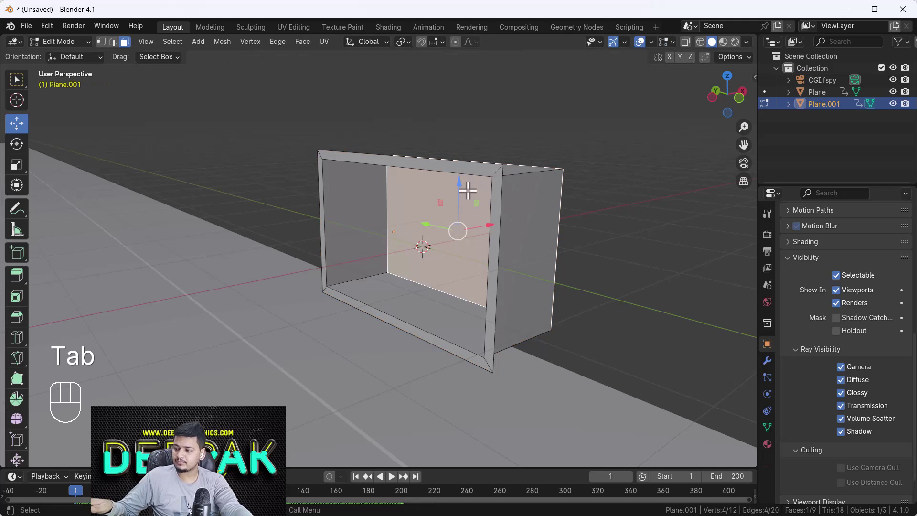
{"action": "key", "text": "2"}
{"action": "double_click", "coordinate": [428, 172]}
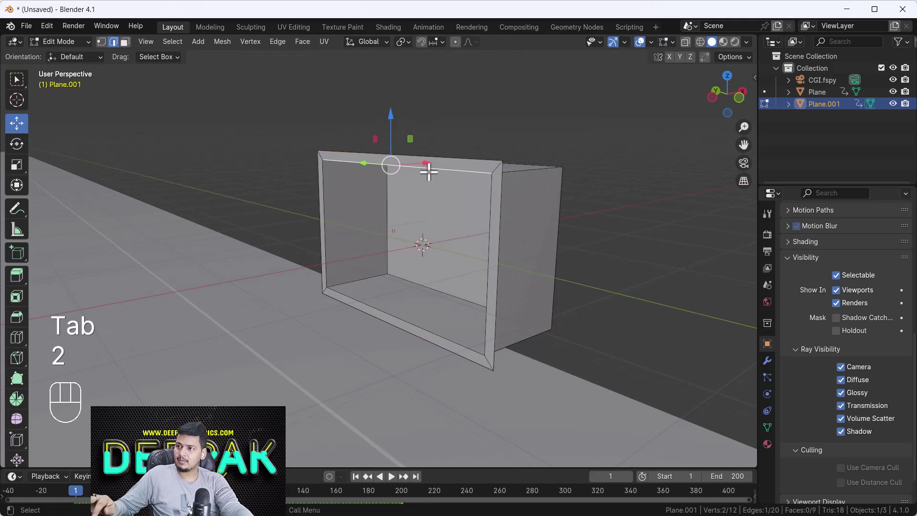
{"action": "key", "text": "shift+d"}
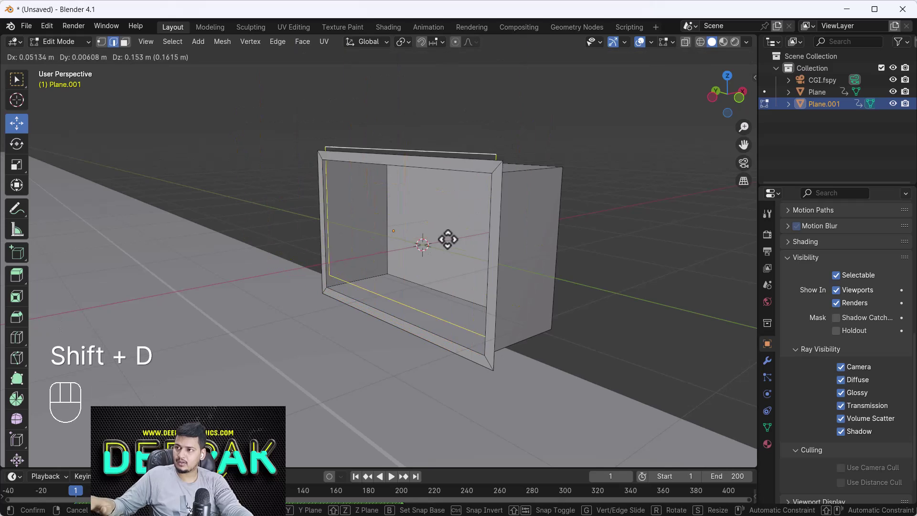
{"action": "right_click", "coordinate": [446, 240]}
{"action": "key", "text": "p"}
{"action": "left_click", "coordinate": [446, 240]}
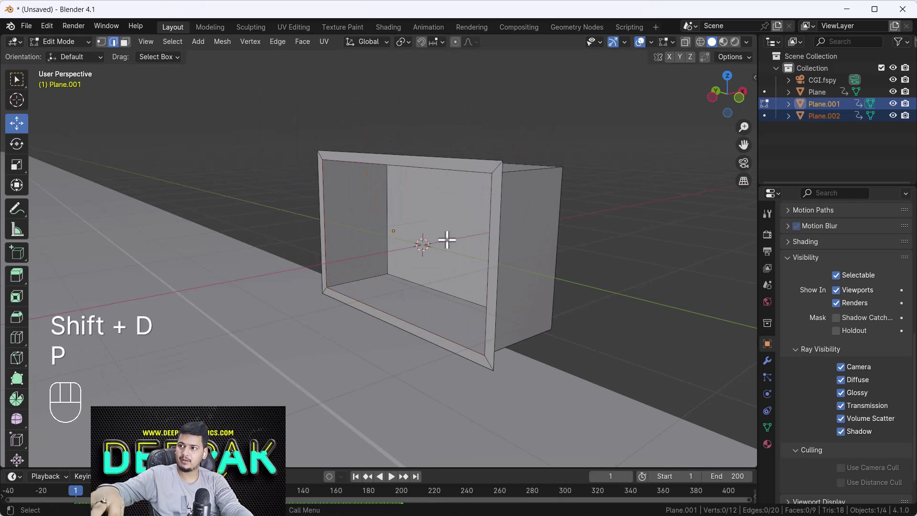
{"action": "key", "text": "Tab"}
{"action": "left_click", "coordinate": [703, 235]}
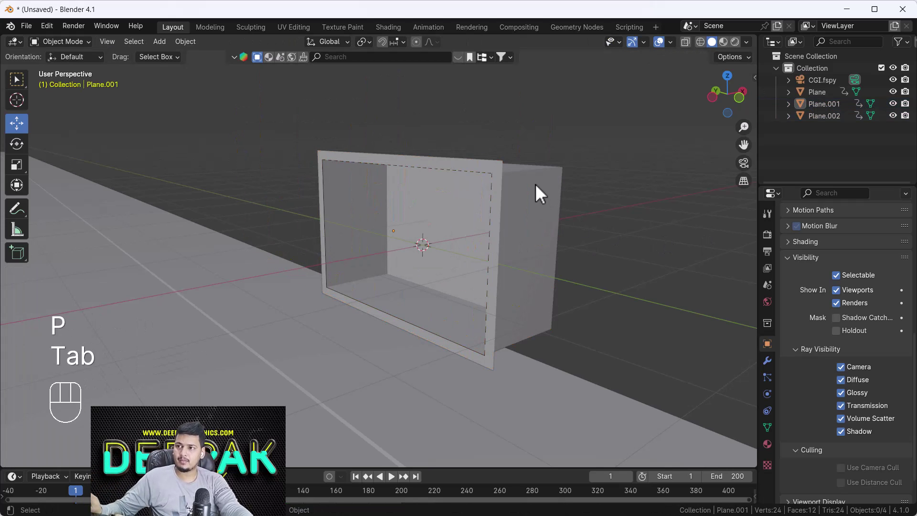
- Fill the separated edge loop with a face to form a plane across the box opening
{"action": "left_click", "coordinate": [482, 173]}
{"action": "key", "text": "Tab"}
{"action": "key", "text": "a"}
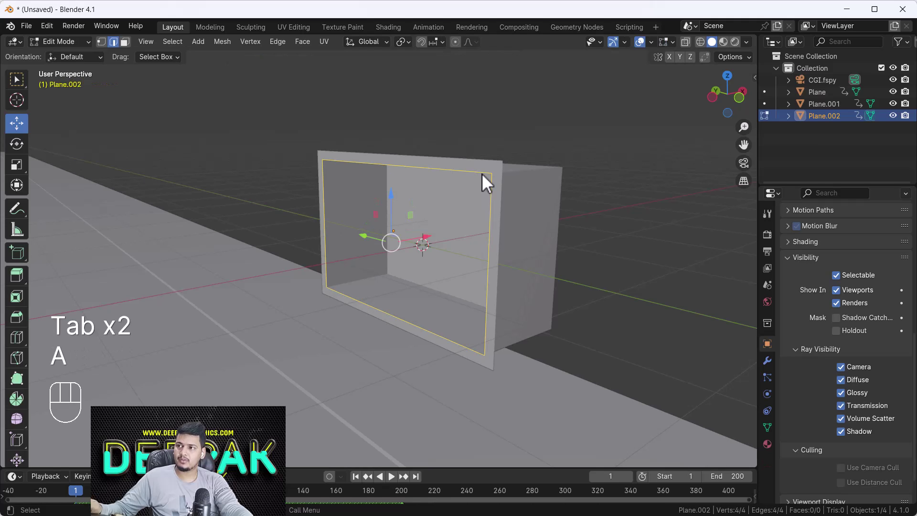
{"action": "key", "text": "f"}
{"action": "key", "text": "Tab"}
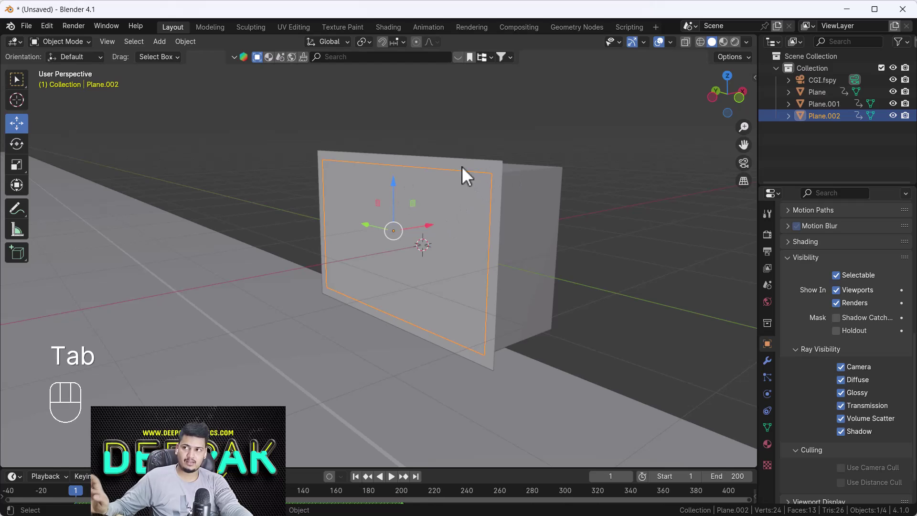
- Enlarge the opening plane about 1.208 times, nudge it slightly along X, and apply its transform
{"action": "key", "text": "s"}
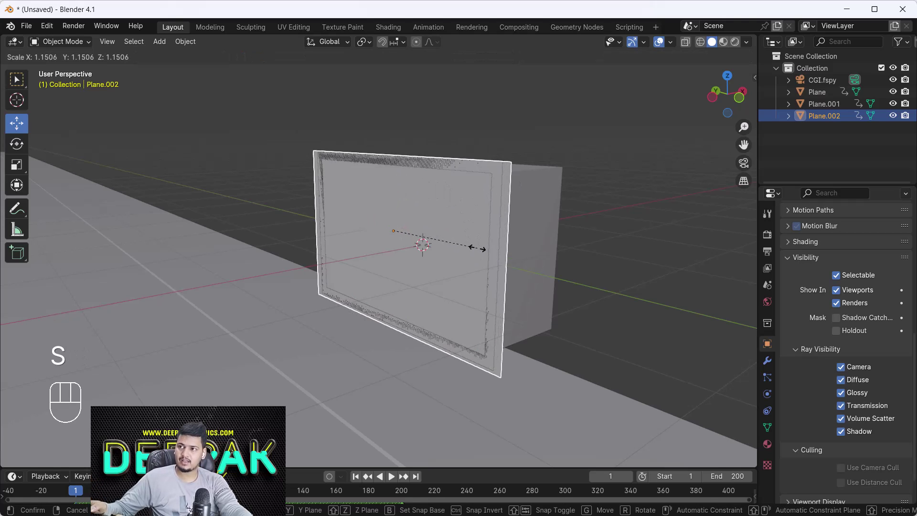
{"action": "left_click", "coordinate": [482, 250]}
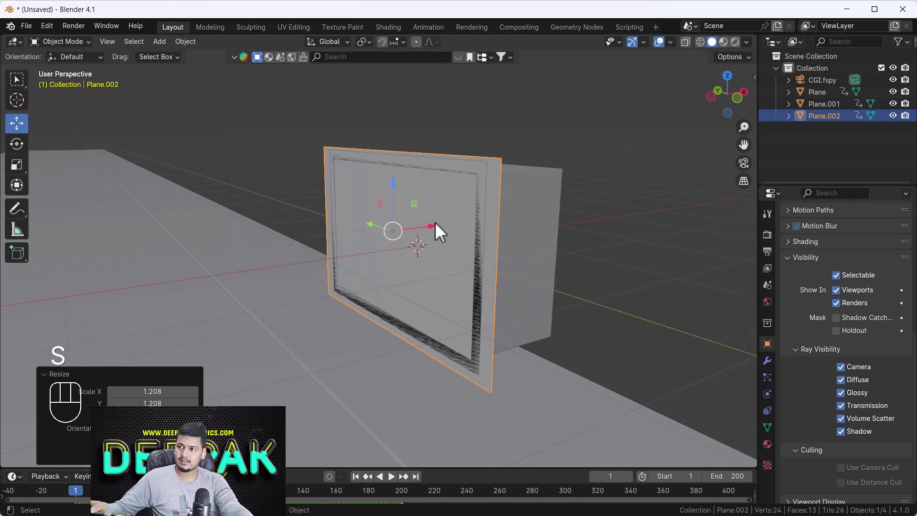
{"action": "left_click_drag", "start_coordinate": [432, 225], "coordinate": [434, 224]}
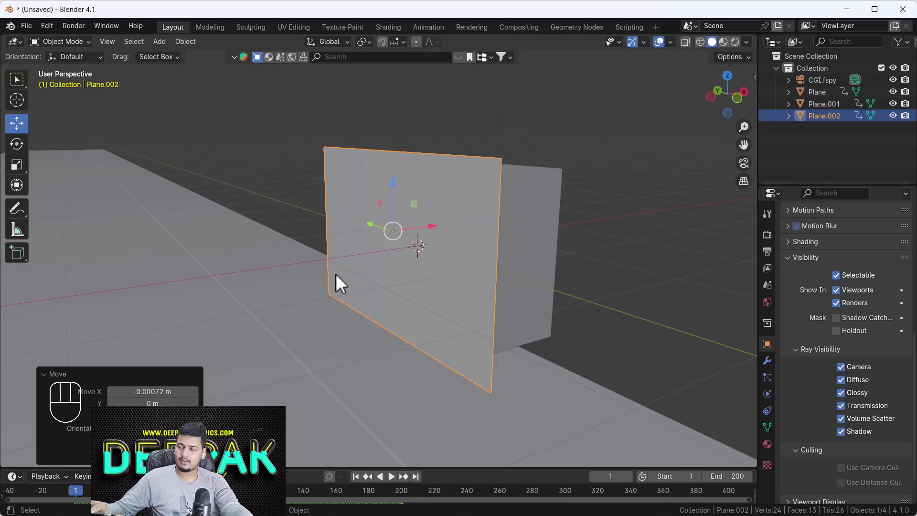
{"action": "key", "text": "ctrl+a"}
{"action": "left_click", "coordinate": [486, 233]}
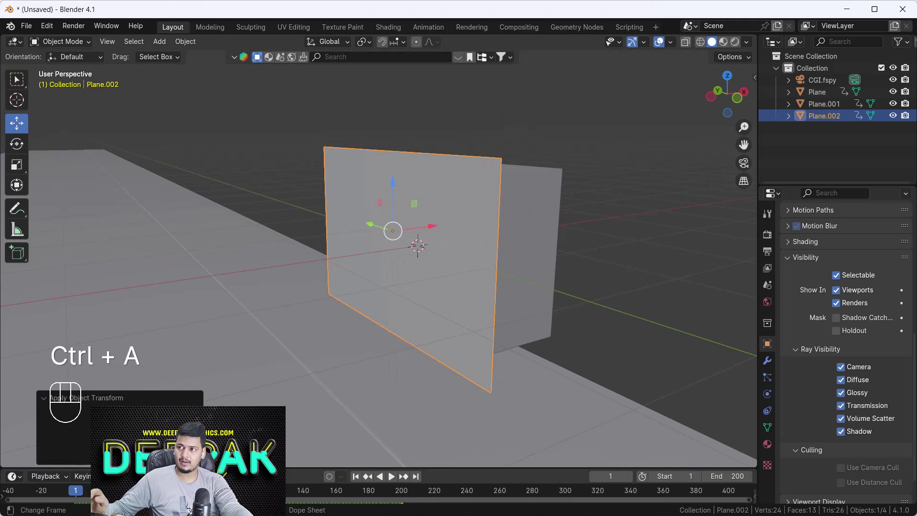
- Try to offset the opening plane about -0.023 m along X at frame 30, and replay the animation to check it
{"action": "key", "text": "space"}
{"action": "key", "text": "space"}
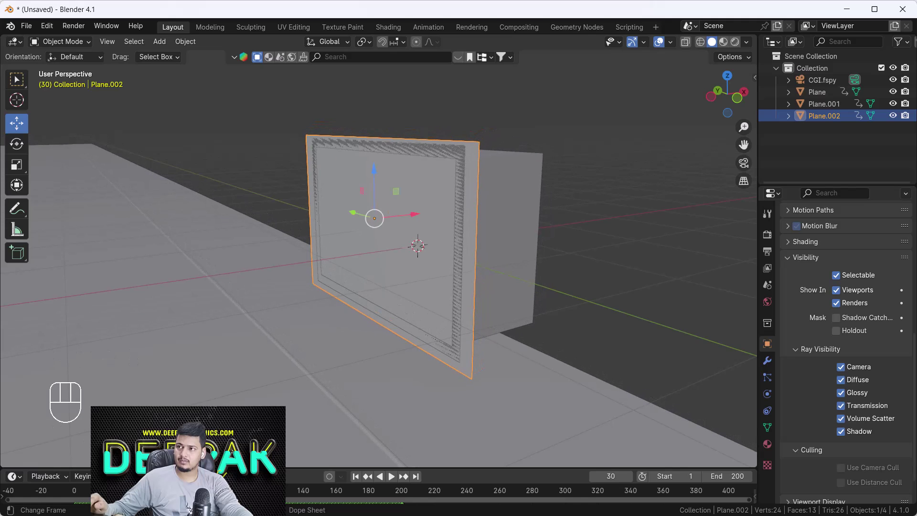
{"action": "left_click_drag", "start_coordinate": [407, 214], "coordinate": [402, 213]}
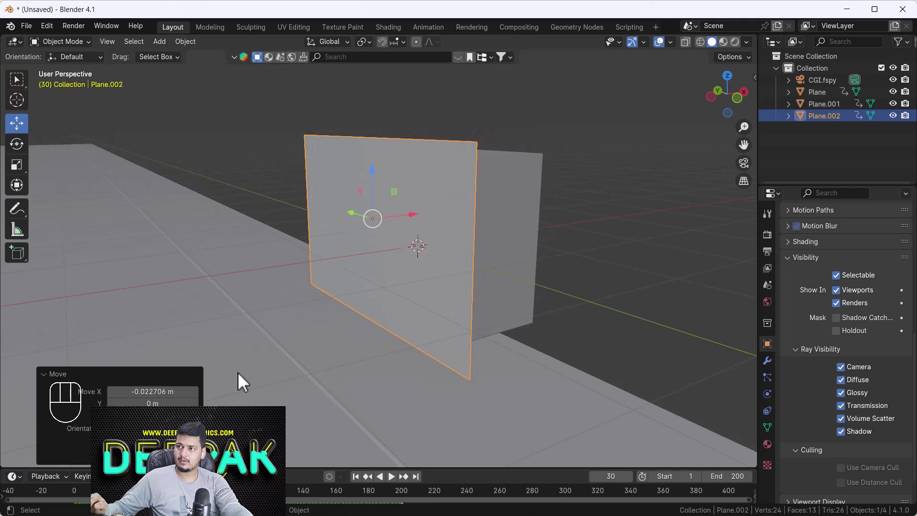
{"action": "key", "text": "space"}
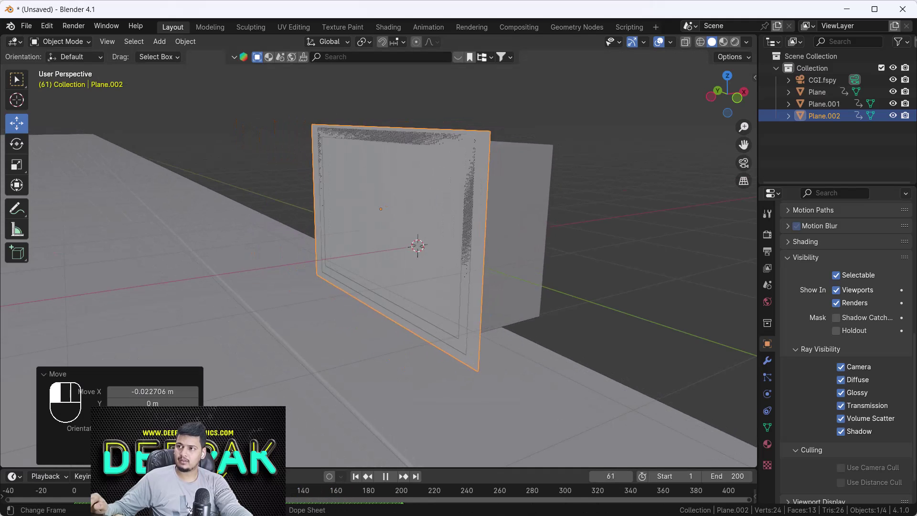
{"action": "left_click_drag", "start_coordinate": [344, 489], "coordinate": [61, 463]}
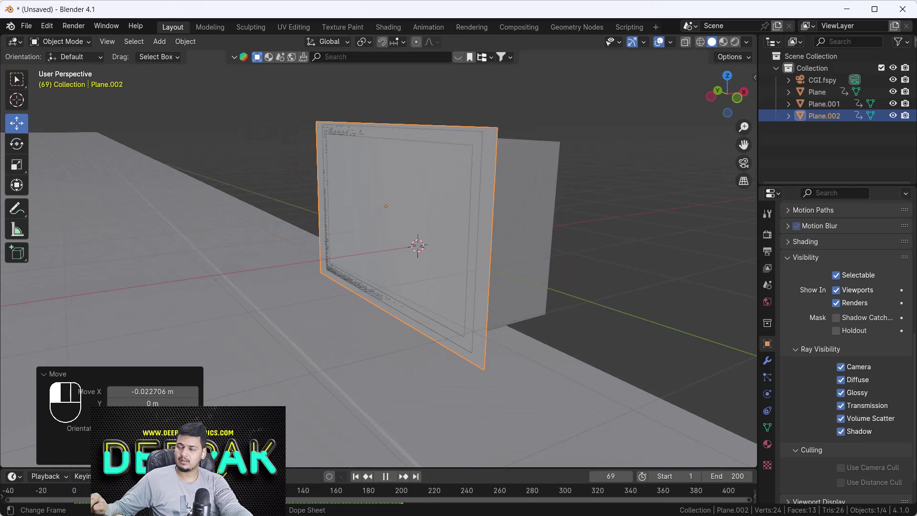
- Stop the playback and hide the plane covering the wall box's front opening
{"action": "key", "text": "space"}
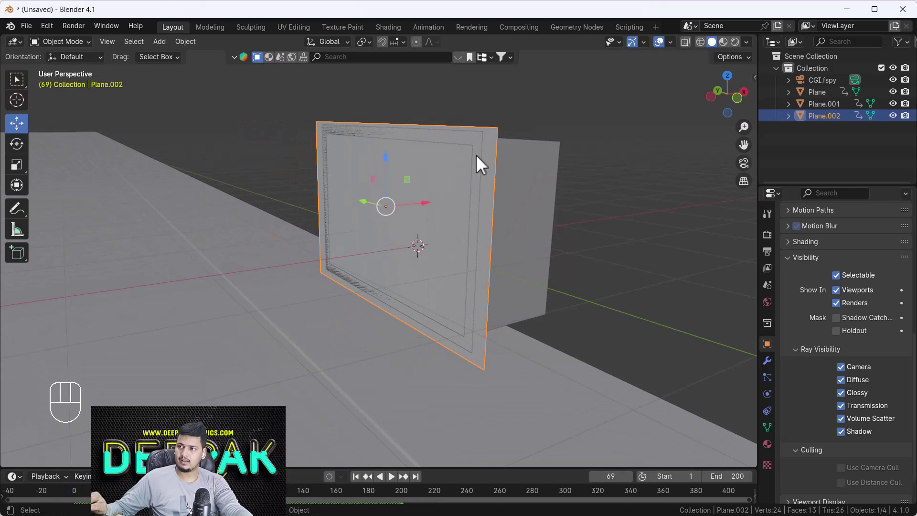
{"action": "left_click", "coordinate": [766, 360]}
{"action": "left_click", "coordinate": [859, 232]}
{"action": "mouse_move", "coordinate": [822, 269]}
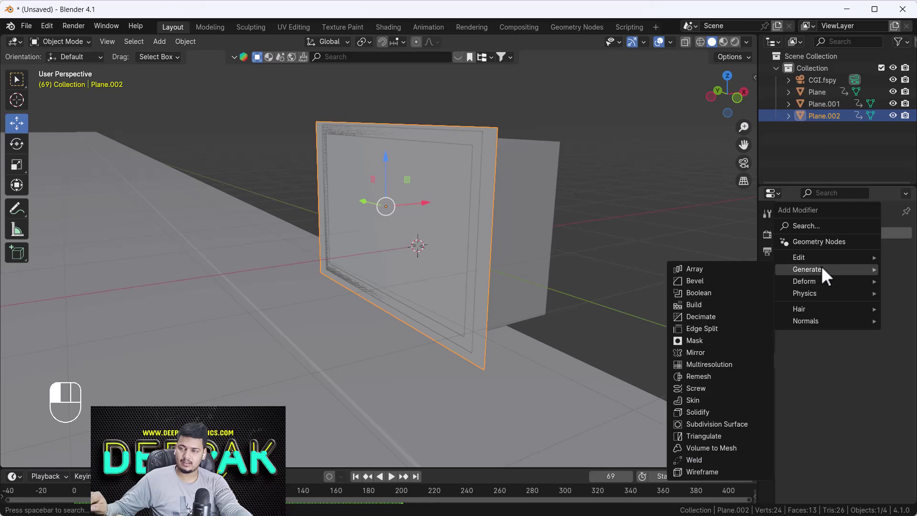
{"action": "left_click", "coordinate": [402, 248]}
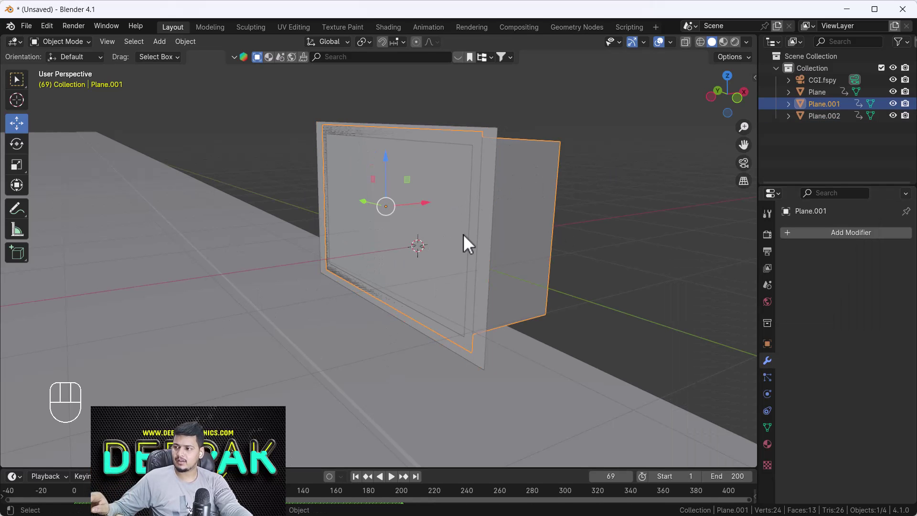
{"action": "left_click", "coordinate": [467, 217]}
{"action": "key", "text": "h"}
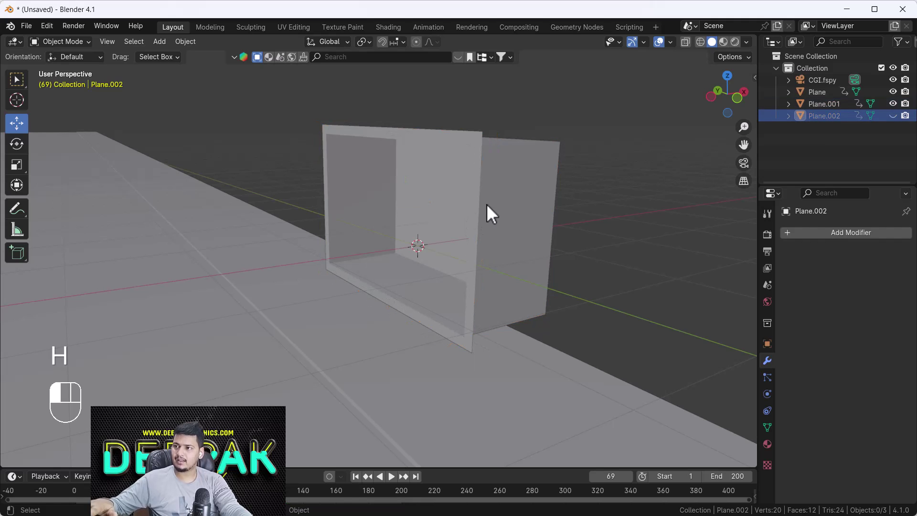
- Add a Solidify modifier to the wall box
{"action": "left_click", "coordinate": [486, 205]}
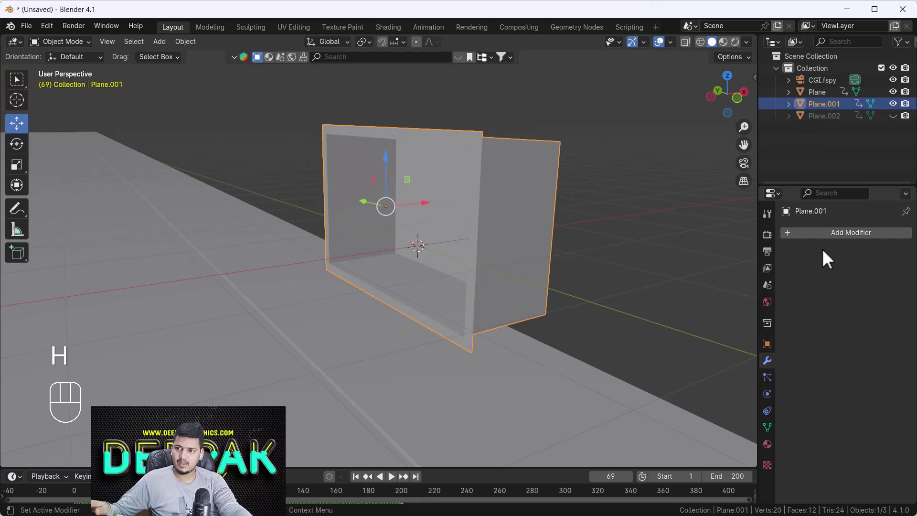
{"action": "left_click", "coordinate": [821, 233]}
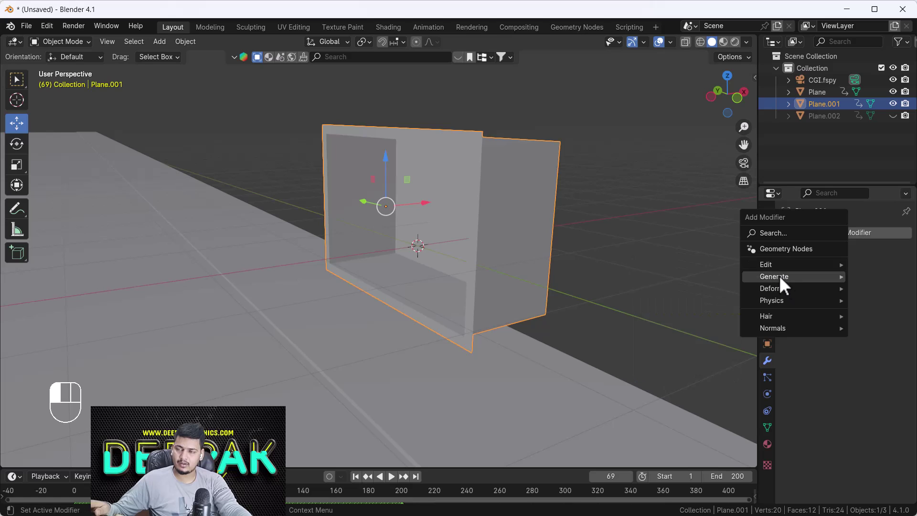
{"action": "mouse_move", "coordinate": [782, 279]}
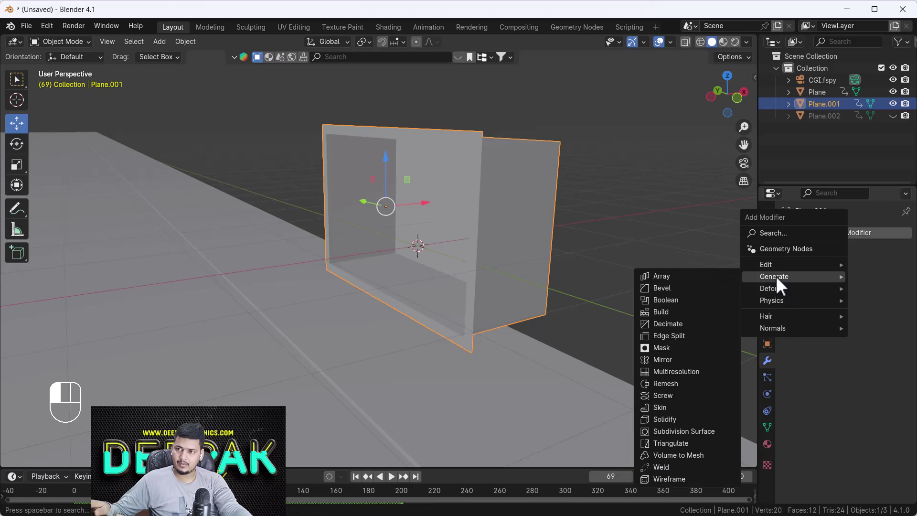
{"action": "left_click", "coordinate": [681, 420]}
- Set the wall box's Solidify thickness to 0.02 m, enable Even Thickness, and apply the modifier
{"action": "middle_click_drag", "start_coordinate": [446, 123], "coordinate": [515, 164]}
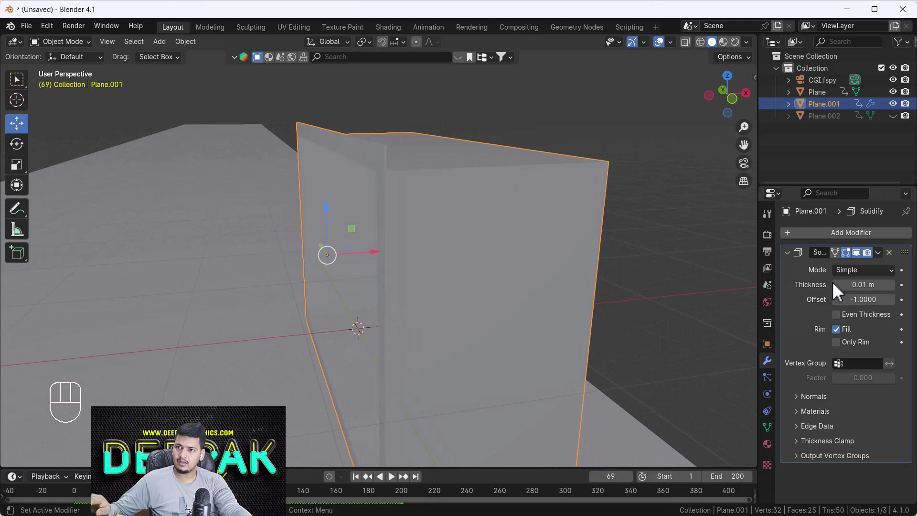
{"action": "left_click", "coordinate": [892, 284]}
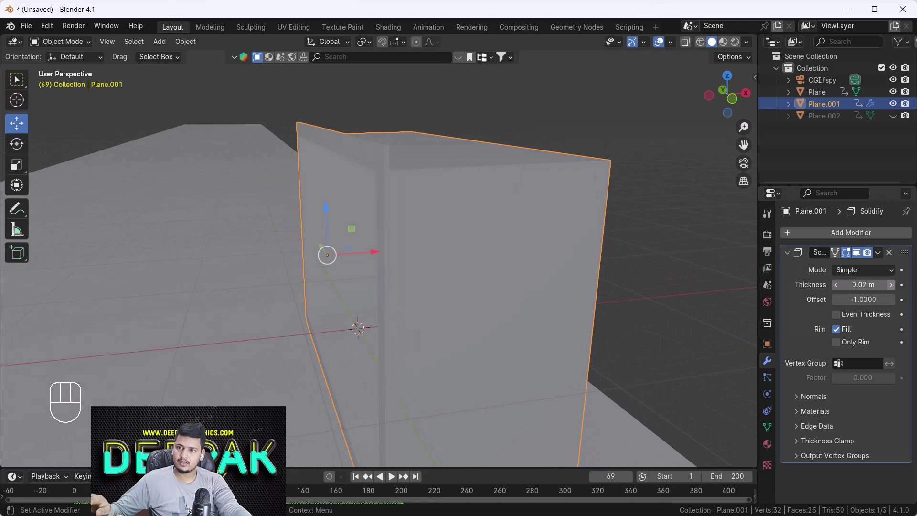
{"action": "left_click", "coordinate": [837, 314]}
{"action": "left_click", "coordinate": [877, 252]}
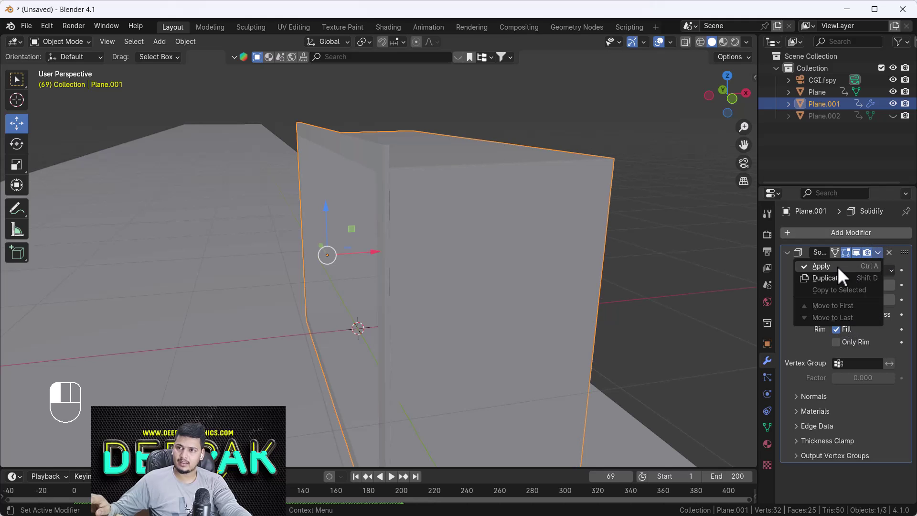
{"action": "left_click", "coordinate": [838, 265]}
- Preview the thickened wall box in rendered shading against the street shot and examine its front frame geometry up close
{"action": "middle_click_drag", "start_coordinate": [437, 186], "coordinate": [478, 182]}
{"action": "scroll", "coordinate": [478, 181], "scroll_direction": "down", "scroll_amount": 5}
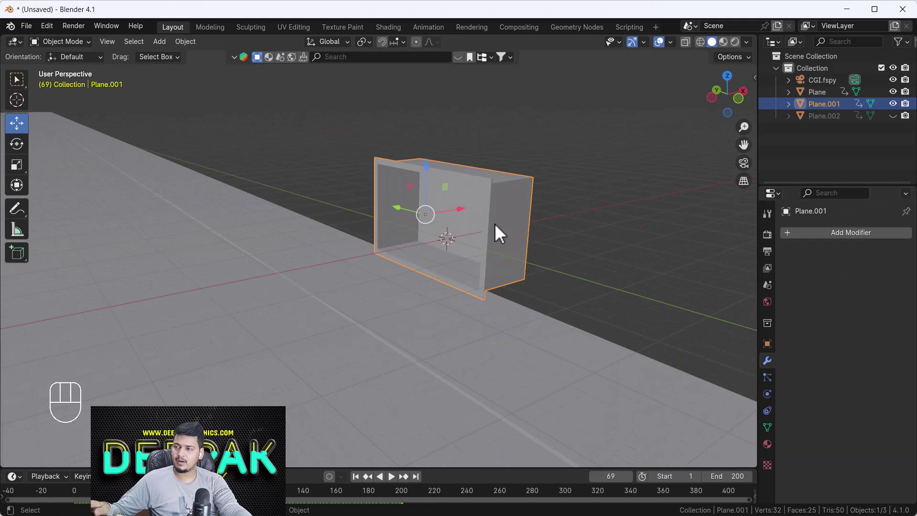
{"action": "key", "text": "KP_0"}
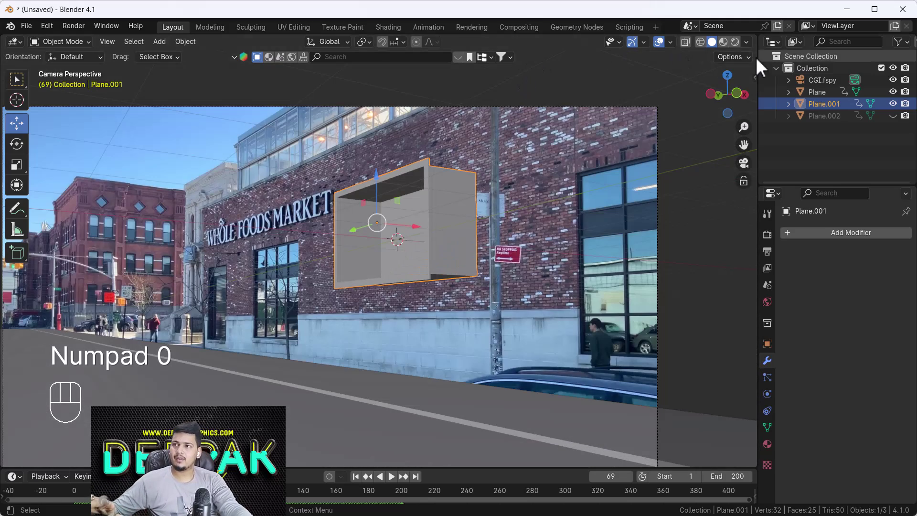
{"action": "left_click", "coordinate": [734, 42]}
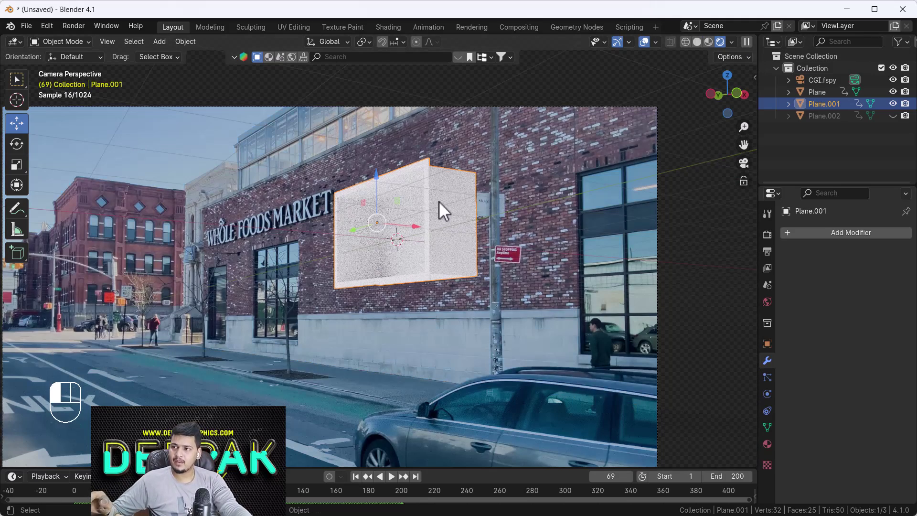
{"action": "scroll", "coordinate": [419, 177], "scroll_direction": "up", "scroll_amount": 2}
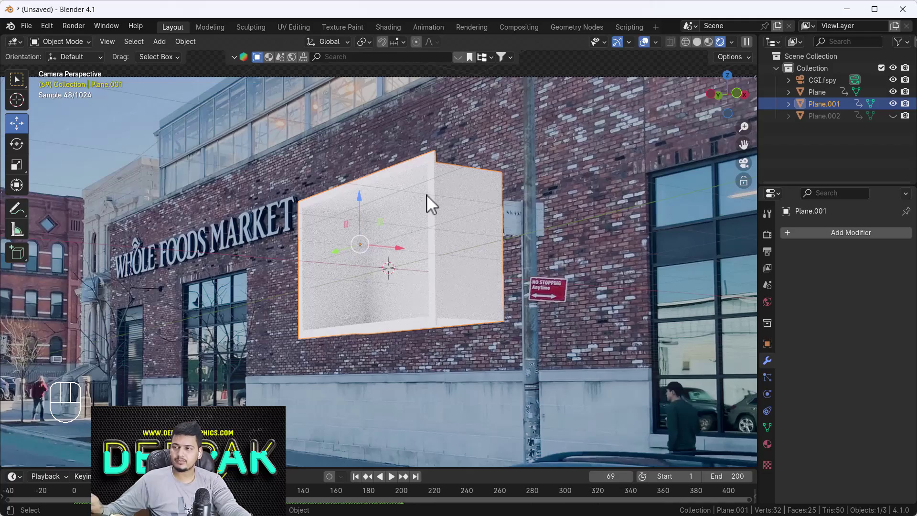
{"action": "key", "text": "Tab"}
{"action": "middle_click_drag", "start_coordinate": [426, 194], "coordinate": [469, 194]}
{"action": "scroll", "coordinate": [469, 194], "scroll_direction": "up", "scroll_amount": 3}
{"action": "scroll", "coordinate": [470, 194], "scroll_direction": "up", "scroll_amount": 5}
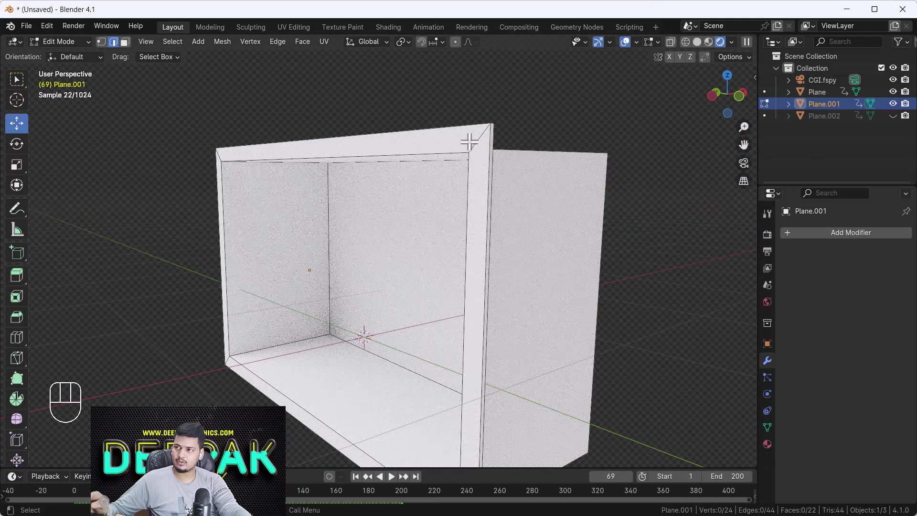
{"action": "key", "text": "Tab"}
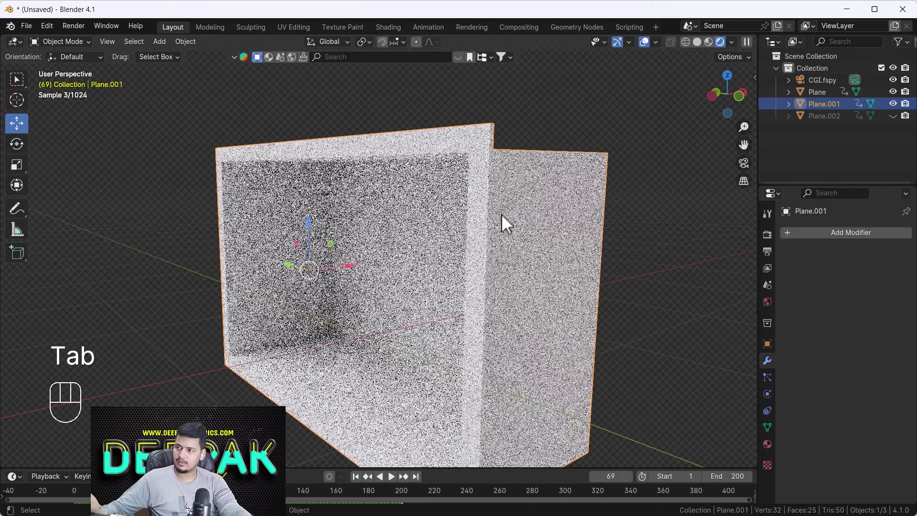
- Create a new material for the wall box and set its surface shader to Holdout
{"action": "left_click", "coordinate": [768, 439]}
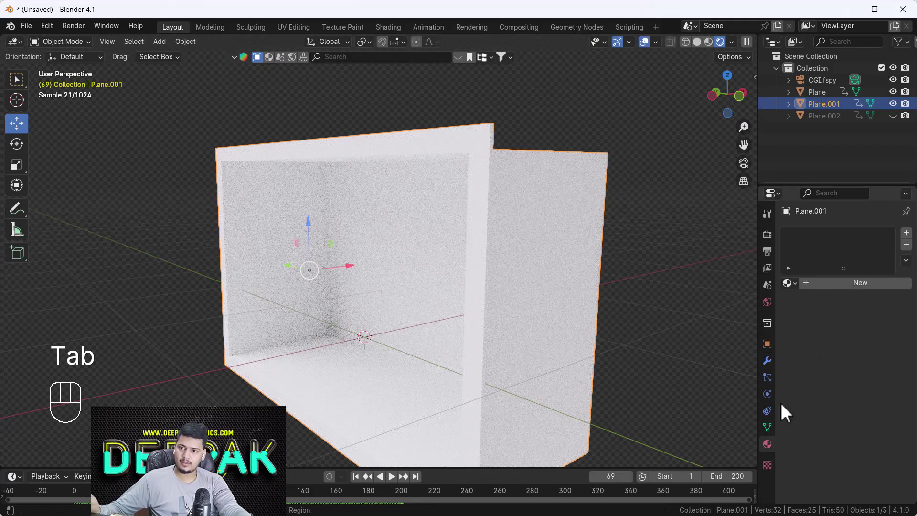
{"action": "left_click", "coordinate": [829, 287]}
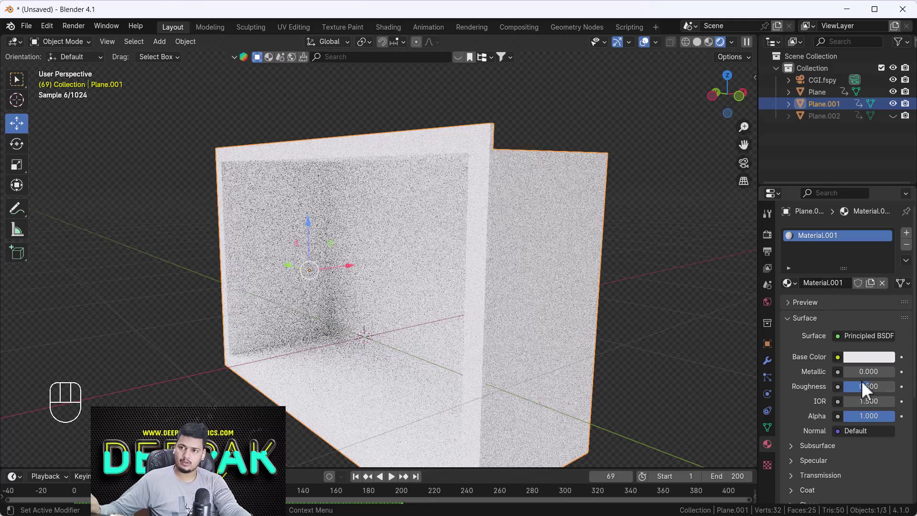
{"action": "left_click", "coordinate": [874, 335]}
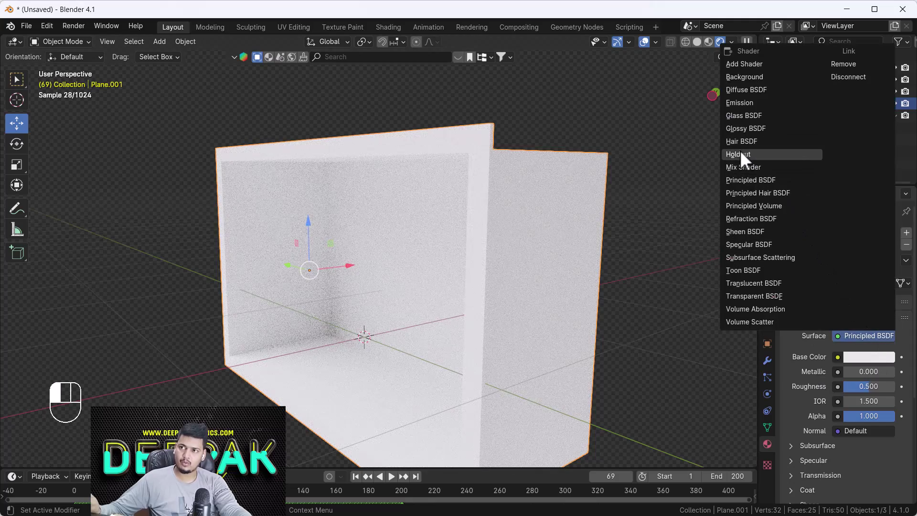
{"action": "key", "text": "KP_0"}
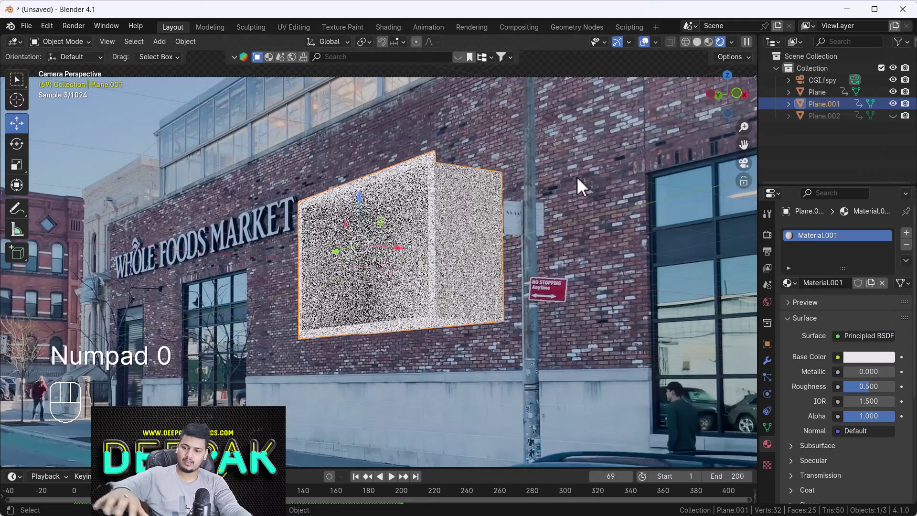
{"action": "left_click", "coordinate": [868, 335]}
{"action": "left_click", "coordinate": [763, 156]}
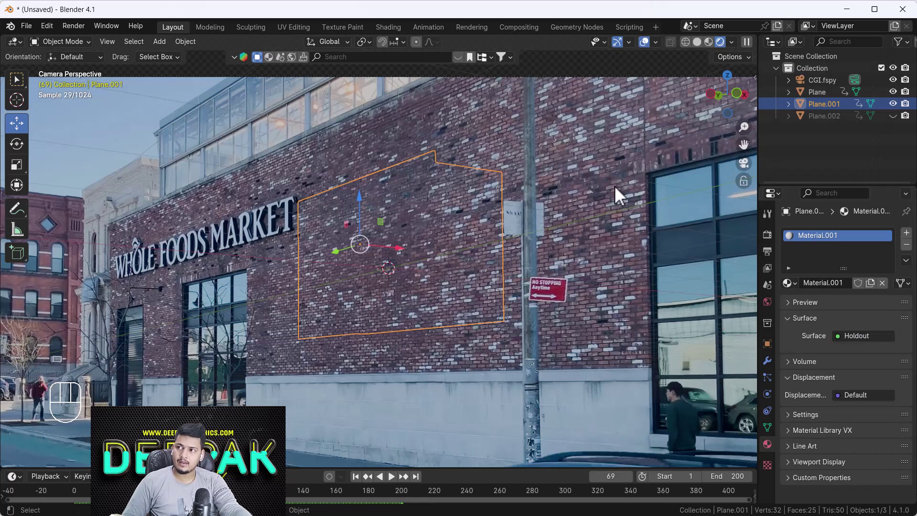
{"action": "left_click", "coordinate": [614, 188]}
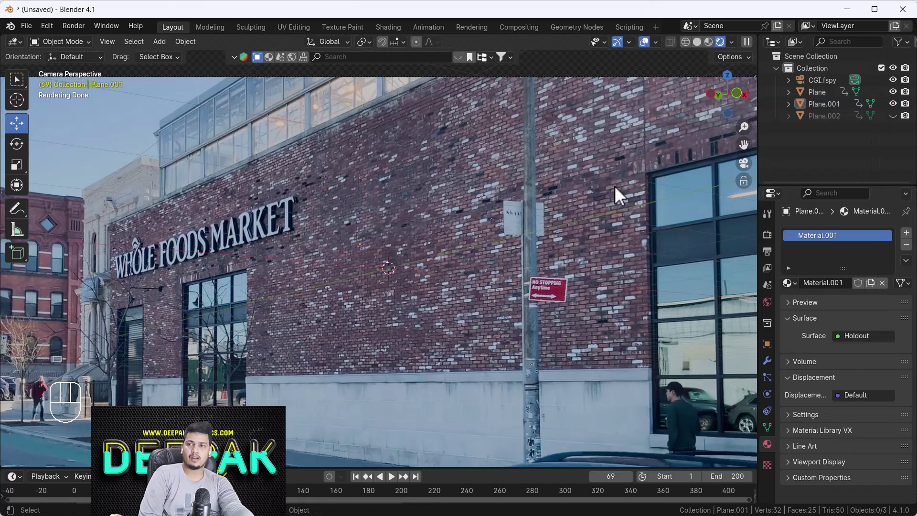
- Switch to solid shading and select the wall box's interior faces, front frame, and the frame's outer rim faces for editing
{"action": "left_click", "coordinate": [438, 197]}
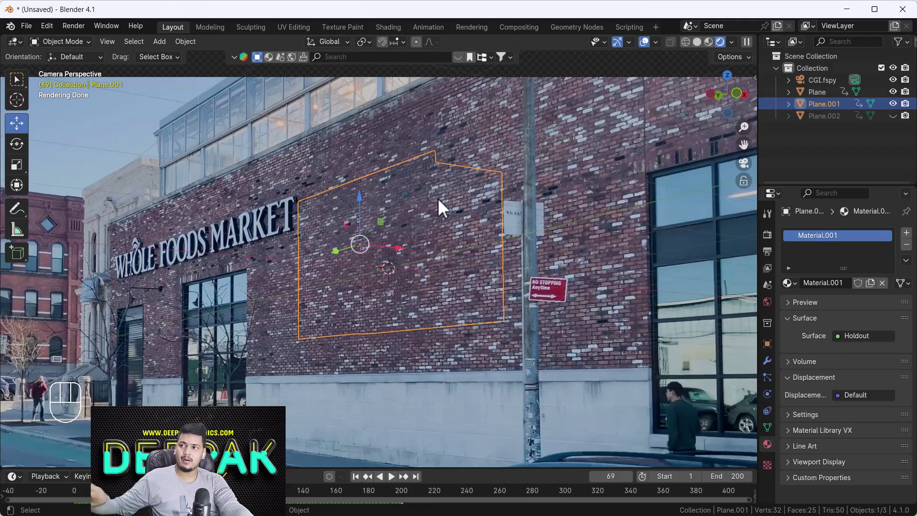
{"action": "key", "text": "Tab"}
{"action": "middle_click_drag", "start_coordinate": [438, 198], "coordinate": [441, 198]}
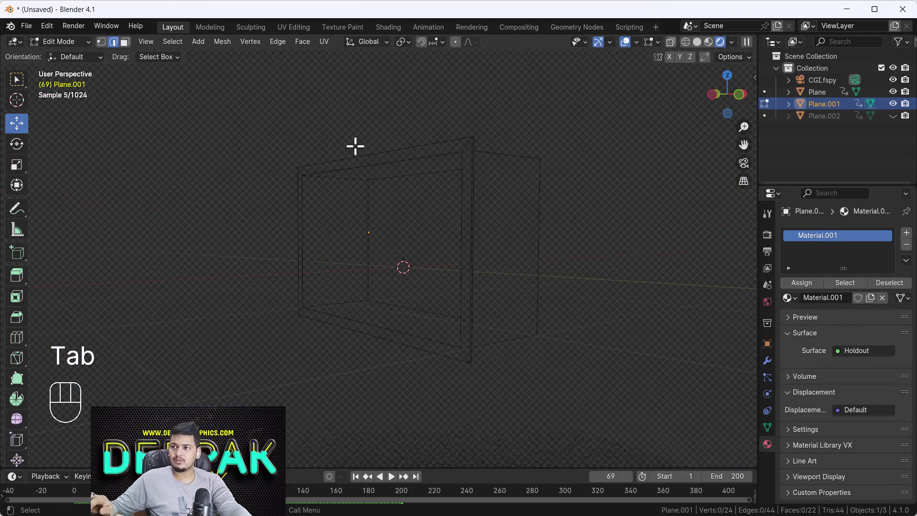
{"action": "middle_click_drag", "start_coordinate": [354, 146], "coordinate": [478, 164]}
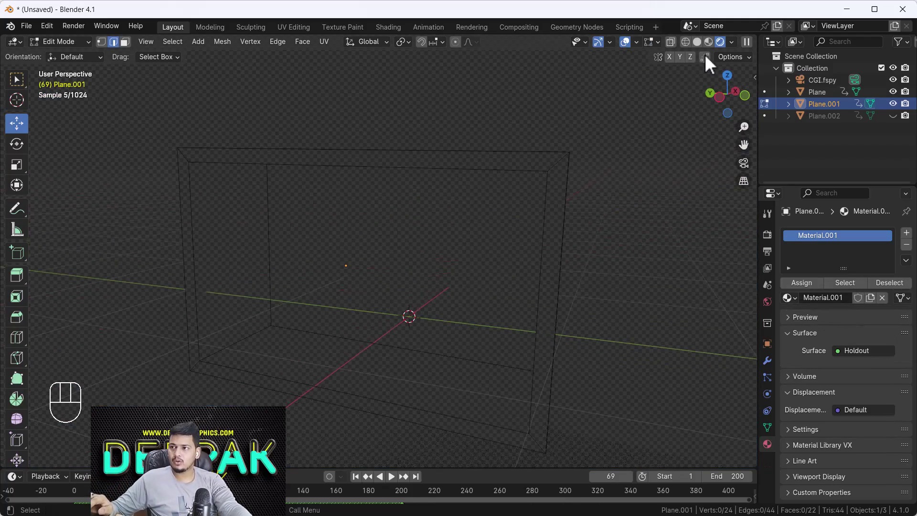
{"action": "left_click", "coordinate": [699, 42]}
{"action": "middle_click_drag", "start_coordinate": [457, 250], "coordinate": [400, 257]}
{"action": "key", "text": "3"}
{"action": "left_click", "coordinate": [420, 277]}
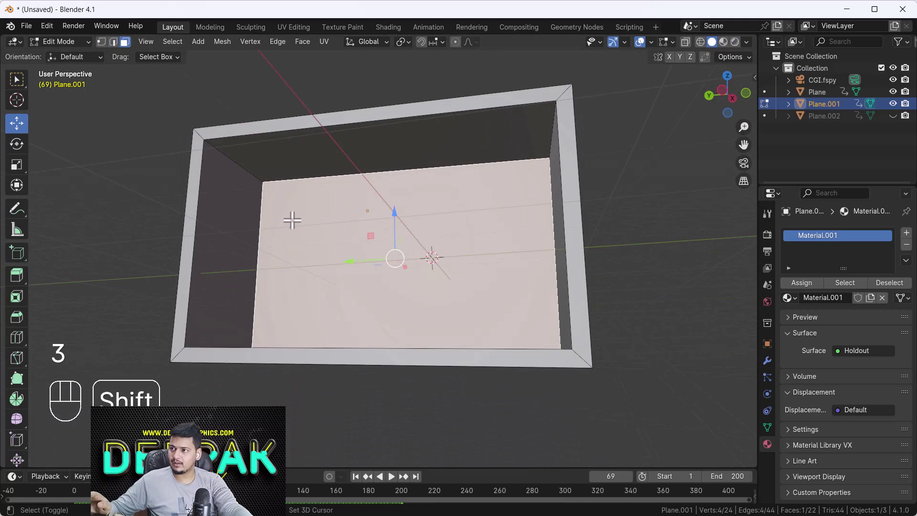
{"action": "key", "text": "ctrl+KP_Add"}
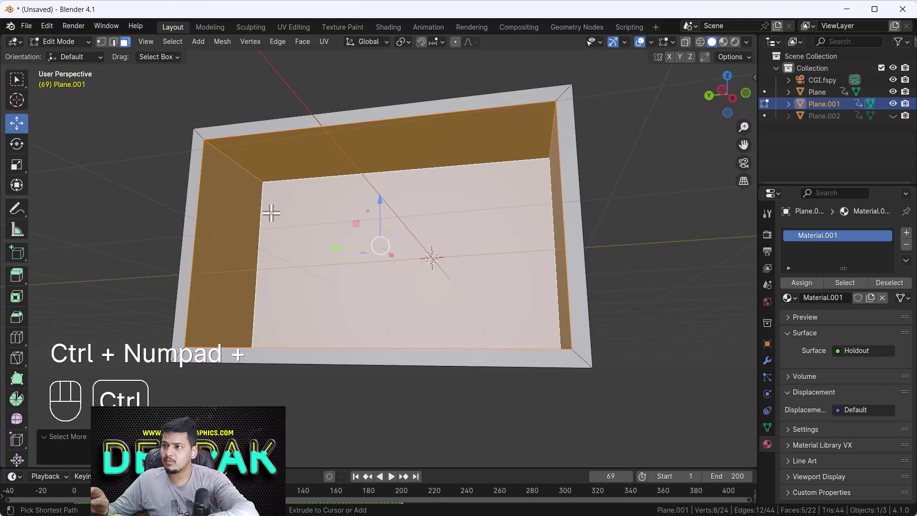
{"action": "key", "text": "ctrl+KP_Add"}
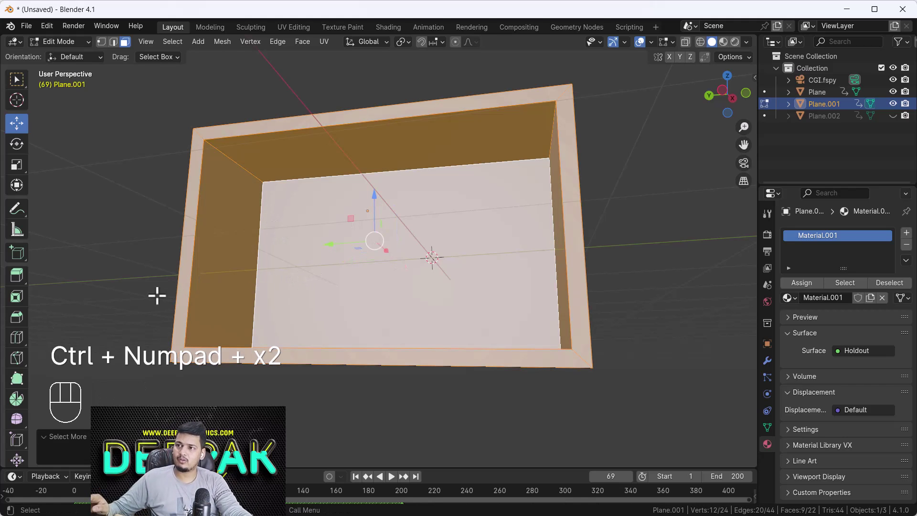
{"action": "middle_click_drag", "start_coordinate": [585, 252], "coordinate": [522, 272]}
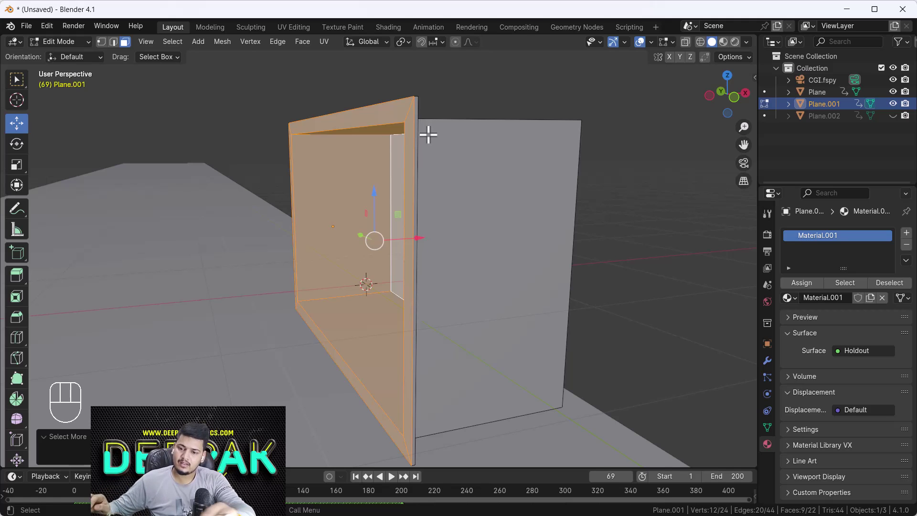
{"action": "key", "text": "ctrl+KP_Add"}
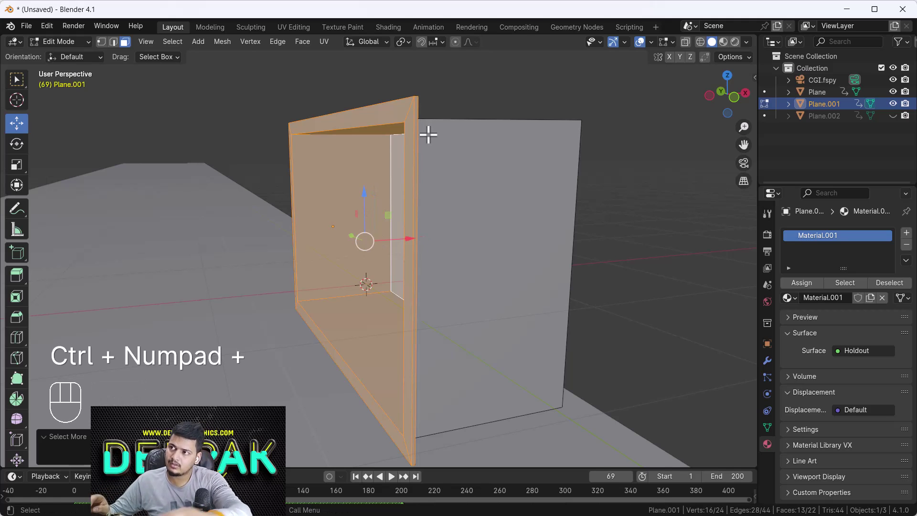
- Add a second, empty material slot to the wall box
{"action": "key", "text": "KP_0"}
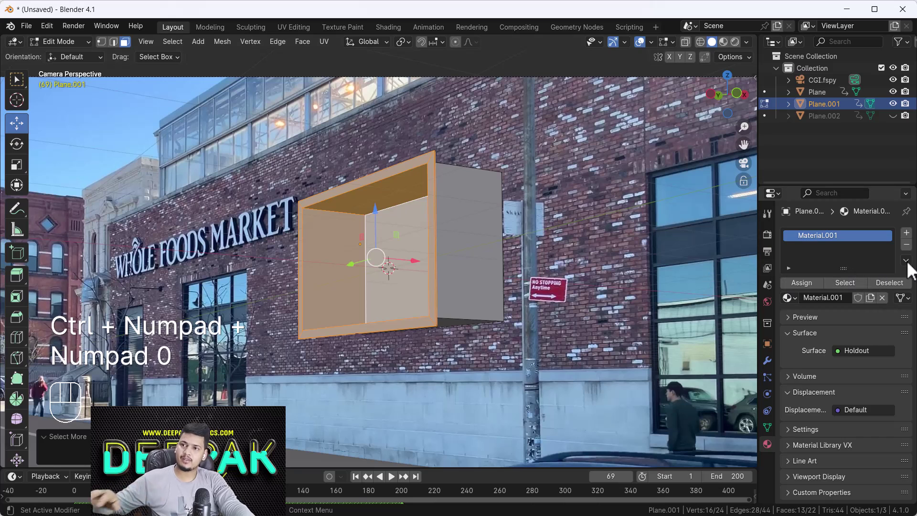
{"action": "left_click", "coordinate": [906, 233]}
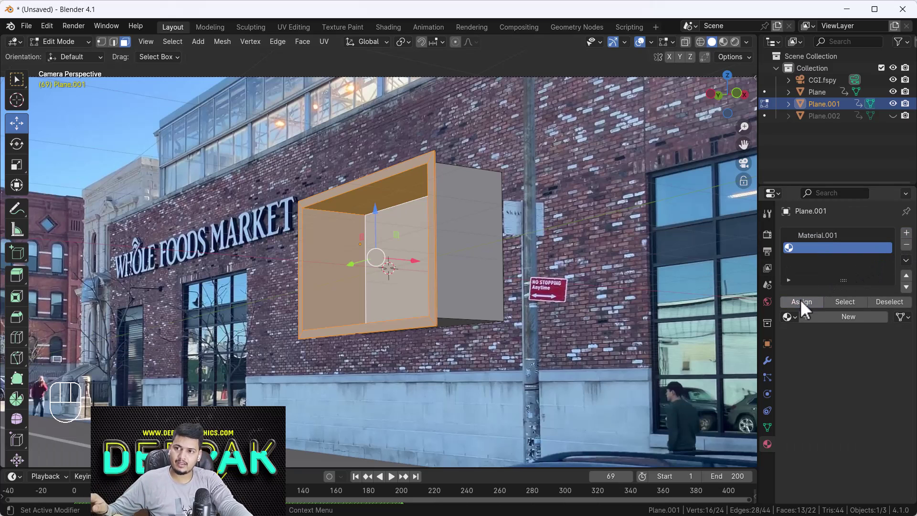
- Create a new material in the second slot of Plane.001 and preview the object in rendered shading outside Edit Mode
{"action": "left_click", "coordinate": [815, 315]}
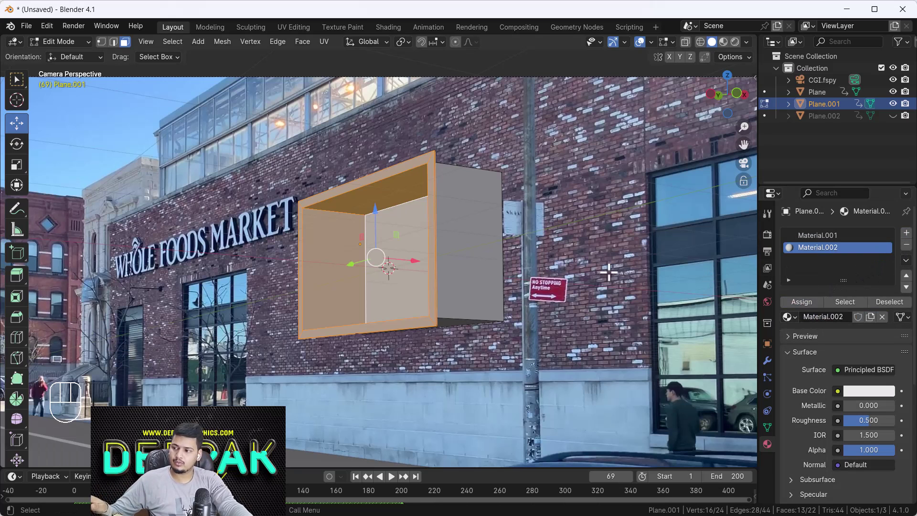
{"action": "key", "text": "Tab"}
{"action": "left_click", "coordinate": [735, 42]}
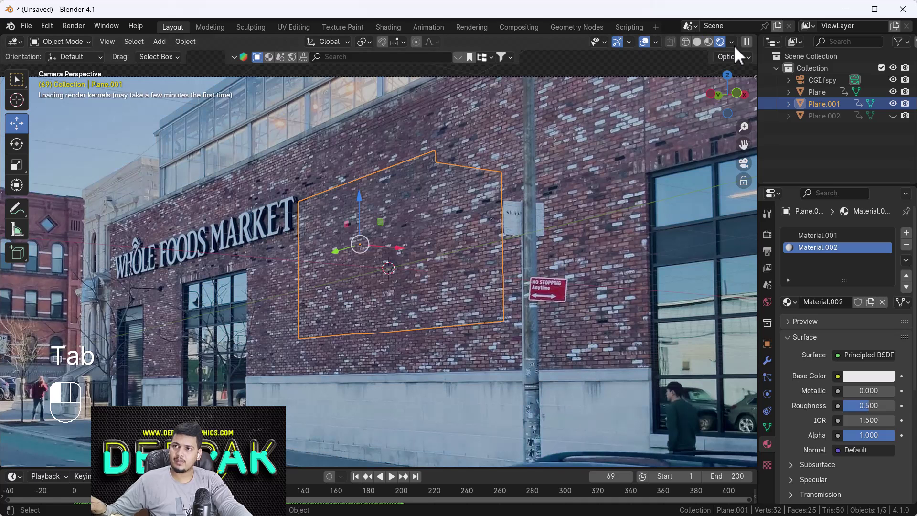
{"action": "left_click", "coordinate": [589, 191]}
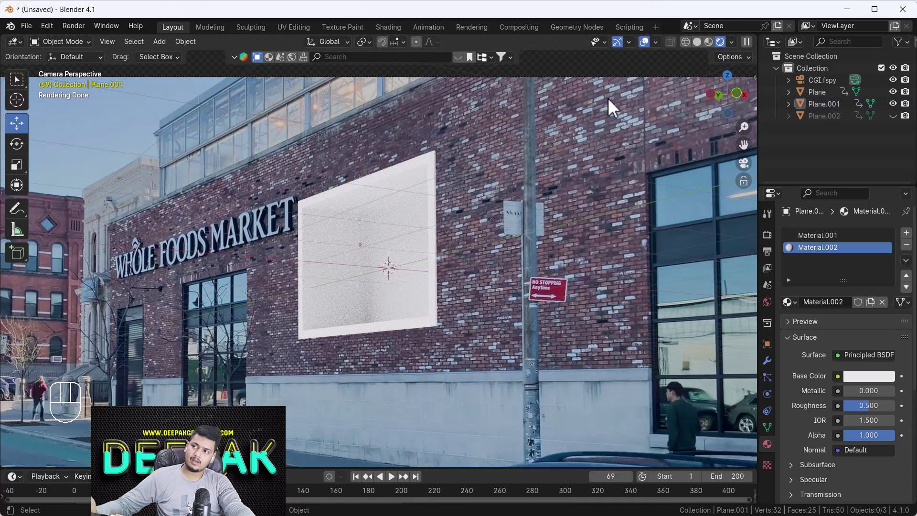
{"action": "left_click", "coordinate": [640, 44]}
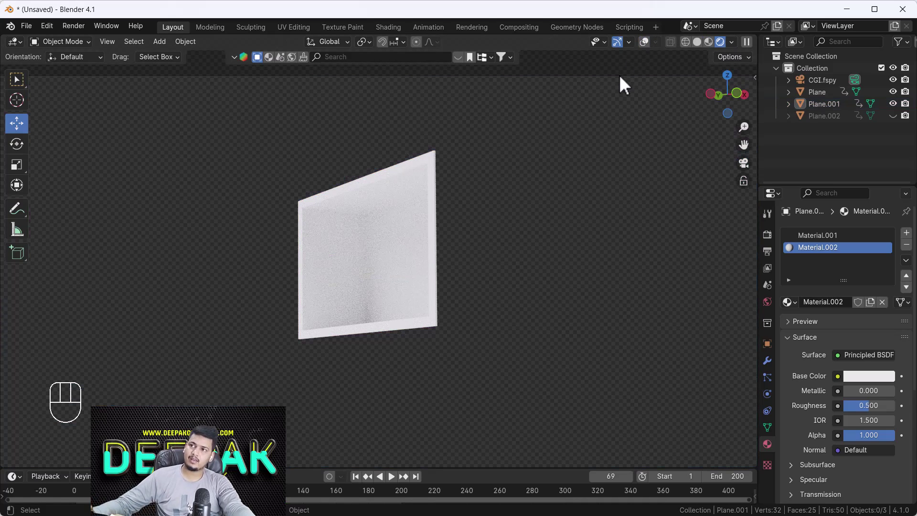
{"action": "left_click", "coordinate": [644, 43]}
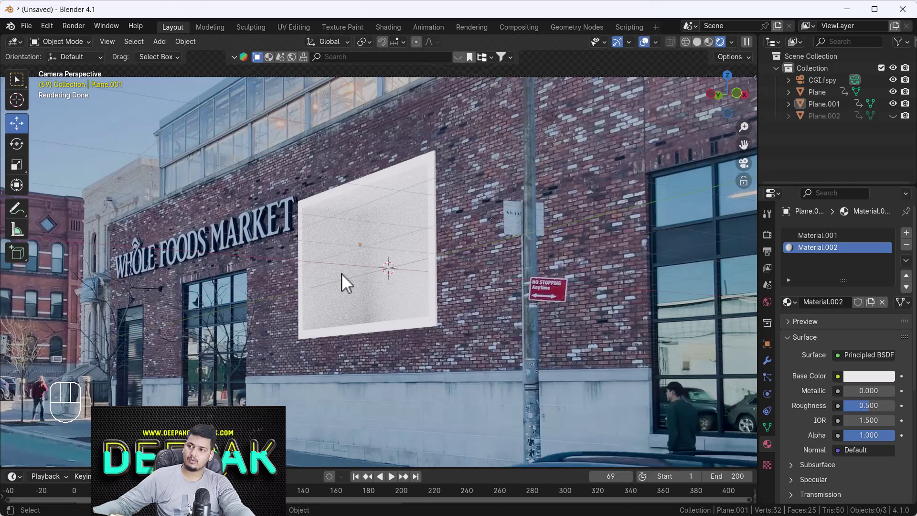
- Unhide Plane.002 and delete all of its animation keyframes with the timeline at frame 1
{"action": "key", "text": "alt+h"}
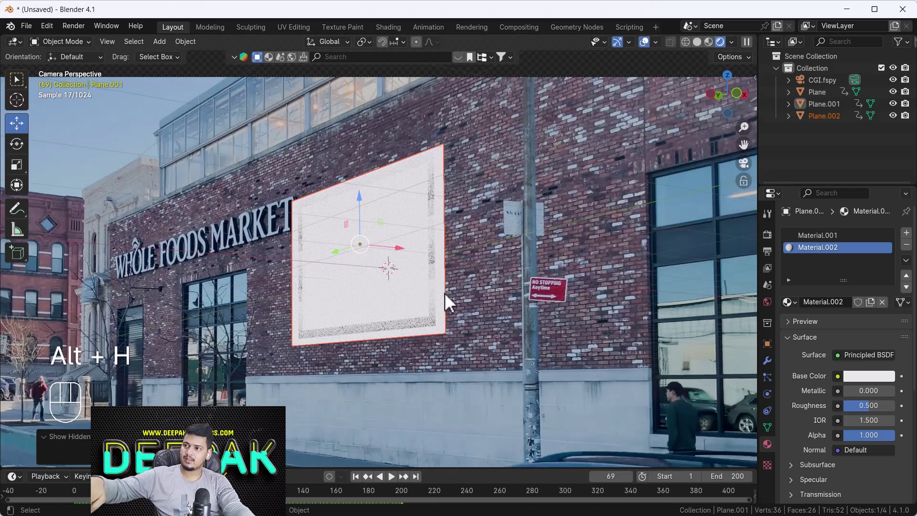
{"action": "left_click", "coordinate": [443, 219]}
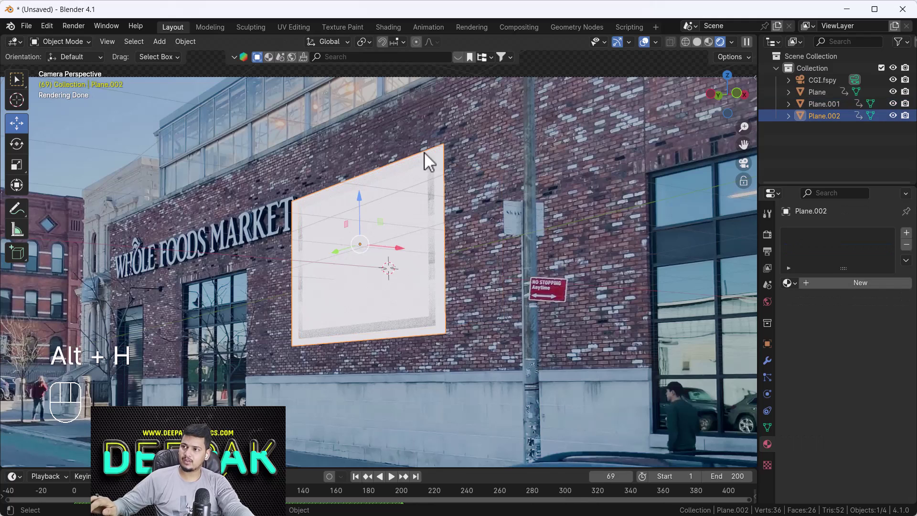
{"action": "left_click", "coordinate": [356, 477]}
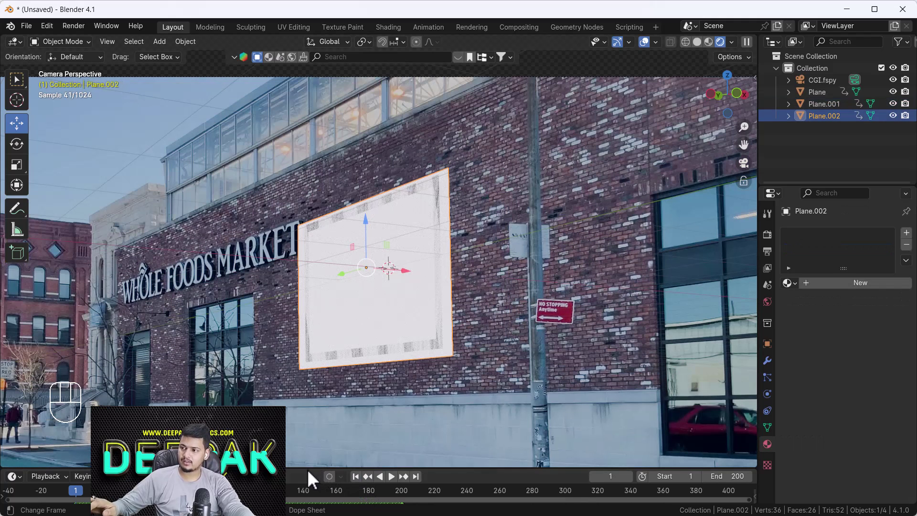
{"action": "left_click_drag", "start_coordinate": [307, 466], "coordinate": [310, 430]}
{"action": "left_click_drag", "start_coordinate": [450, 489], "coordinate": [53, 459]}
{"action": "key", "text": "Delete"}
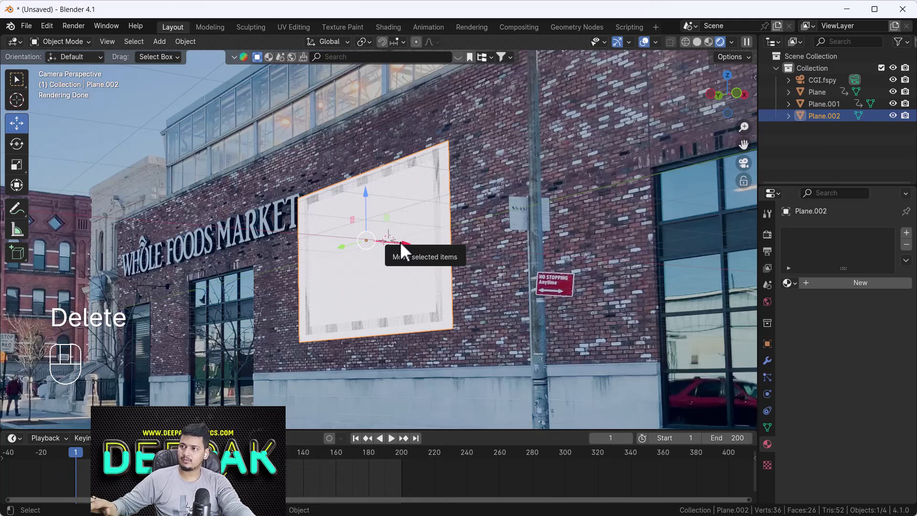
- Scale Plane.002 down slightly so it clears the wall lettering, and view it through the camera in rendered shading
{"action": "left_click_drag", "start_coordinate": [399, 242], "coordinate": [399, 242]}
{"action": "key", "text": "s"}
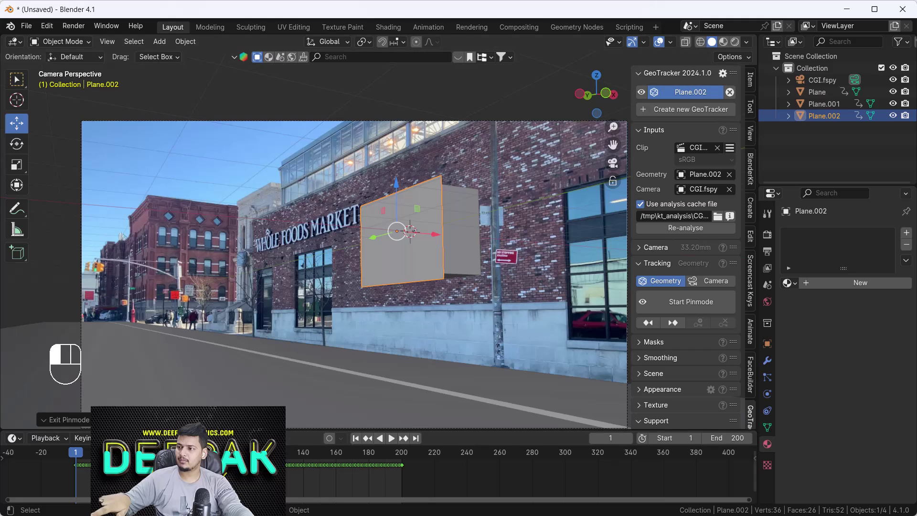
{"action": "middle_click_drag", "start_coordinate": [334, 382], "coordinate": [400, 345]}
{"action": "key", "text": "KP_0"}
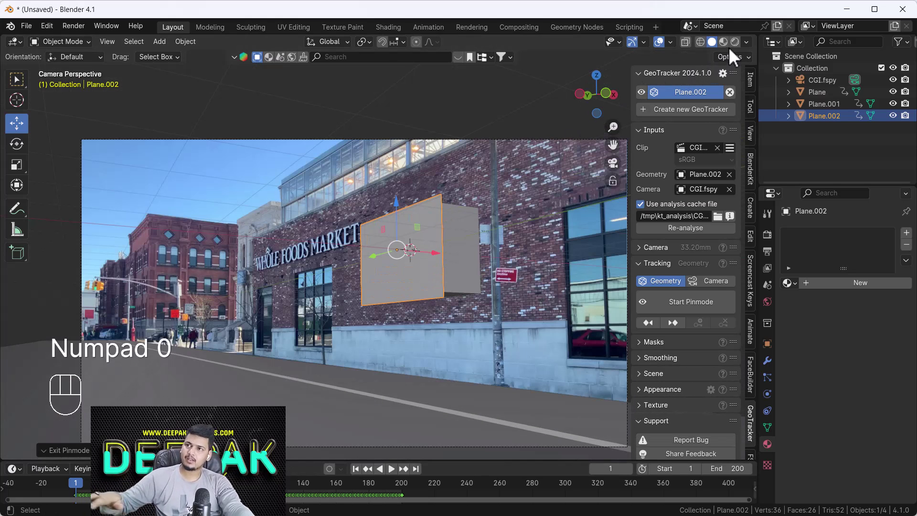
{"action": "key", "text": "n"}
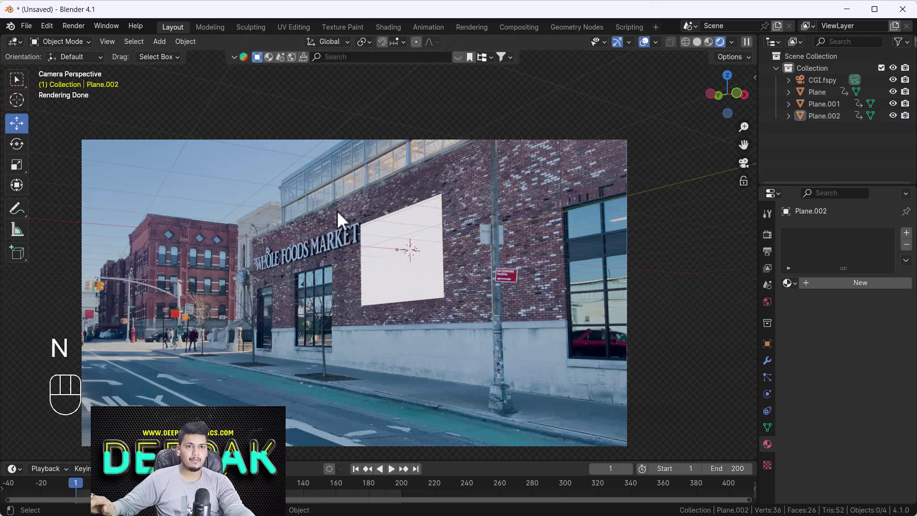
{"action": "scroll", "coordinate": [390, 253], "scroll_direction": "up", "scroll_amount": 3}
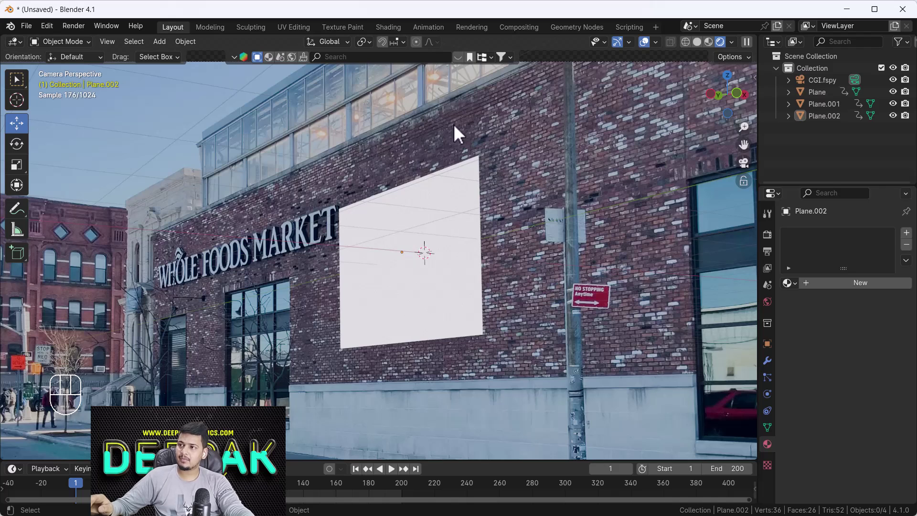
- Try creating a GeoTracker texture for Plane.002 from frame 1 without fixing the UVs, and undo the texture and added frame
{"action": "left_click", "coordinate": [442, 280]}
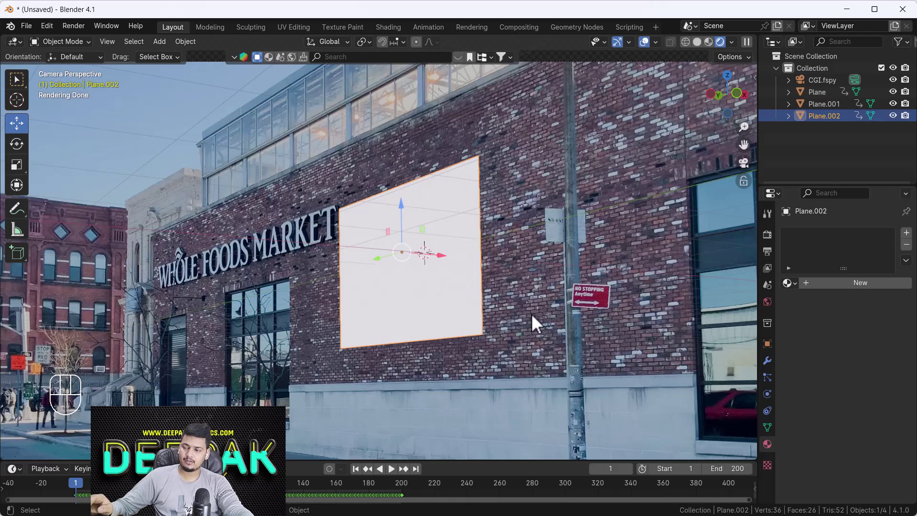
{"action": "key", "text": "n"}
{"action": "scroll", "coordinate": [698, 395], "scroll_direction": "down", "scroll_amount": 1}
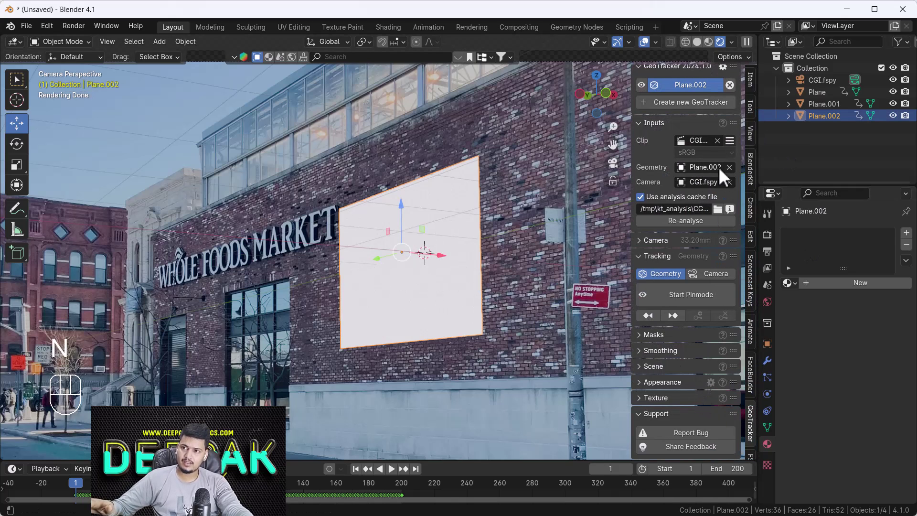
{"action": "left_click", "coordinate": [653, 396]}
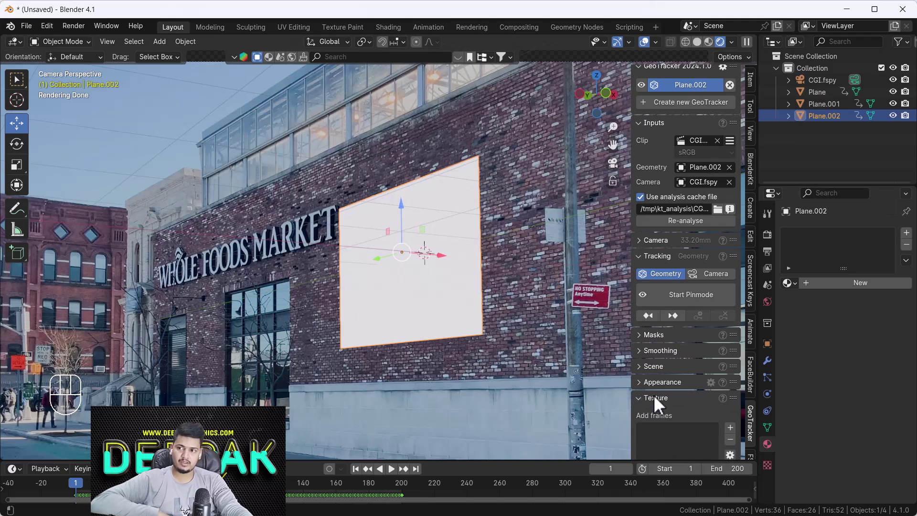
{"action": "scroll", "coordinate": [674, 371], "scroll_direction": "down", "scroll_amount": 3}
{"action": "left_click", "coordinate": [729, 356]}
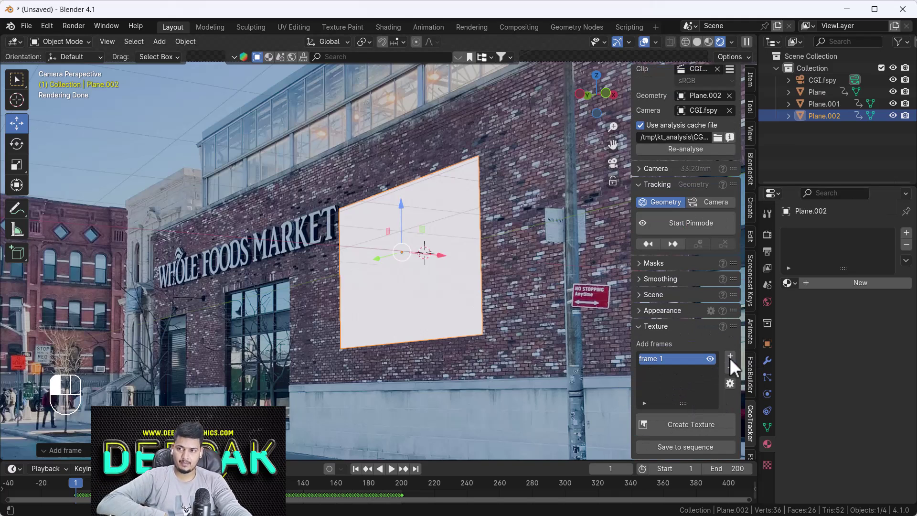
{"action": "left_click", "coordinate": [687, 425]}
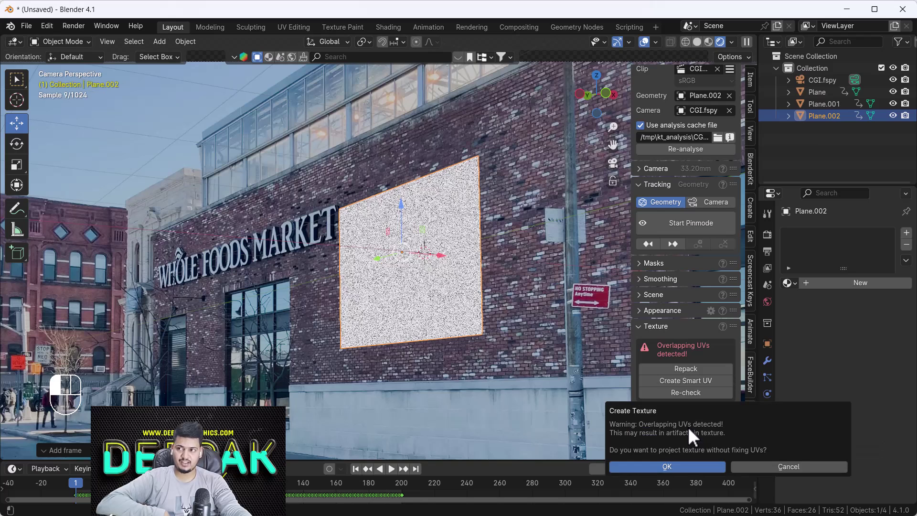
{"action": "left_click", "coordinate": [669, 465]}
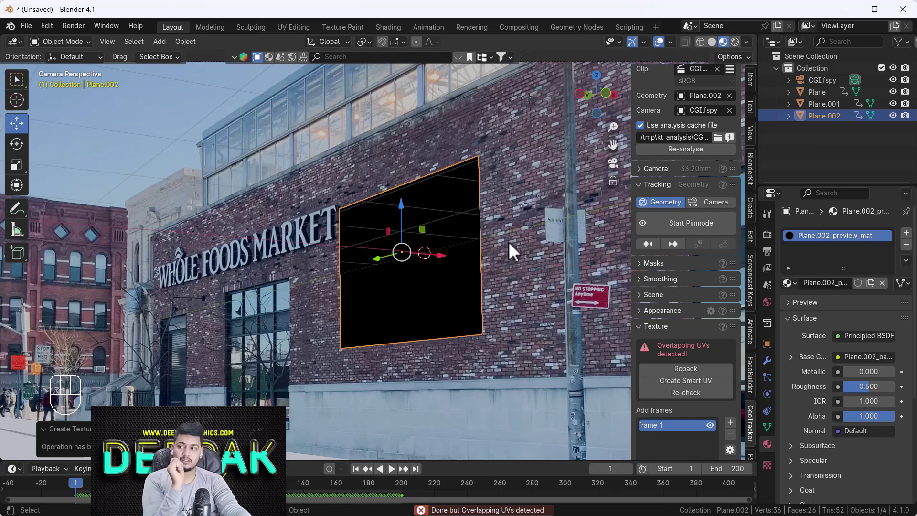
{"action": "key", "text": "ctrl+z"}
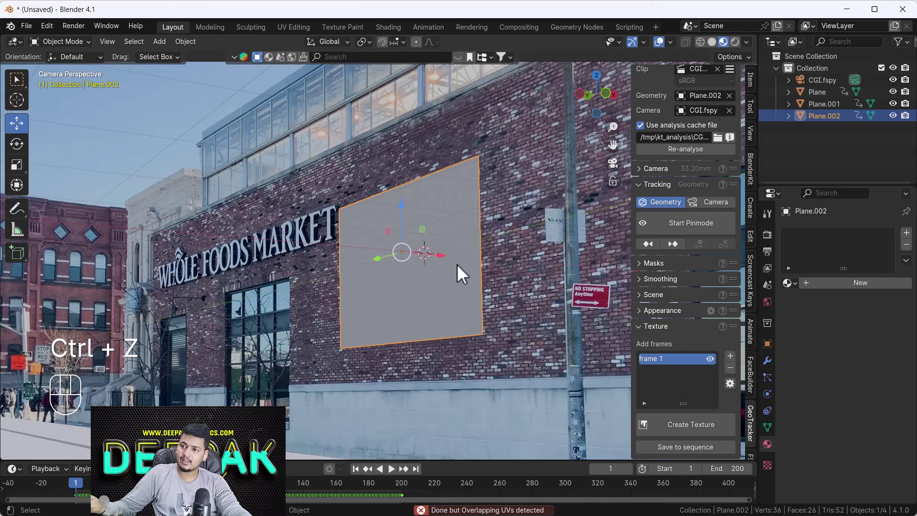
{"action": "key", "text": "ctrl+z"}
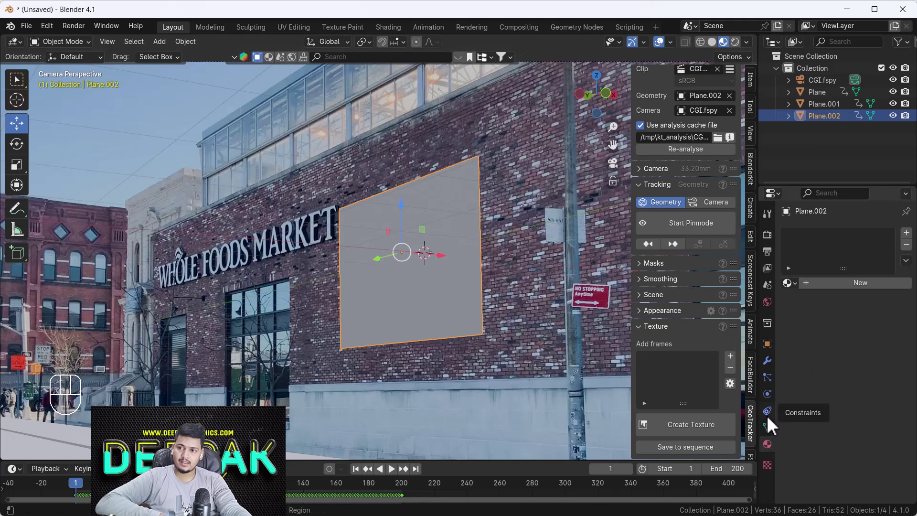
- Remove the existing UV map from Plane.002 and add a fresh one
{"action": "left_click", "coordinate": [767, 428]}
{"action": "scroll", "coordinate": [792, 409], "scroll_direction": "down", "scroll_amount": 1}
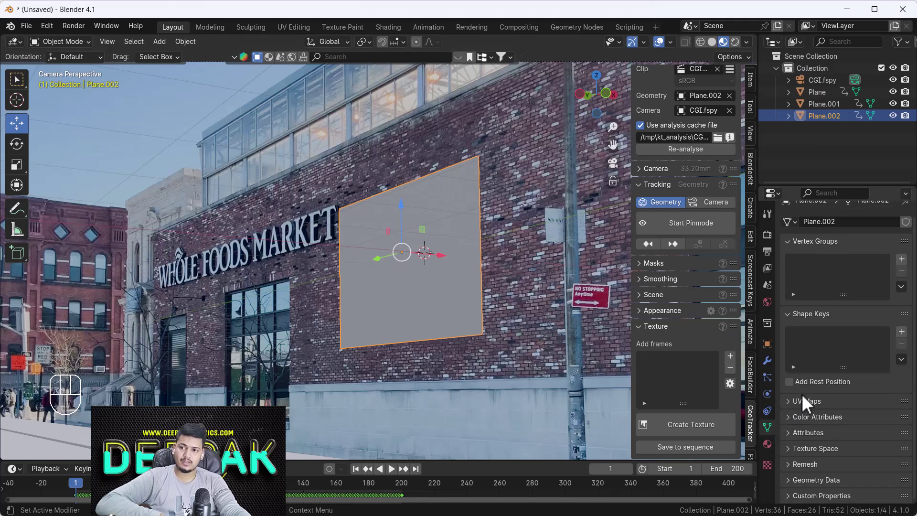
{"action": "left_click", "coordinate": [803, 395]}
{"action": "left_click", "coordinate": [903, 431]}
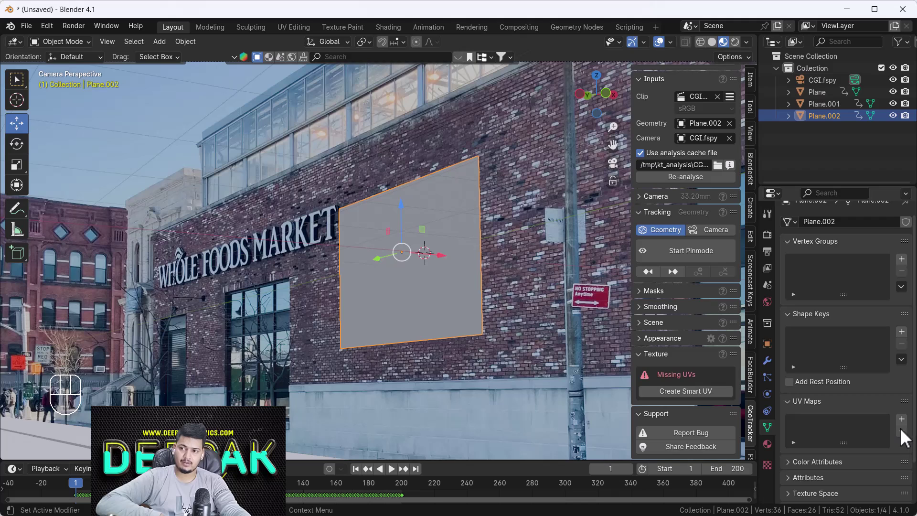
{"action": "left_click", "coordinate": [901, 419]}
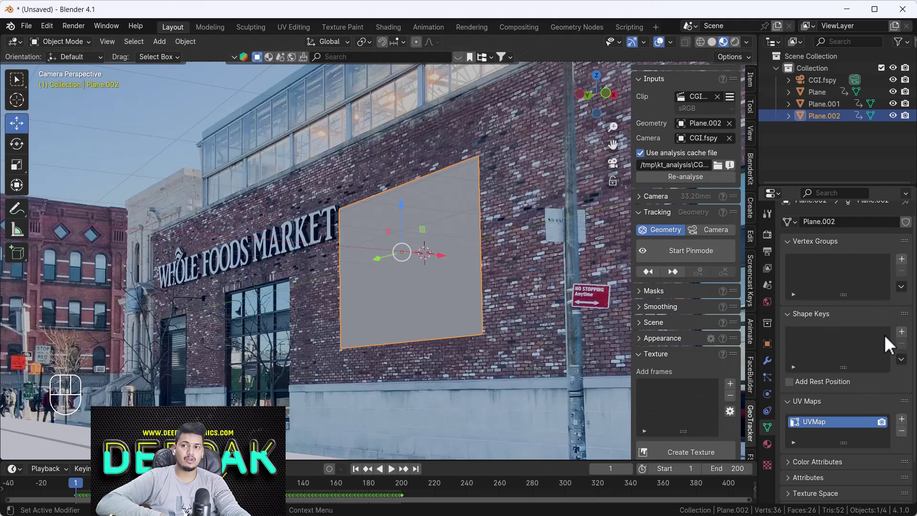
- Add frame 1 to GeoTracker's texture frames, create the projected texture on Plane.002, and preview it in rendered shading
{"action": "left_click", "coordinate": [729, 383]}
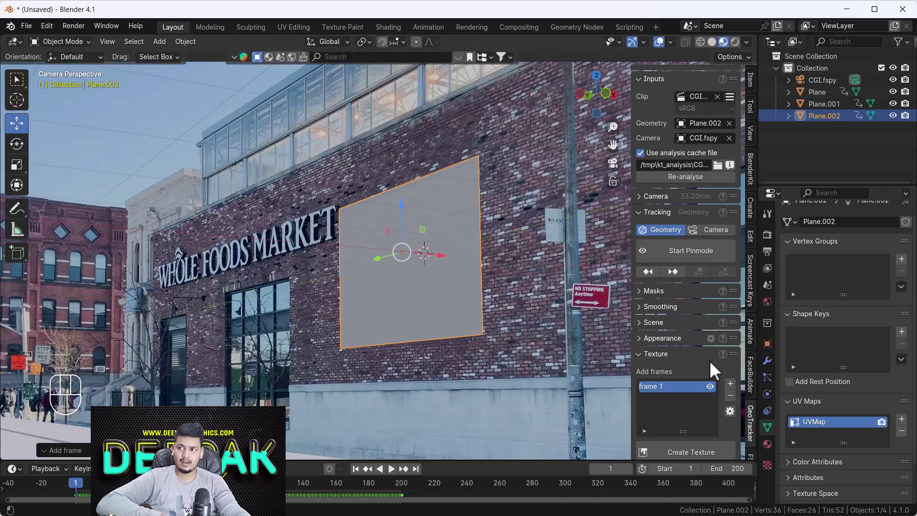
{"action": "scroll", "coordinate": [690, 420], "scroll_direction": "down", "scroll_amount": 1}
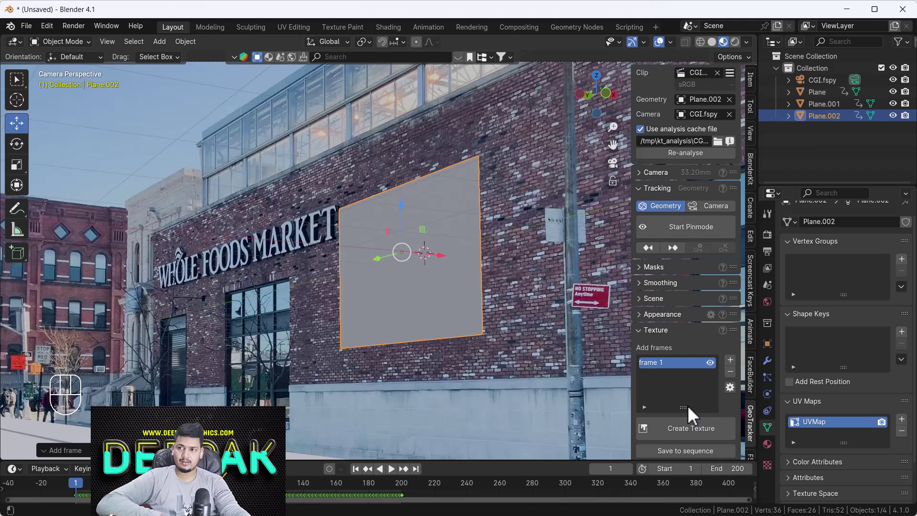
{"action": "left_click", "coordinate": [692, 431]}
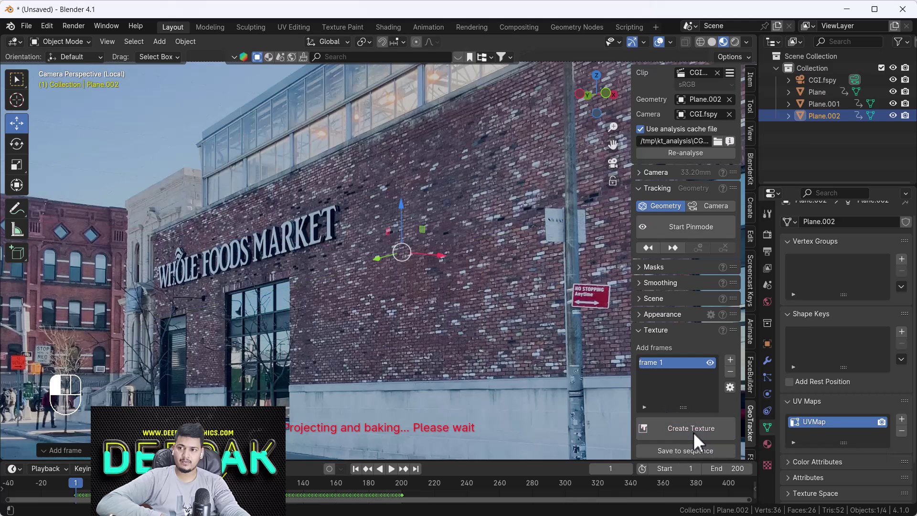
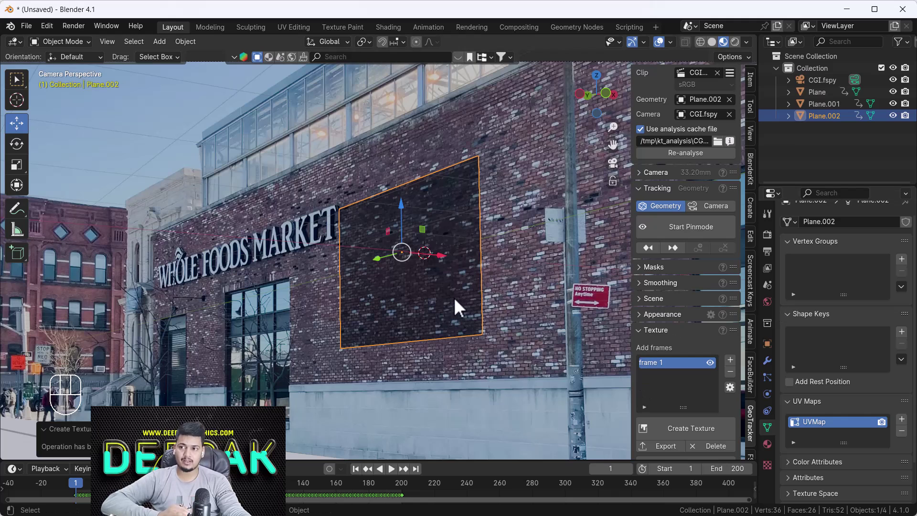
{"action": "left_click", "coordinate": [735, 40]}
{"action": "left_click", "coordinate": [287, 250]}
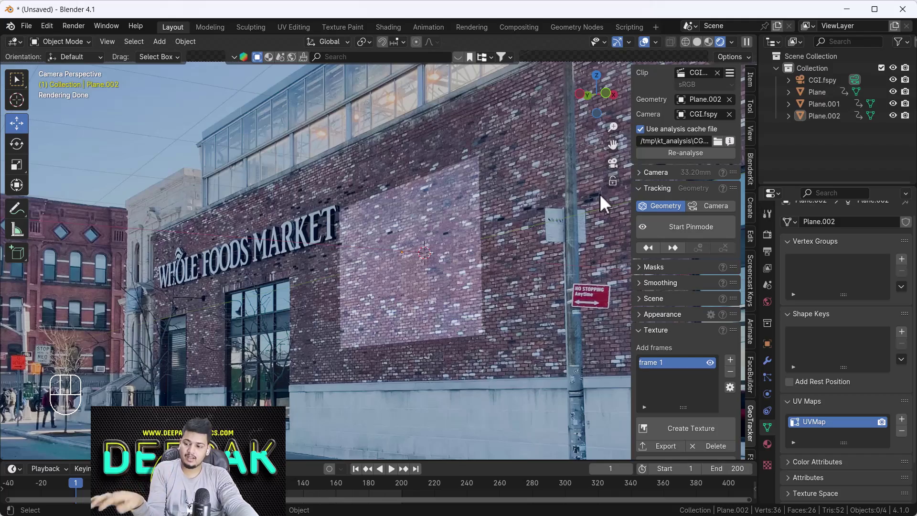
- Split the 3D viewport vertically and turn the new area into a Shader Editor showing Plane.002's material nodes
{"action": "key", "text": "n"}
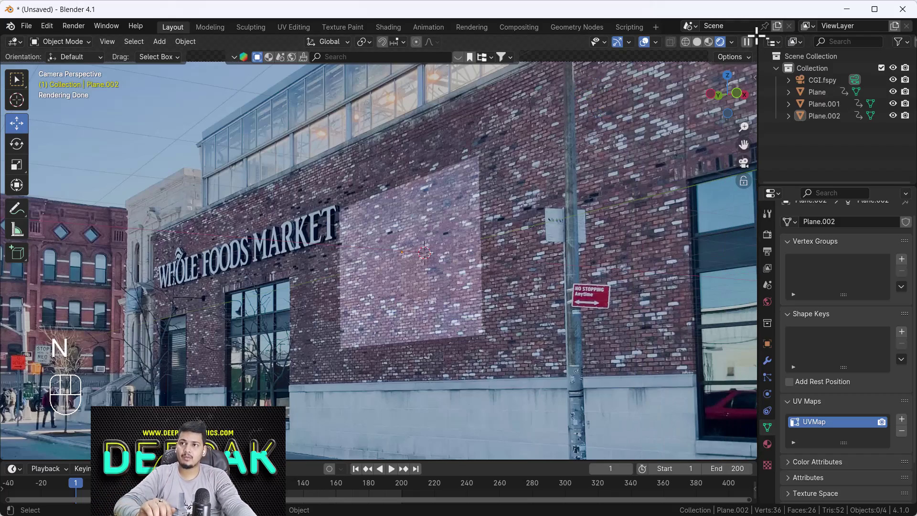
{"action": "left_click_drag", "start_coordinate": [757, 35], "coordinate": [373, 34]}
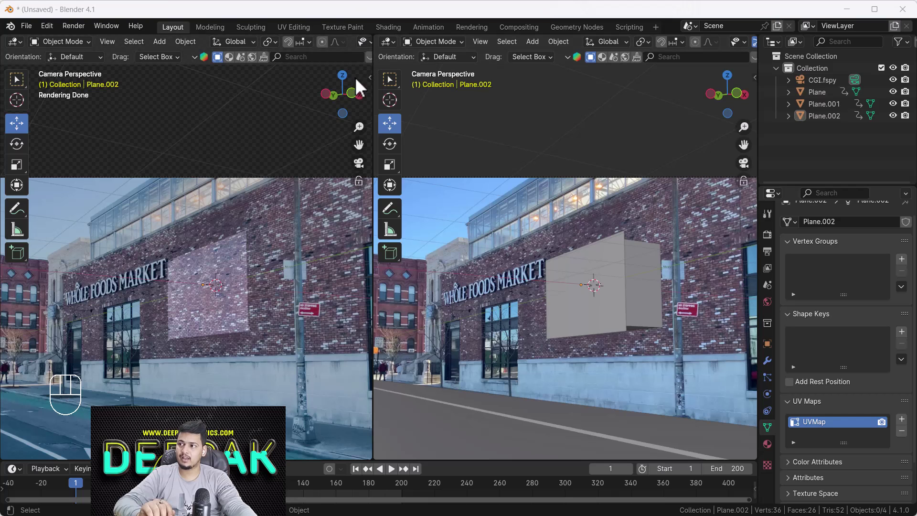
{"action": "left_click", "coordinate": [389, 44]}
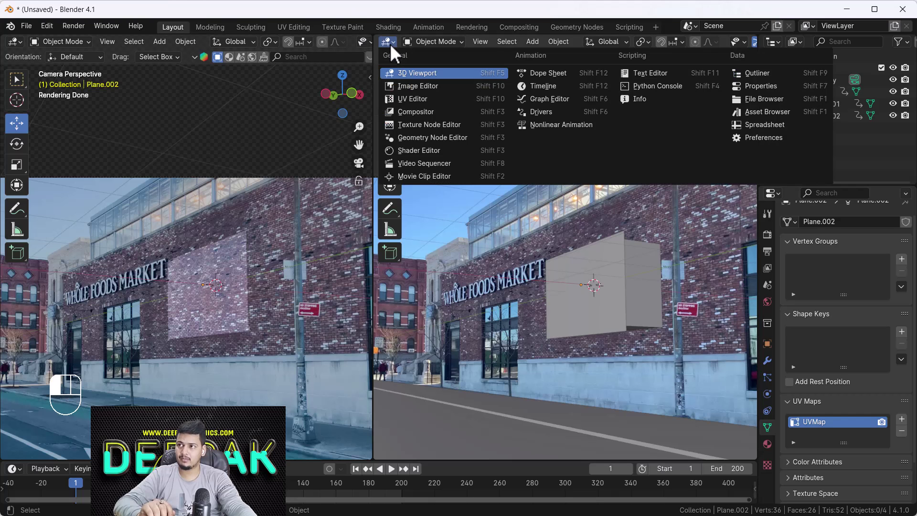
{"action": "left_click", "coordinate": [419, 152]}
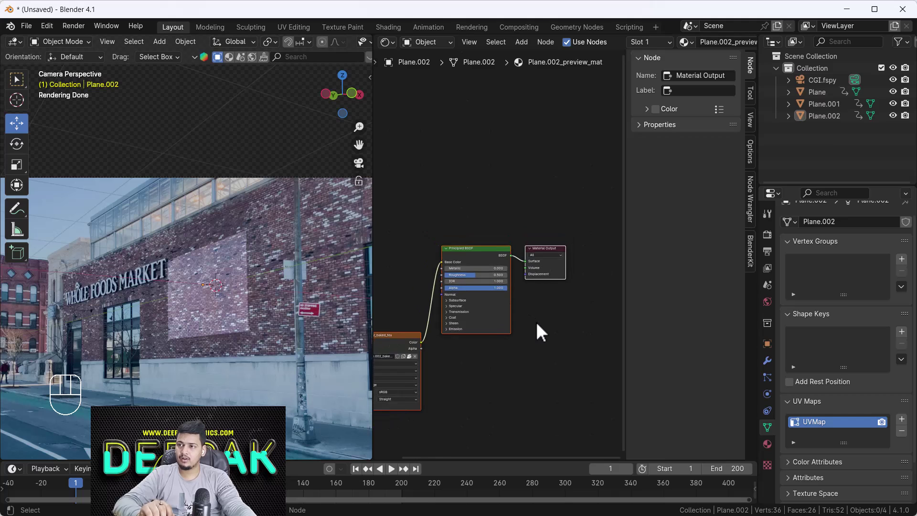
{"action": "key", "text": "n"}
{"action": "middle_click_drag", "start_coordinate": [537, 323], "coordinate": [590, 354]}
- Show the World shader nodes and set the Background node's strength to 0.5
{"action": "left_click", "coordinate": [437, 42]}
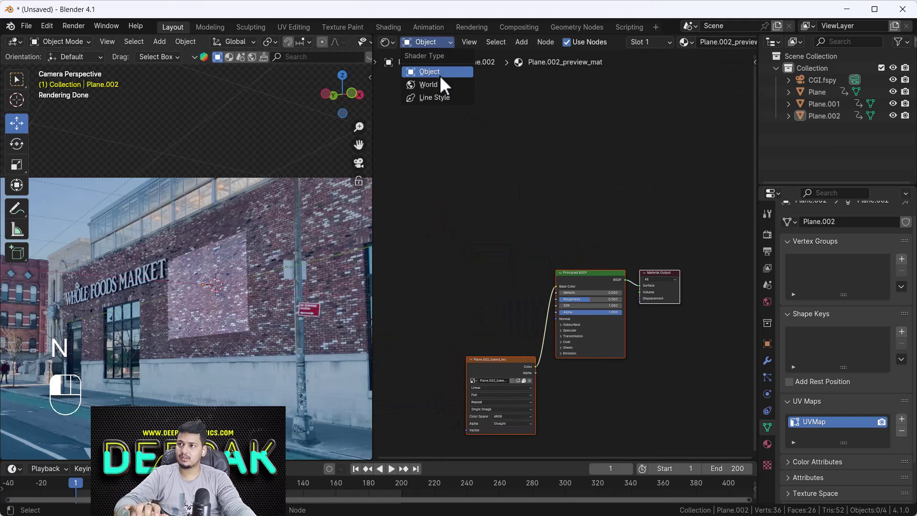
{"action": "left_click", "coordinate": [433, 43]}
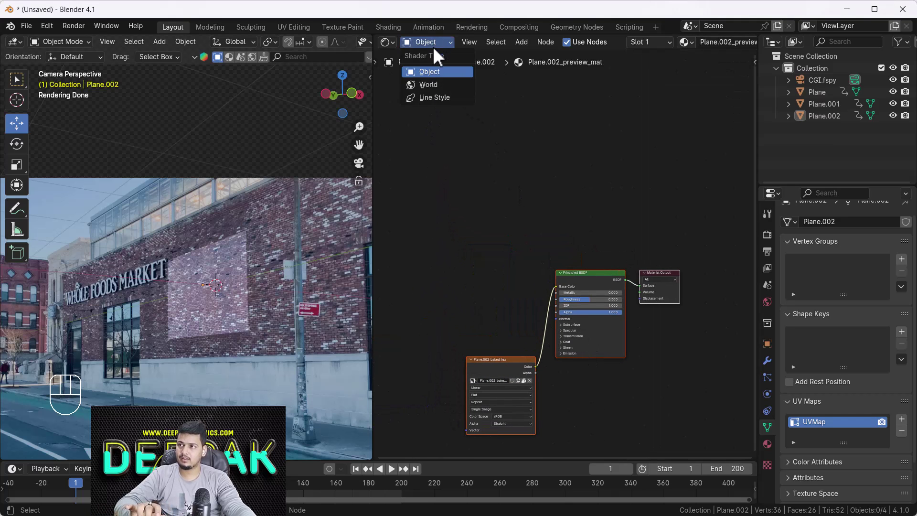
{"action": "left_click", "coordinate": [429, 84]}
{"action": "scroll", "coordinate": [598, 278], "scroll_direction": "up", "scroll_amount": 5}
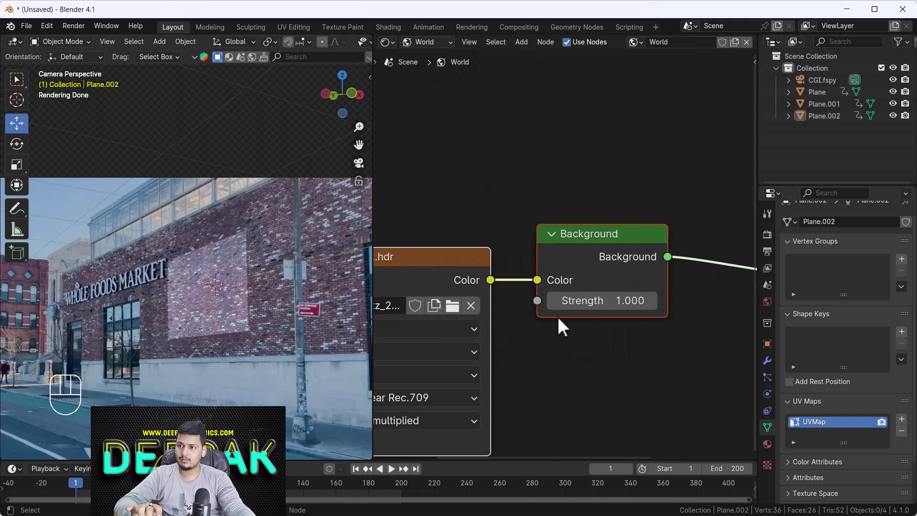
{"action": "scroll", "coordinate": [206, 311], "scroll_direction": "up", "scroll_amount": 5}
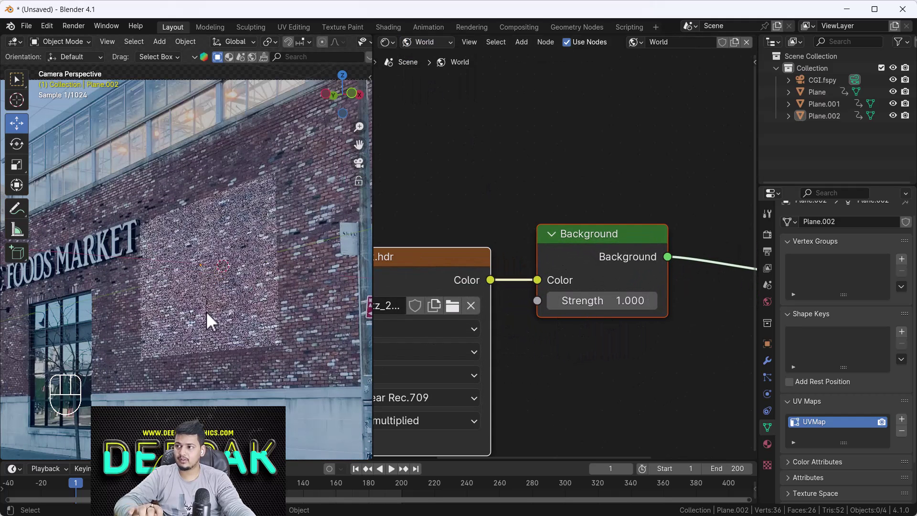
{"action": "left_click", "coordinate": [631, 301]}
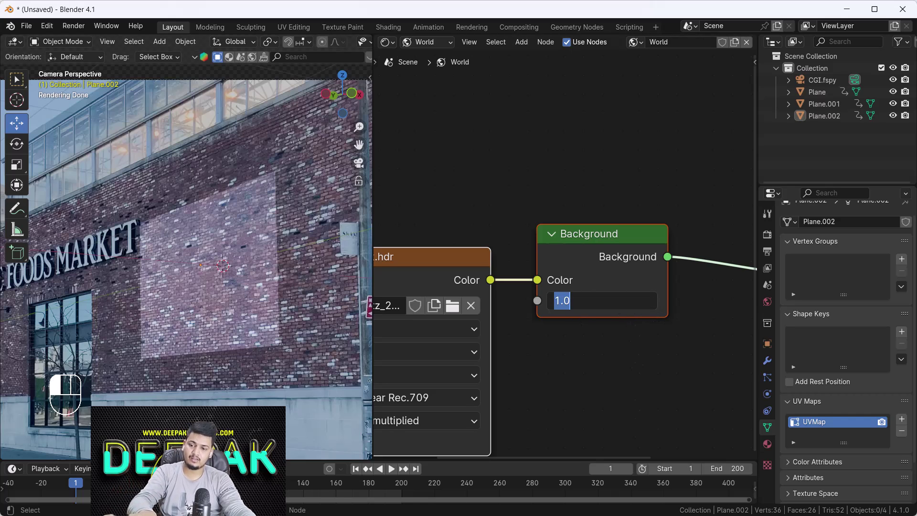
{"action": "key", "text": "Return"}
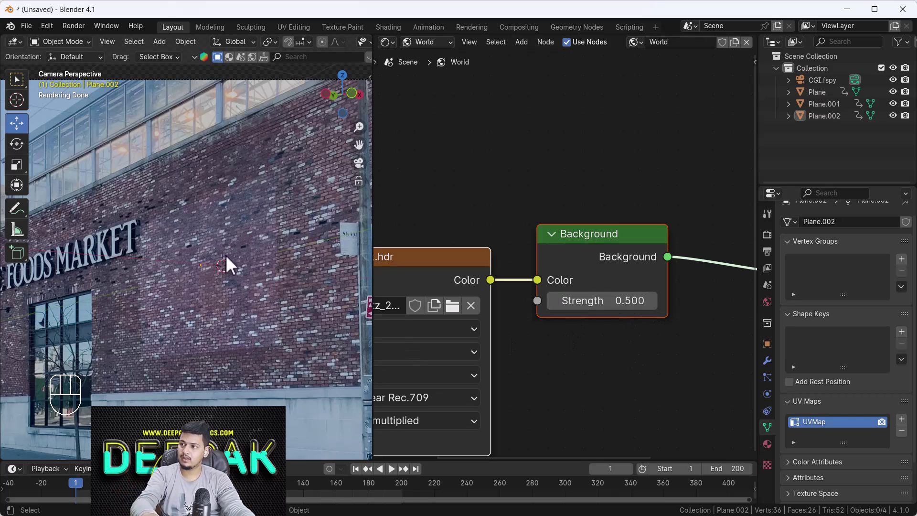
- Try World Background strengths of 0.3, 0.2 and 0 to compare the plane's brightness with the brick wall
{"action": "left_click", "coordinate": [631, 301]}
{"action": "type", "text": "0.3"}
{"action": "key", "text": "Return"}
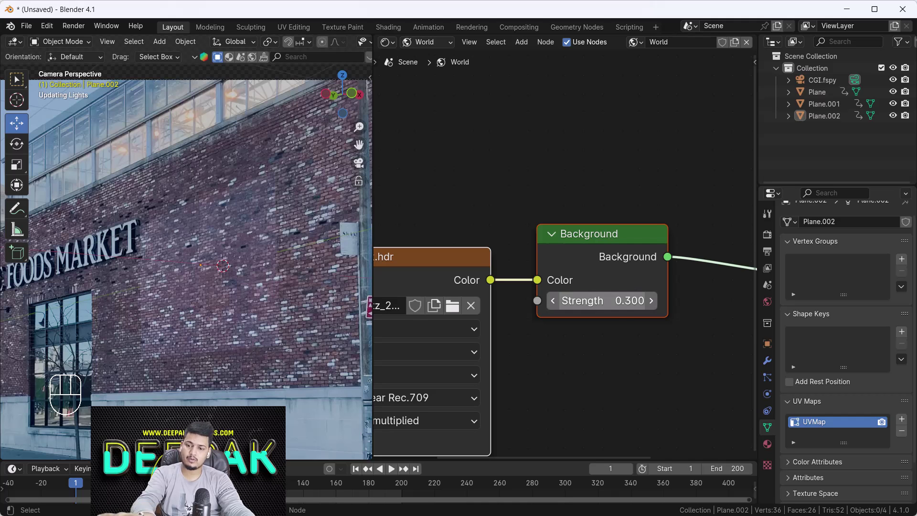
{"action": "scroll", "coordinate": [171, 296], "scroll_direction": "down", "scroll_amount": 4}
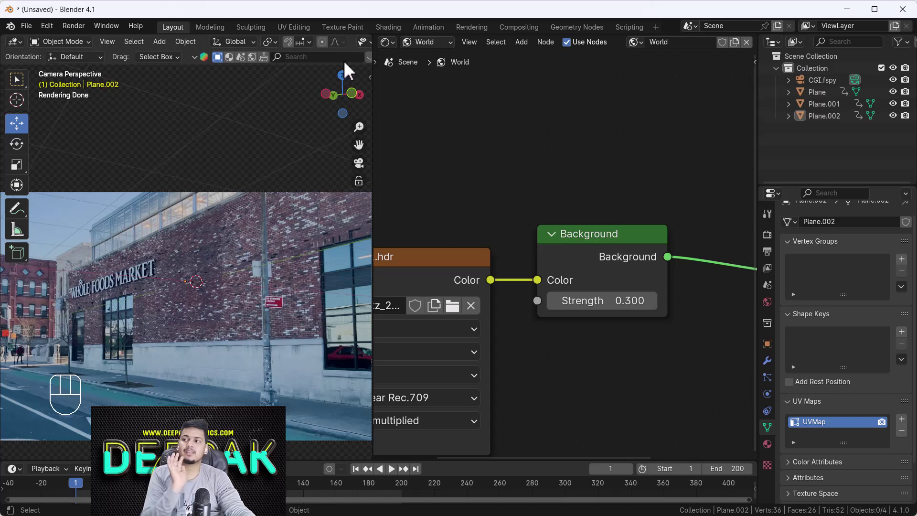
{"action": "left_click", "coordinate": [600, 293]}
{"action": "type", "text": "0.2"}
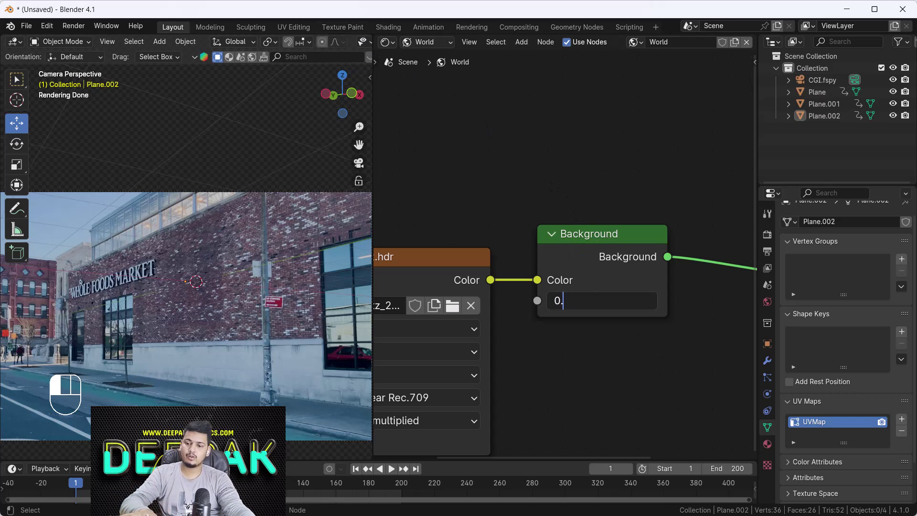
{"action": "key", "text": "Return"}
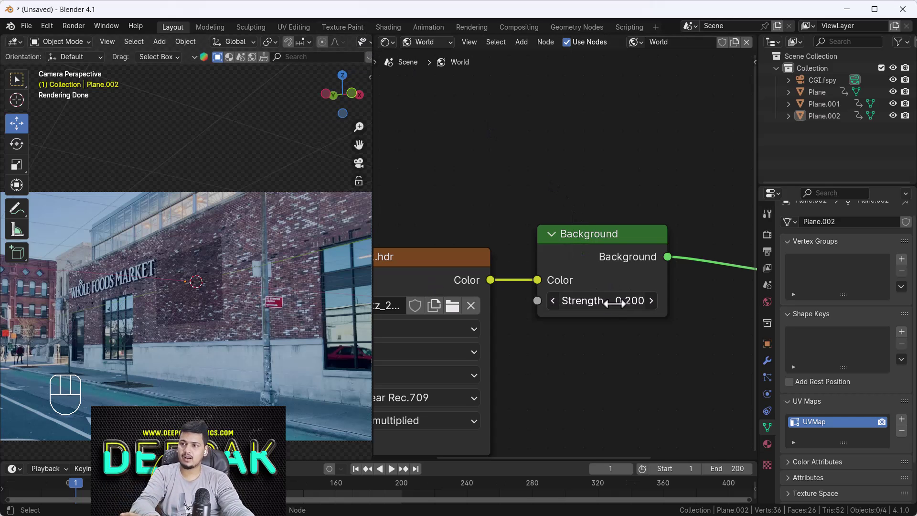
{"action": "left_click", "coordinate": [604, 301]}
{"action": "type", "text": "0"}
{"action": "key", "text": "Return"}
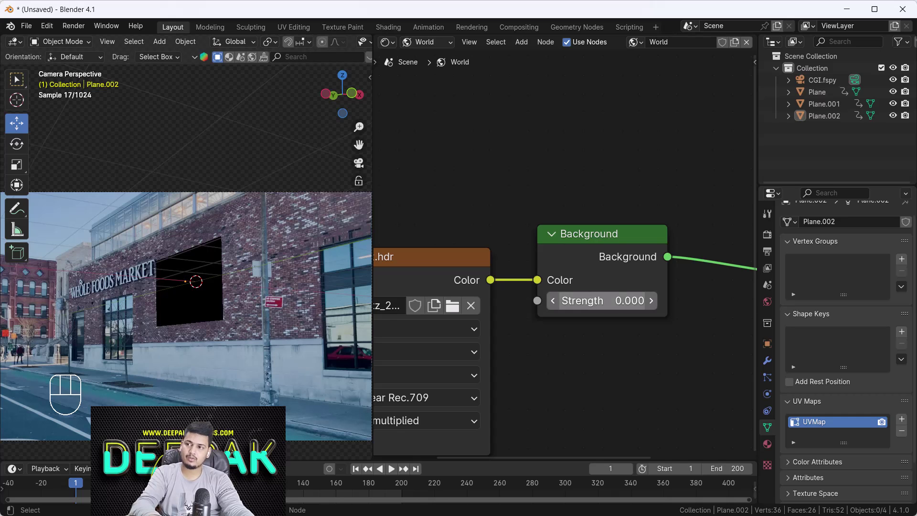
- Set the World Background node's strength to 0.35
{"action": "left_click", "coordinate": [607, 300]}
{"action": "type", "text": "0.3"}
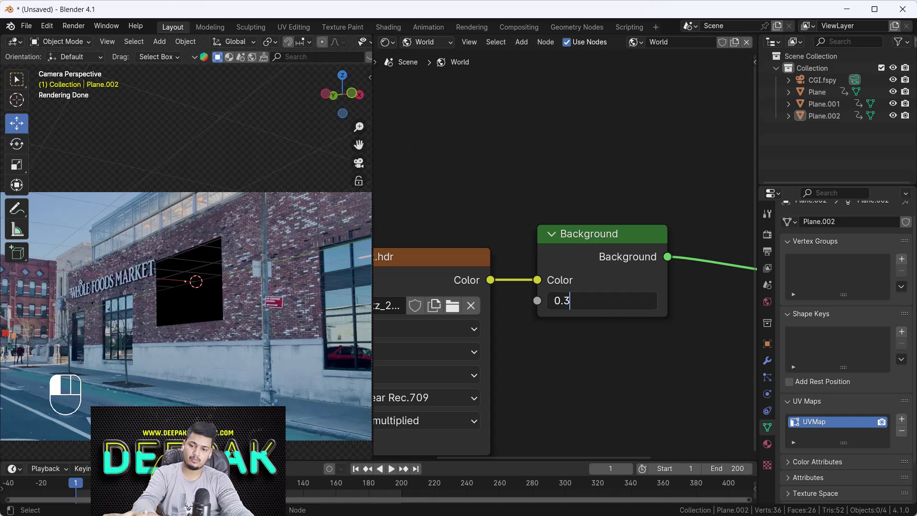
{"action": "type", "text": "5"}
{"action": "key", "text": "Return"}
- Close the Shader Editor area by expanding the 3D viewport over it, and return the viewport to solid shading
{"action": "left_click", "coordinate": [190, 379]}
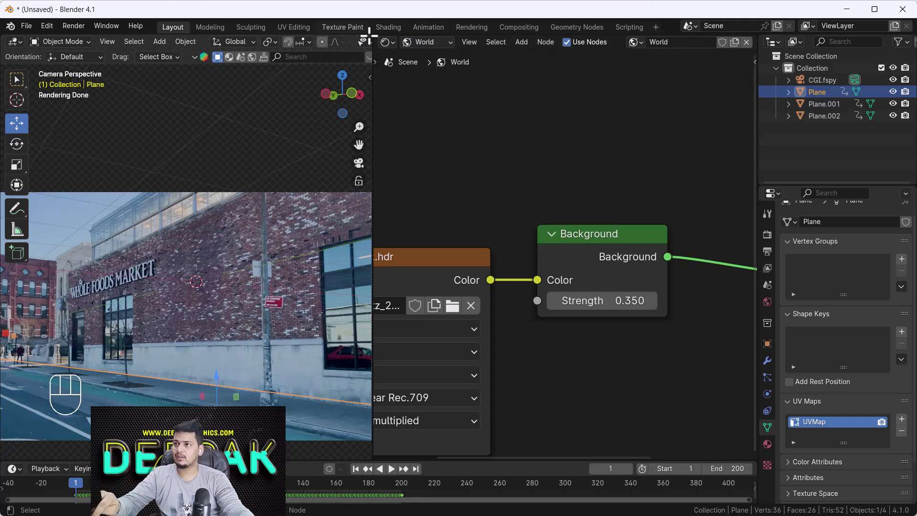
{"action": "left_click_drag", "start_coordinate": [369, 34], "coordinate": [446, 268]}
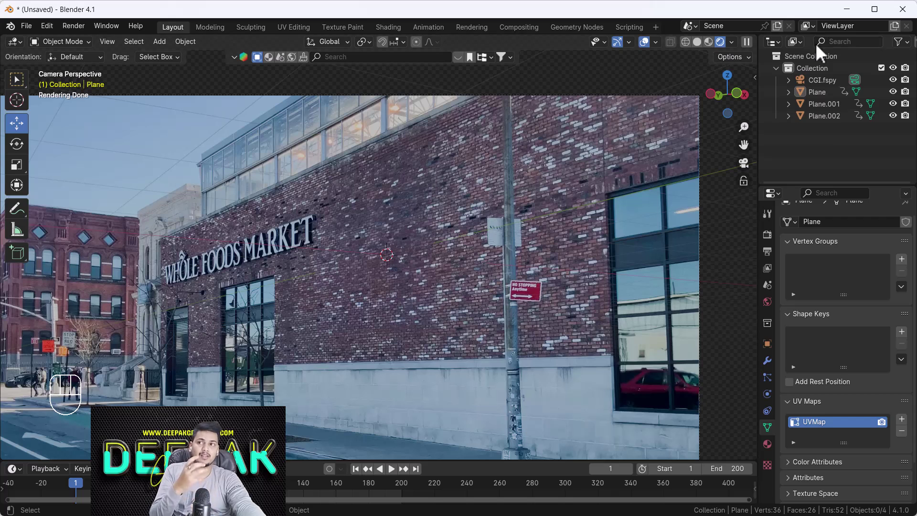
{"action": "left_click", "coordinate": [698, 42]}
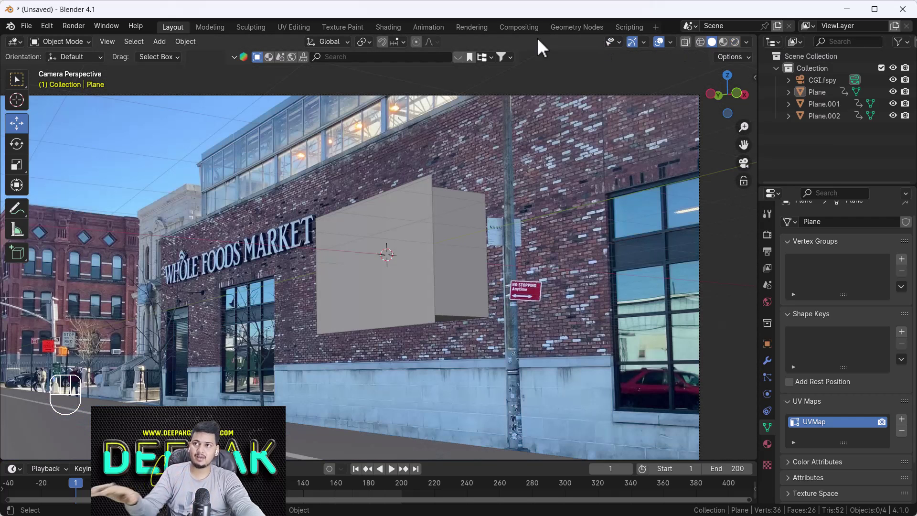
- Add an Arrows empty at the world origin, scale it up by about 3.14, and apply its scale
{"action": "left_click", "coordinate": [361, 308]}
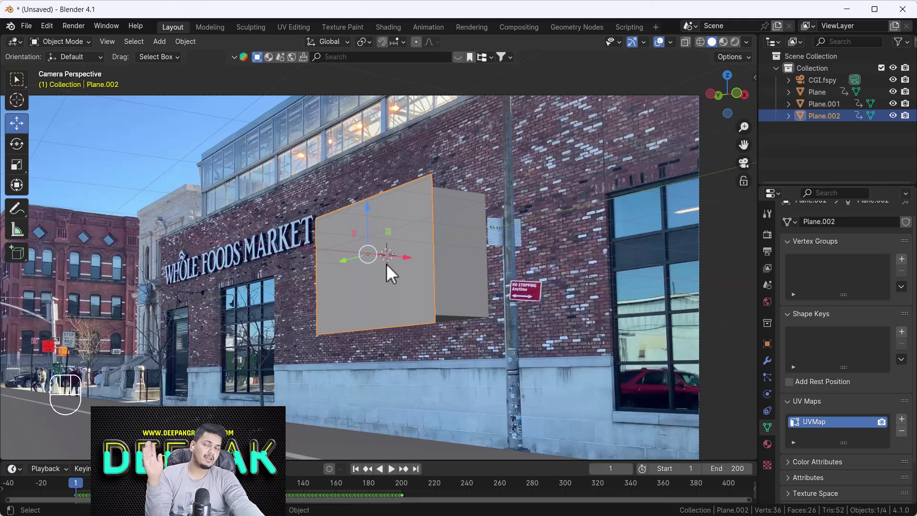
{"action": "key", "text": "shift+a"}
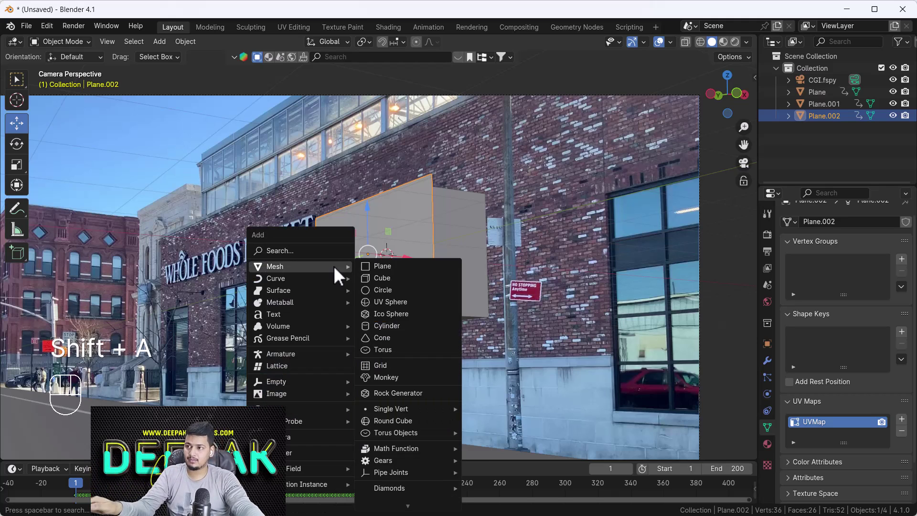
{"action": "mouse_move", "coordinate": [277, 381]}
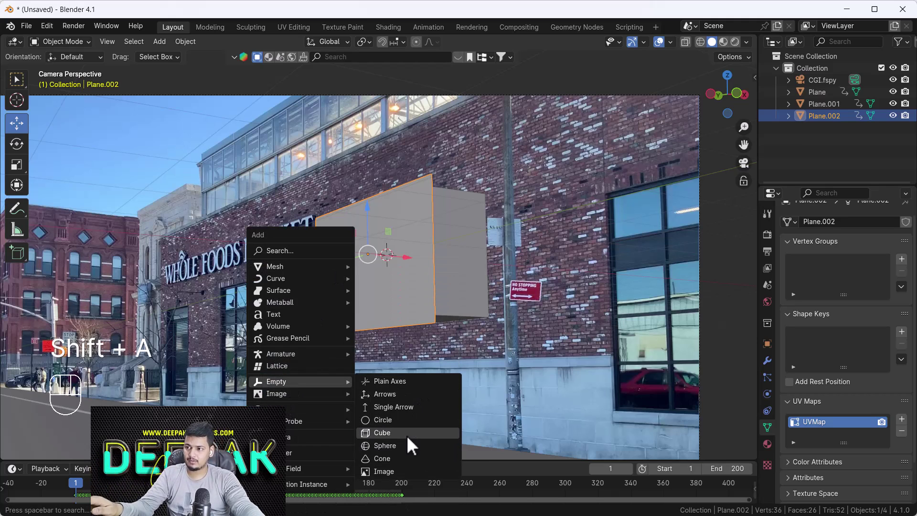
{"action": "left_click", "coordinate": [396, 397]}
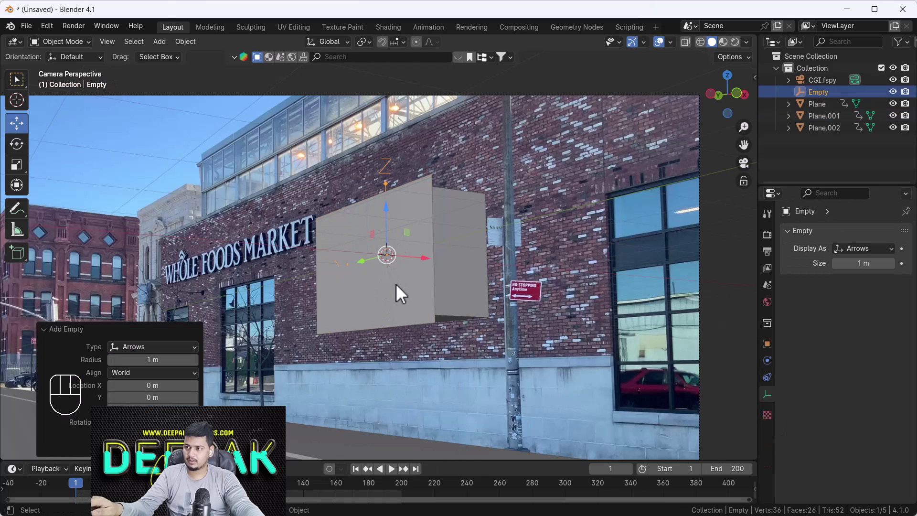
{"action": "key", "text": "s"}
{"action": "left_click", "coordinate": [385, 306]}
{"action": "key", "text": "ctrl+a"}
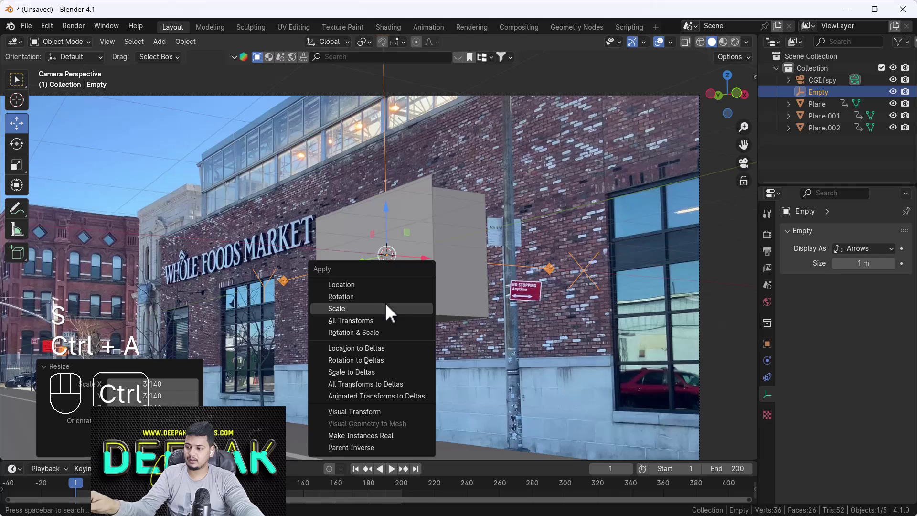
{"action": "left_click", "coordinate": [353, 308]}
- Parent Plane.002 to the Arrows empty with Keep Transform, and test-move the empty alone without keeping the movement
{"action": "left_click", "coordinate": [401, 210]}
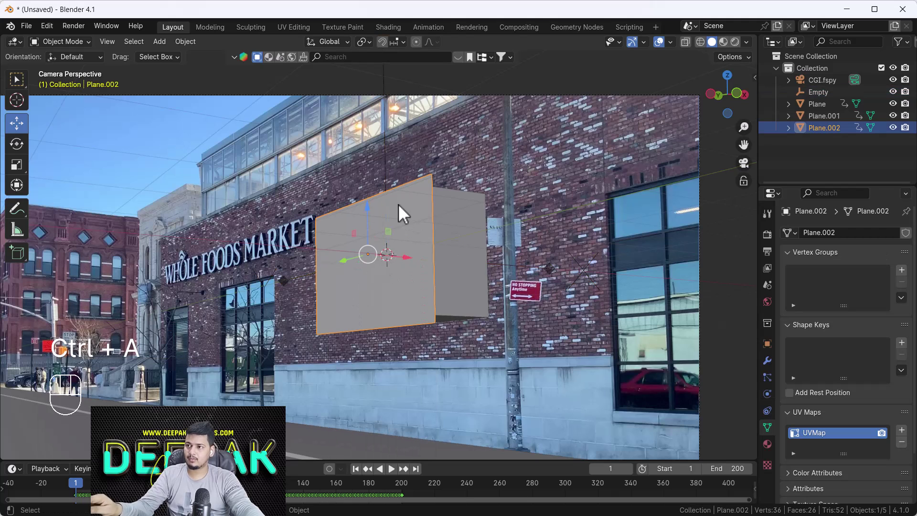
{"action": "left_click", "coordinate": [384, 123], "text": "shift"}
{"action": "key", "text": "ctrl+p"}
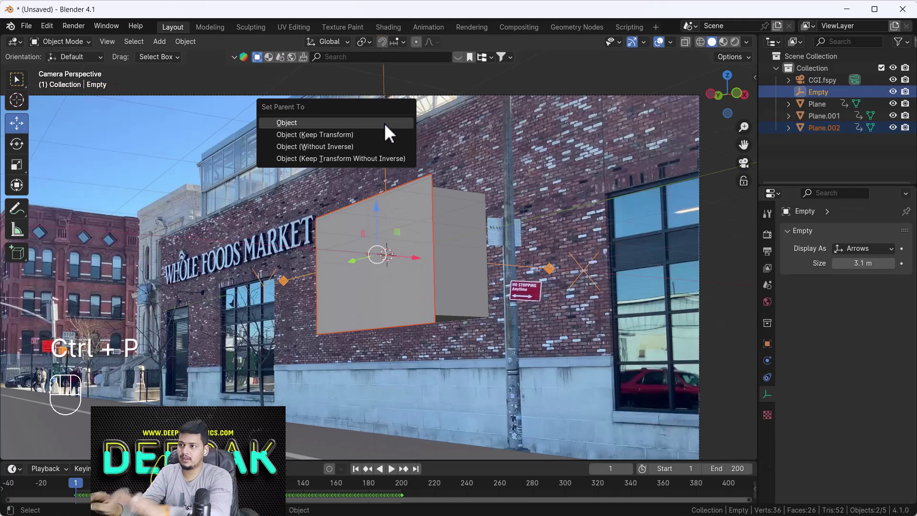
{"action": "left_click", "coordinate": [369, 134]}
{"action": "middle_click_drag", "start_coordinate": [370, 134], "coordinate": [411, 248], "text": "shift"}
{"action": "left_click", "coordinate": [403, 311]}
{"action": "key", "text": "g"}
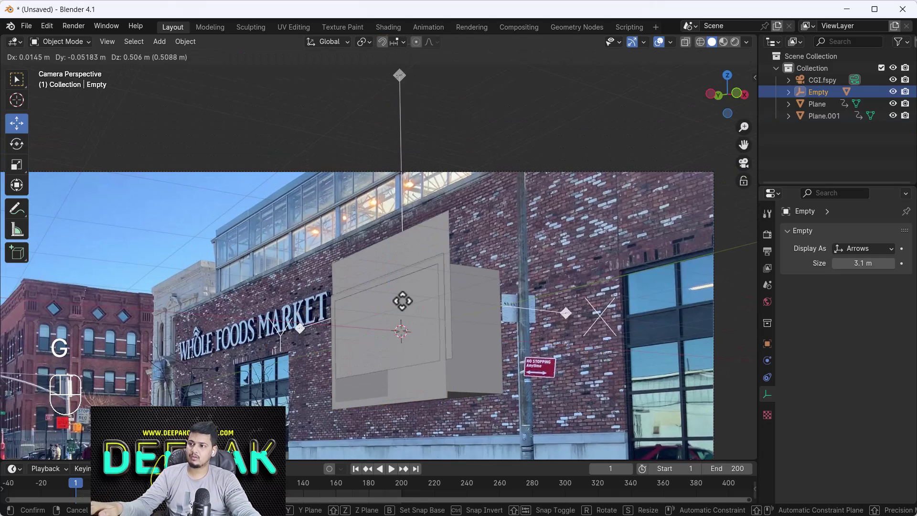
{"action": "left_click", "coordinate": [398, 241]}
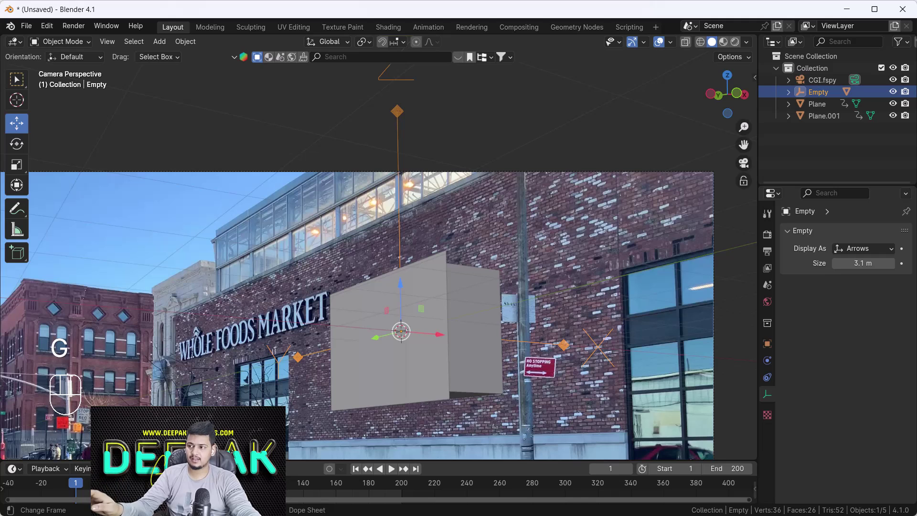
- Enlarge the timeline and insert a Location & Rotation keyframe on the empty at frame 1
{"action": "left_click_drag", "start_coordinate": [268, 461], "coordinate": [268, 434]}
{"action": "scroll", "coordinate": [304, 314], "scroll_direction": "down", "scroll_amount": 2}
{"action": "scroll", "coordinate": [331, 300], "scroll_direction": "down", "scroll_amount": 2, "text": "shift"}
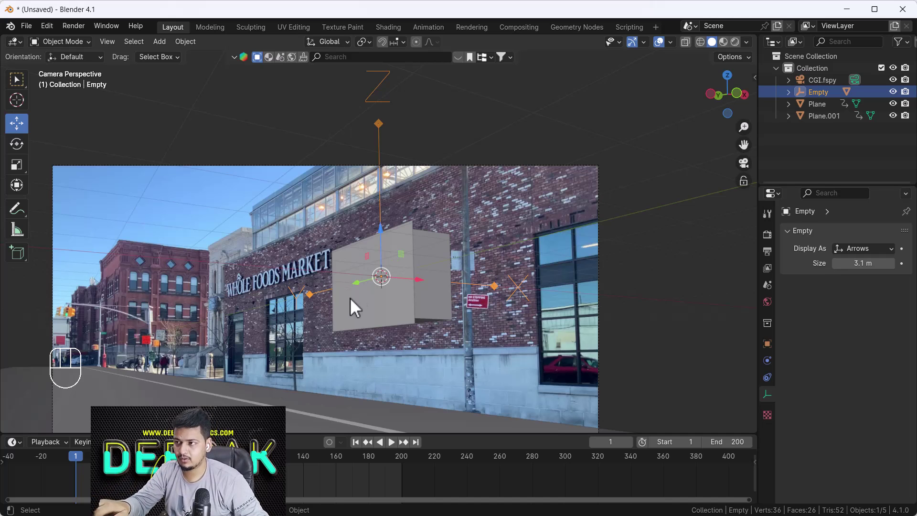
{"action": "key", "text": "k"}
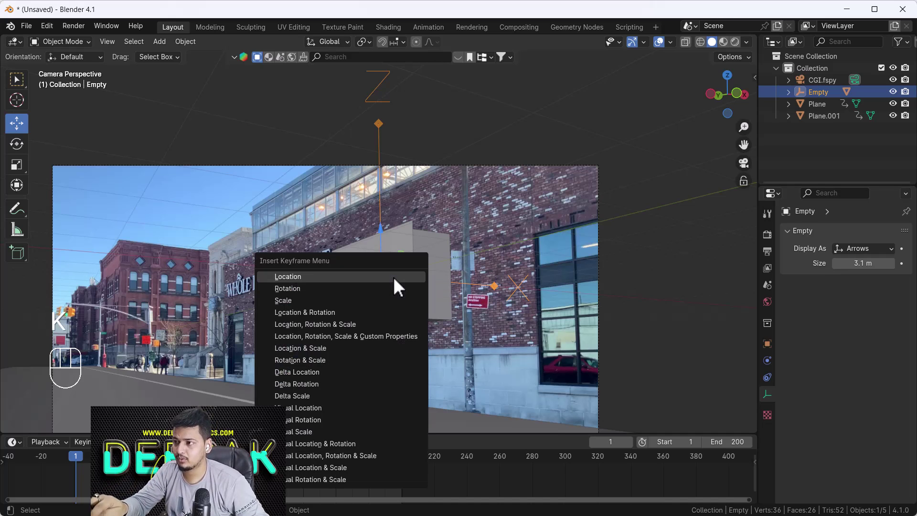
{"action": "left_click", "coordinate": [310, 312]}
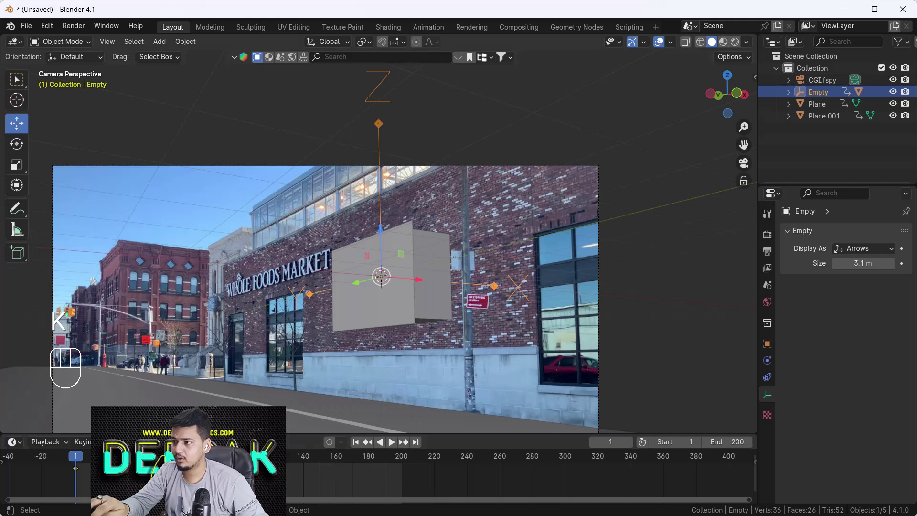
- At frame 40, raise the empty about 5.4 m along Z and insert a Location & Rotation keyframe
{"action": "key", "text": "space"}
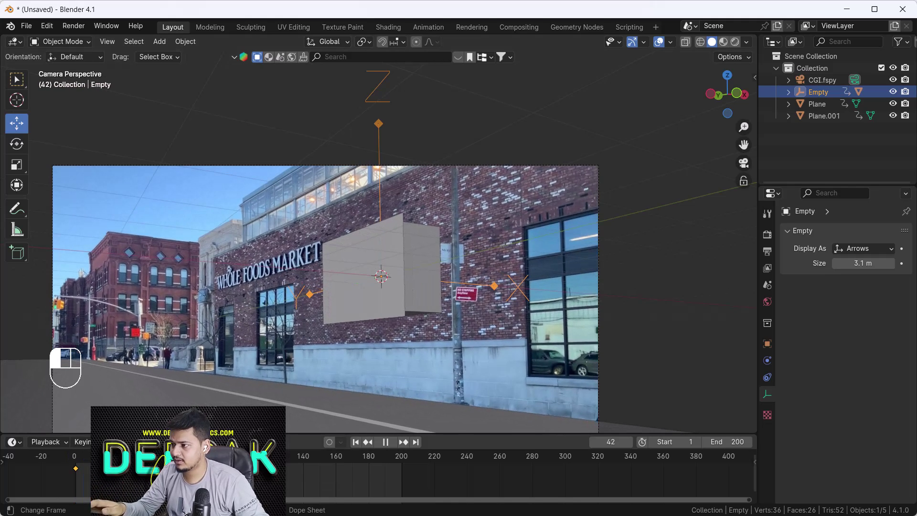
{"action": "left_click", "coordinate": [139, 478]}
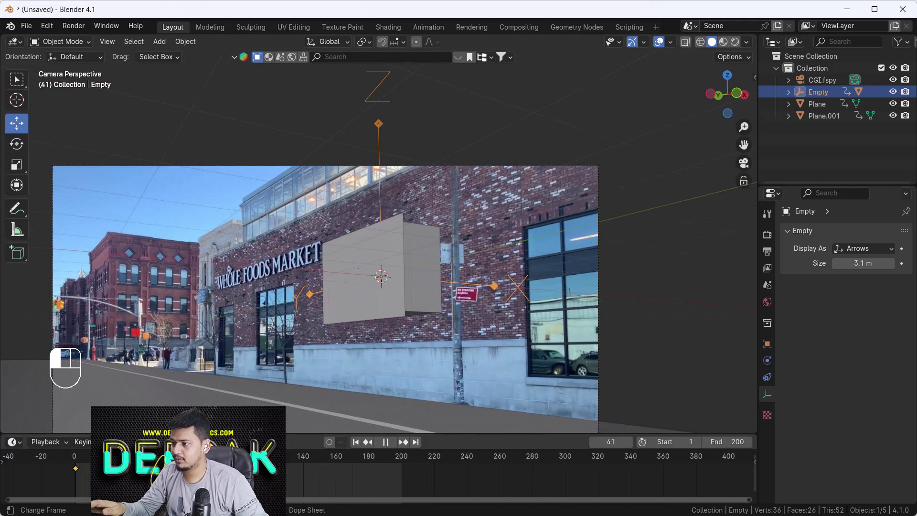
{"action": "key", "text": "space"}
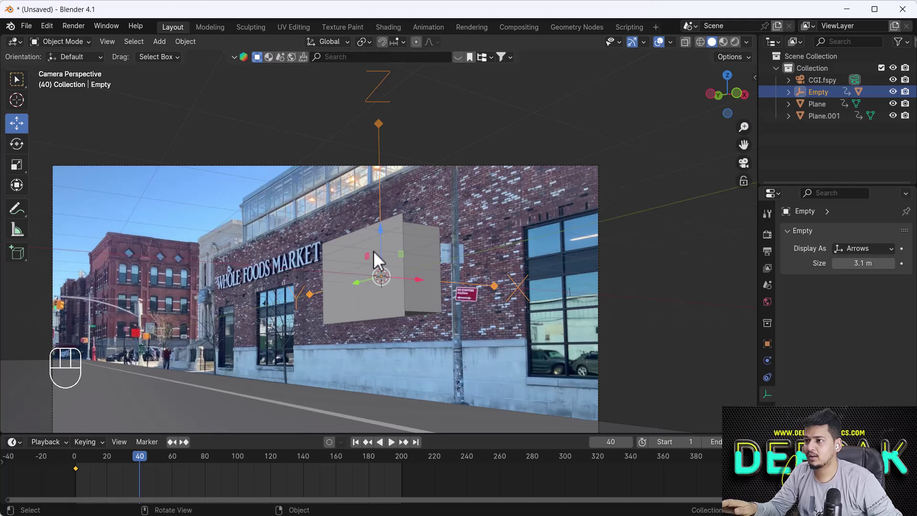
{"action": "left_click_drag", "start_coordinate": [378, 232], "coordinate": [398, 364]}
{"action": "key", "text": "k"}
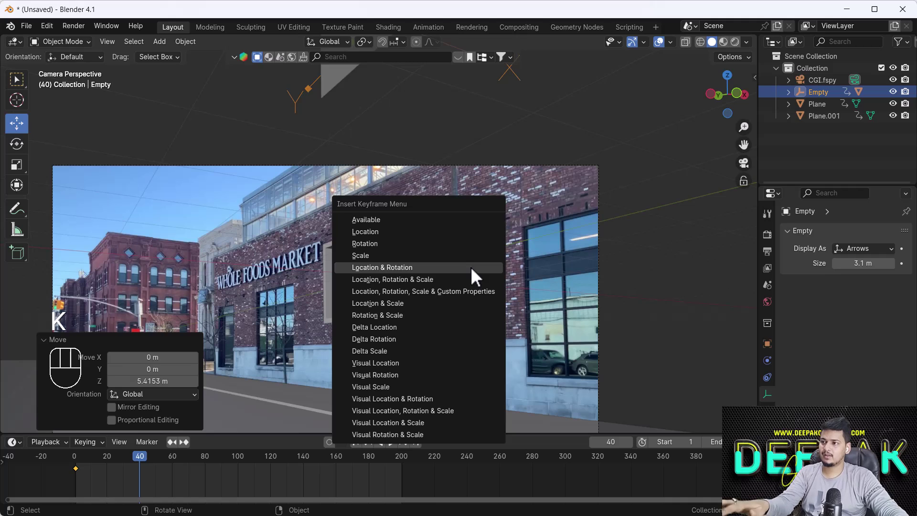
{"action": "left_click", "coordinate": [471, 267]}
- Set the interpolation of the empty's keyframes and play back the wall-opening animation
{"action": "key", "text": "t"}
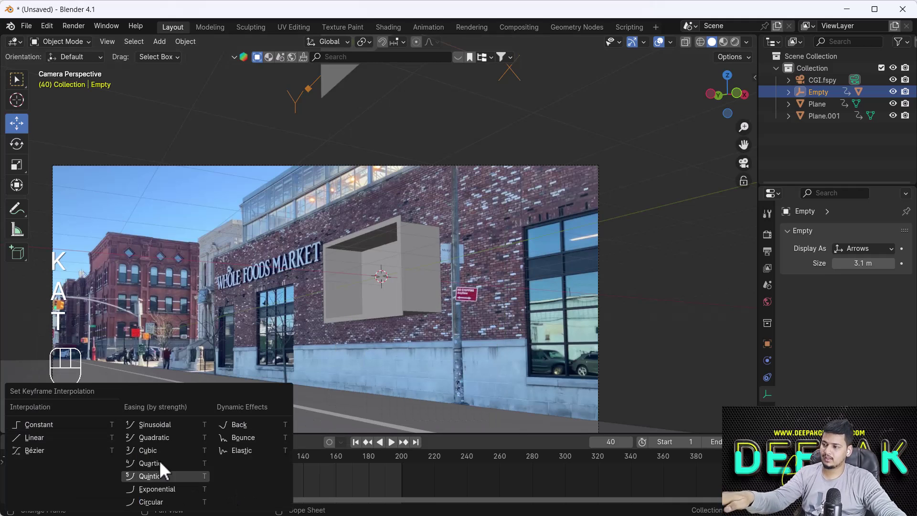
{"action": "left_click", "coordinate": [66, 446]}
{"action": "key", "text": "space"}
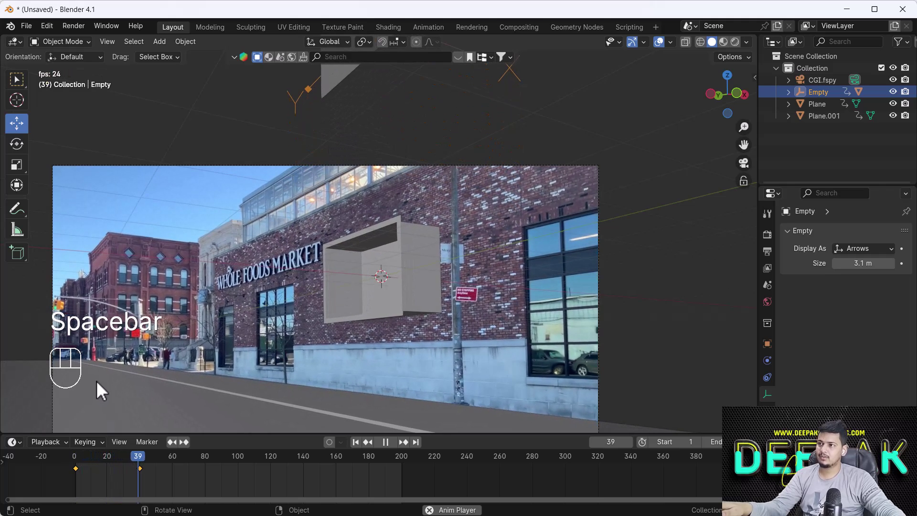
{"action": "key", "text": "space"}
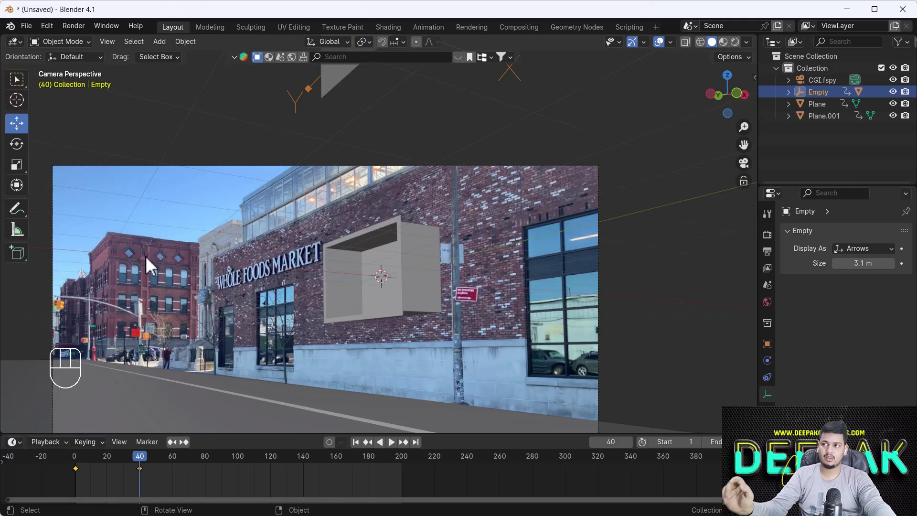
- Paste the copied shoe model with its empty and plane into the scene
{"action": "key", "text": "ctrl+v"}
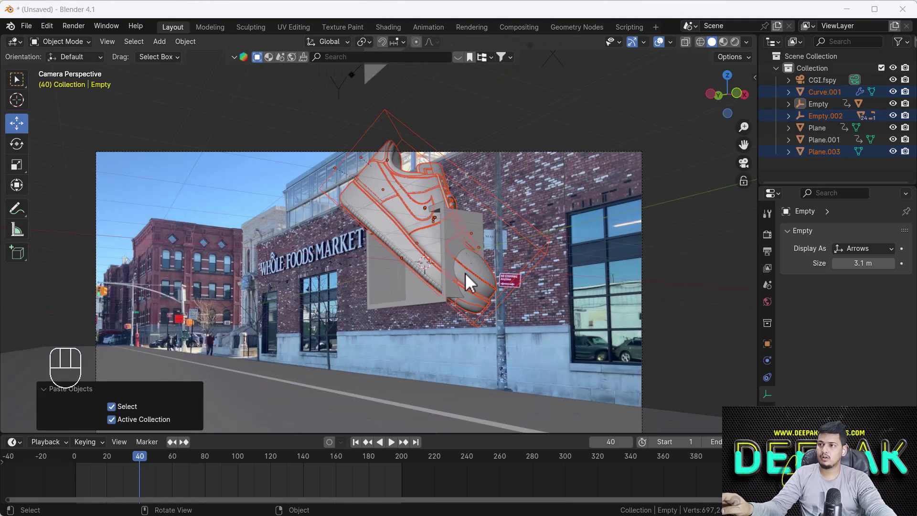
{"action": "scroll", "coordinate": [465, 274], "scroll_direction": "up", "scroll_amount": 2}
{"action": "left_click", "coordinate": [549, 241]}
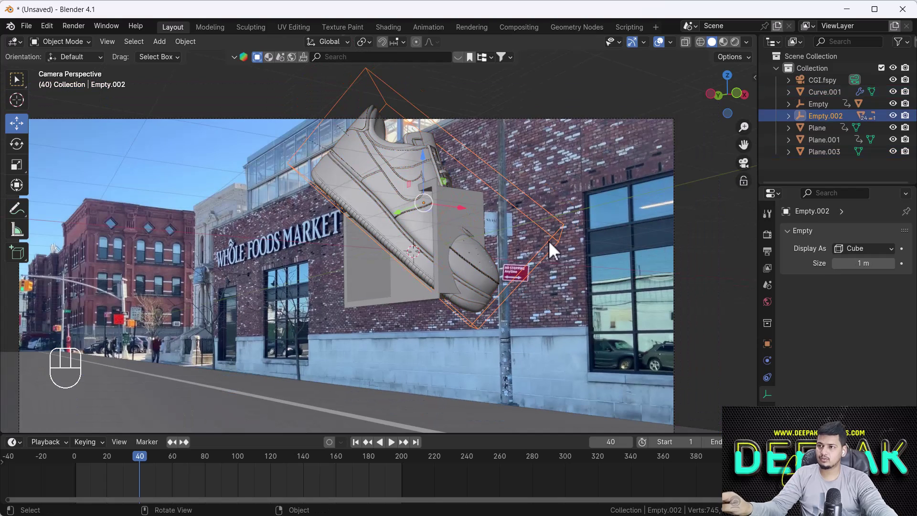
{"action": "key", "text": "s"}
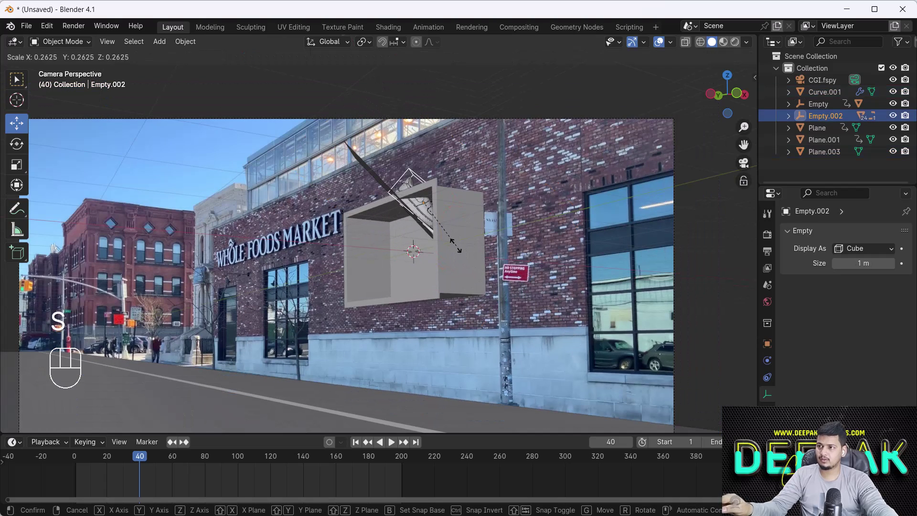
{"action": "left_click", "coordinate": [425, 243]}
{"action": "scroll", "coordinate": [452, 255], "scroll_direction": "up", "scroll_amount": 4, "text": "shift"}
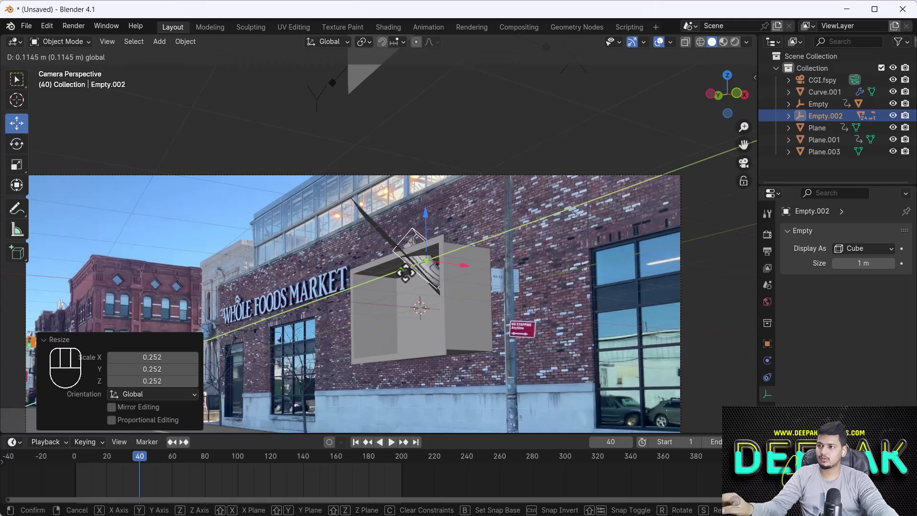
{"action": "key", "text": "ctrl+z"}
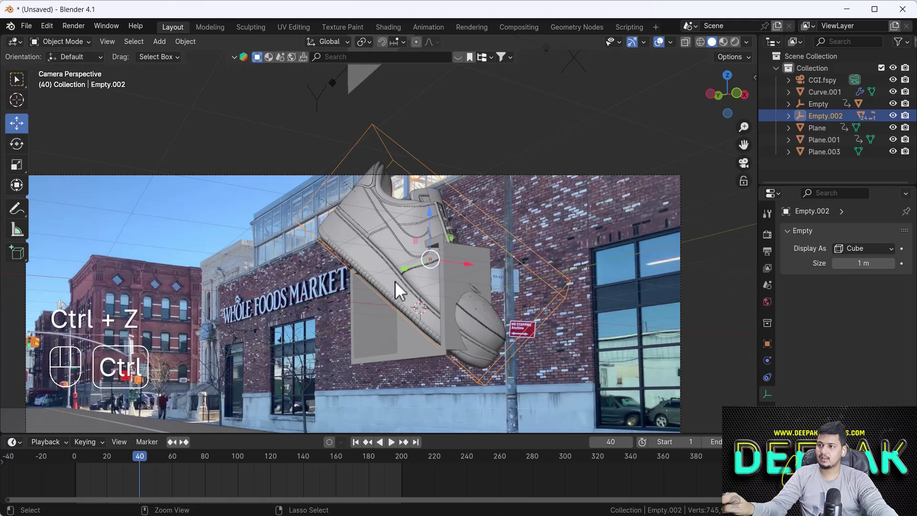
- Parent the plane beside the shoe to the shoe's cube empty, keeping its transform, and return to the camera view
{"action": "key", "text": "KP_0"}
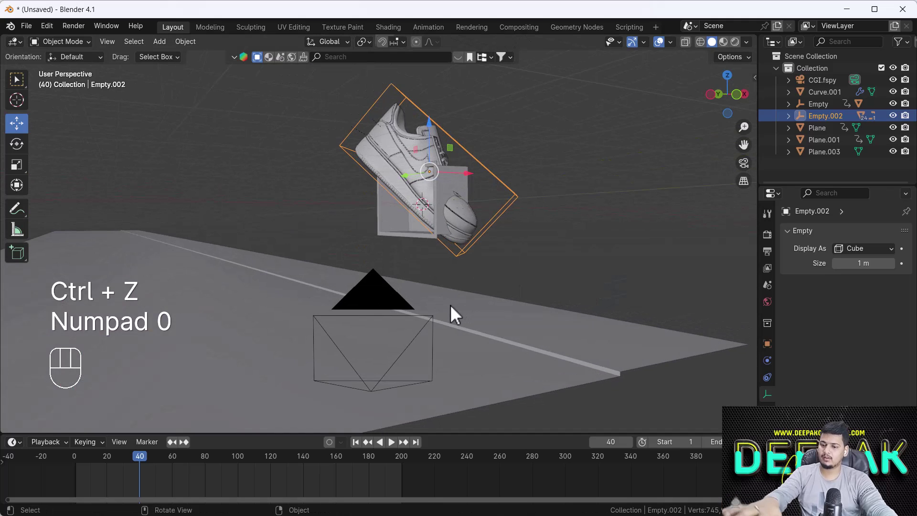
{"action": "middle_click_drag", "start_coordinate": [450, 304], "coordinate": [389, 299]}
{"action": "scroll", "coordinate": [362, 239], "scroll_direction": "up", "scroll_amount": 4}
{"action": "middle_click_drag", "start_coordinate": [363, 239], "coordinate": [417, 266]}
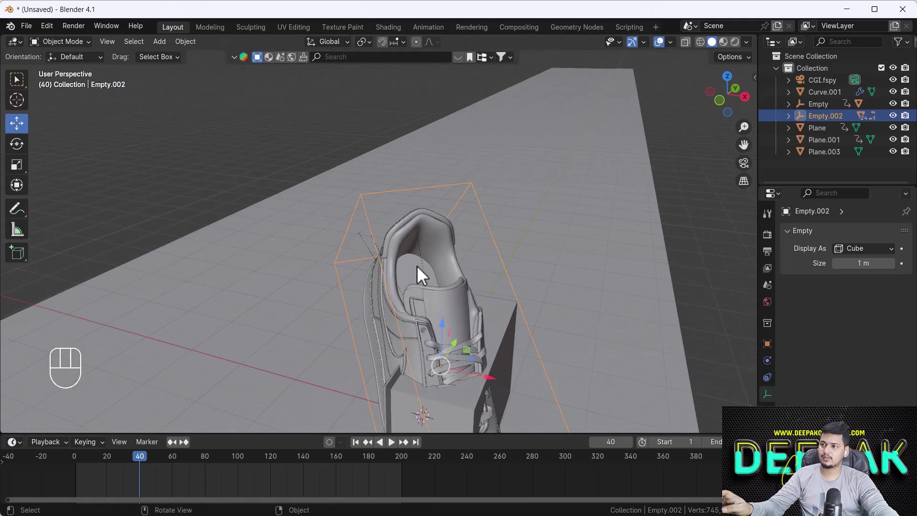
{"action": "scroll", "coordinate": [415, 265], "scroll_direction": "up", "scroll_amount": 3}
{"action": "left_click", "coordinate": [414, 266], "text": "shift"}
{"action": "scroll", "coordinate": [420, 277], "scroll_direction": "down", "scroll_amount": 3}
{"action": "left_click", "coordinate": [506, 267], "text": "shift"}
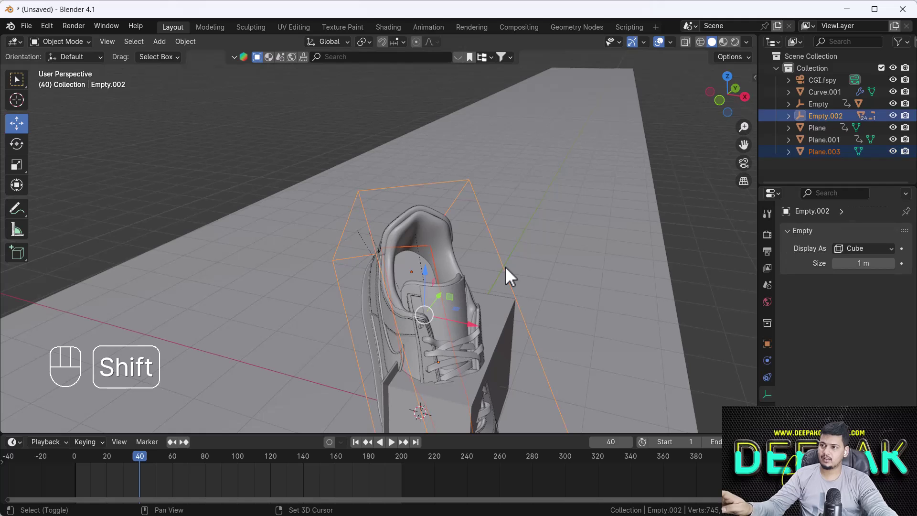
{"action": "key", "text": "ctrl+p"}
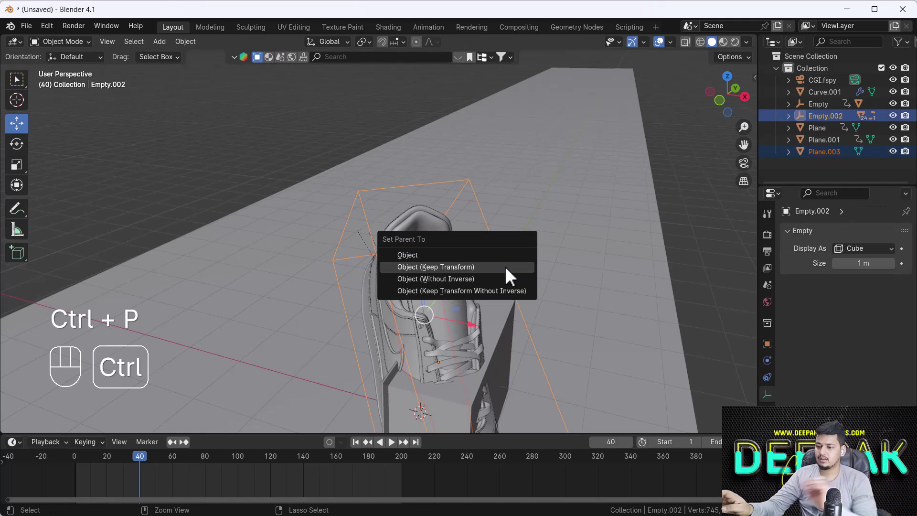
{"action": "left_click", "coordinate": [505, 267]}
{"action": "key", "text": "KP_0"}
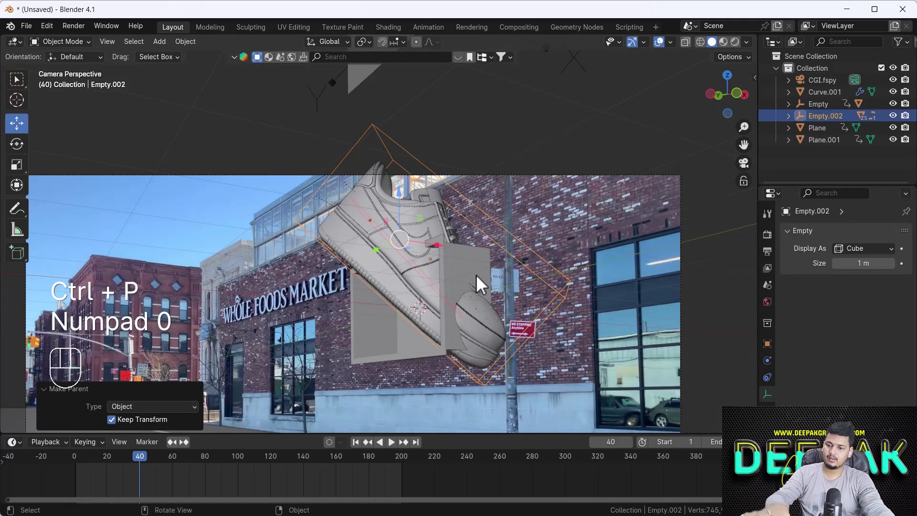
- Scale the shoe's empty by about 0.382 and move it in the negative X direction in front of the wall box
{"action": "key", "text": "s"}
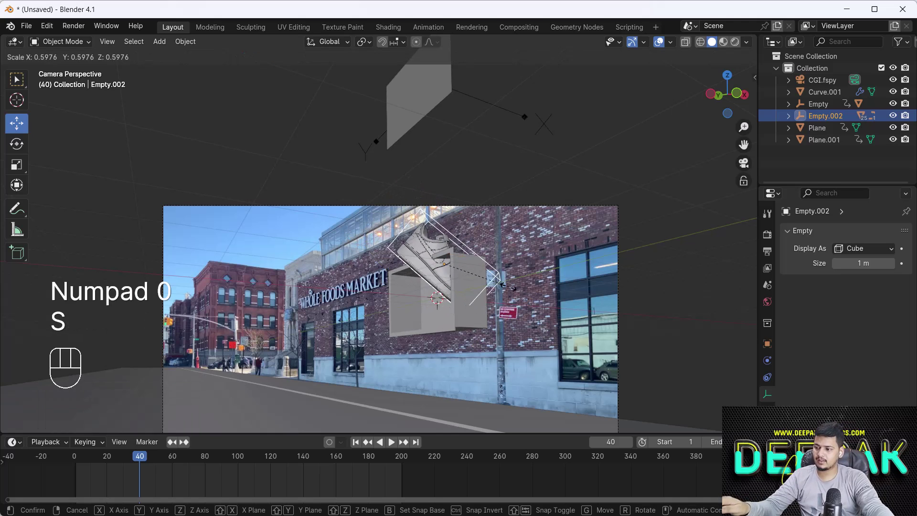
{"action": "left_click", "coordinate": [461, 274]}
{"action": "key", "text": "w"}
{"action": "middle_click_drag", "start_coordinate": [461, 273], "coordinate": [475, 365]}
{"action": "key", "text": "g"}
{"action": "key", "text": "x"}
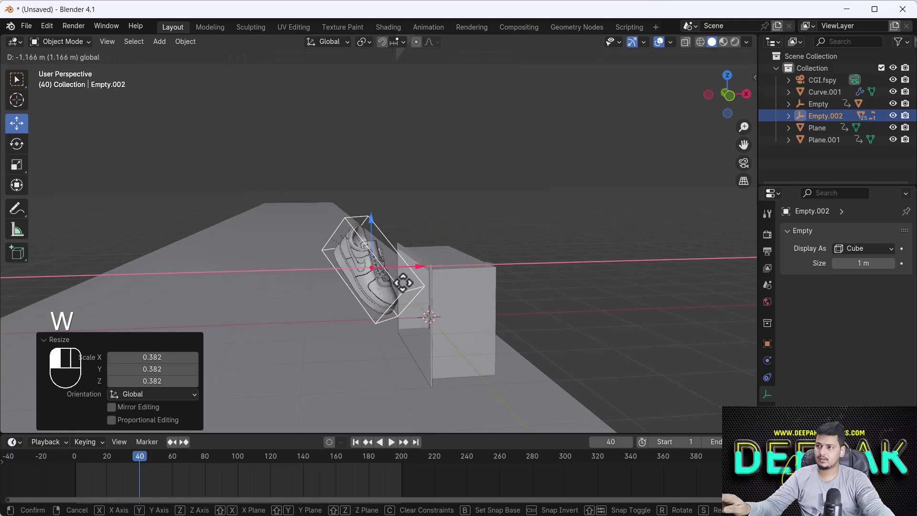
{"action": "left_click", "coordinate": [407, 273]}
- Lower the shoe in the camera view and scale its empty by about 0.535
{"action": "key", "text": "KP_0"}
{"action": "left_click_drag", "start_coordinate": [403, 230], "coordinate": [411, 272]}
{"action": "scroll", "coordinate": [415, 289], "scroll_direction": "up", "scroll_amount": 7}
{"action": "key", "text": "s"}
{"action": "left_click", "coordinate": [413, 351]}
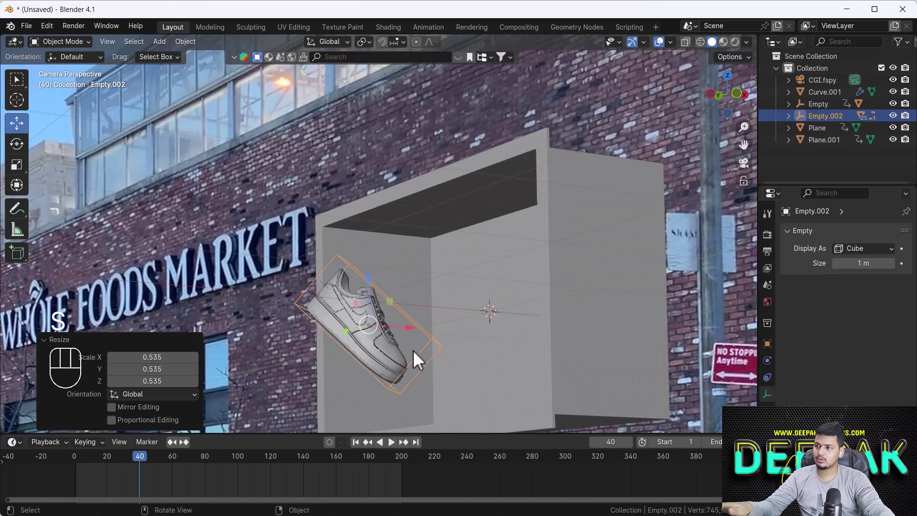
- Move the shoe's empty about 1.28 m along X into the wall box
{"action": "mouse_move", "coordinate": [410, 330]}
{"action": "middle_mouse_down"}
{"action": "mouse_move", "coordinate": [432, 364]}
{"action": "mouse_move", "coordinate": [420, 323]}
{"action": "mouse_move", "coordinate": [409, 368]}
{"action": "mouse_move", "coordinate": [408, 336]}
{"action": "middle_mouse_up"}
{"action": "scroll", "coordinate": [404, 325], "scroll_direction": "up", "scroll_amount": 2}
{"action": "key", "text": "g"}
{"action": "key", "text": "x"}
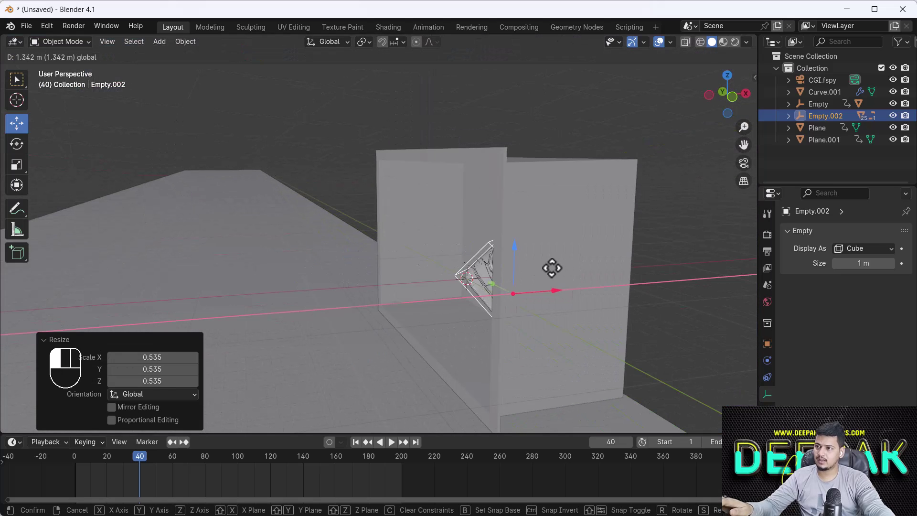
{"action": "left_click", "coordinate": [489, 311]}
- Shift the shoe along Y towards the middle of the box and scale its empty by about 1.637
{"action": "middle_click_drag", "start_coordinate": [490, 310], "coordinate": [491, 334]}
{"action": "key", "text": "g"}
{"action": "key", "text": "y"}
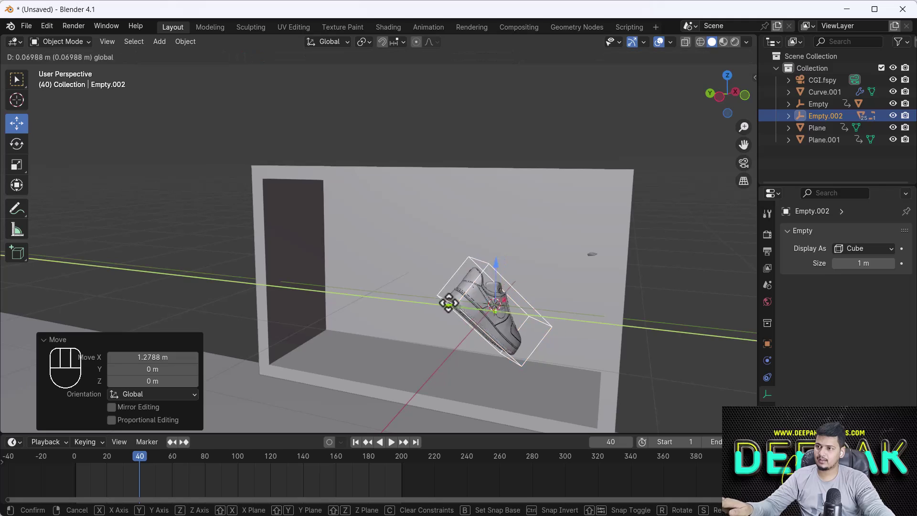
{"action": "key", "text": "s"}
{"action": "left_click", "coordinate": [457, 343]}
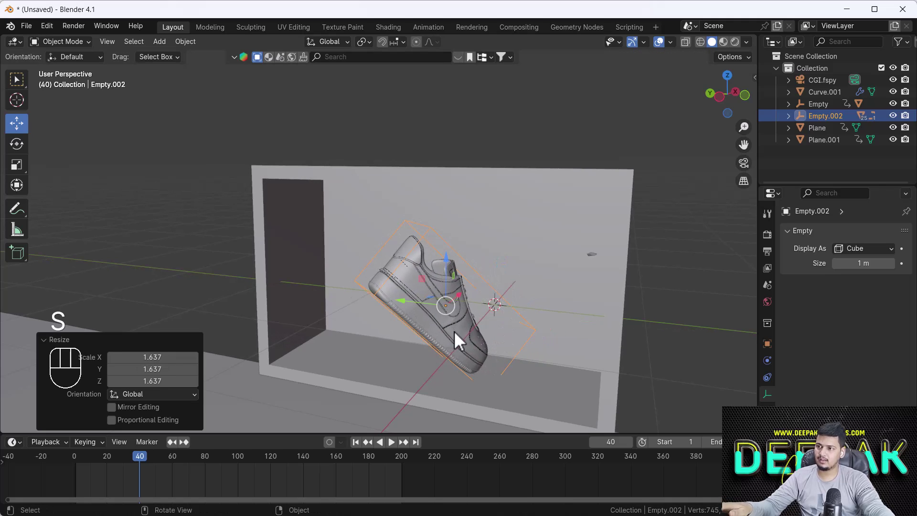
- Raise the shoe's empty about 0.3 m along Z inside the box
{"action": "middle_click_drag", "start_coordinate": [459, 342], "coordinate": [445, 312]}
{"action": "key", "text": "g"}
{"action": "key", "text": "z"}
{"action": "left_click", "coordinate": [470, 292]}
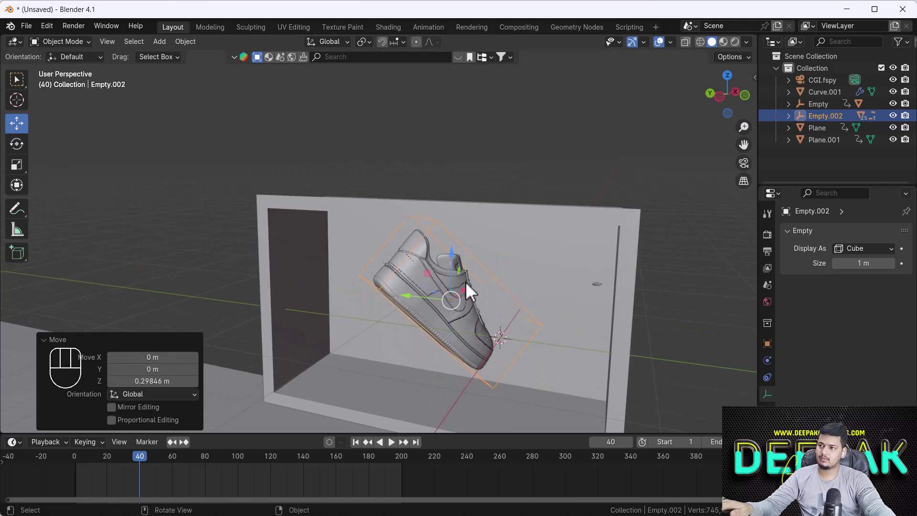
- Preview the shoe inside the wall opening through the camera with rendered shading
{"action": "key", "text": "KP_0"}
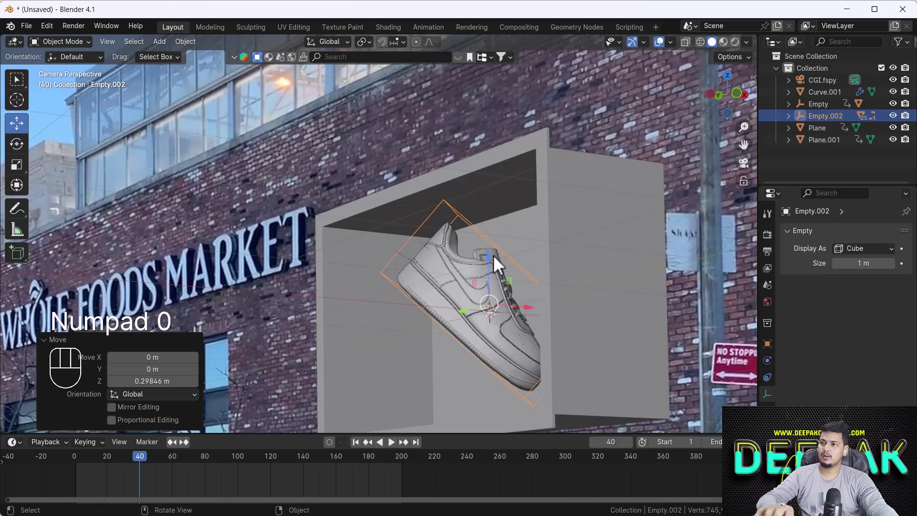
{"action": "scroll", "coordinate": [493, 257], "scroll_direction": "down", "scroll_amount": 5}
{"action": "middle_click_drag", "start_coordinate": [471, 323], "coordinate": [452, 310], "text": "shift"}
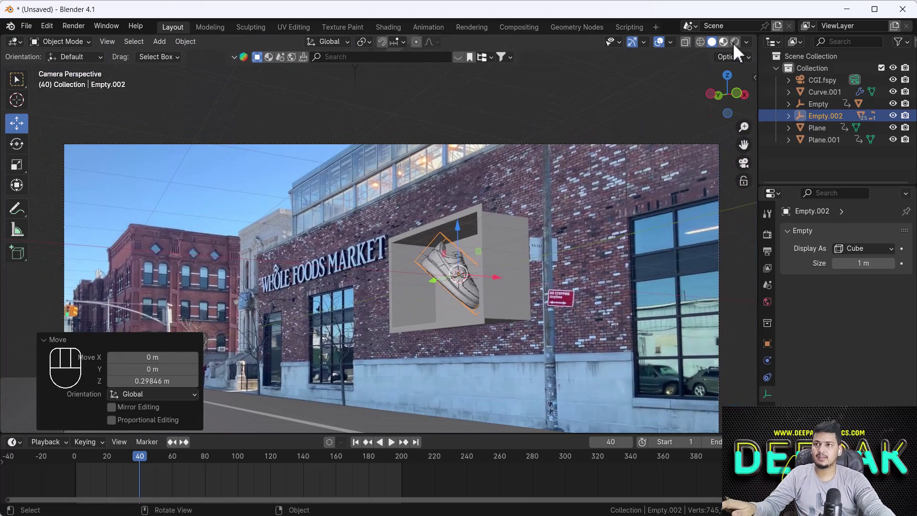
{"action": "key", "text": "z"}
{"action": "left_click", "coordinate": [497, 220]}
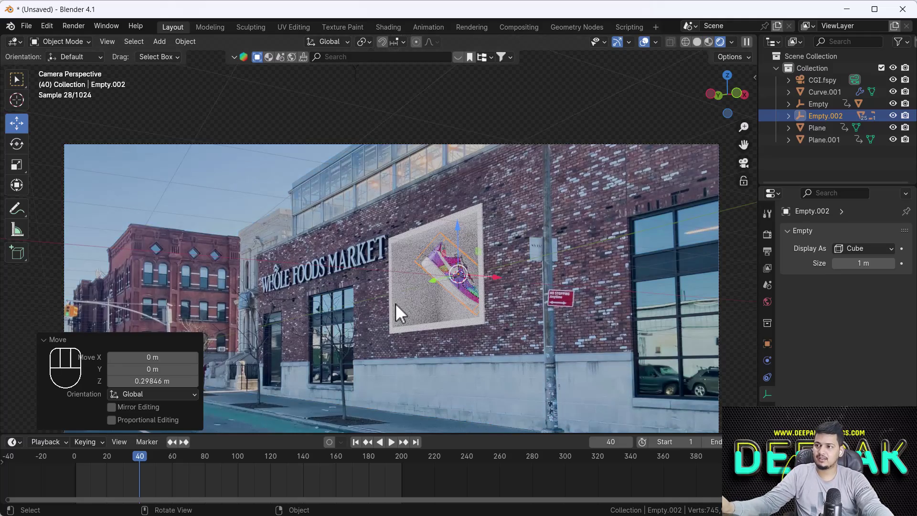
{"action": "scroll", "coordinate": [428, 291], "scroll_direction": "up", "scroll_amount": 2}
{"action": "scroll", "coordinate": [407, 313], "scroll_direction": "down", "scroll_amount": 2}
{"action": "scroll", "coordinate": [408, 314], "scroll_direction": "up", "scroll_amount": 2}
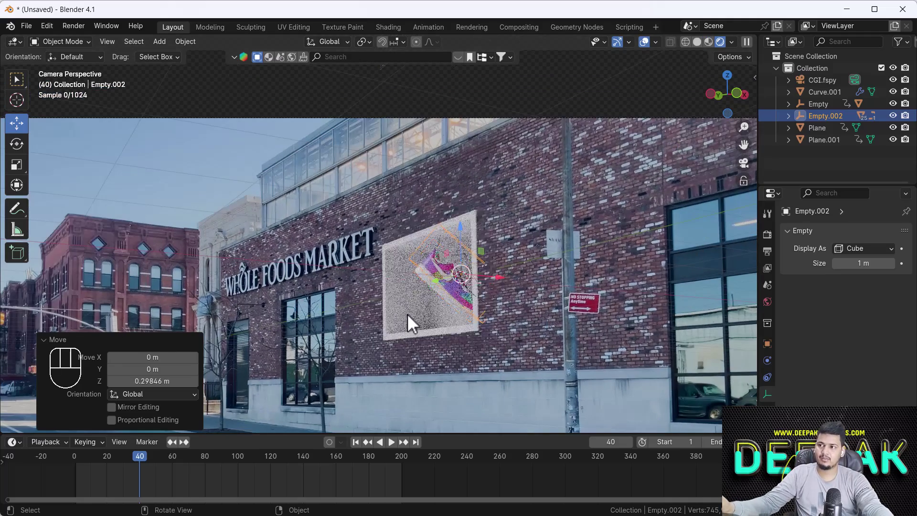
- In solid shading, duplicate the wall box's inner ceiling face in place and separate it into its own object
{"action": "left_click", "coordinate": [405, 236]}
{"action": "scroll", "coordinate": [420, 234], "scroll_direction": "up", "scroll_amount": 5}
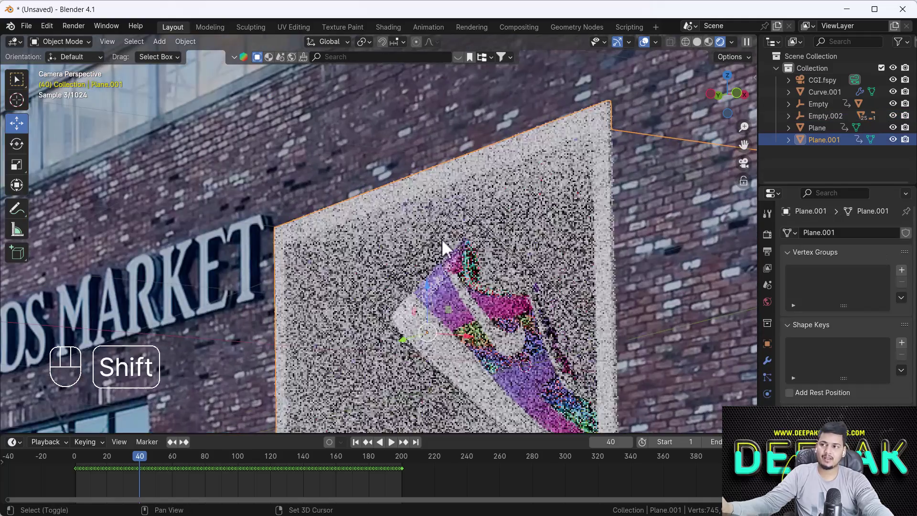
{"action": "middle_click_drag", "start_coordinate": [441, 239], "coordinate": [415, 291], "text": "shift"}
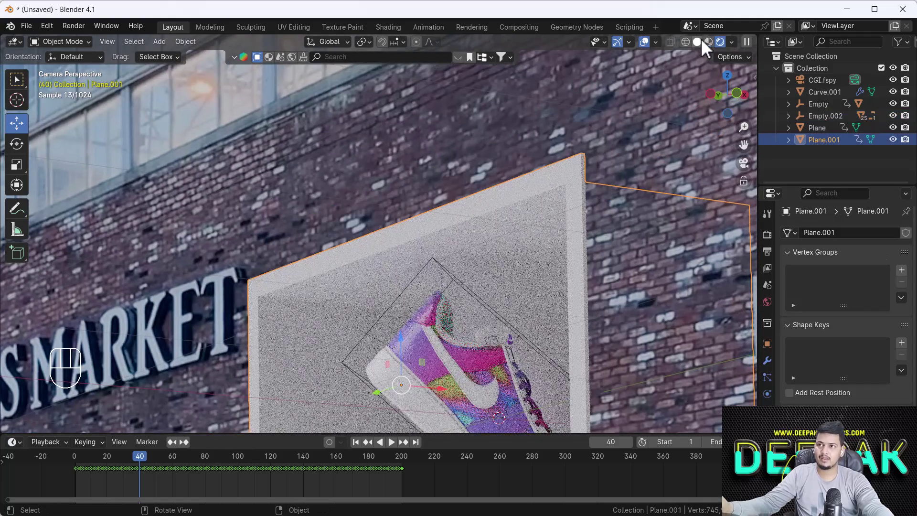
{"action": "left_click", "coordinate": [700, 41]}
{"action": "scroll", "coordinate": [482, 243], "scroll_direction": "up", "scroll_amount": 3}
{"action": "key", "text": "Tab"}
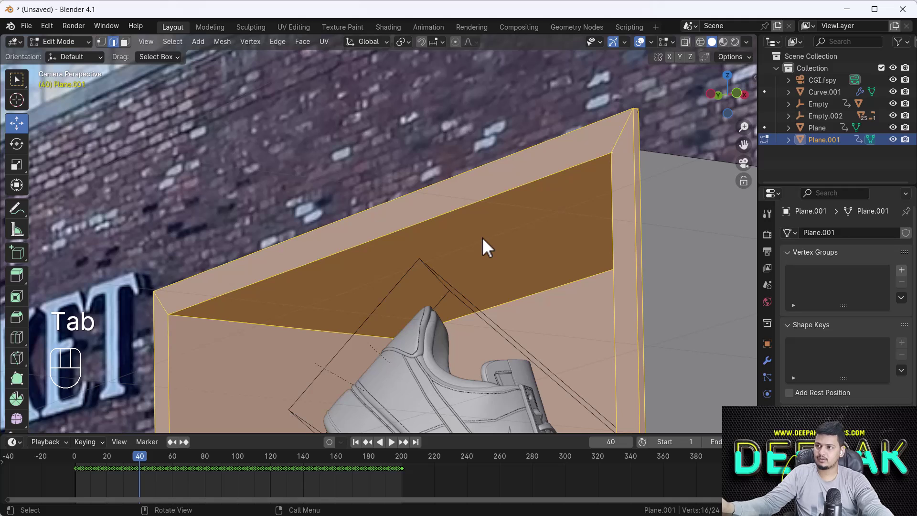
{"action": "key", "text": "3"}
{"action": "left_click", "coordinate": [483, 237]}
{"action": "key", "text": "shift+d"}
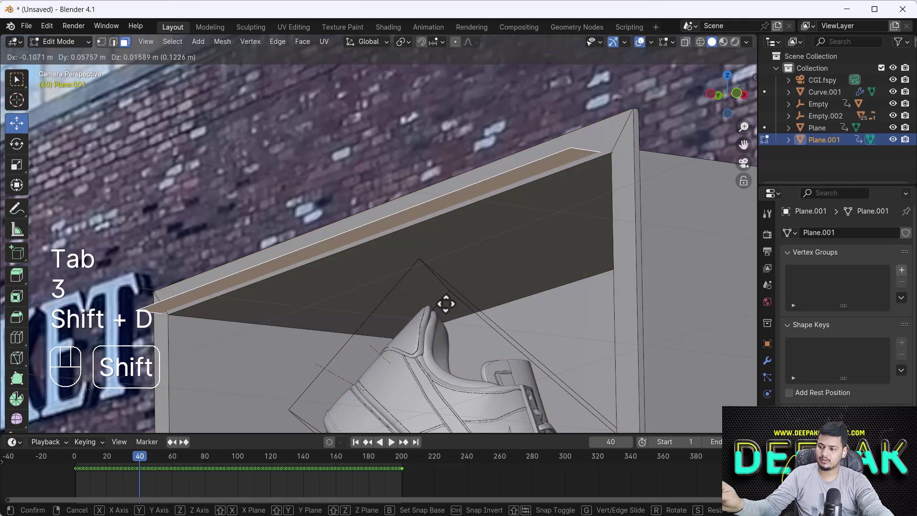
{"action": "right_click", "coordinate": [485, 346]}
{"action": "key", "text": "p"}
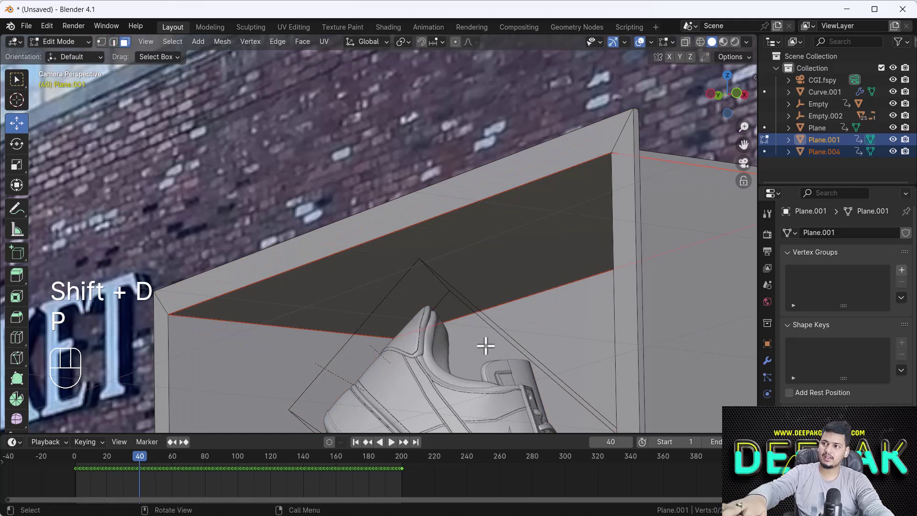
- Set the separated ceiling face's origin to its geometry and scale it by about 0.744
{"action": "key", "text": "Tab"}
{"action": "left_click", "coordinate": [489, 269]}
{"action": "right_click", "coordinate": [488, 268]}
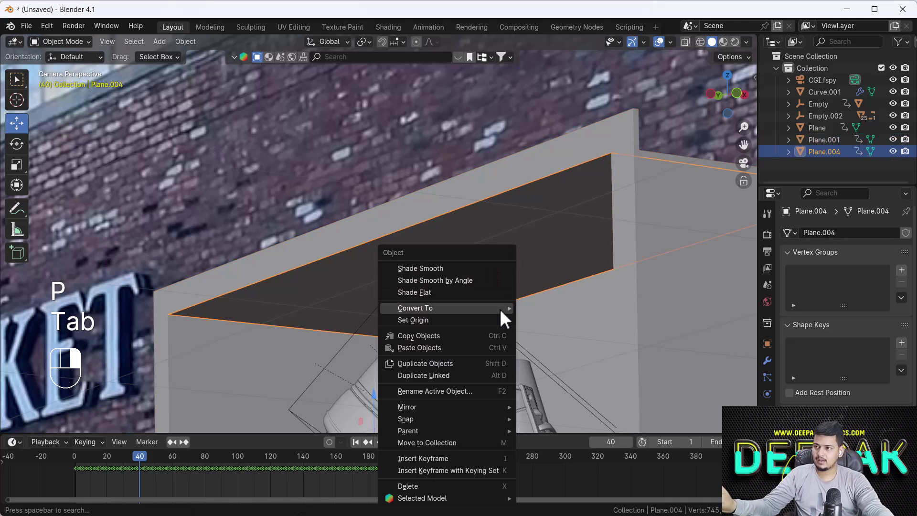
{"action": "mouse_move", "coordinate": [506, 322]}
{"action": "left_click", "coordinate": [555, 333]}
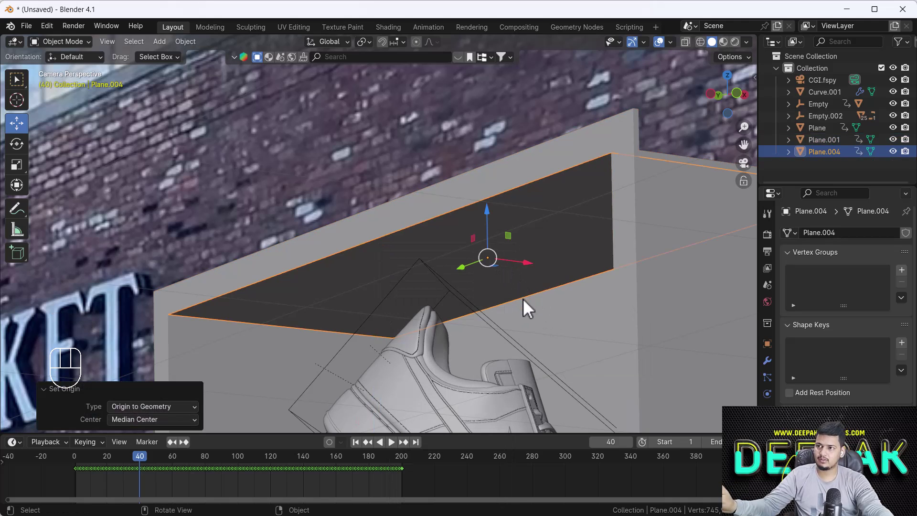
{"action": "key", "text": "s"}
{"action": "left_click", "coordinate": [491, 232]}
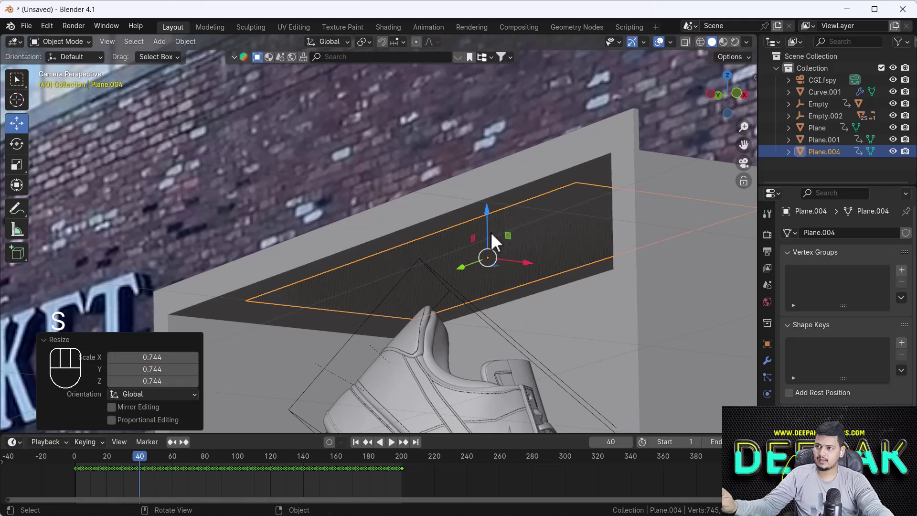
{"action": "left_click_drag", "start_coordinate": [491, 231], "coordinate": [494, 232]}
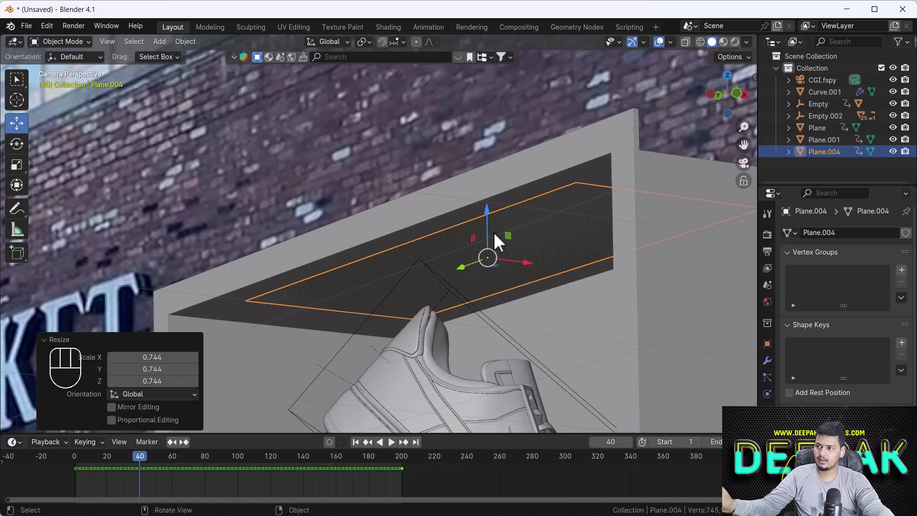
- Extrude the whole ceiling panel slightly downward along its normal to give it thickness
{"action": "key", "text": "Tab"}
{"action": "key", "text": "a"}
{"action": "key", "text": "e"}
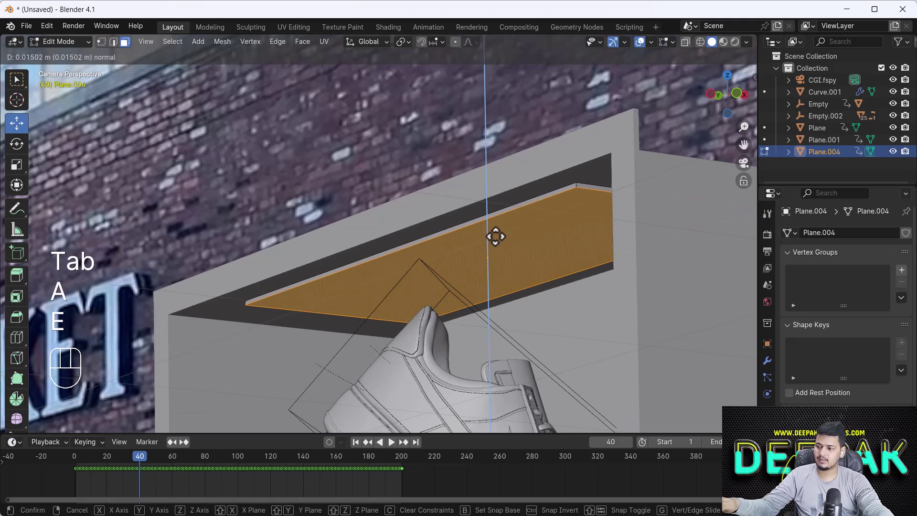
{"action": "left_click", "coordinate": [497, 284]}
{"action": "key", "text": "Tab"}
- Switch the viewport to rendered shading and inspect the wall opening with the new ceiling panel
{"action": "scroll", "coordinate": [496, 301], "scroll_direction": "down", "scroll_amount": 3}
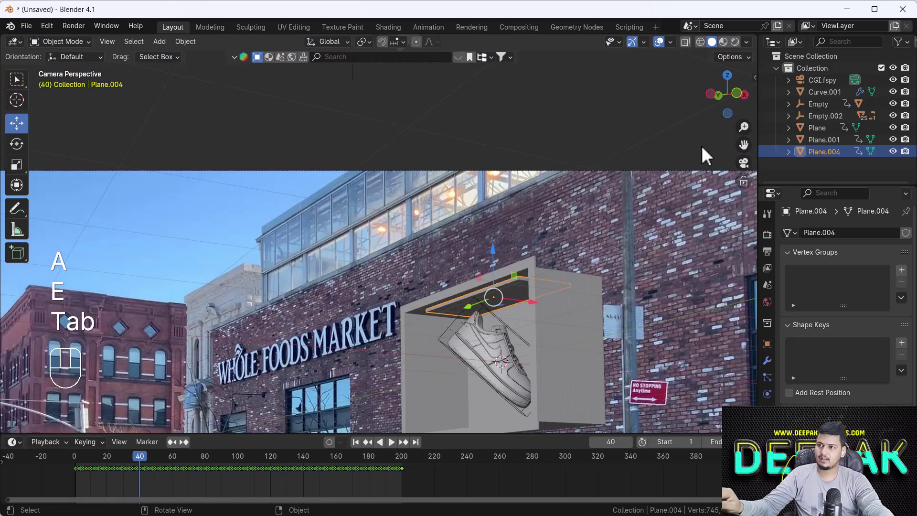
{"action": "key", "text": "z"}
{"action": "left_click", "coordinate": [503, 305]}
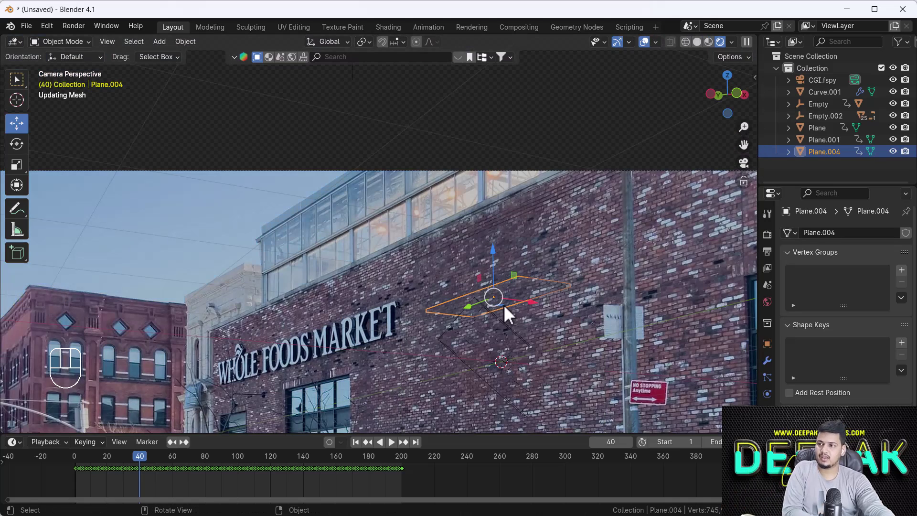
{"action": "scroll", "coordinate": [488, 290], "scroll_direction": "up", "scroll_amount": 1}
{"action": "scroll", "coordinate": [488, 290], "scroll_direction": "up", "scroll_amount": 1}
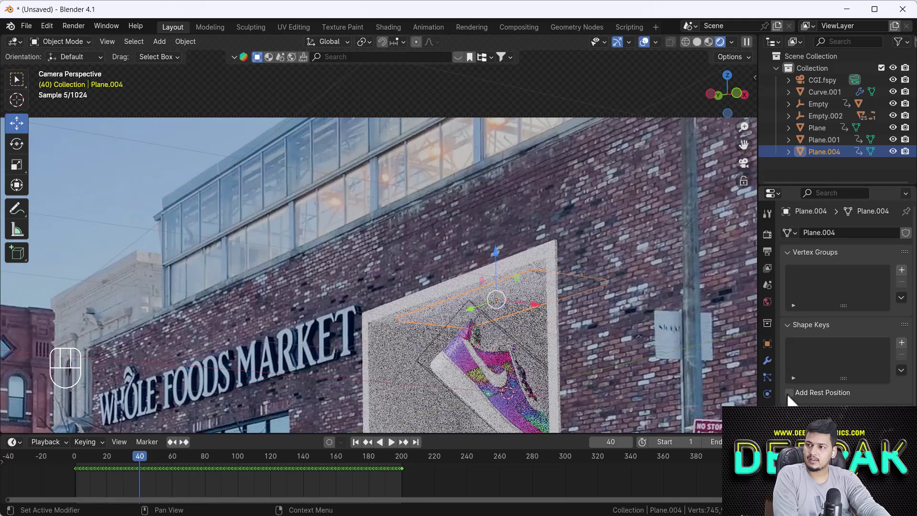
- Try a peach Emission surface on the ceiling panel's shared Material.002 and undo the attempt
{"action": "left_click", "coordinate": [768, 444]}
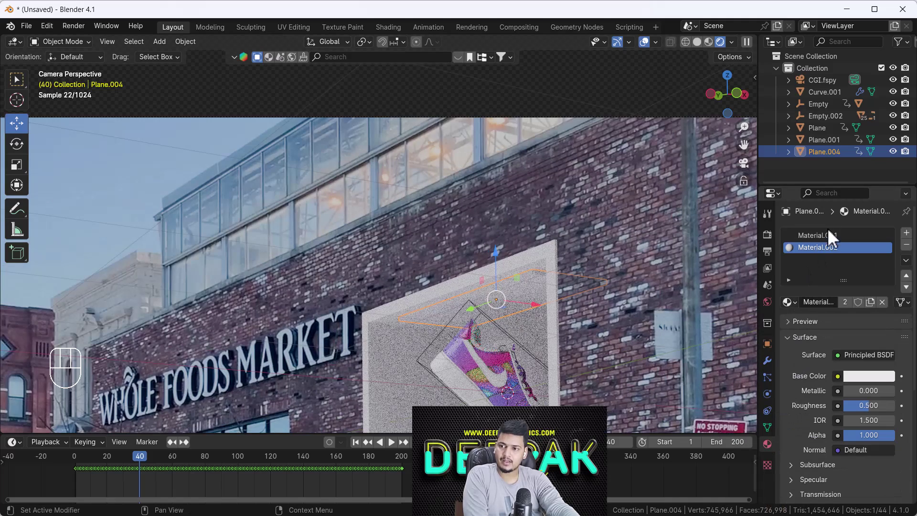
{"action": "left_click", "coordinate": [868, 354]}
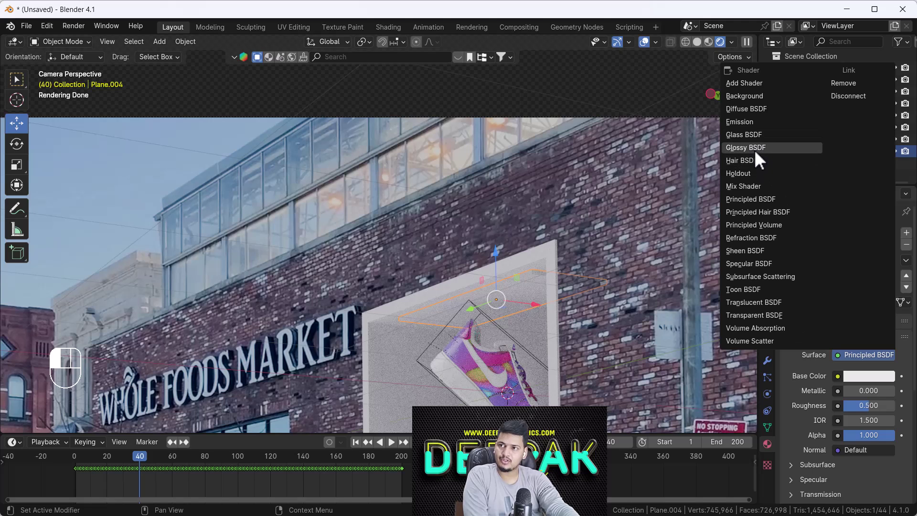
{"action": "left_click", "coordinate": [752, 121]}
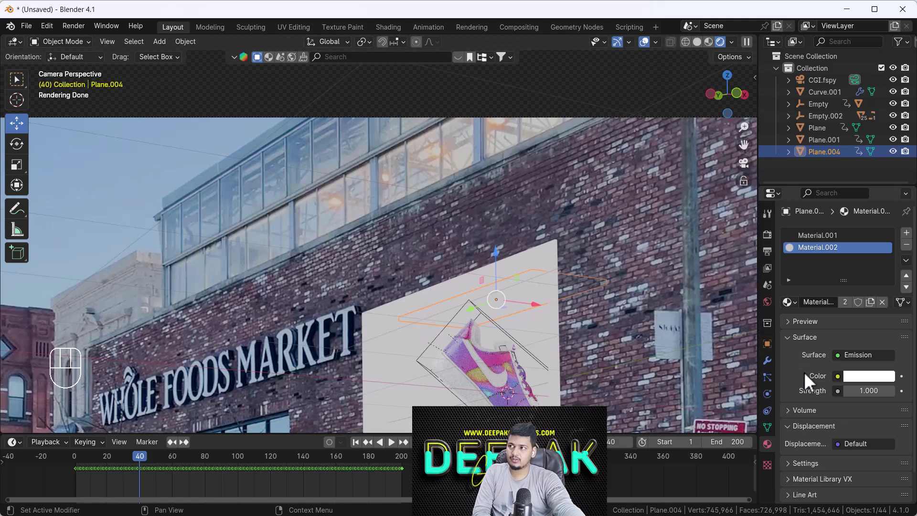
{"action": "middle_click_drag", "start_coordinate": [478, 344], "coordinate": [467, 298], "text": "shift"}
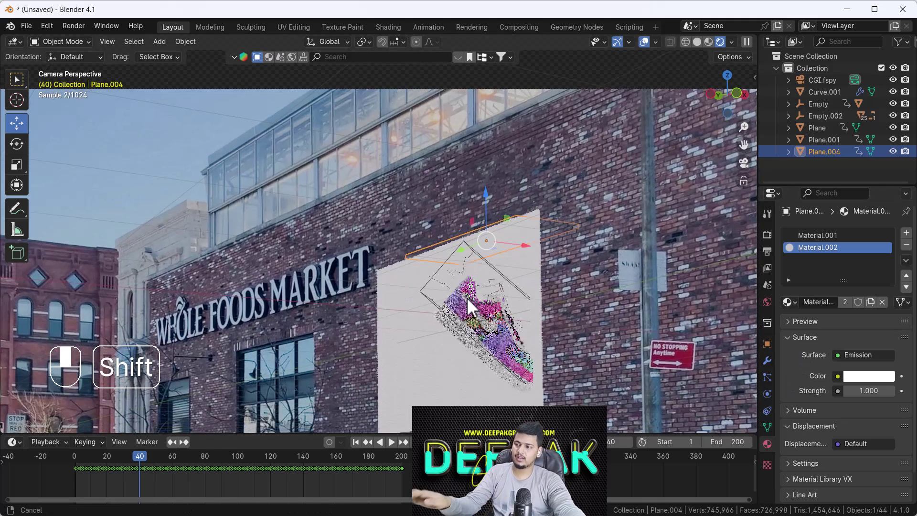
{"action": "left_click", "coordinate": [874, 377]}
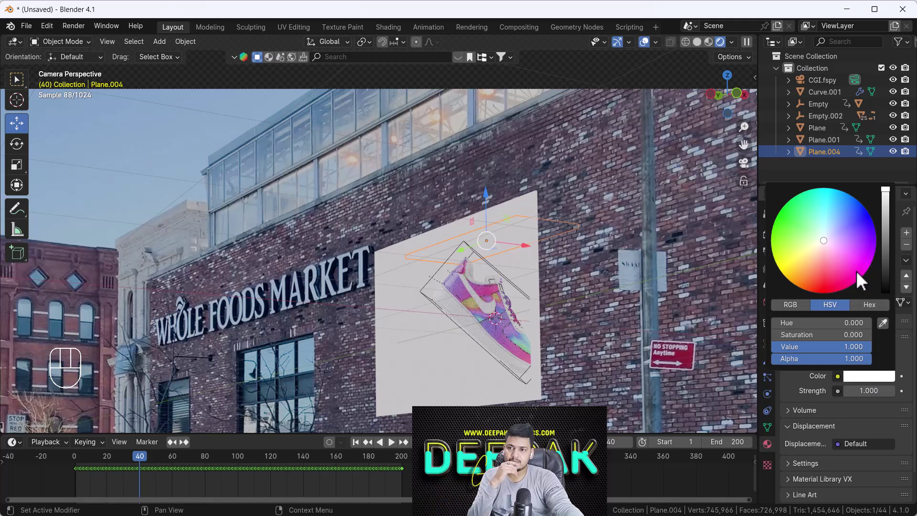
{"action": "left_click_drag", "start_coordinate": [823, 242], "coordinate": [815, 258]}
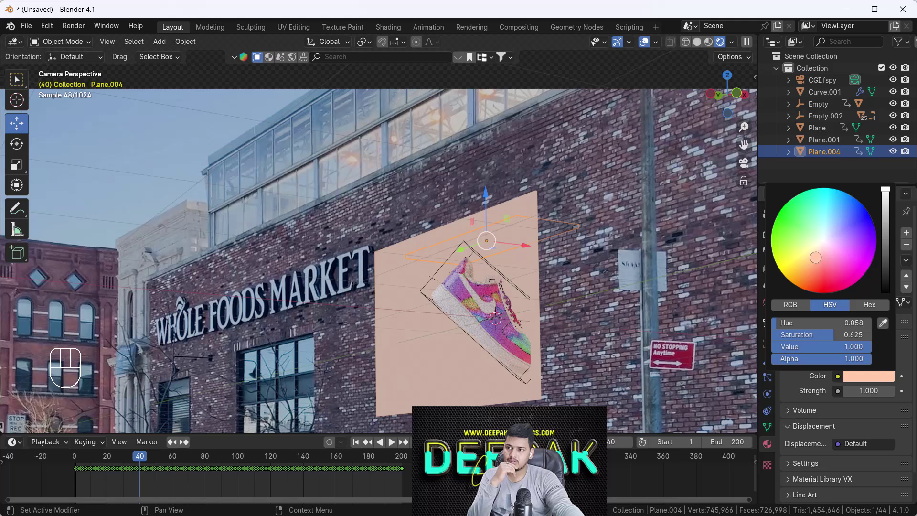
{"action": "mouse_move", "coordinate": [877, 390]}
{"action": "left_mouse_down"}
{"action": "mouse_move", "coordinate": [862, 390]}
{"action": "mouse_move", "coordinate": [881, 390]}
{"action": "left_mouse_up"}
{"action": "key", "text": "ctrl+z"}
{"action": "key", "text": "ctrl+z"}
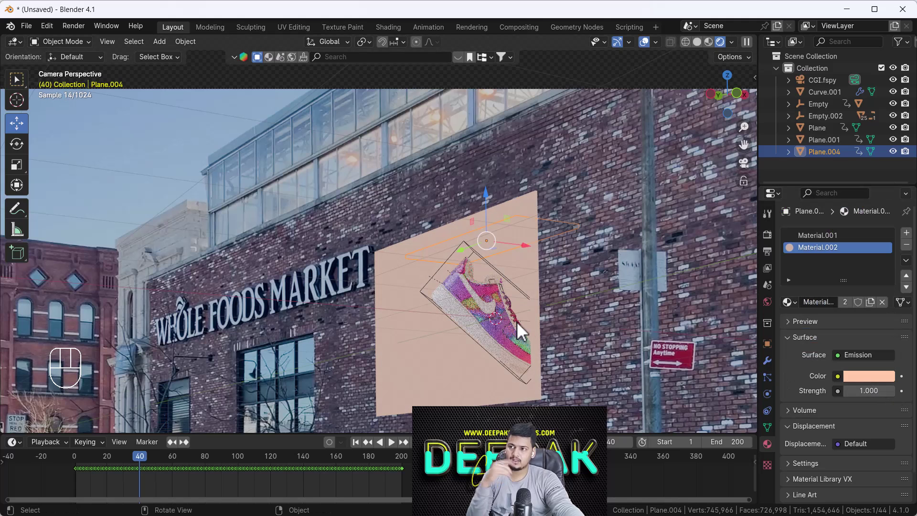
{"action": "key", "text": "ctrl+z"}
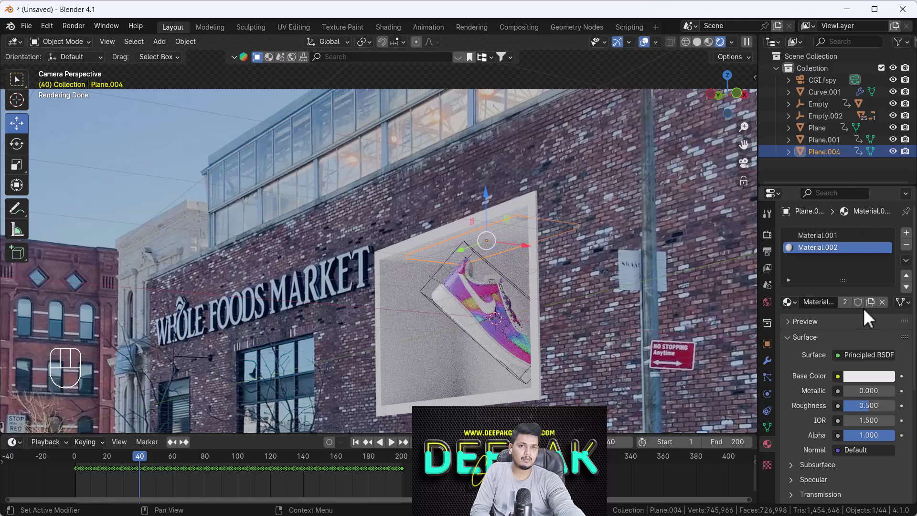
- Make the ceiling panel's Material.002 a single-user copy and change its surface shader to Emission
{"action": "left_click", "coordinate": [844, 303]}
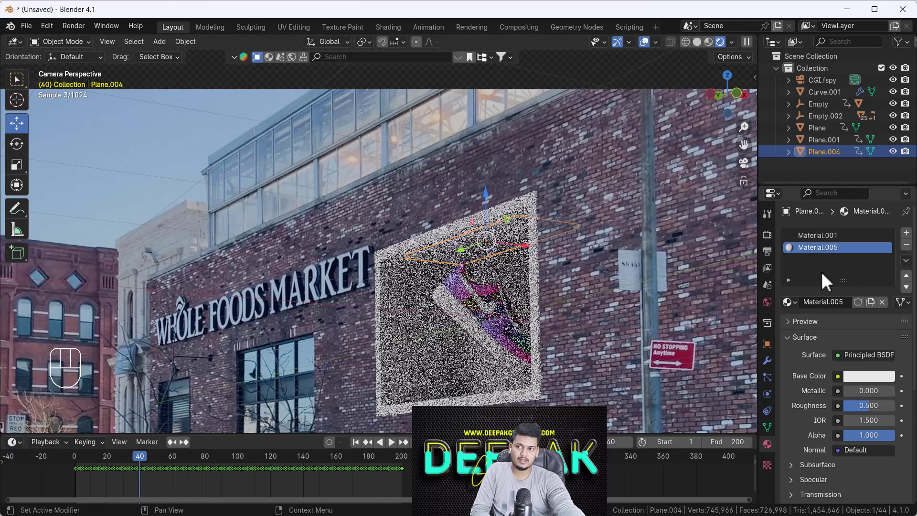
{"action": "left_click", "coordinate": [867, 355]}
{"action": "left_click", "coordinate": [752, 123]}
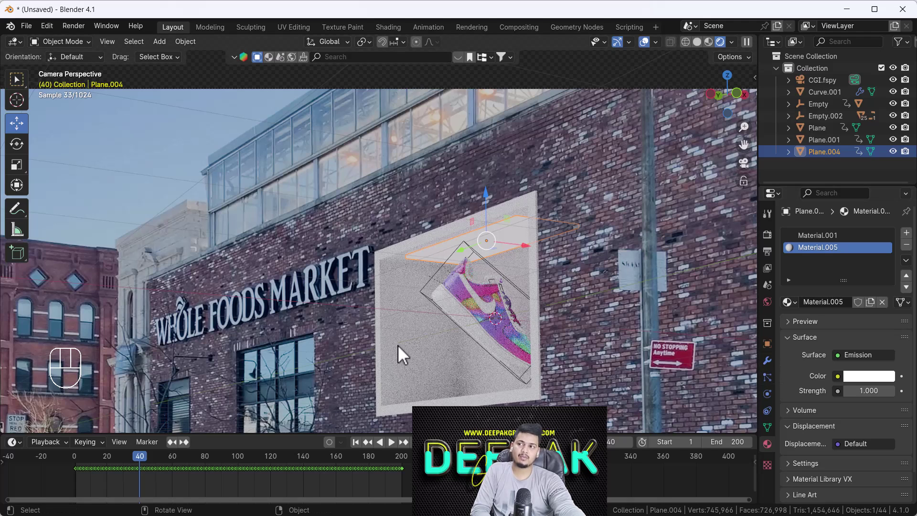
- Lower the roughness of the wall box's Material.002 to about 0.307
{"action": "left_click", "coordinate": [417, 360]}
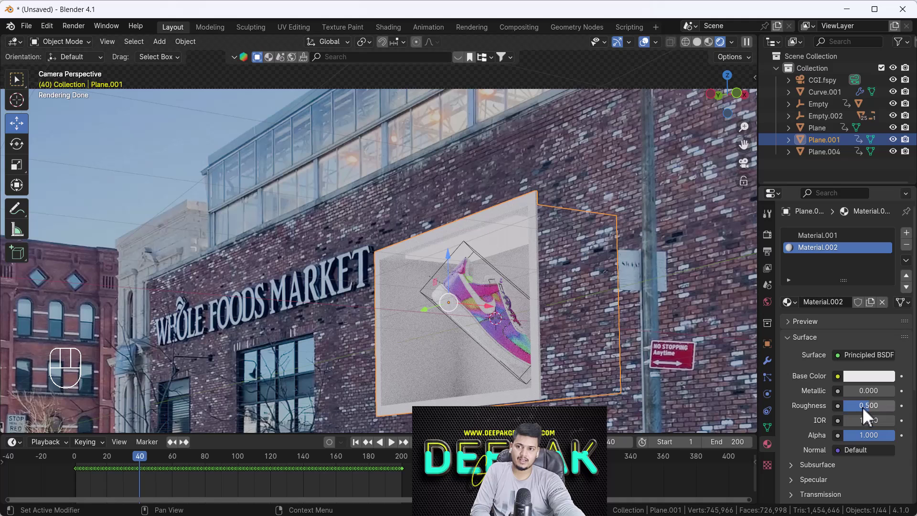
{"action": "left_click_drag", "start_coordinate": [863, 407], "coordinate": [852, 407]}
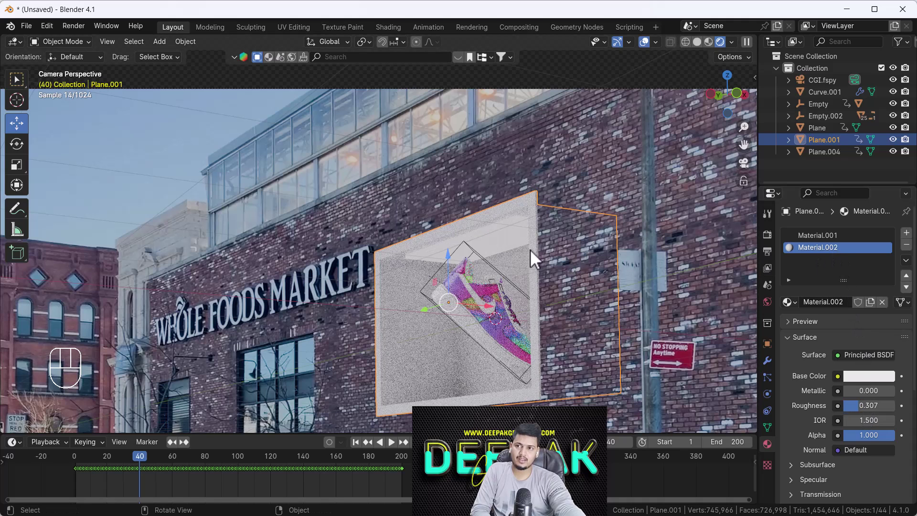
- Give the ceiling panel's emission a light peach color and a strength of 3.000
{"action": "left_click", "coordinate": [506, 237]}
{"action": "left_click", "coordinate": [864, 376]}
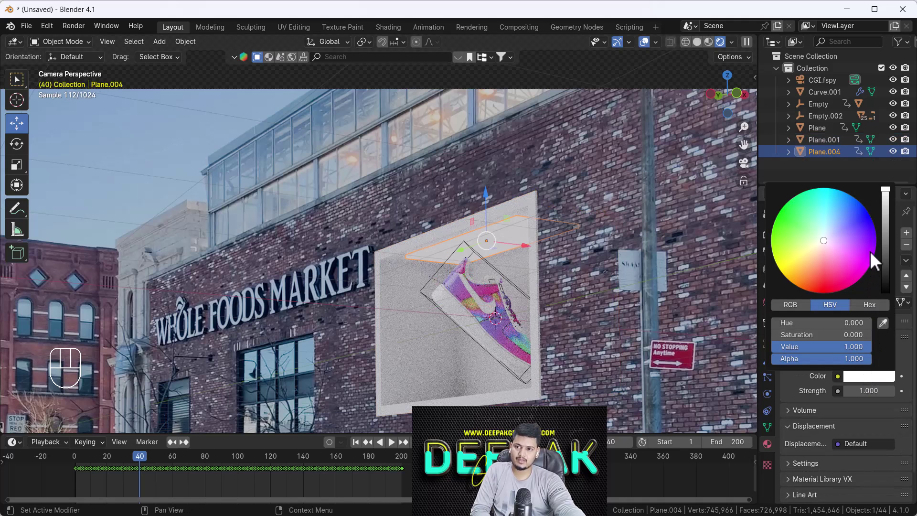
{"action": "left_click_drag", "start_coordinate": [821, 246], "coordinate": [817, 253]}
{"action": "left_click_drag", "start_coordinate": [868, 390], "coordinate": [889, 391]}
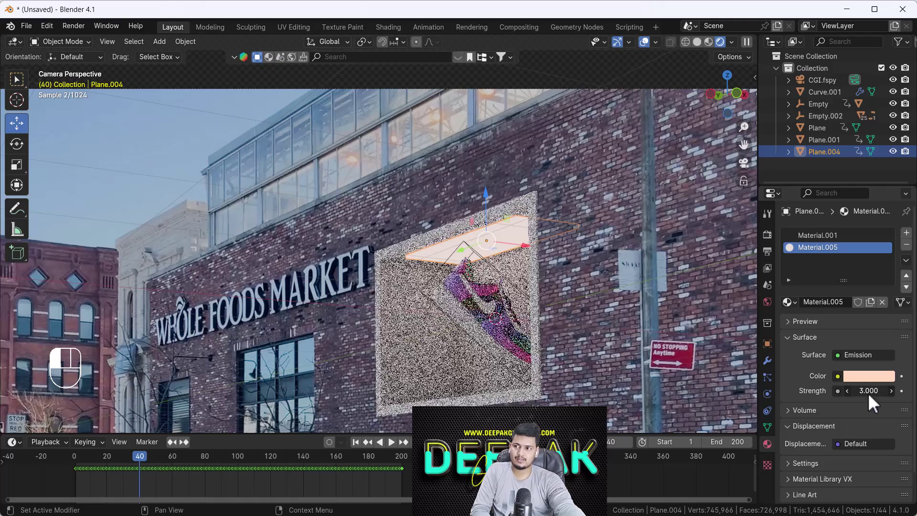
- Switch the viewport to solid shading and split it into two side-by-side 3D views
{"action": "left_click", "coordinate": [604, 295]}
{"action": "scroll", "coordinate": [465, 296], "scroll_direction": "up", "scroll_amount": 5}
{"action": "scroll", "coordinate": [466, 297], "scroll_direction": "up", "scroll_amount": 4}
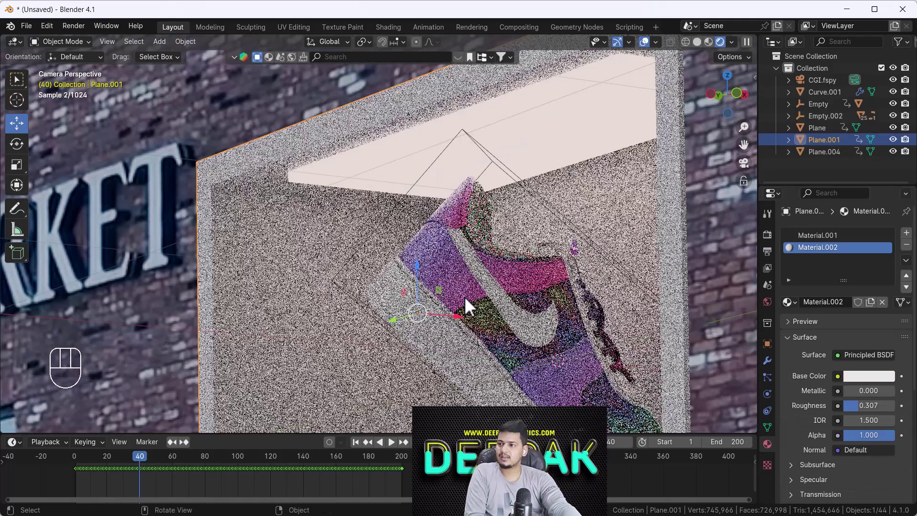
{"action": "scroll", "coordinate": [464, 296], "scroll_direction": "down", "scroll_amount": 8}
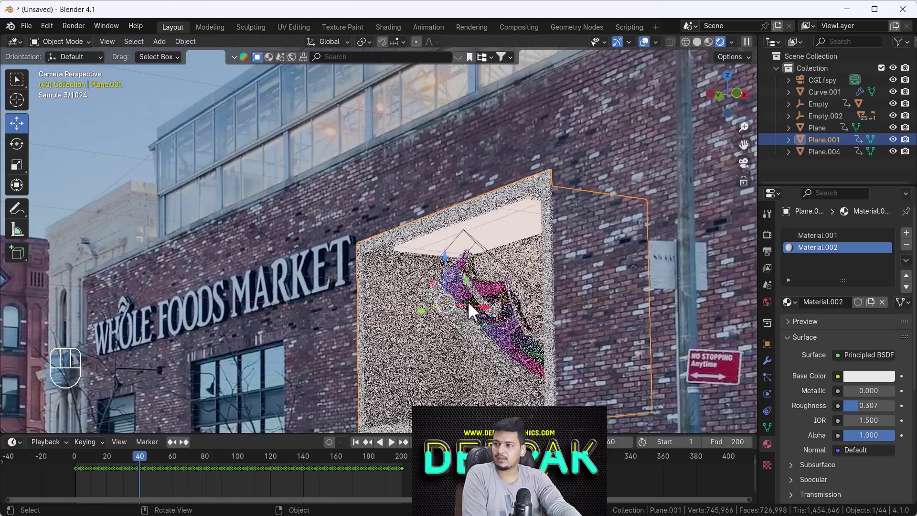
{"action": "scroll", "coordinate": [483, 337], "scroll_direction": "down", "scroll_amount": 3}
{"action": "scroll", "coordinate": [485, 356], "scroll_direction": "up", "scroll_amount": 2, "text": "shift"}
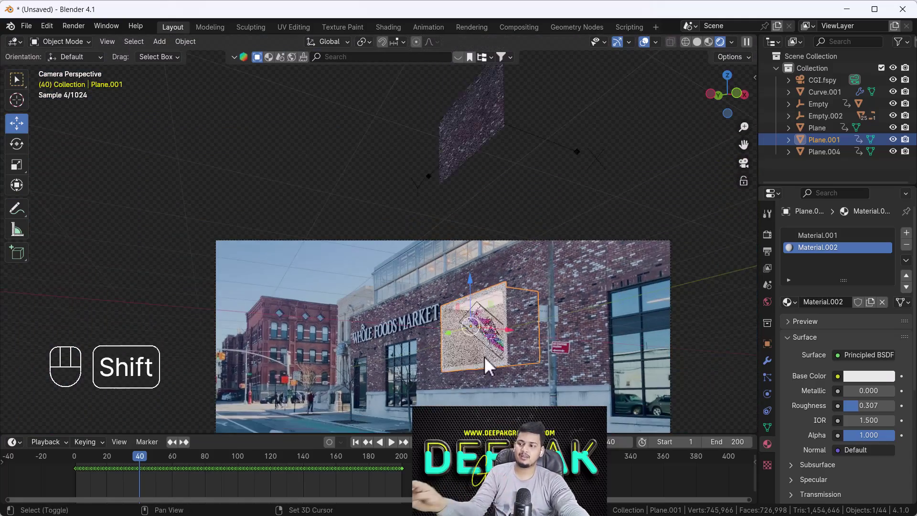
{"action": "left_click", "coordinate": [697, 42]}
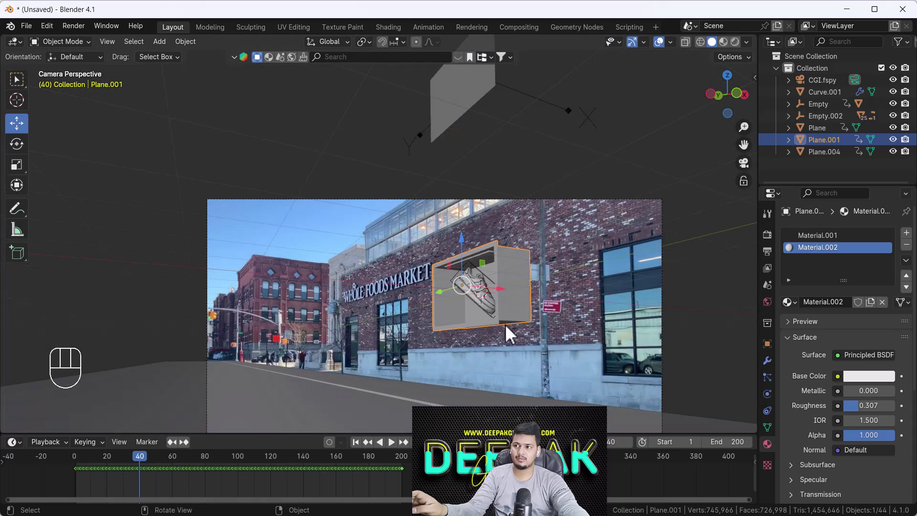
{"action": "mouse_move", "coordinate": [505, 324]}
{"action": "middle_mouse_down", "text": "shift"}
{"action": "mouse_move", "coordinate": [412, 270]}
{"action": "mouse_move", "coordinate": [435, 303]}
{"action": "middle_mouse_up", "text": "shift"}
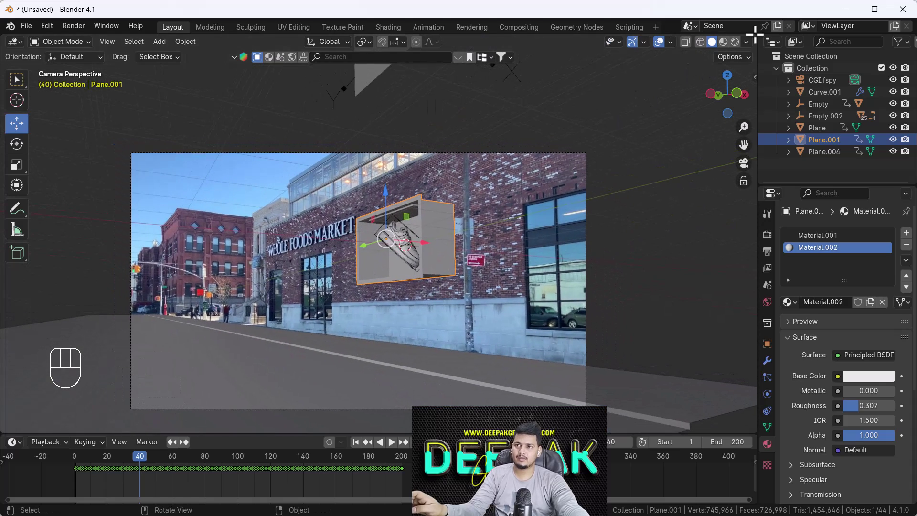
{"action": "left_click_drag", "start_coordinate": [754, 33], "coordinate": [384, 62]}
- With the timeline at frame 1, unhide all hidden objects to bring back the cover over the wall opening
{"action": "middle_click_drag", "start_coordinate": [586, 231], "coordinate": [552, 289]}
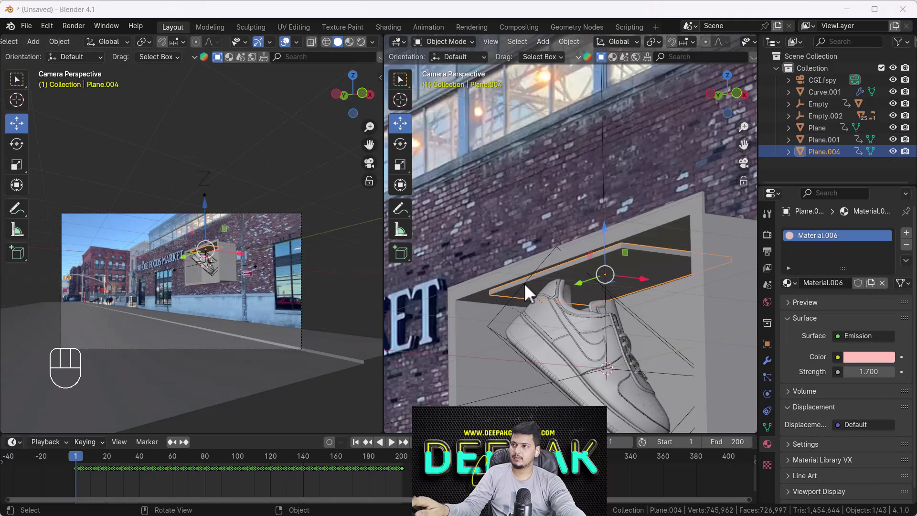
{"action": "middle_click_drag", "start_coordinate": [524, 283], "coordinate": [554, 254], "text": "shift"}
{"action": "scroll", "coordinate": [554, 254], "scroll_direction": "up", "scroll_amount": 2}
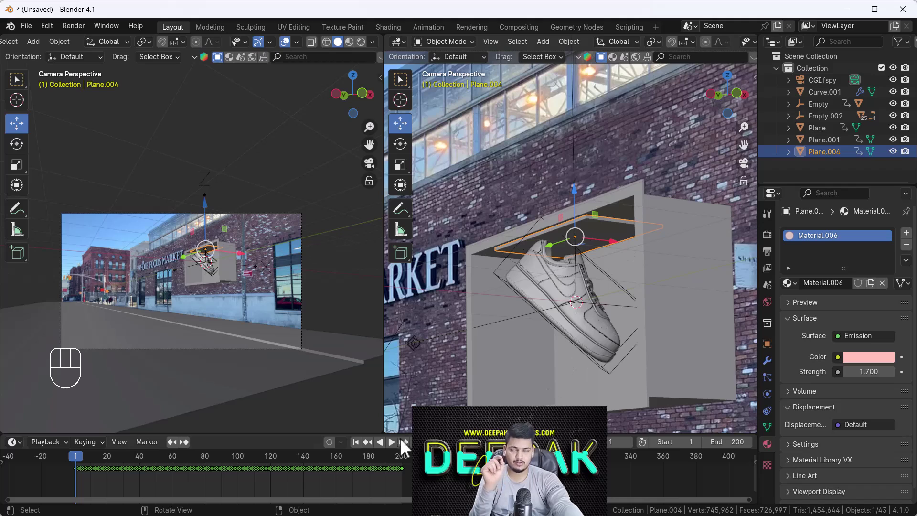
{"action": "left_click_drag", "start_coordinate": [105, 452], "coordinate": [76, 460]}
{"action": "scroll", "coordinate": [580, 279], "scroll_direction": "down", "scroll_amount": 5}
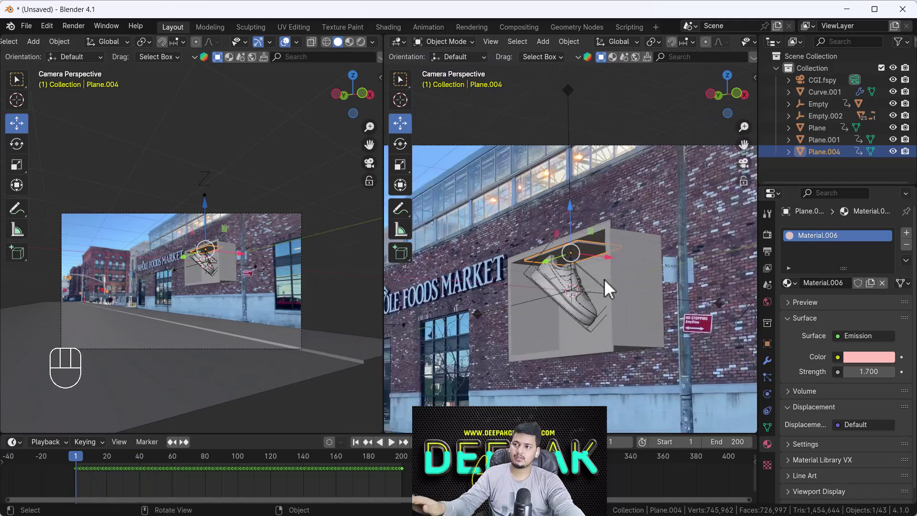
{"action": "left_click", "coordinate": [592, 280]}
{"action": "scroll", "coordinate": [592, 280], "scroll_direction": "down", "scroll_amount": 3}
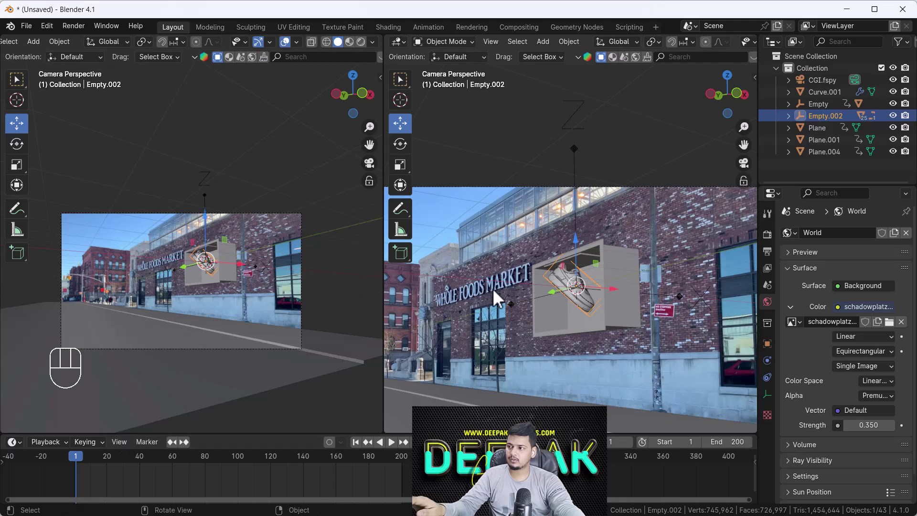
{"action": "key", "text": "alt+h"}
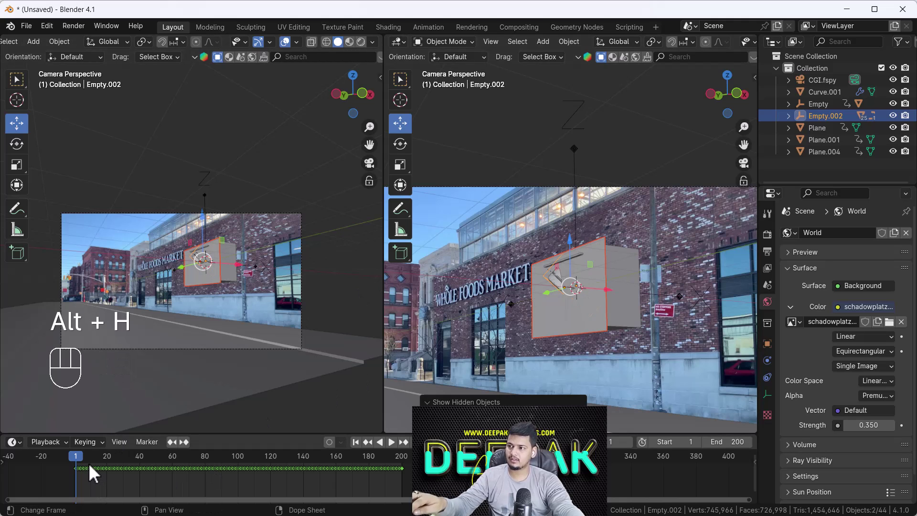
- At frame 14, move the ceiling panel's front face inward along X behind the sliding cover, and scrub to frame 17
{"action": "left_click_drag", "start_coordinate": [82, 459], "coordinate": [99, 468]}
{"action": "scroll", "coordinate": [519, 279], "scroll_direction": "up", "scroll_amount": 8}
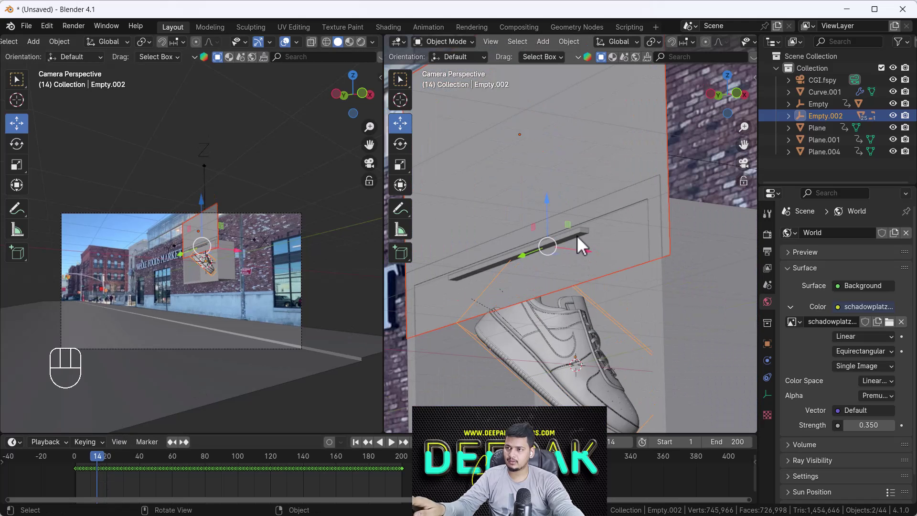
{"action": "left_click", "coordinate": [575, 233]}
{"action": "key", "text": "Tab"}
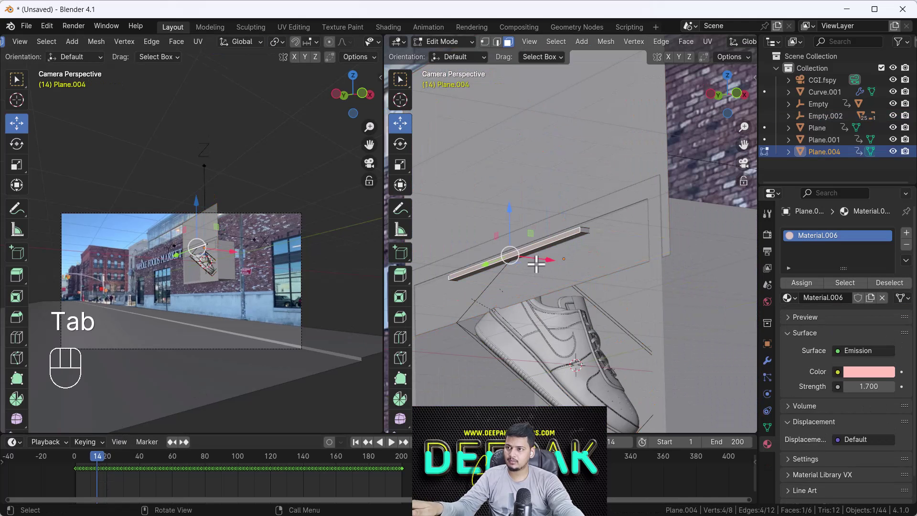
{"action": "left_click_drag", "start_coordinate": [536, 264], "coordinate": [564, 260]}
{"action": "key", "text": "Tab"}
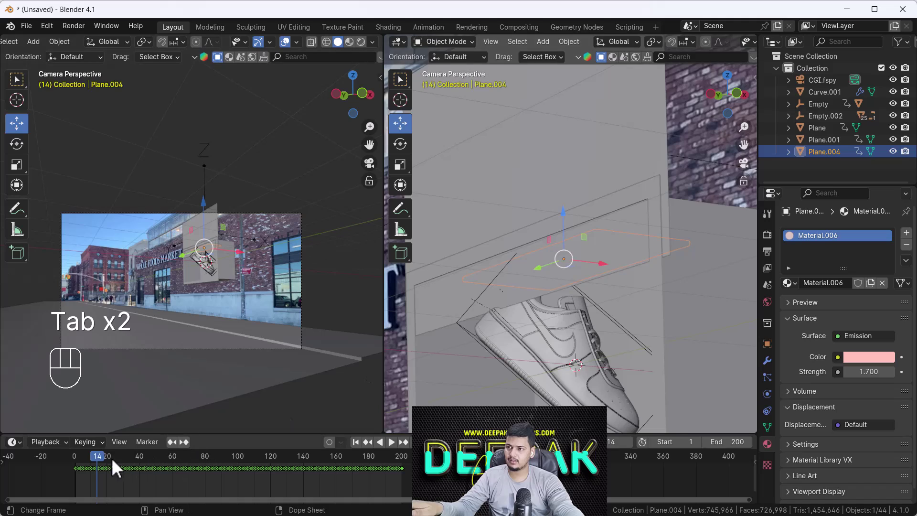
{"action": "mouse_move", "coordinate": [110, 457]}
{"action": "left_mouse_down"}
{"action": "mouse_move", "coordinate": [51, 457]}
{"action": "mouse_move", "coordinate": [105, 457]}
{"action": "mouse_move", "coordinate": [82, 460]}
{"action": "mouse_move", "coordinate": [102, 468]}
{"action": "left_mouse_up"}
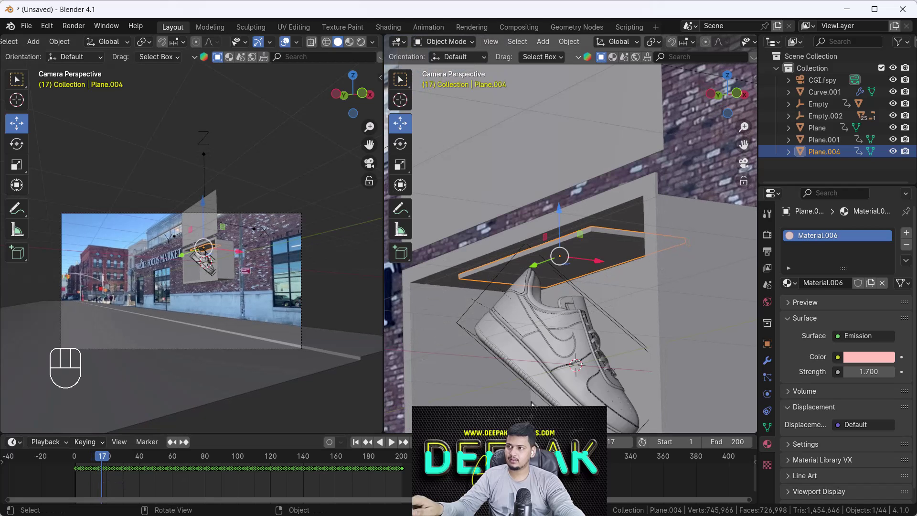
- Move the wall box's back face outward along X to make the box deeper
{"action": "left_click", "coordinate": [613, 323]}
{"action": "middle_click_drag", "start_coordinate": [613, 323], "coordinate": [563, 264]}
{"action": "left_click", "coordinate": [601, 250]}
{"action": "key", "text": "Tab"}
{"action": "left_click", "coordinate": [614, 244]}
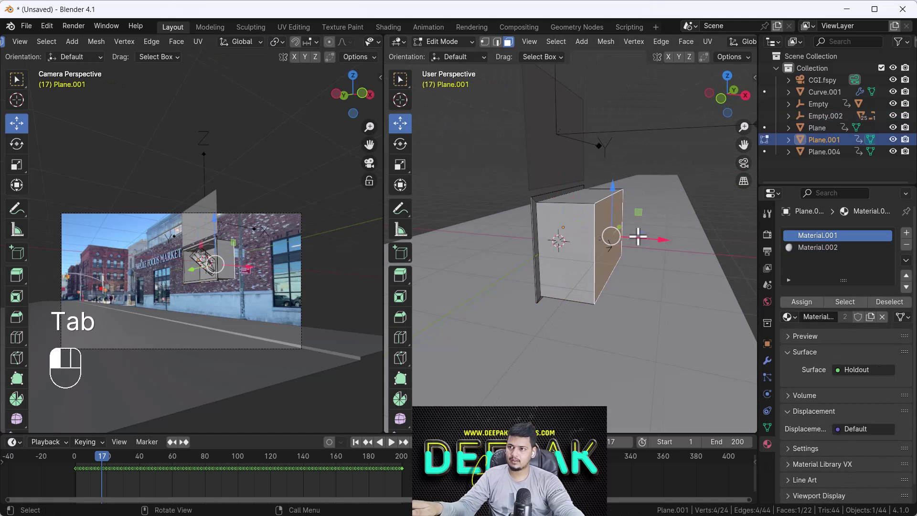
{"action": "key", "text": "Tab"}
- Scale the shoe's empty by about 0.792 and move it about 0.346 m along Y and 0.113 m along X
{"action": "middle_click_drag", "start_coordinate": [564, 270], "coordinate": [649, 273]}
{"action": "left_click", "coordinate": [629, 222]}
{"action": "key", "text": "s"}
{"action": "left_click", "coordinate": [621, 277]}
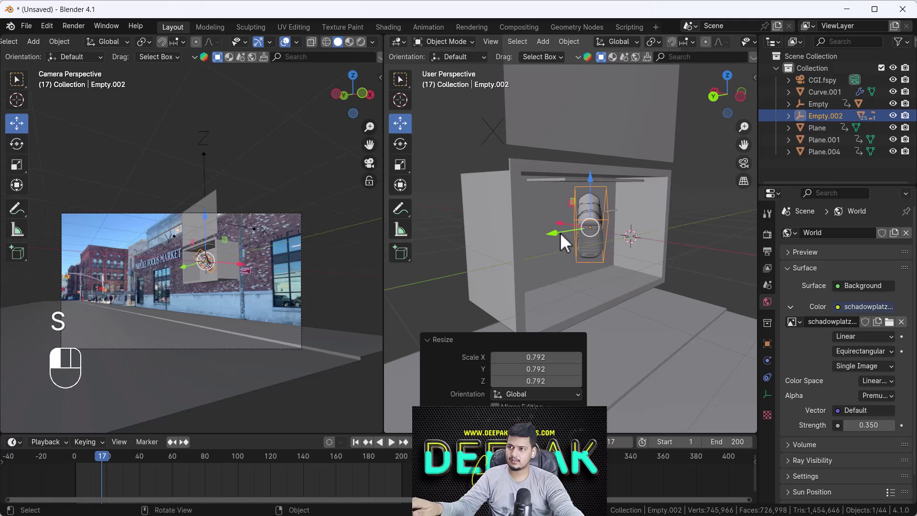
{"action": "left_click_drag", "start_coordinate": [560, 232], "coordinate": [515, 235]}
{"action": "middle_click_drag", "start_coordinate": [514, 235], "coordinate": [545, 237]}
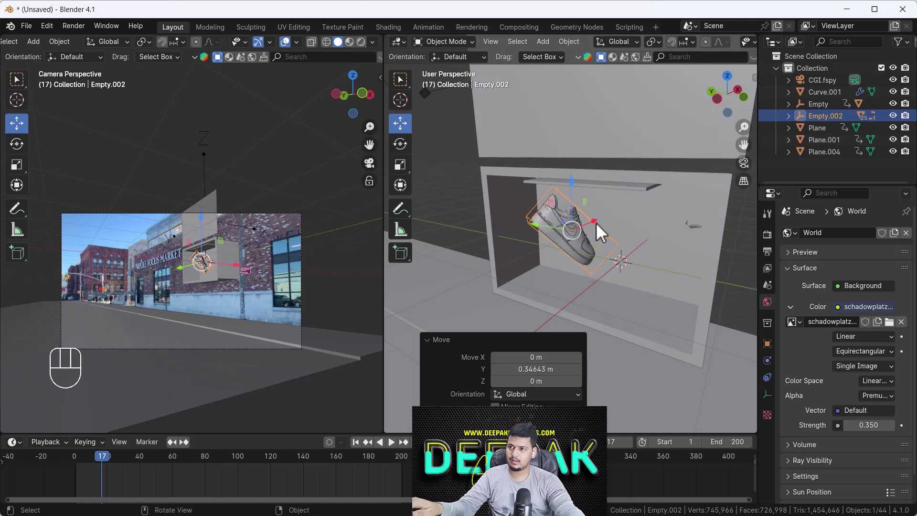
{"action": "left_click_drag", "start_coordinate": [596, 223], "coordinate": [580, 239]}
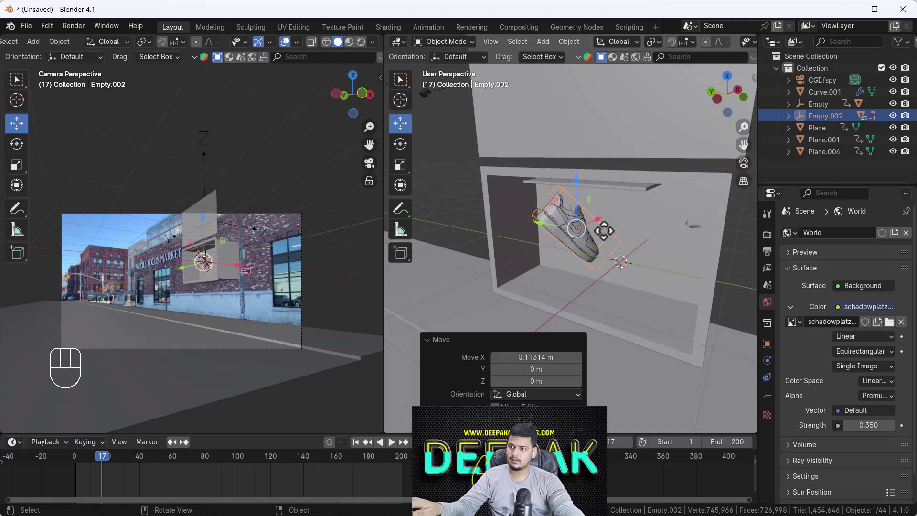
- Try applying the scale of the shoe's empty and undo it
{"action": "key", "text": "ctrl+a"}
{"action": "left_click", "coordinate": [582, 241]}
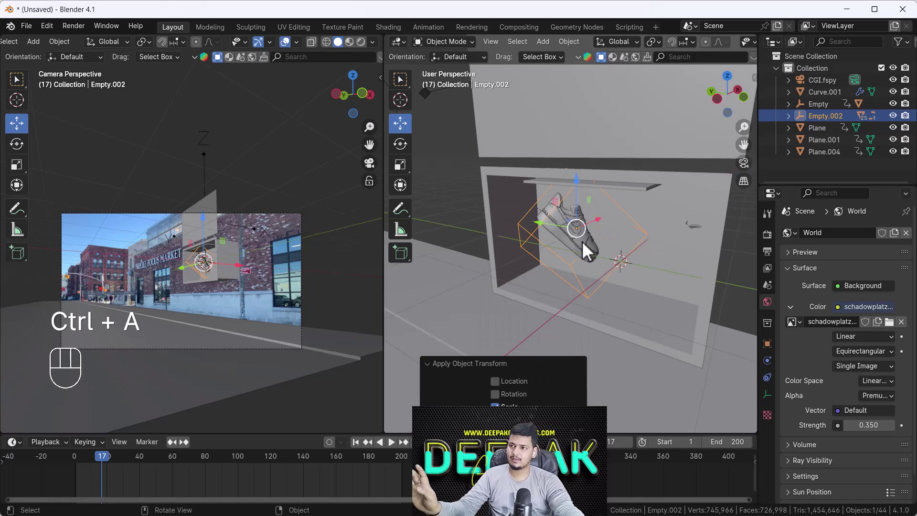
{"action": "key", "text": "ctrl+z"}
- Return to the camera view and check the shoe's placement inside the box
{"action": "key", "text": "KP_0"}
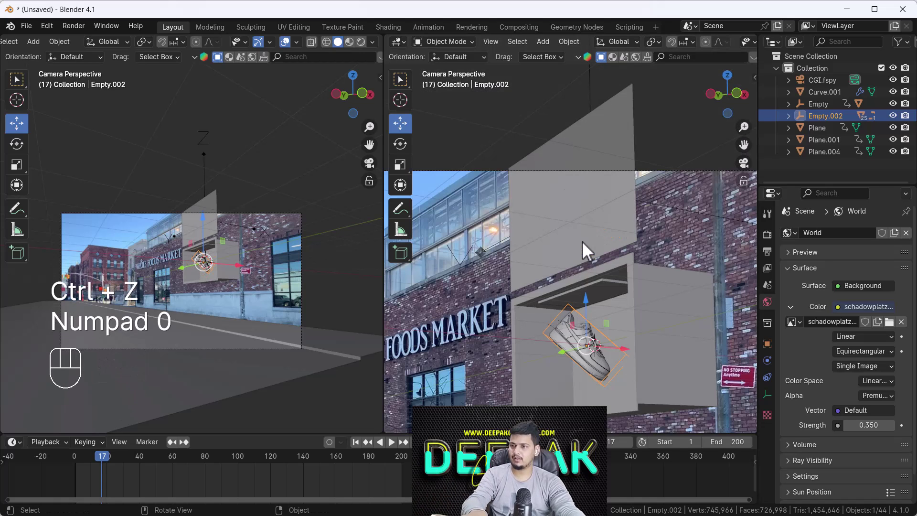
{"action": "scroll", "coordinate": [593, 315], "scroll_direction": "down", "scroll_amount": 3}
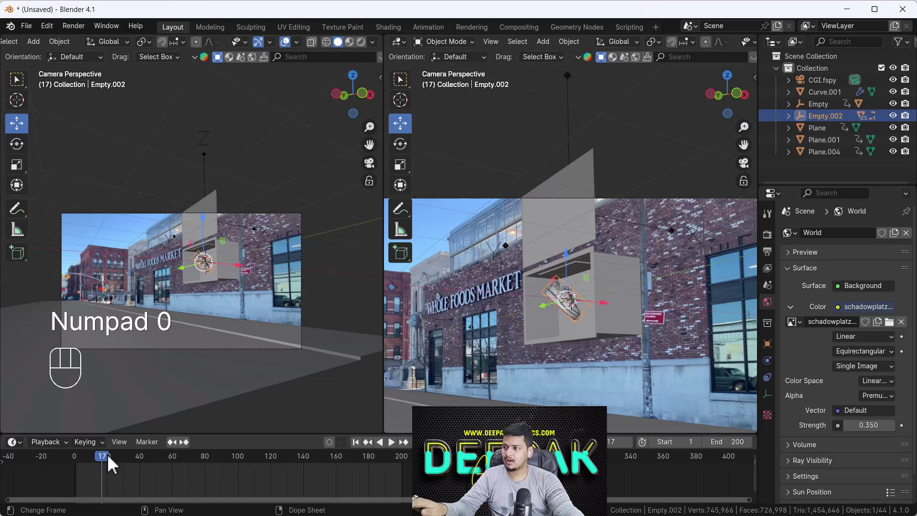
- Keyframe the location, rotation and scale of the shoe's empty at frame 17
{"action": "mouse_move", "coordinate": [107, 453]}
{"action": "left_mouse_down"}
{"action": "mouse_move", "coordinate": [75, 458]}
{"action": "mouse_move", "coordinate": [122, 461]}
{"action": "mouse_move", "coordinate": [102, 463]}
{"action": "left_mouse_up"}
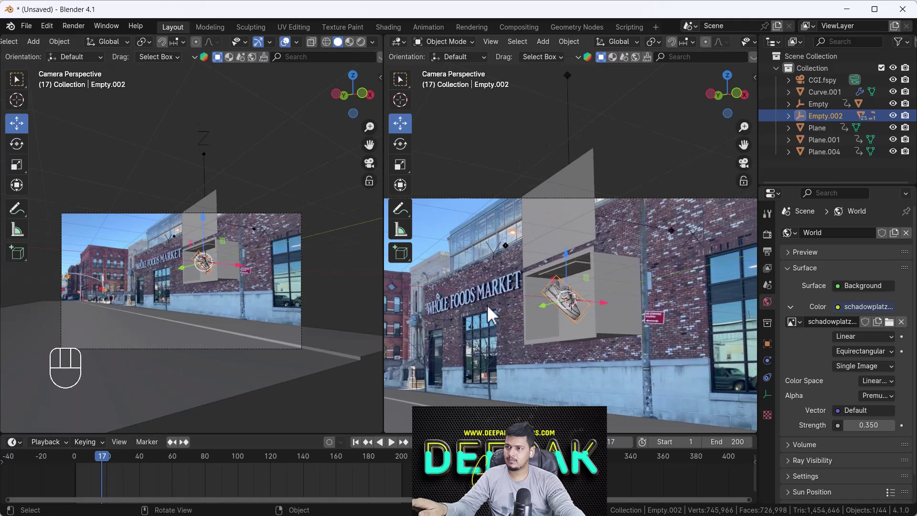
{"action": "scroll", "coordinate": [597, 297], "scroll_direction": "up", "scroll_amount": 1}
{"action": "key", "text": "k"}
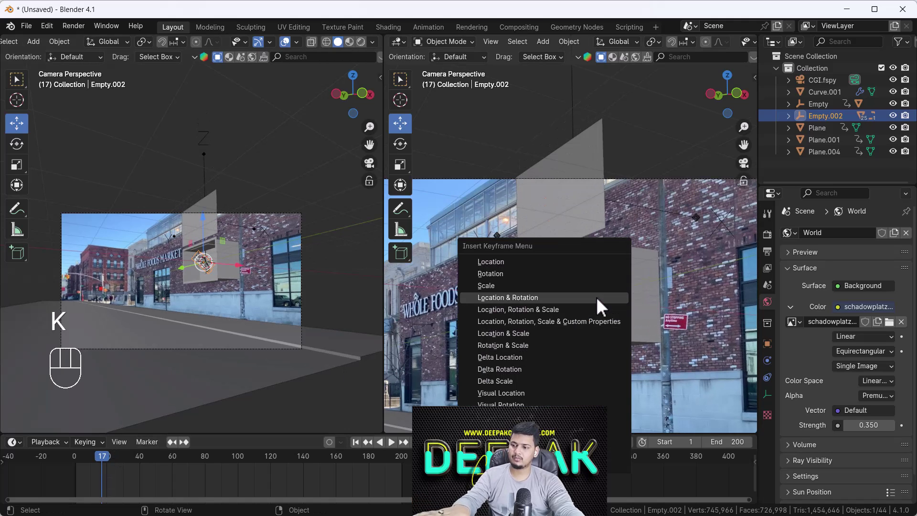
{"action": "left_click", "coordinate": [532, 299]}
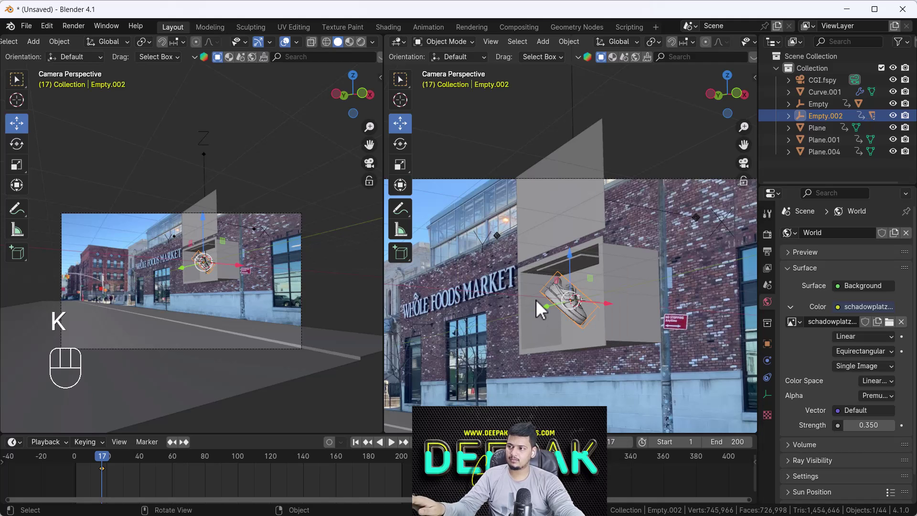
{"action": "key", "text": "k"}
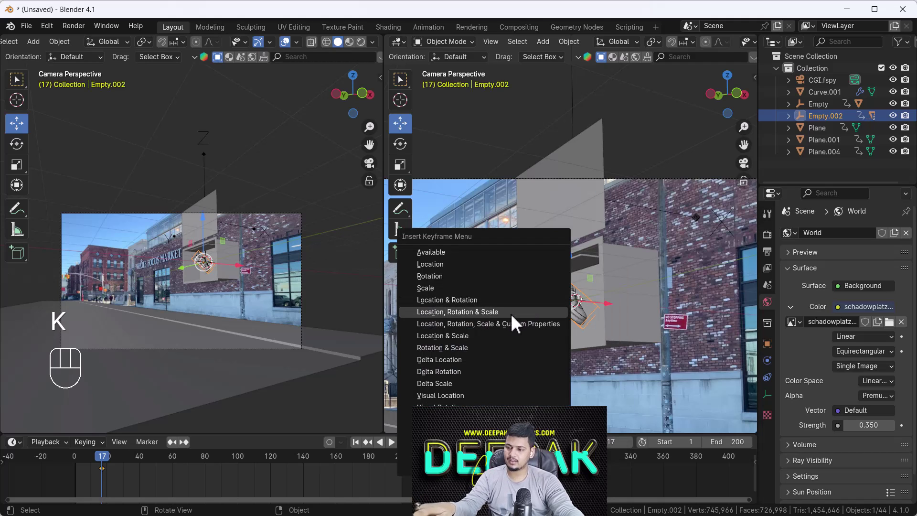
{"action": "left_click", "coordinate": [493, 311]}
- At frame 80, move the shoe's empty out of the box along X and Y until it floats large in front of the camera
{"action": "left_click_drag", "start_coordinate": [119, 448], "coordinate": [204, 468]}
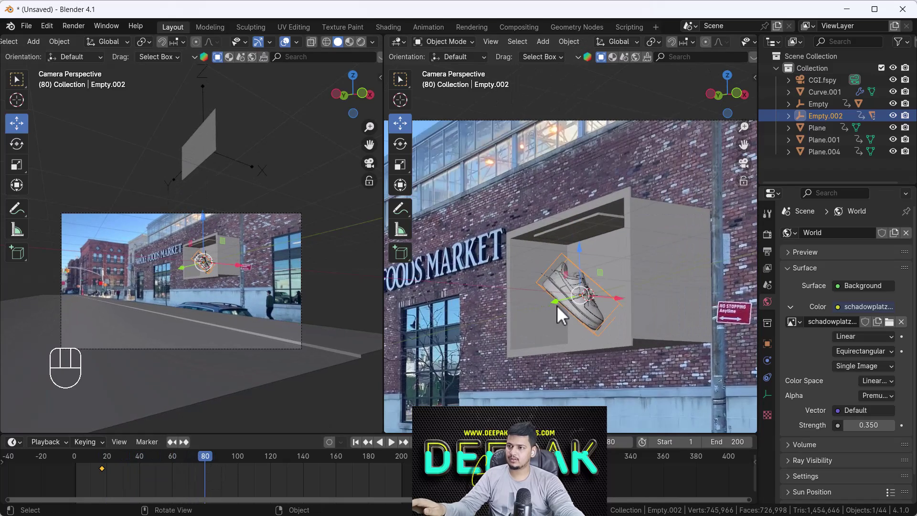
{"action": "middle_click_drag", "start_coordinate": [583, 311], "coordinate": [554, 253]}
{"action": "scroll", "coordinate": [570, 246], "scroll_direction": "down", "scroll_amount": 4}
{"action": "middle_click_drag", "start_coordinate": [554, 253], "coordinate": [565, 260], "text": "shift"}
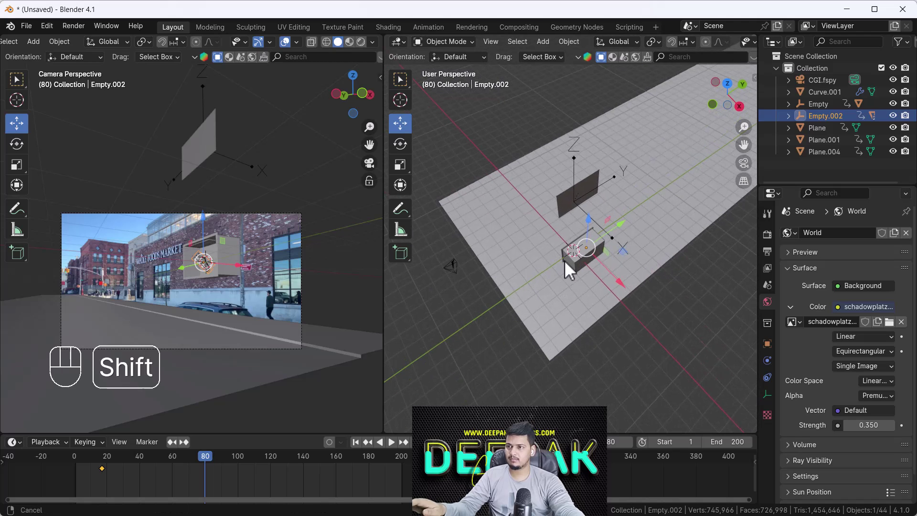
{"action": "left_click_drag", "start_coordinate": [617, 289], "coordinate": [588, 266]}
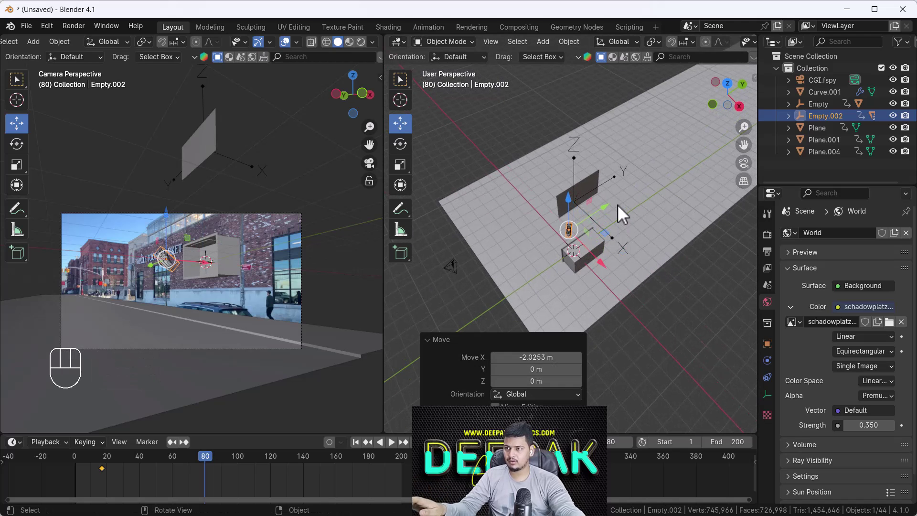
{"action": "left_click_drag", "start_coordinate": [617, 204], "coordinate": [495, 289]}
{"action": "middle_click_drag", "start_coordinate": [495, 289], "coordinate": [519, 211]}
{"action": "left_click_drag", "start_coordinate": [477, 208], "coordinate": [481, 263]}
{"action": "middle_click_drag", "start_coordinate": [481, 262], "coordinate": [512, 260]}
{"action": "left_click_drag", "start_coordinate": [518, 278], "coordinate": [506, 276]}
- Rotate the shoe's empty -357° about Z, enlarge it slightly, and keyframe its location, rotation and scale at frame 80
{"action": "key", "text": "r"}
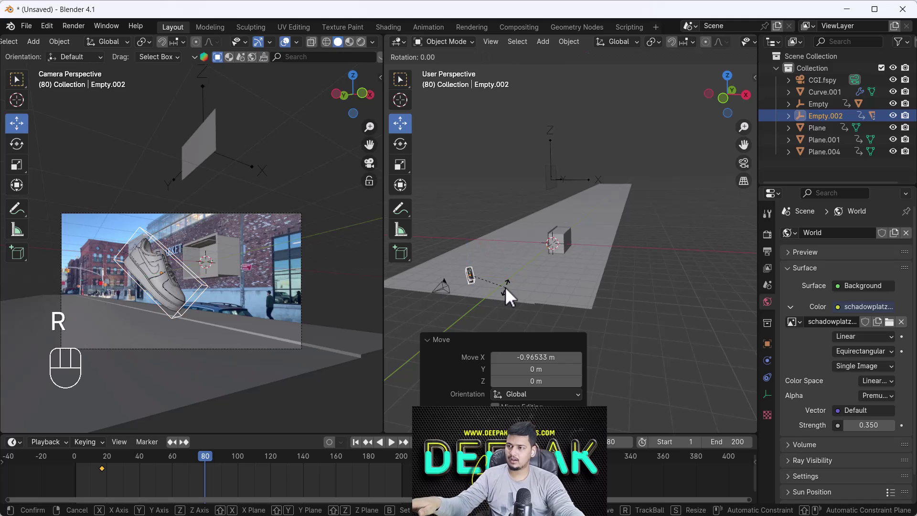
{"action": "key", "text": "z"}
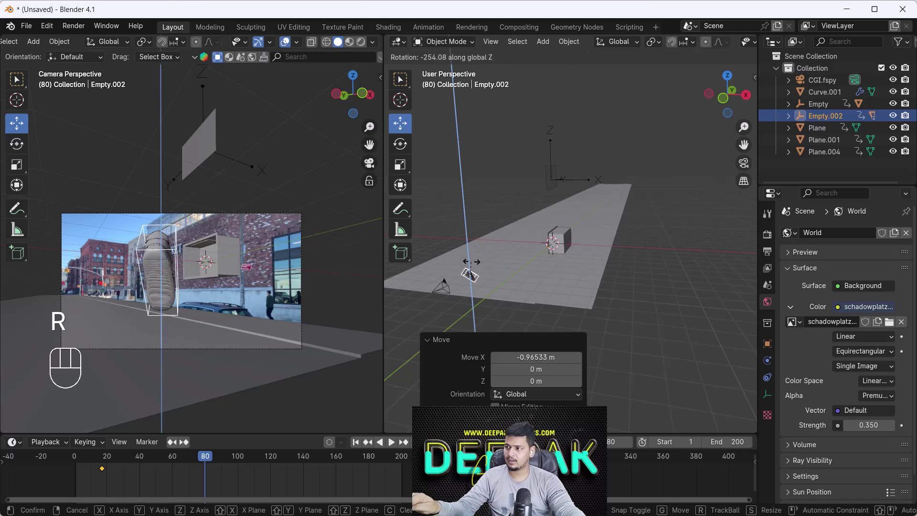
{"action": "left_click", "coordinate": [492, 282]}
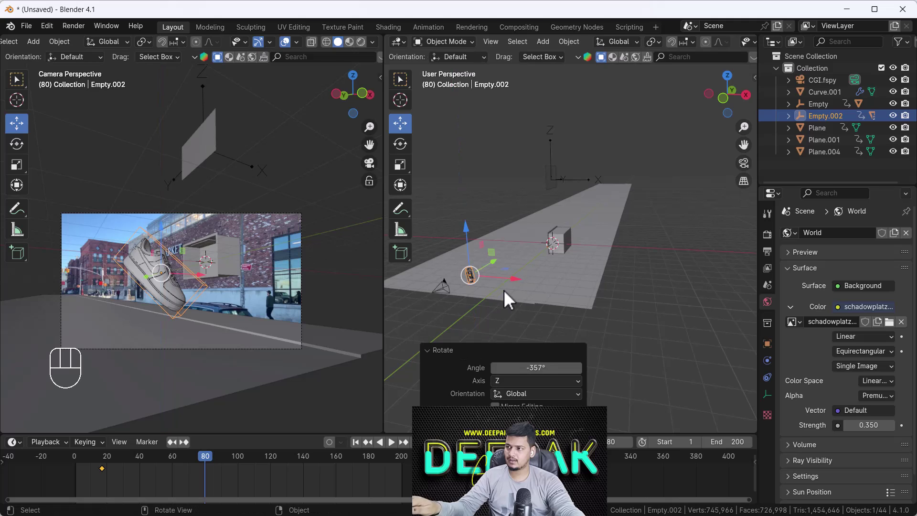
{"action": "key", "text": "s"}
{"action": "left_click", "coordinate": [592, 252]}
{"action": "key", "text": "k"}
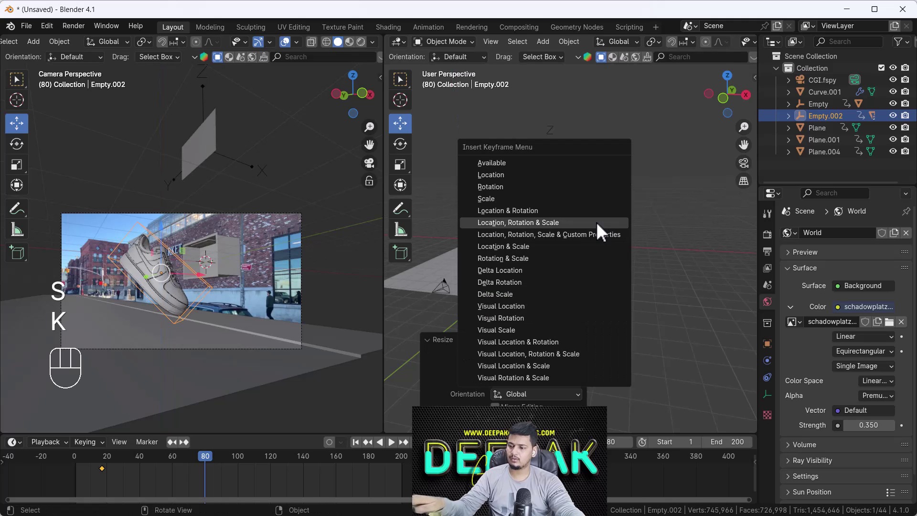
{"action": "left_click", "coordinate": [596, 221]}
- Play the animation from near the start to check the shoe's flight out of the box in the camera view
{"action": "left_click_drag", "start_coordinate": [231, 450], "coordinate": [138, 450]}
{"action": "scroll", "coordinate": [166, 276], "scroll_direction": "up", "scroll_amount": 4}
{"action": "key", "text": "shift+Left"}
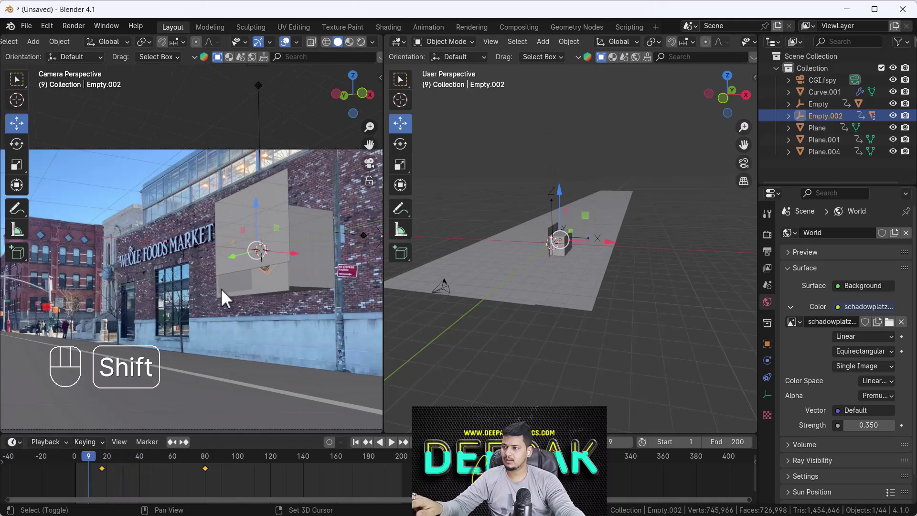
{"action": "key", "text": "space"}
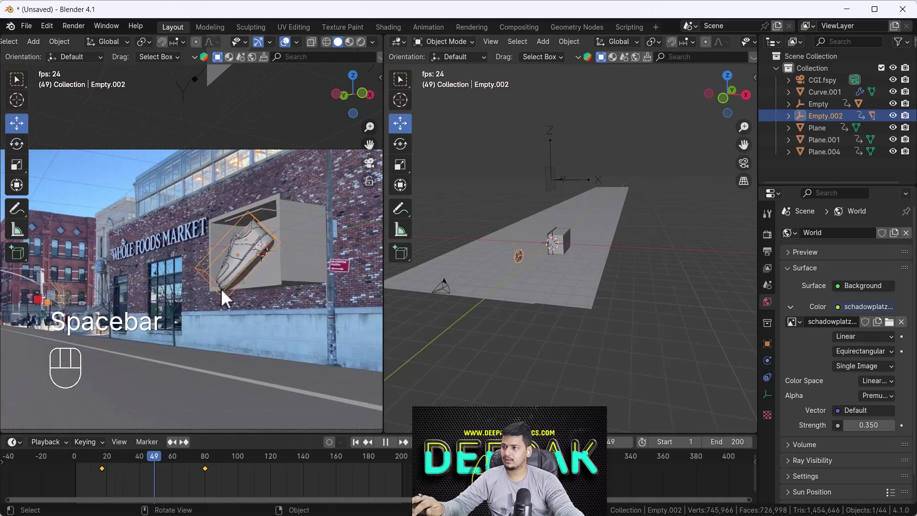
{"action": "key", "text": "space"}
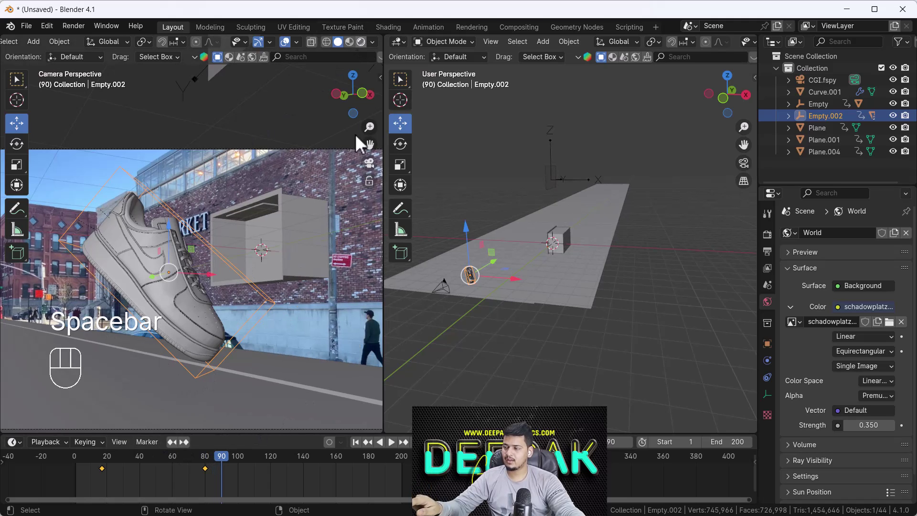
- Switch the camera view to rendered shading and scrub around frames 55 to 80 to examine the shoe's motion
{"action": "left_click", "coordinate": [360, 43]}
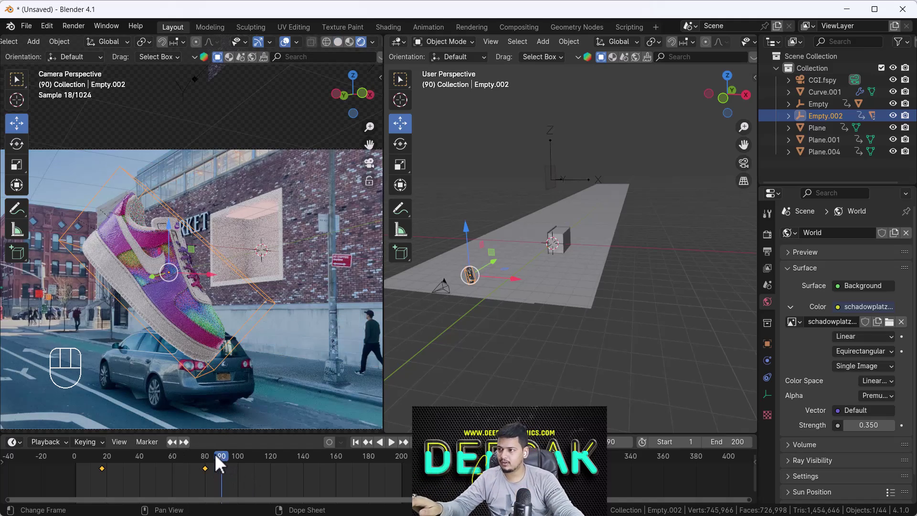
{"action": "left_click_drag", "start_coordinate": [213, 455], "coordinate": [205, 459]}
{"action": "key", "text": "space"}
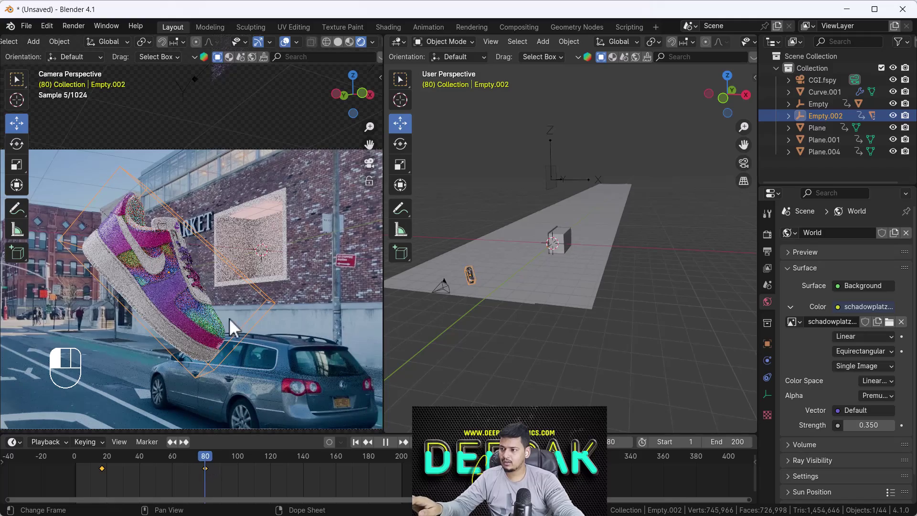
{"action": "key", "text": "i"}
{"action": "scroll", "coordinate": [214, 306], "scroll_direction": "down", "scroll_amount": 2}
{"action": "middle_click_drag", "start_coordinate": [214, 311], "coordinate": [250, 271], "text": "shift"}
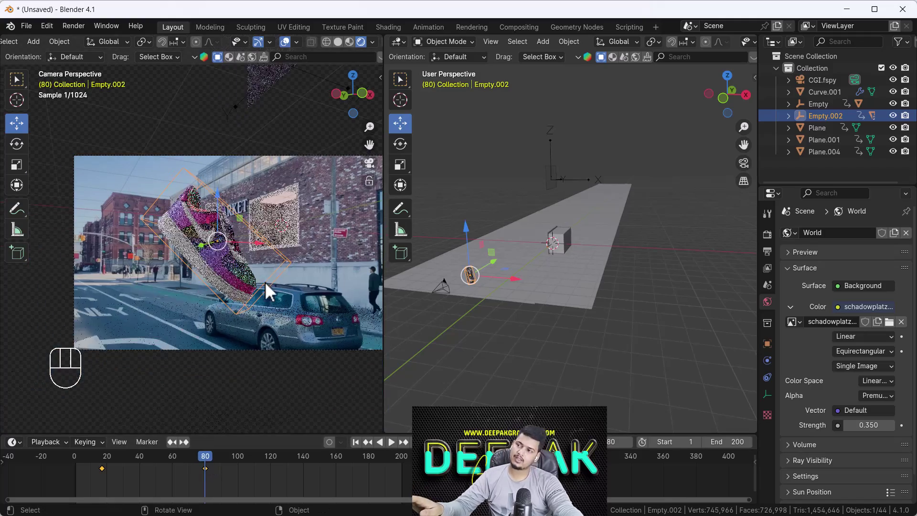
{"action": "left_click_drag", "start_coordinate": [208, 456], "coordinate": [168, 459]}
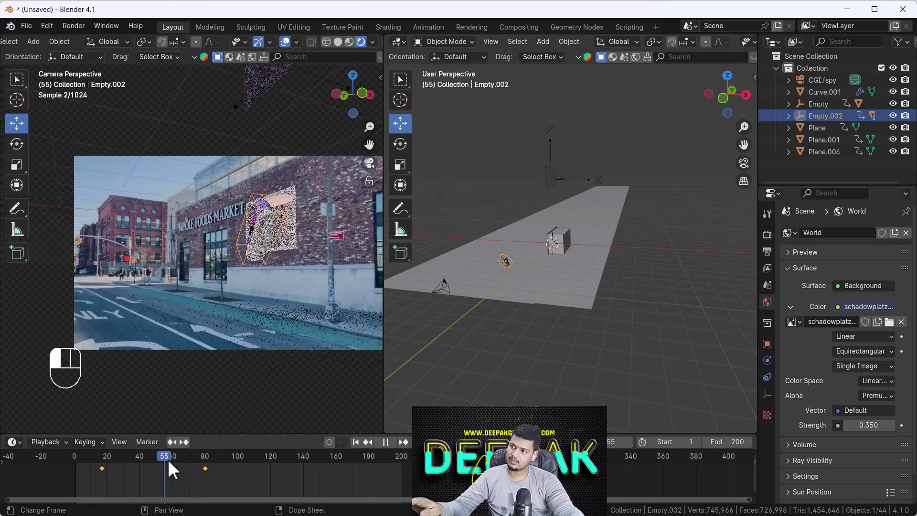
{"action": "key", "text": "space"}
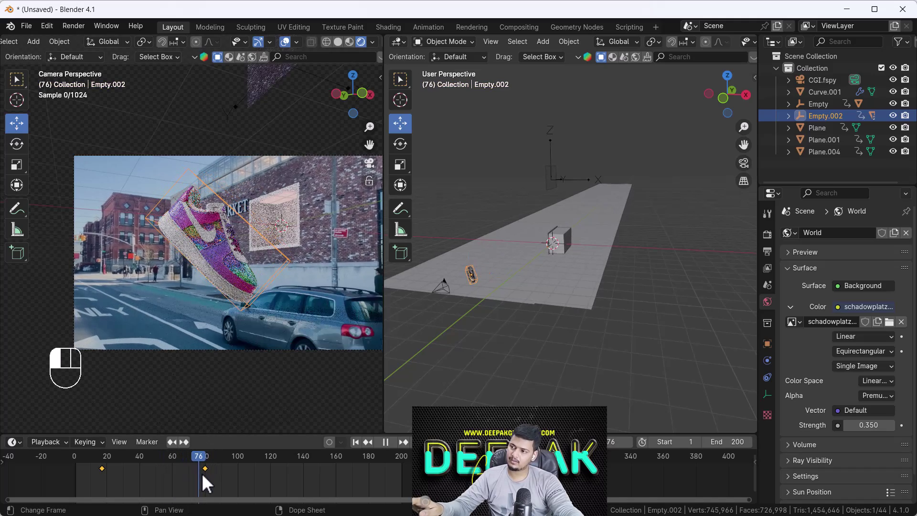
{"action": "key", "text": "space"}
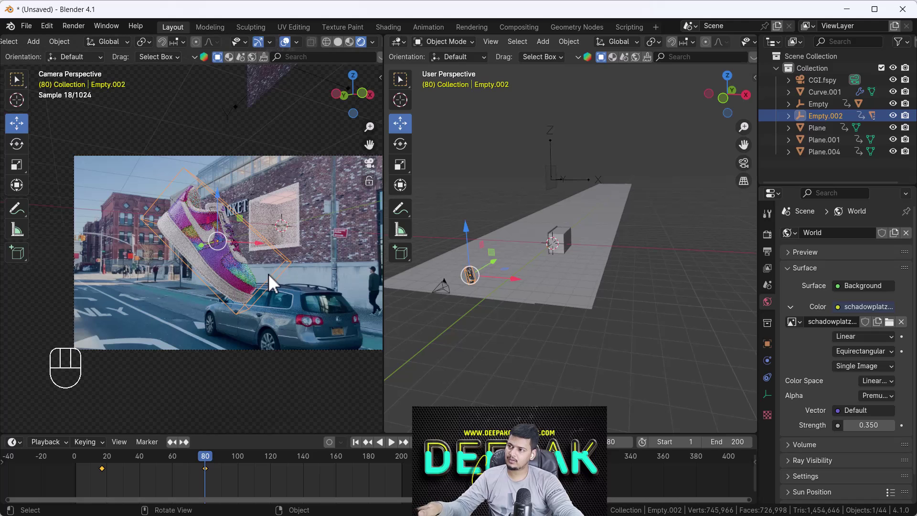
- Scale the shoe's empty by 0.817, raise it along Z, and keyframe its location, rotation and scale again at frame 80
{"action": "left_click", "coordinate": [285, 300]}
{"action": "left_click", "coordinate": [277, 268]}
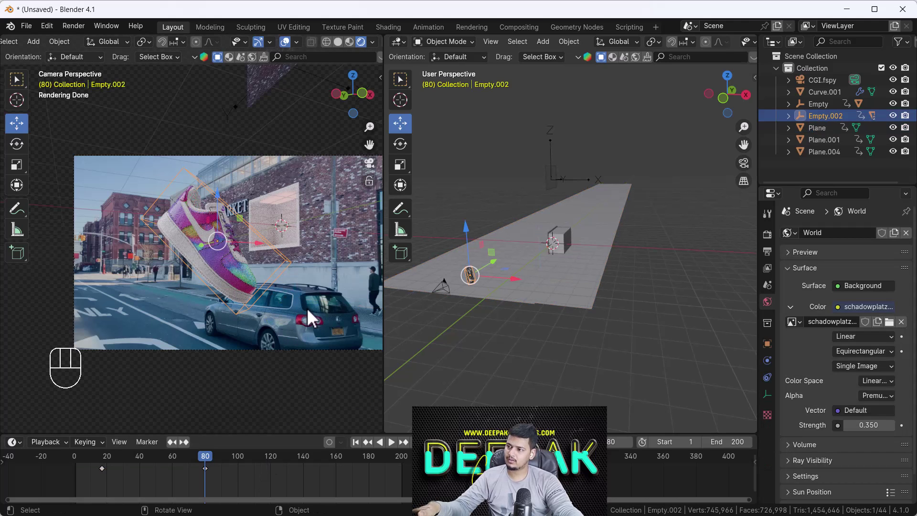
{"action": "key", "text": "s"}
{"action": "left_click", "coordinate": [225, 210]}
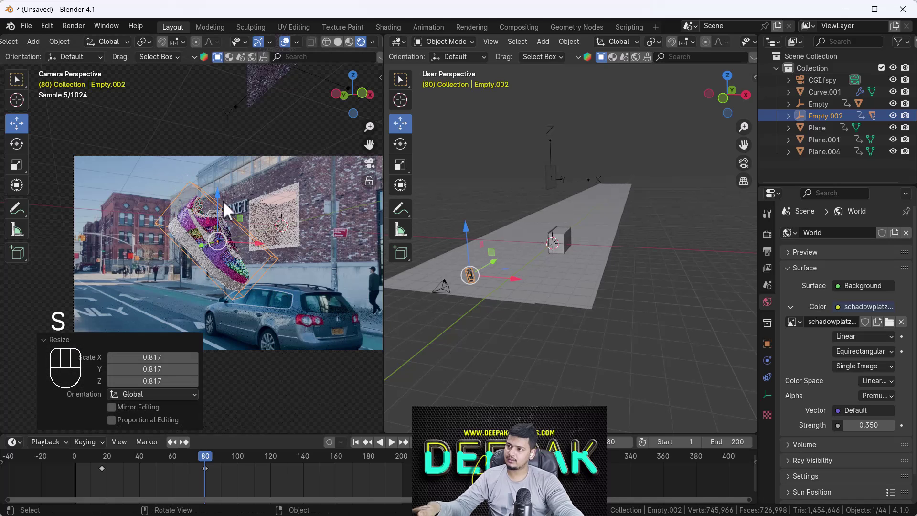
{"action": "left_click_drag", "start_coordinate": [215, 203], "coordinate": [215, 180]}
{"action": "key", "text": "k"}
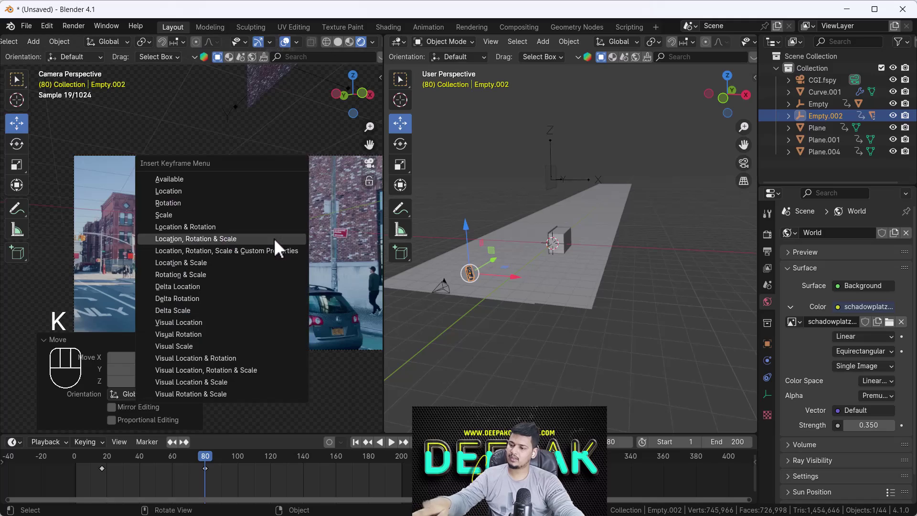
{"action": "left_click", "coordinate": [274, 238]}
- Play the animation from frame 1 in rendered and material preview shading, and return the camera view to solid shading
{"action": "left_click_drag", "start_coordinate": [199, 453], "coordinate": [65, 453]}
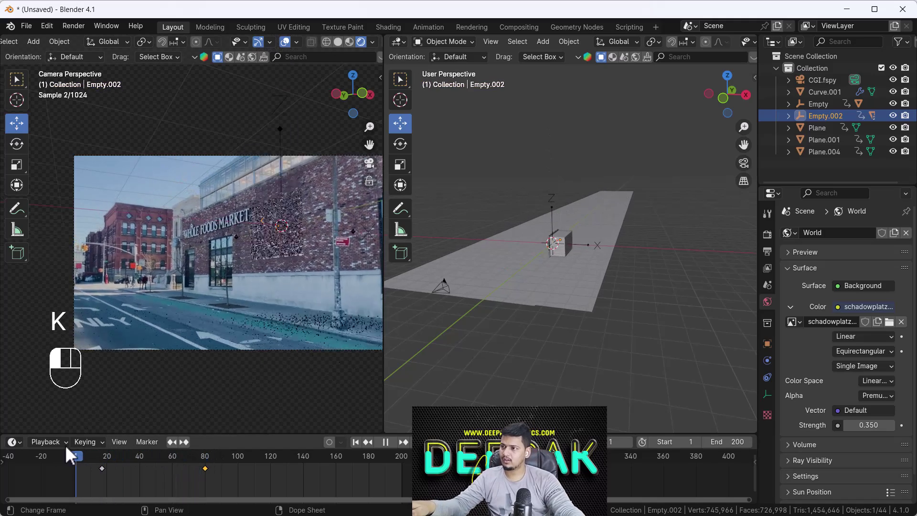
{"action": "key", "text": "space"}
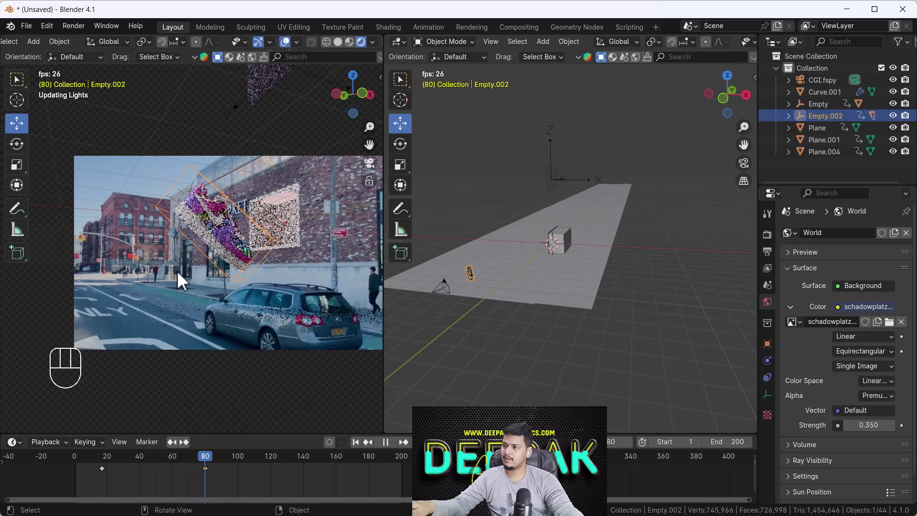
{"action": "key", "text": "space"}
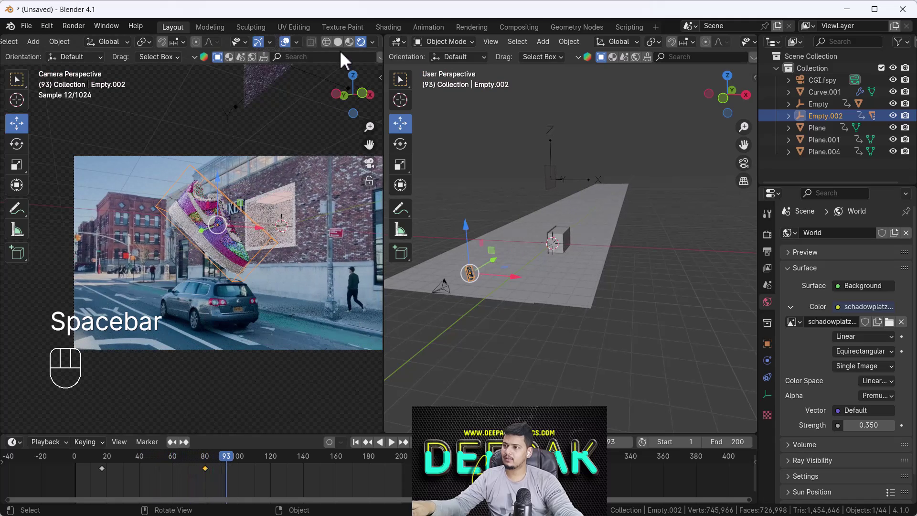
{"action": "left_click", "coordinate": [349, 42]}
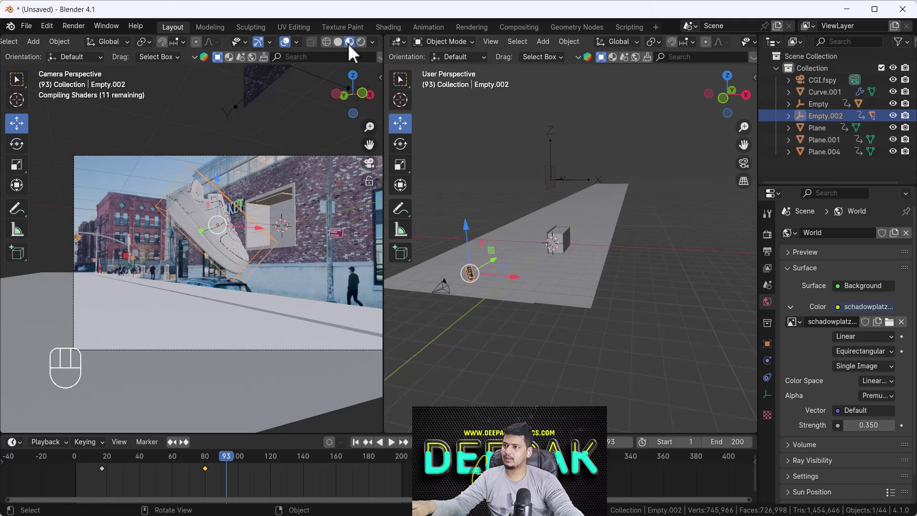
{"action": "key", "text": "space"}
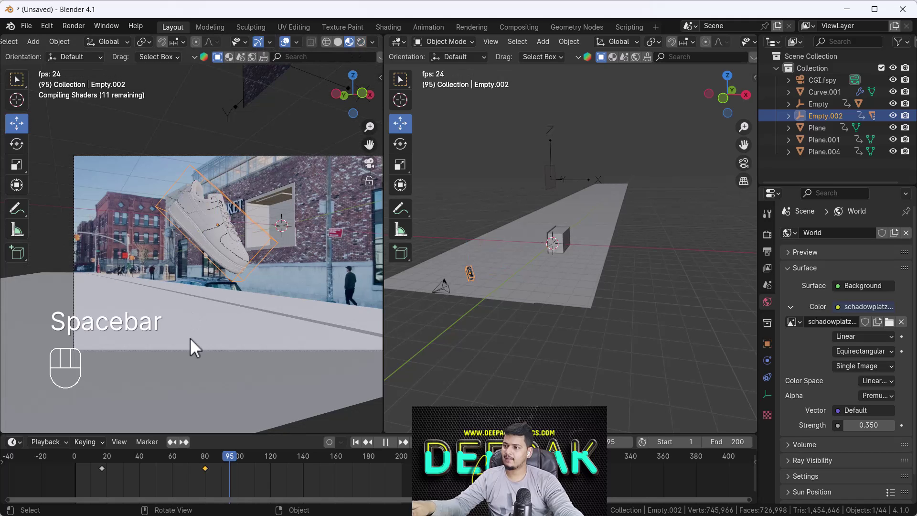
{"action": "key", "text": "space"}
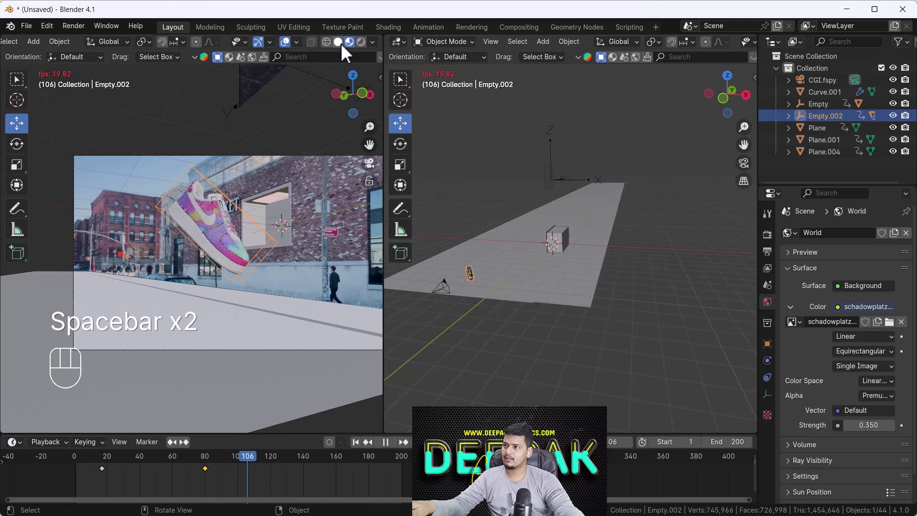
{"action": "key", "text": "space"}
{"action": "left_click", "coordinate": [340, 43]}
- At frame 320, rotate the shoe's empty about -422° around Z and keyframe its location and rotation
{"action": "left_click_drag", "start_coordinate": [242, 454], "coordinate": [455, 461]}
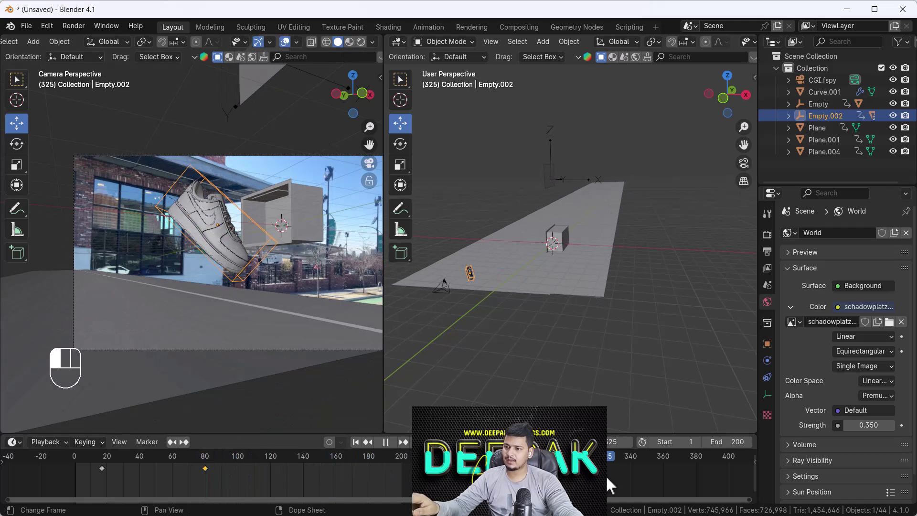
{"action": "key", "text": "space"}
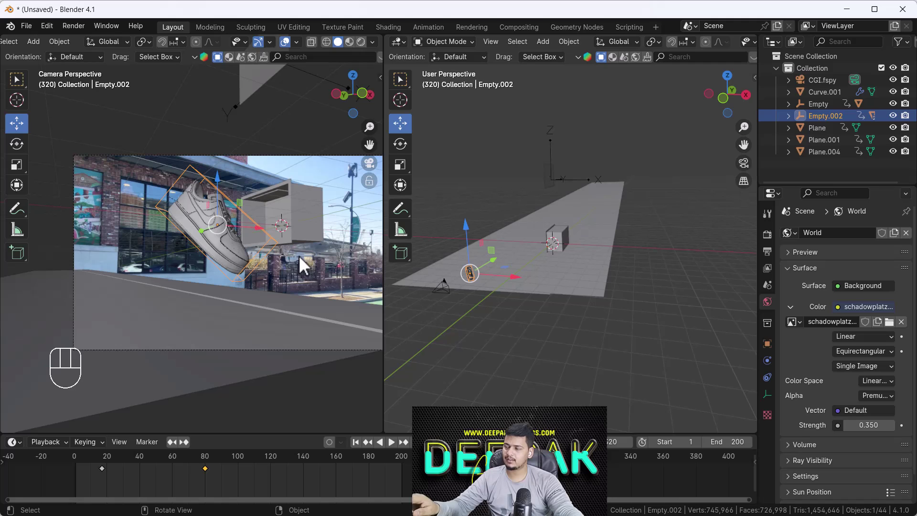
{"action": "key", "text": "r"}
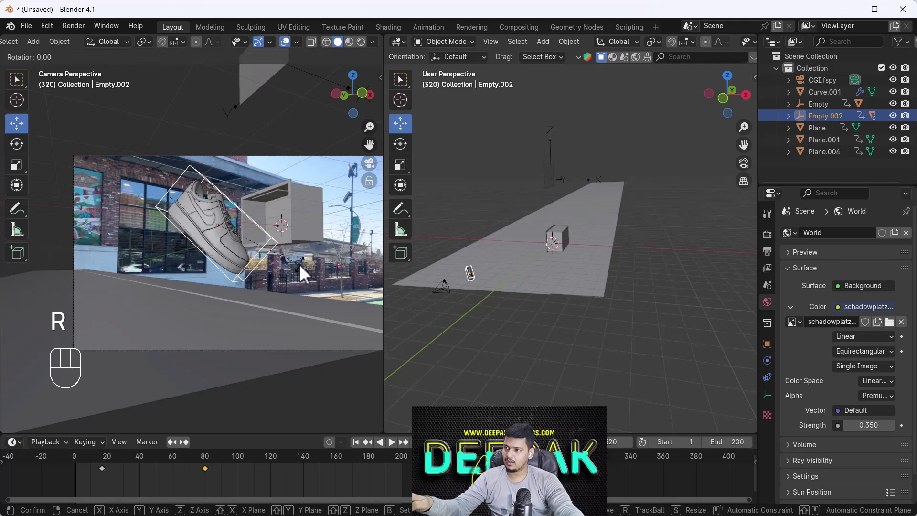
{"action": "key", "text": "z"}
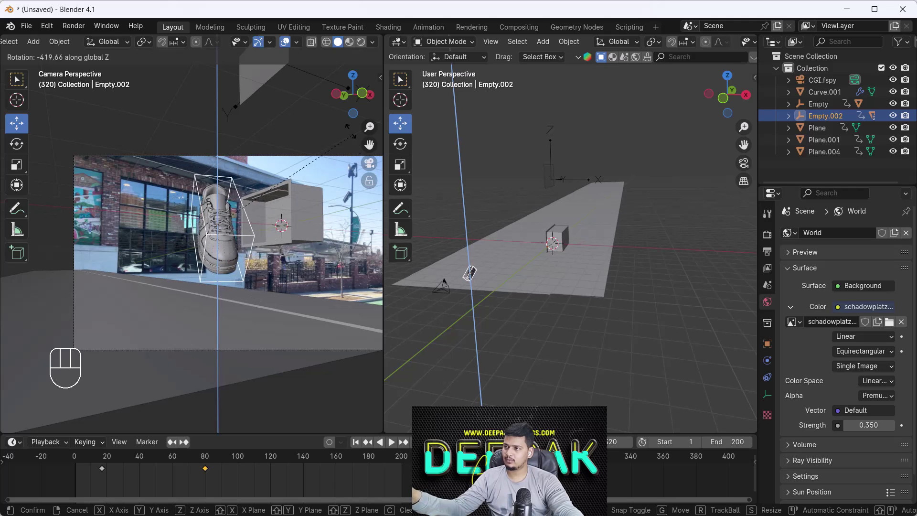
{"action": "left_click", "coordinate": [345, 147]}
{"action": "key", "text": "k"}
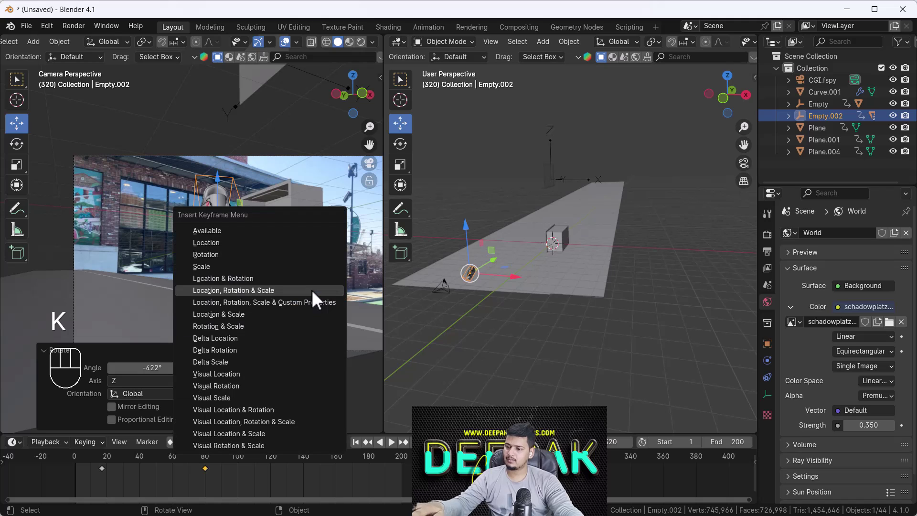
{"action": "left_click", "coordinate": [284, 279]}
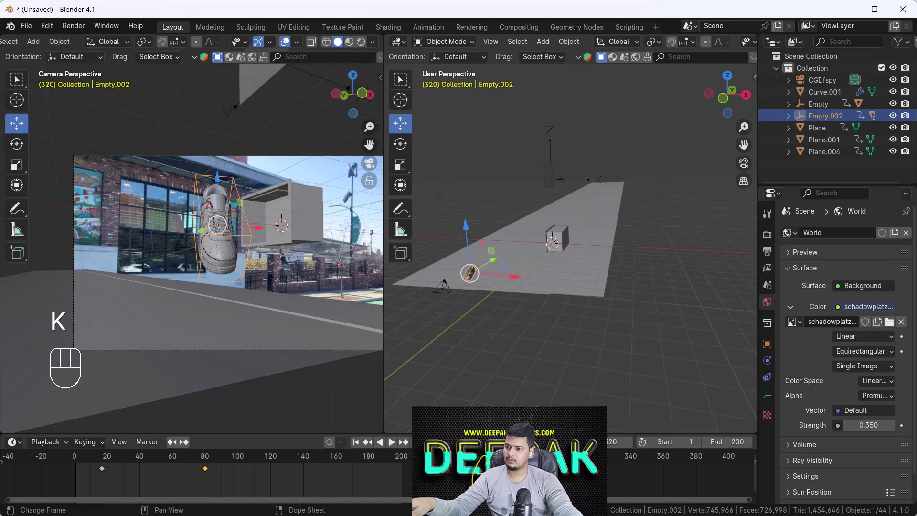
- Play the animation from the start of the timeline to check the shoe's flight and spin
{"action": "left_click_drag", "start_coordinate": [248, 482], "coordinate": [185, 338]}
{"action": "key", "text": "space"}
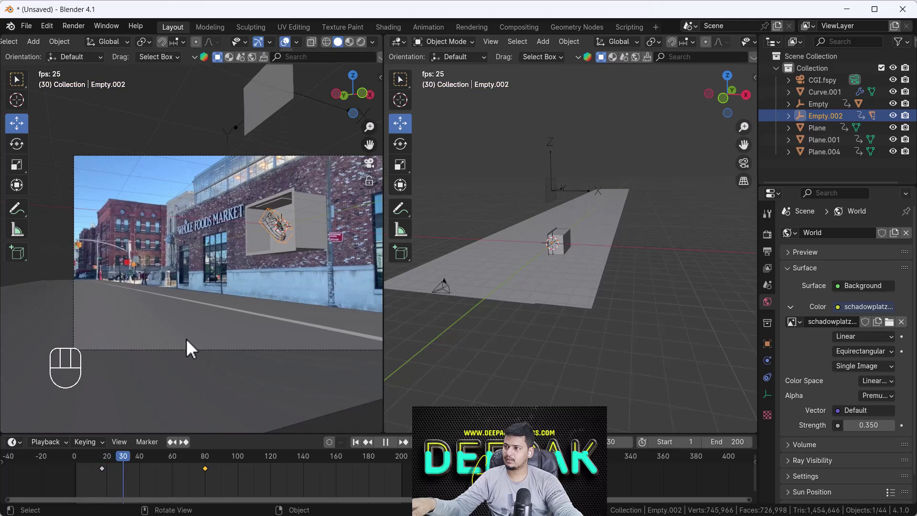
{"action": "key", "text": "space"}
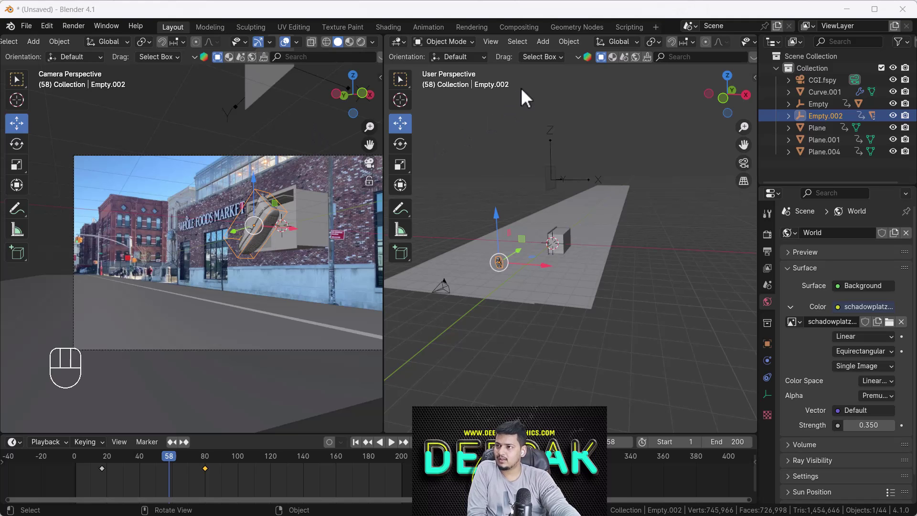
- At frame 40, move the sliding cover's empty -0.373 m along X and insert a keyframe for it
{"action": "left_click_drag", "start_coordinate": [164, 453], "coordinate": [98, 454]}
{"action": "scroll", "coordinate": [285, 170], "scroll_direction": "up", "scroll_amount": 1}
{"action": "left_click", "coordinate": [284, 171]}
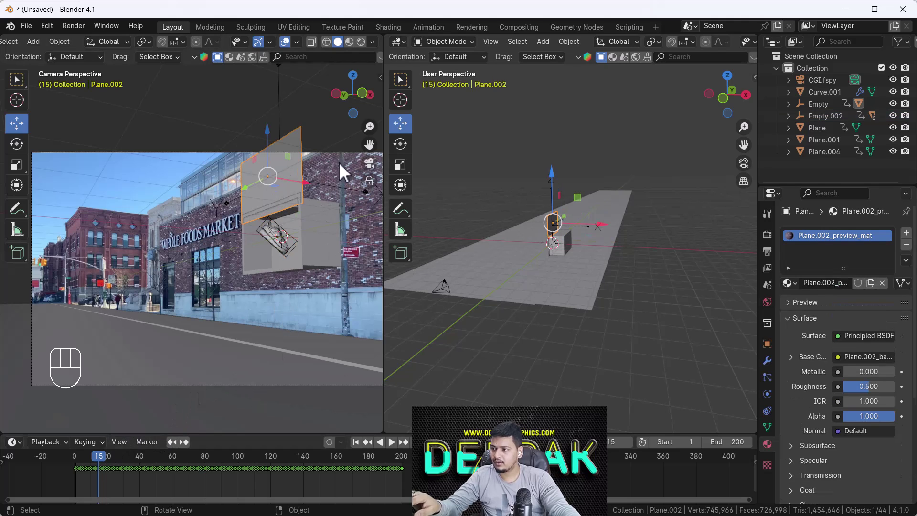
{"action": "left_click", "coordinate": [278, 113]}
{"action": "key", "text": "space"}
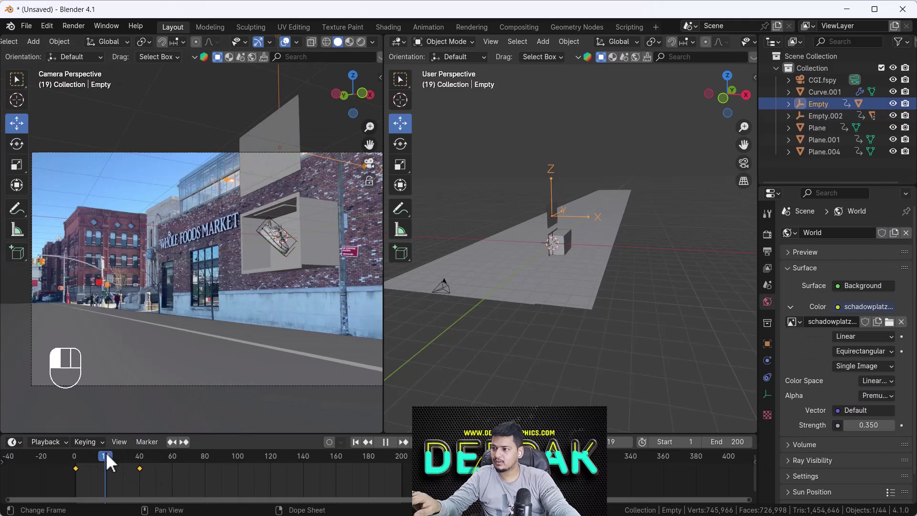
{"action": "left_click_drag", "start_coordinate": [141, 465], "coordinate": [140, 467]}
{"action": "key", "text": "space"}
{"action": "middle_click_drag", "start_coordinate": [584, 204], "coordinate": [569, 173]}
{"action": "scroll", "coordinate": [583, 196], "scroll_direction": "up", "scroll_amount": 3}
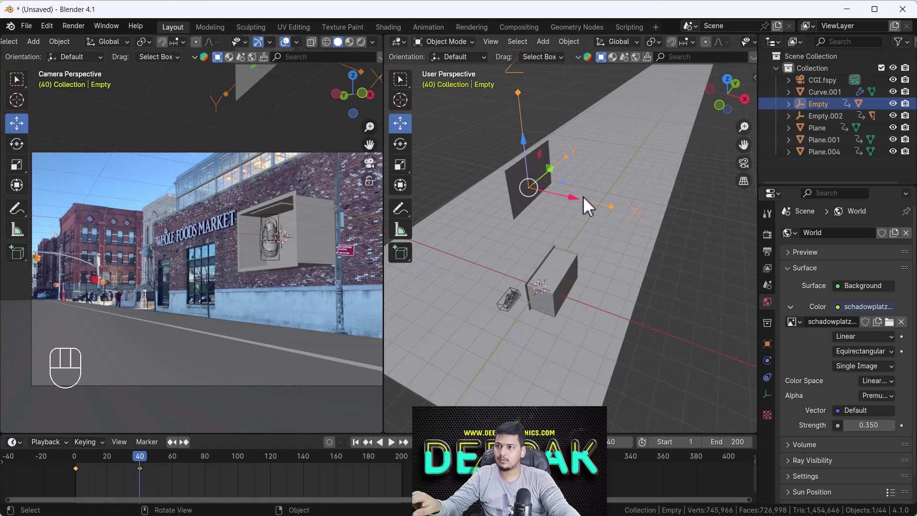
{"action": "key", "text": "g"}
{"action": "left_click", "coordinate": [564, 195]}
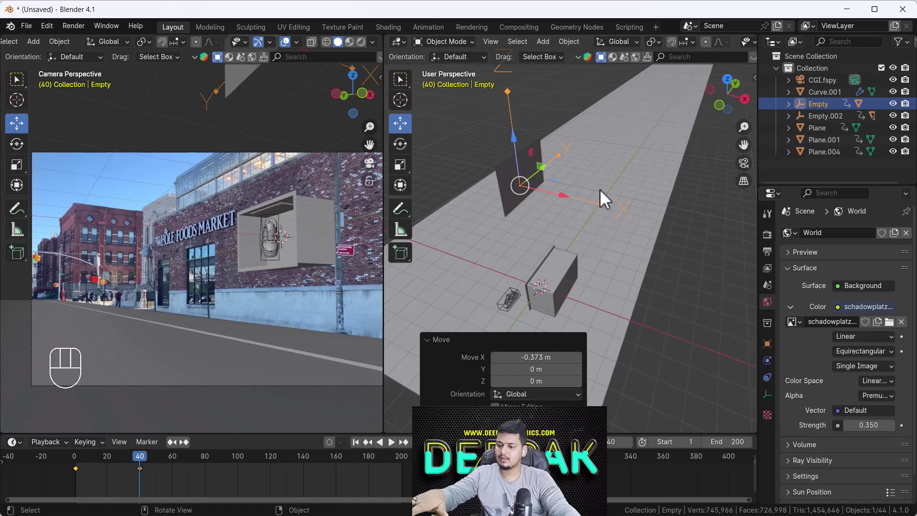
{"action": "key", "text": "k"}
{"action": "left_click", "coordinate": [524, 285]}
- Replay the animation from the start to check the cover's slide together with the shoe's motion
{"action": "left_click_drag", "start_coordinate": [134, 465], "coordinate": [74, 454]}
{"action": "key", "text": "space"}
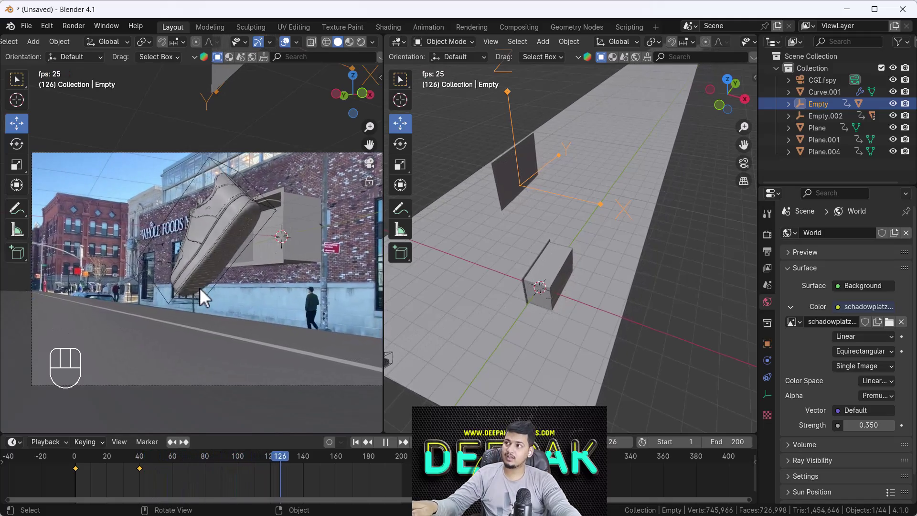
{"action": "key", "text": "space"}
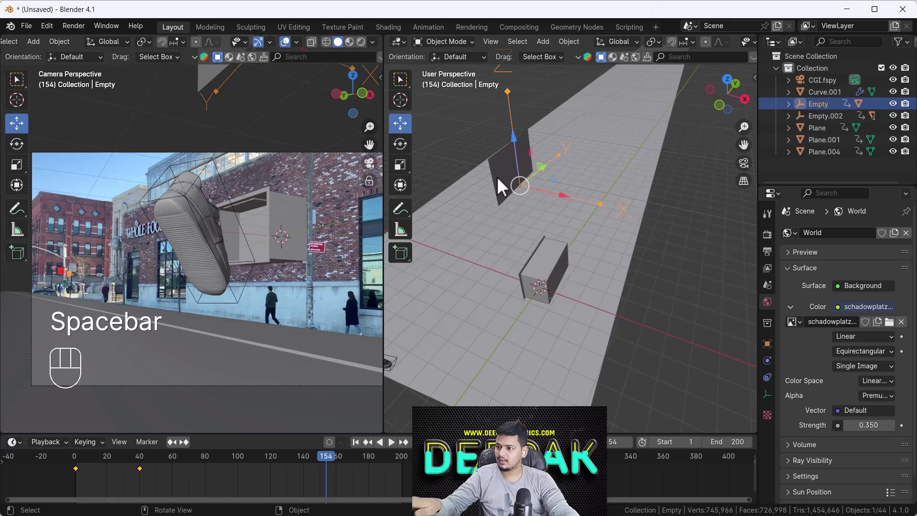
- Show the camera view in rendered shading, set the render max samples to 512, and bring up the output file settings
{"action": "left_click", "coordinate": [365, 42]}
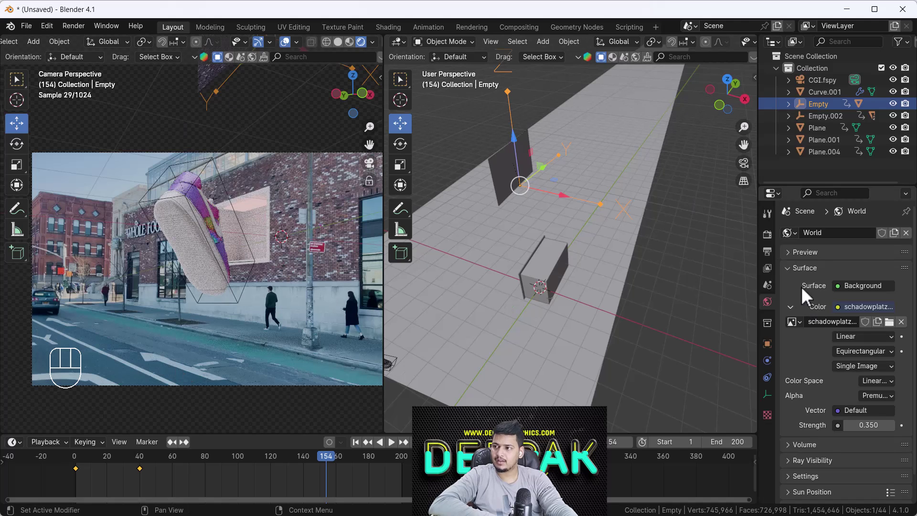
{"action": "left_click", "coordinate": [769, 235]}
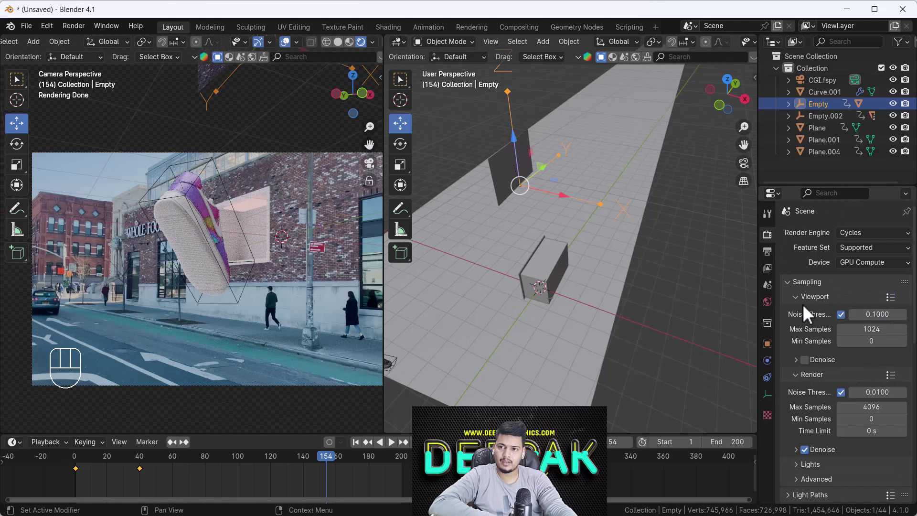
{"action": "scroll", "coordinate": [884, 421], "scroll_direction": "down", "scroll_amount": 5}
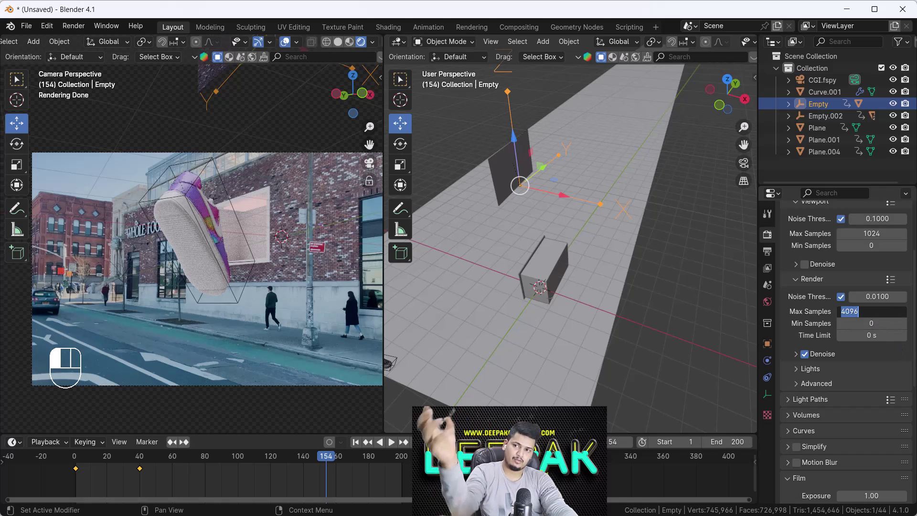
{"action": "type", "text": "512"}
{"action": "key", "text": "Return"}
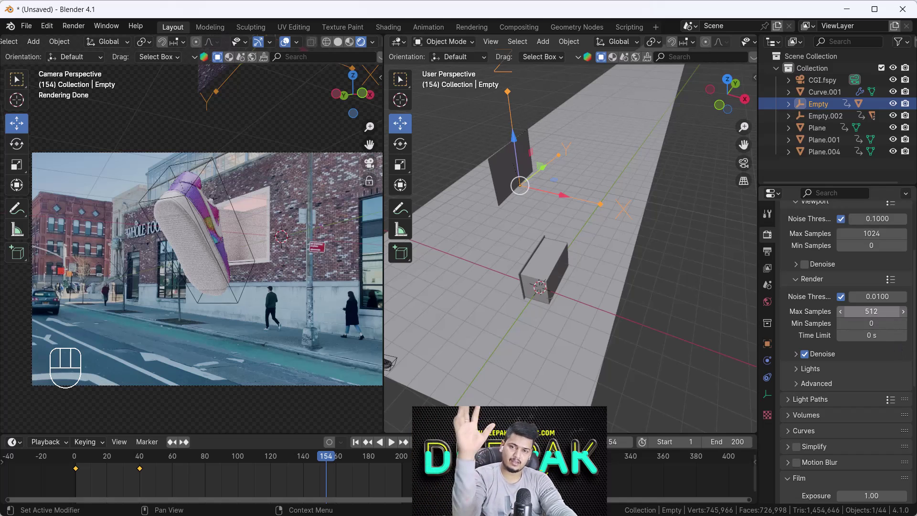
{"action": "scroll", "coordinate": [872, 354], "scroll_direction": "down", "scroll_amount": 3}
{"action": "scroll", "coordinate": [865, 454], "scroll_direction": "down", "scroll_amount": 2}
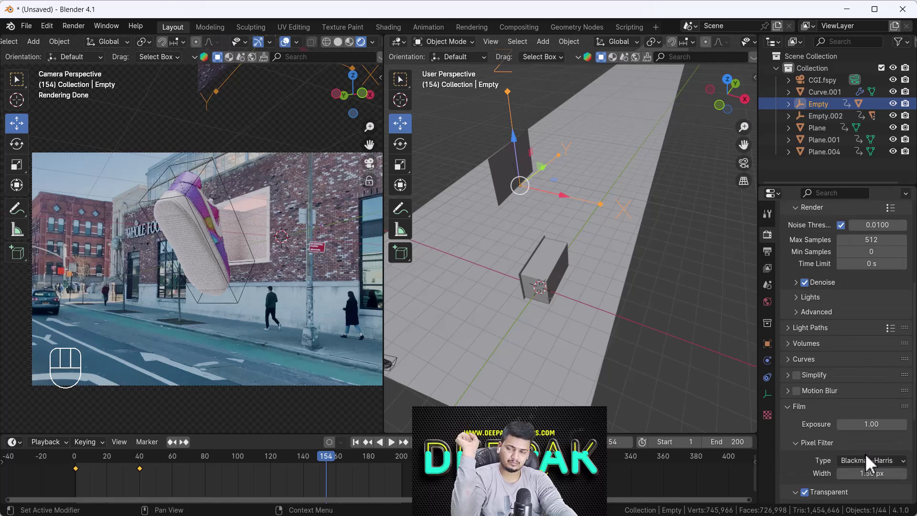
{"action": "scroll", "coordinate": [812, 330], "scroll_direction": "up", "scroll_amount": 4}
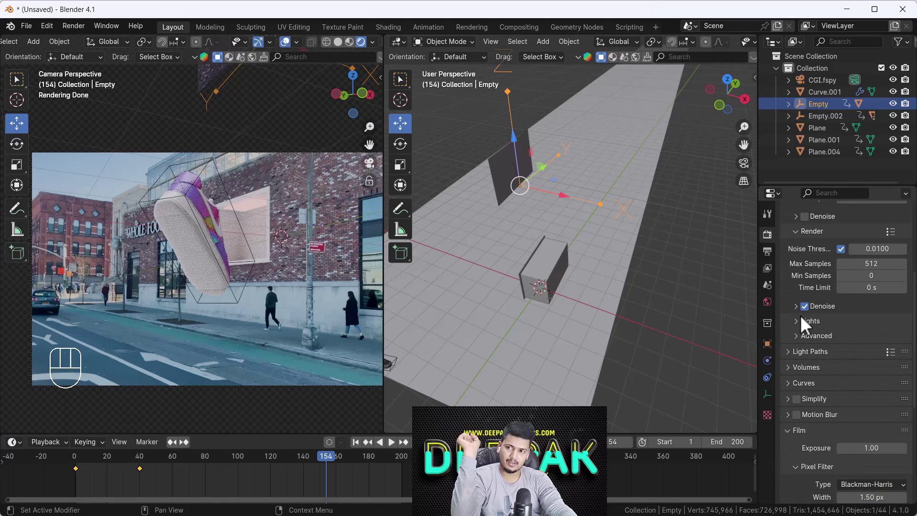
{"action": "left_click", "coordinate": [767, 251]}
{"action": "scroll", "coordinate": [823, 353], "scroll_direction": "down", "scroll_amount": 2}
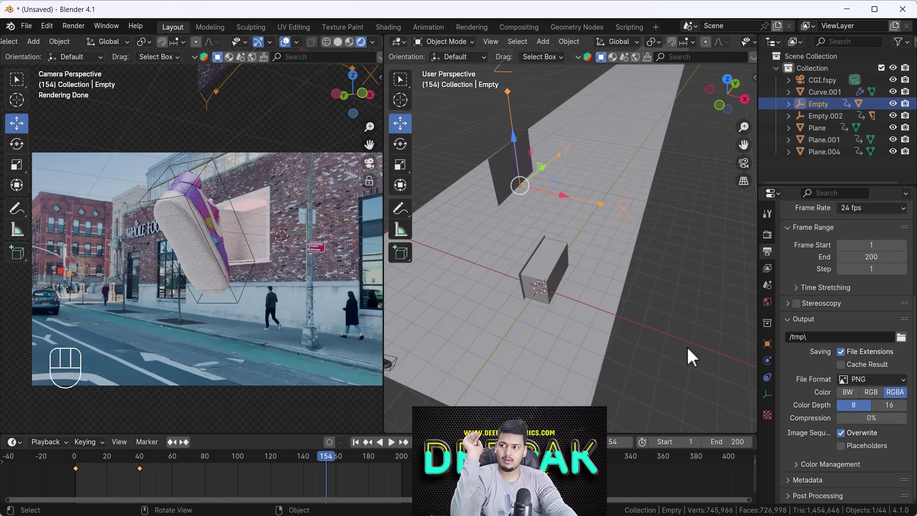
- Return the camera view to solid shading and render a still of frame 89 to inspect the shoe and lit box
{"action": "left_click", "coordinate": [339, 42]}
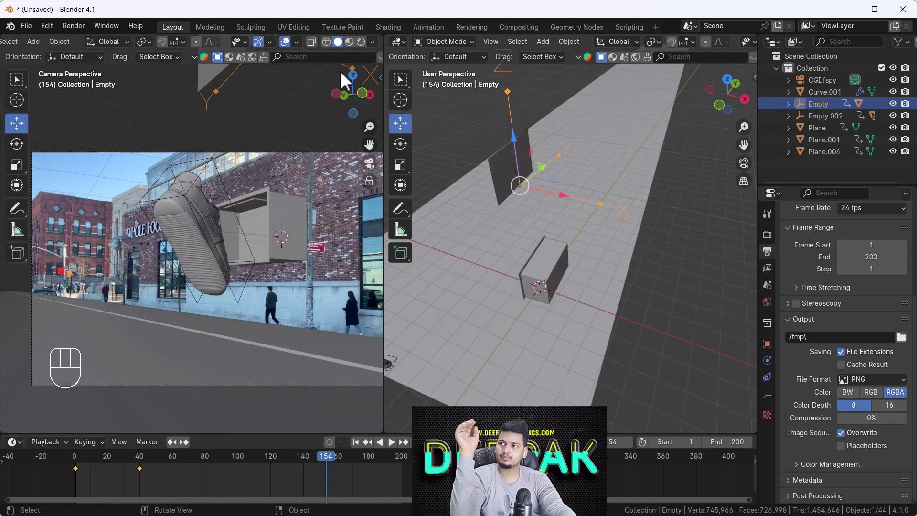
{"action": "left_click_drag", "start_coordinate": [294, 455], "coordinate": [221, 465]}
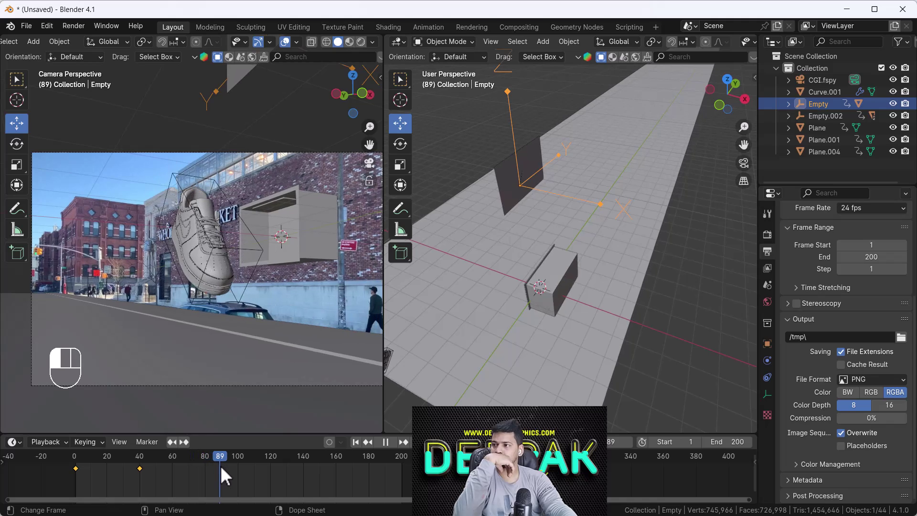
{"action": "key", "text": "F12"}
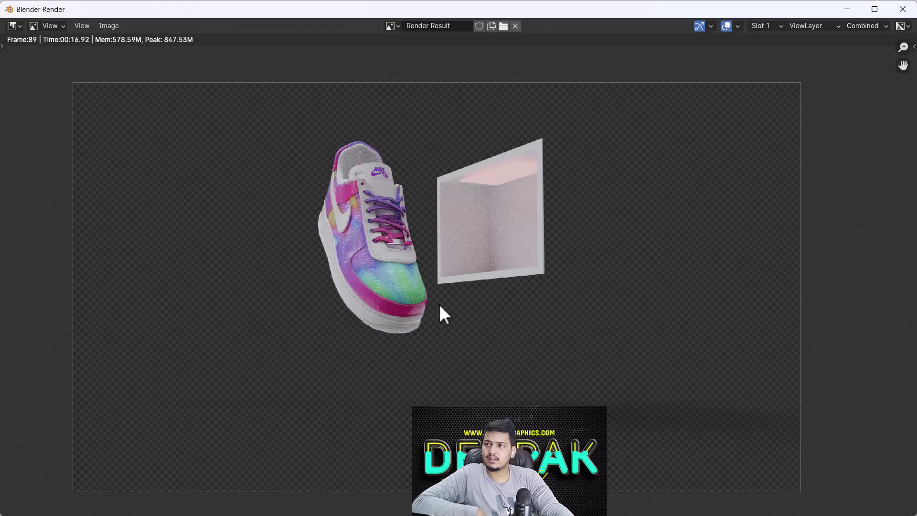
{"action": "middle_click_drag", "start_coordinate": [440, 306], "coordinate": [441, 322]}
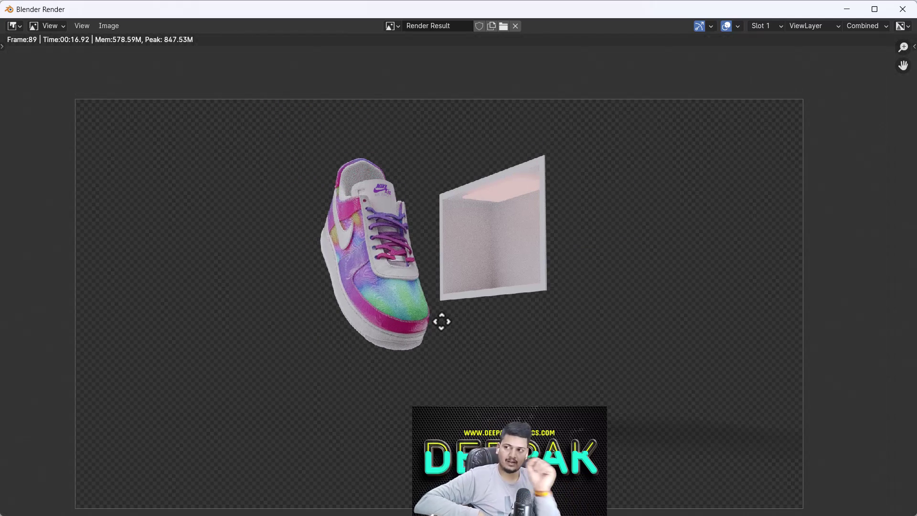
{"action": "left_click", "coordinate": [902, 9]}
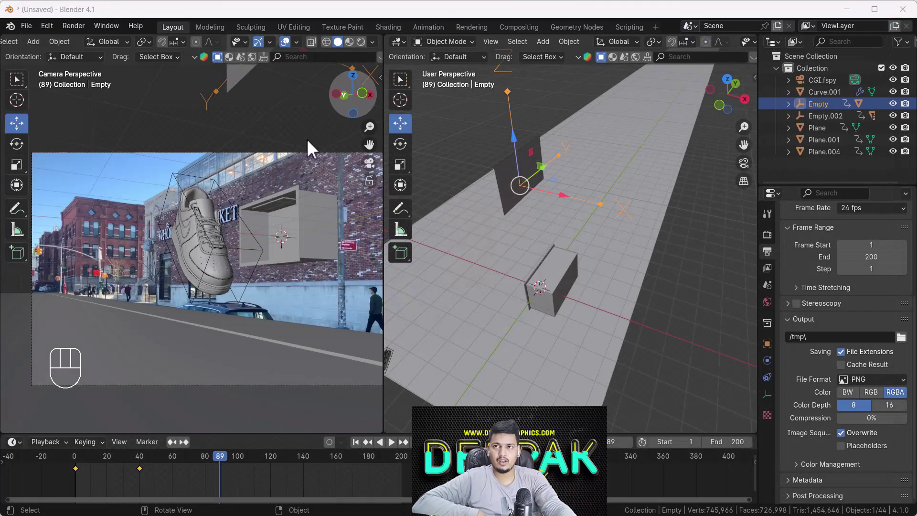
- Add a Video Editing workspace
{"action": "left_click", "coordinate": [656, 27]}
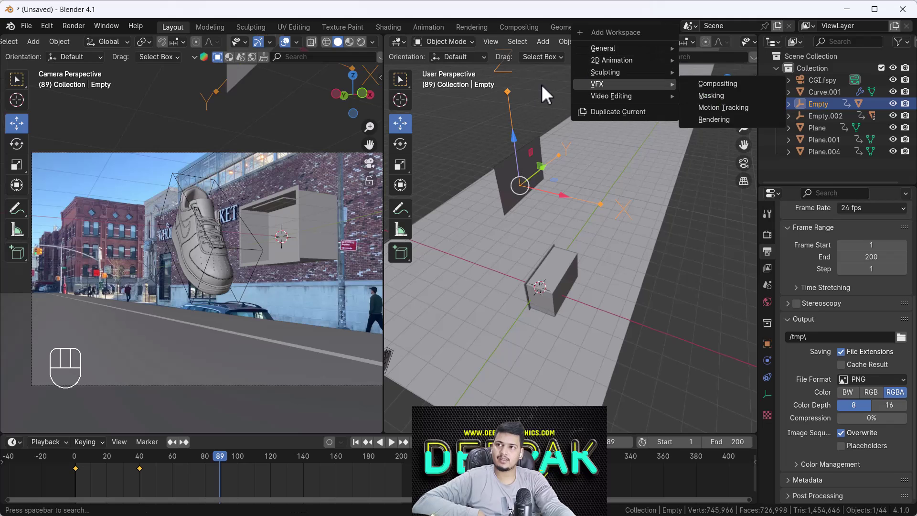
{"action": "mouse_move", "coordinate": [619, 96]}
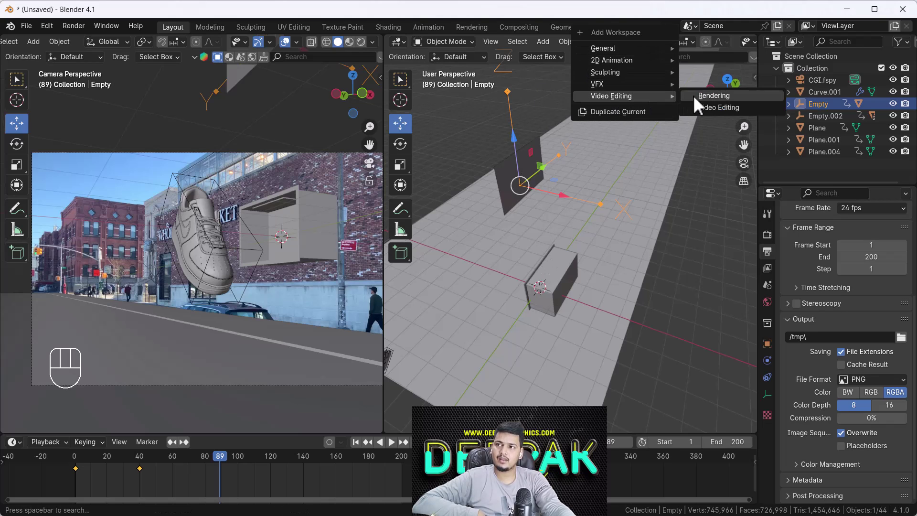
{"action": "left_click", "coordinate": [721, 106]}
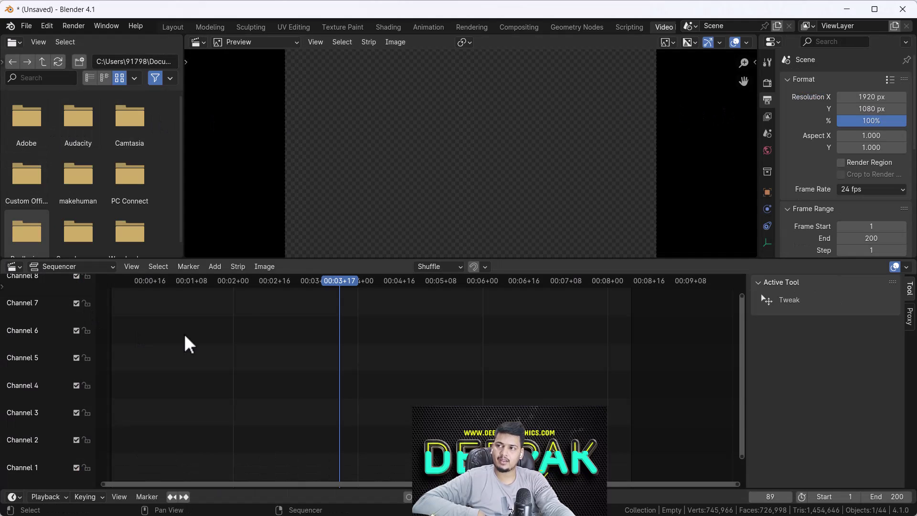
- Add the street footage 3863735-hd_1920_1080_30fps.mp4 to the sequencer as a movie strip starting at frame 1
{"action": "key", "text": "shift+Left"}
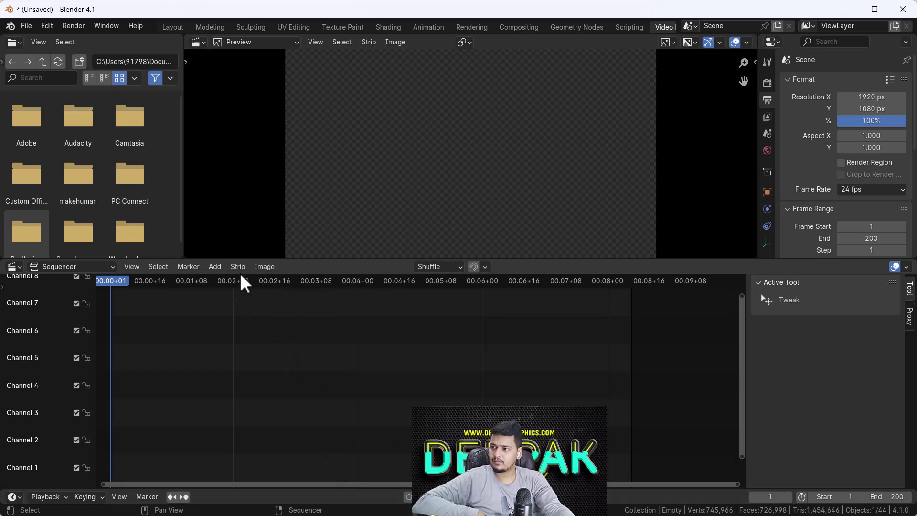
{"action": "left_click", "coordinate": [215, 266]}
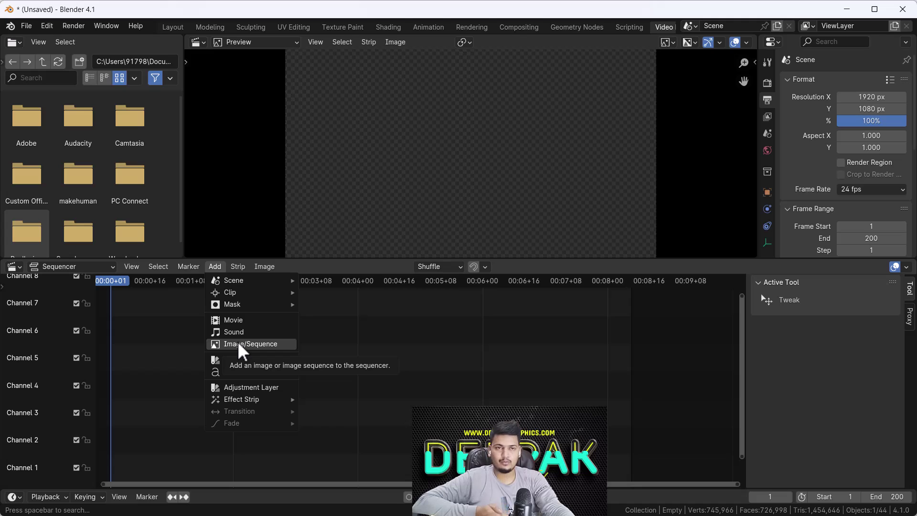
{"action": "left_click", "coordinate": [241, 320]}
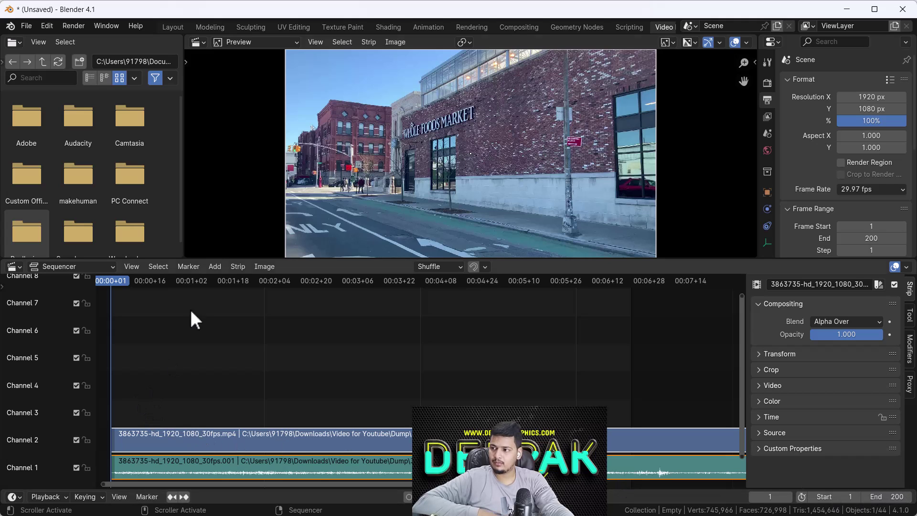
- Add the rendered PNG sequence starting with CGI0001.png from the Frame By Frame\Render folder as an image strip above the footage
{"action": "left_click", "coordinate": [210, 271]}
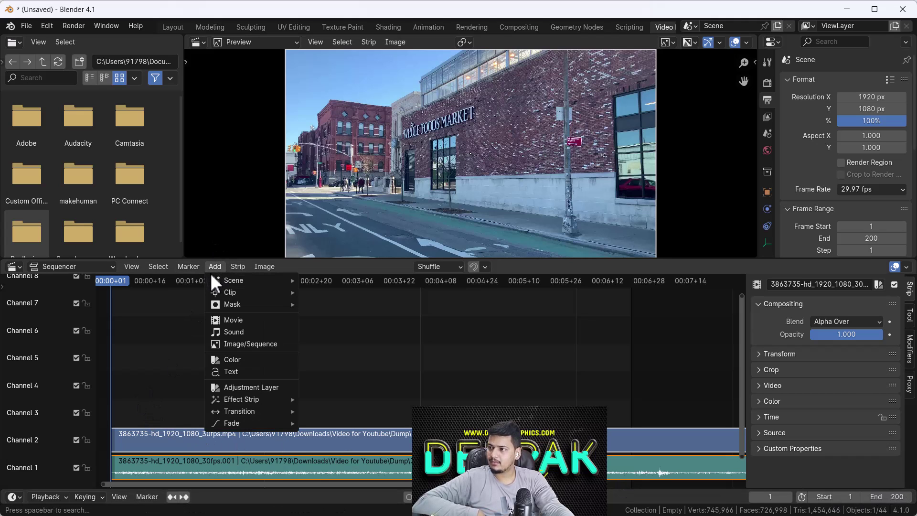
{"action": "left_click", "coordinate": [236, 344]}
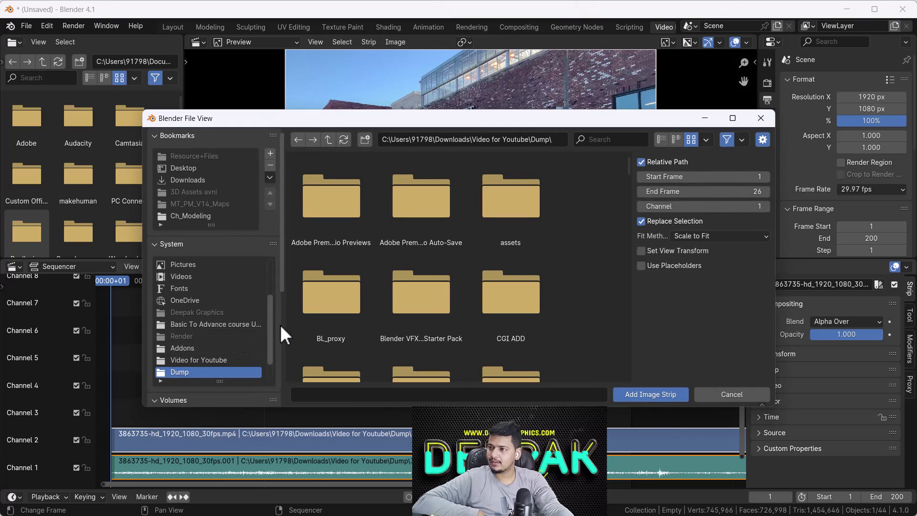
{"action": "scroll", "coordinate": [334, 254], "scroll_direction": "down", "scroll_amount": 1}
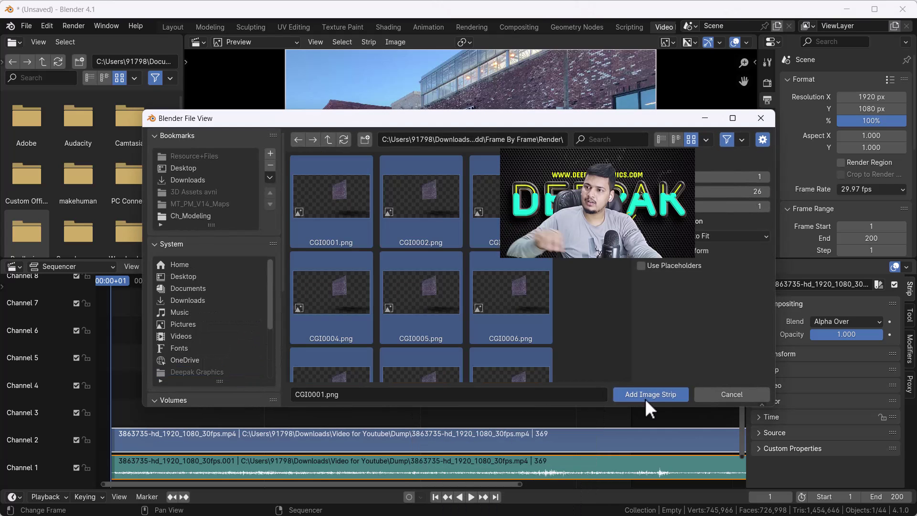
{"action": "left_click", "coordinate": [645, 399]}
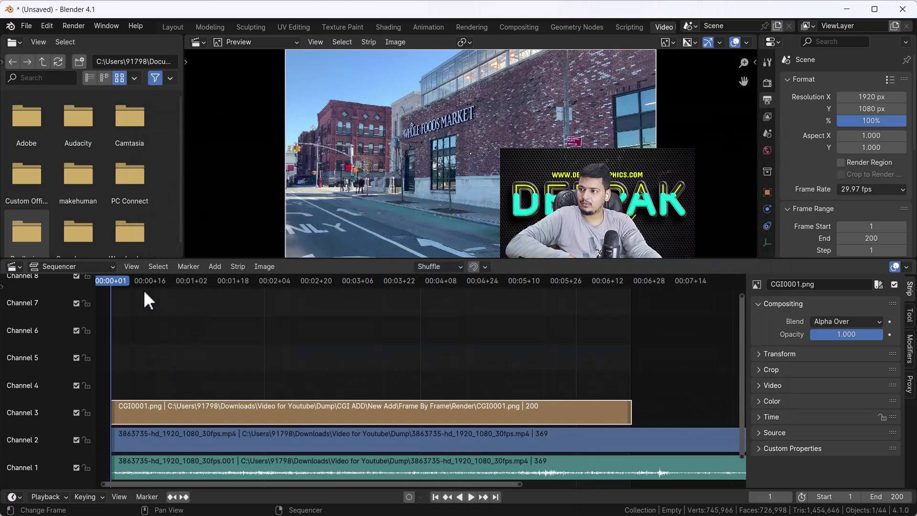
- Play the composited sequence over the street footage, stop it, and scrub back to its beginning
{"action": "key", "text": "space"}
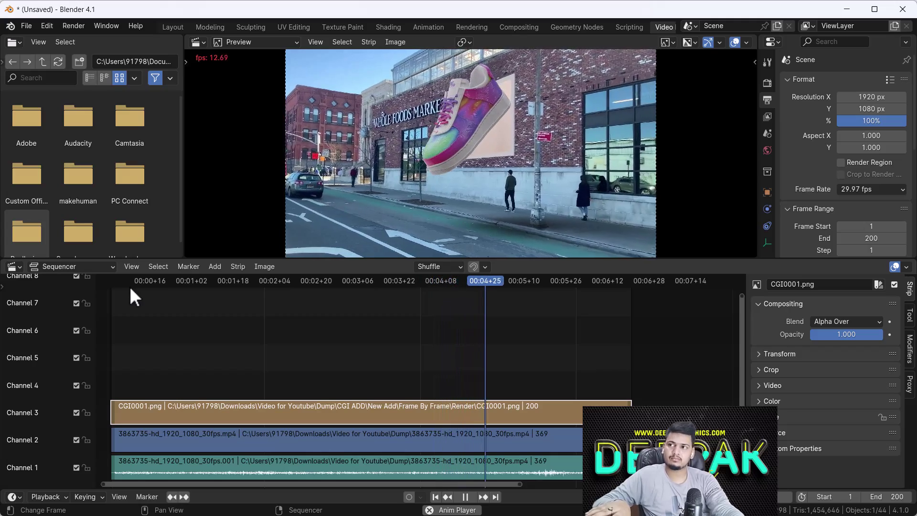
{"action": "key", "text": "space"}
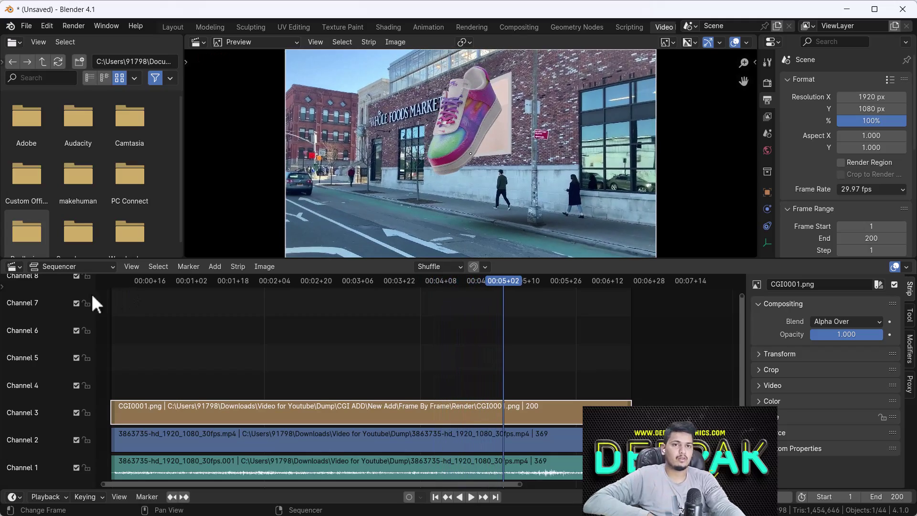
{"action": "left_click_drag", "start_coordinate": [220, 282], "coordinate": [115, 279]}
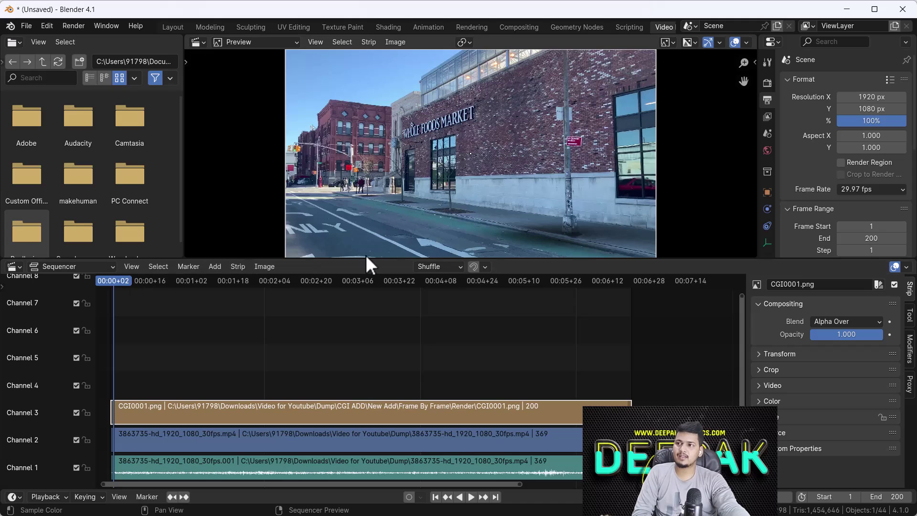